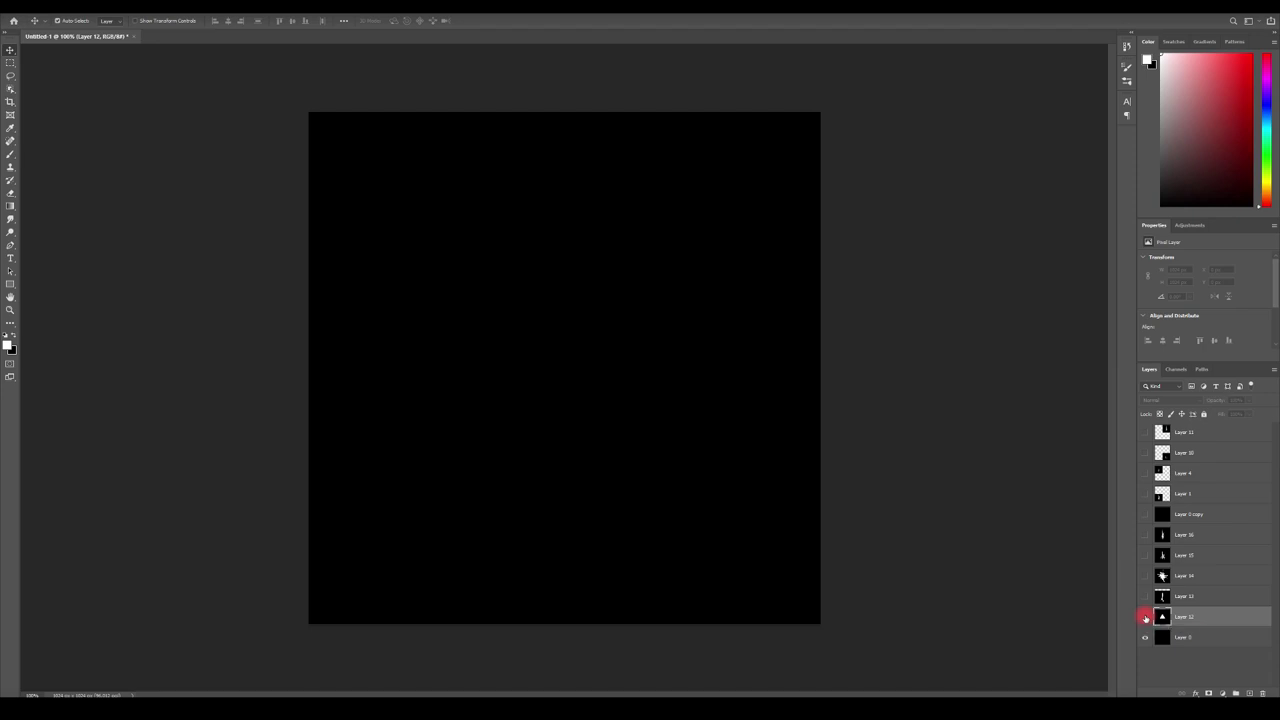
Step: Make Layers 12, 13, 14 and 15 visible to reveal the triangle, spike, starburst and flame shapes
left_click(1145, 617)
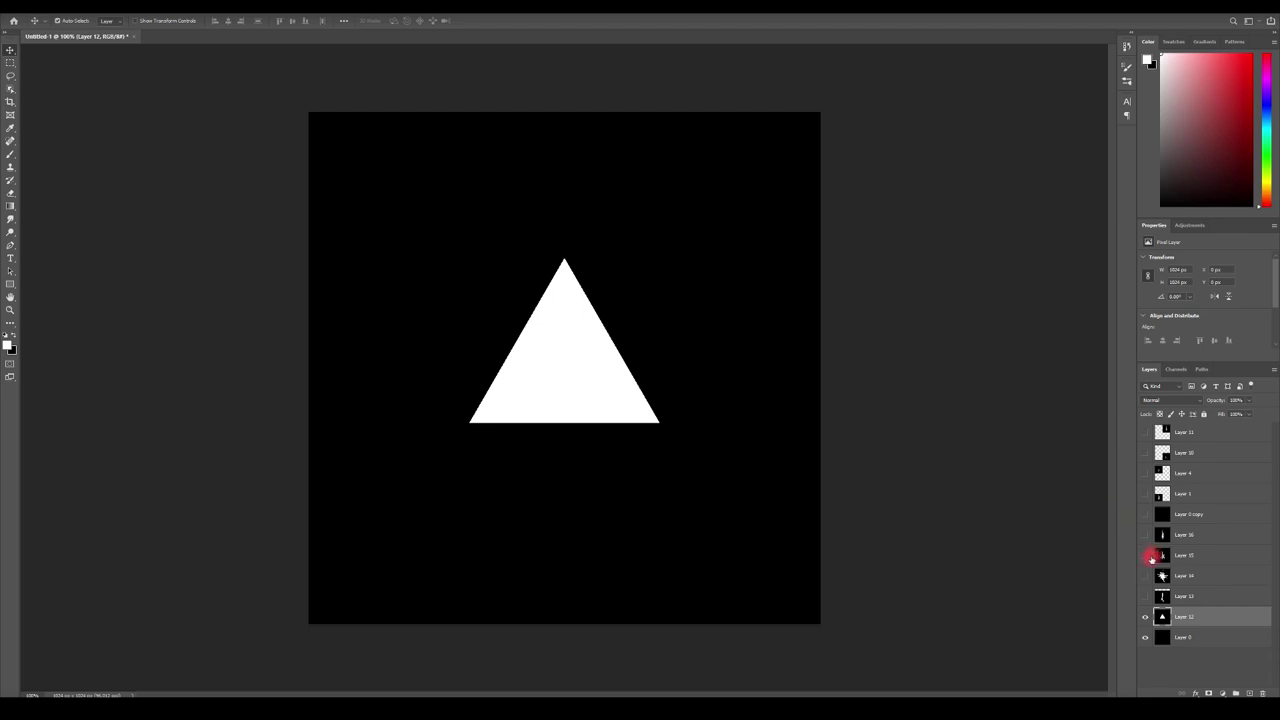
left_click(1145, 596)
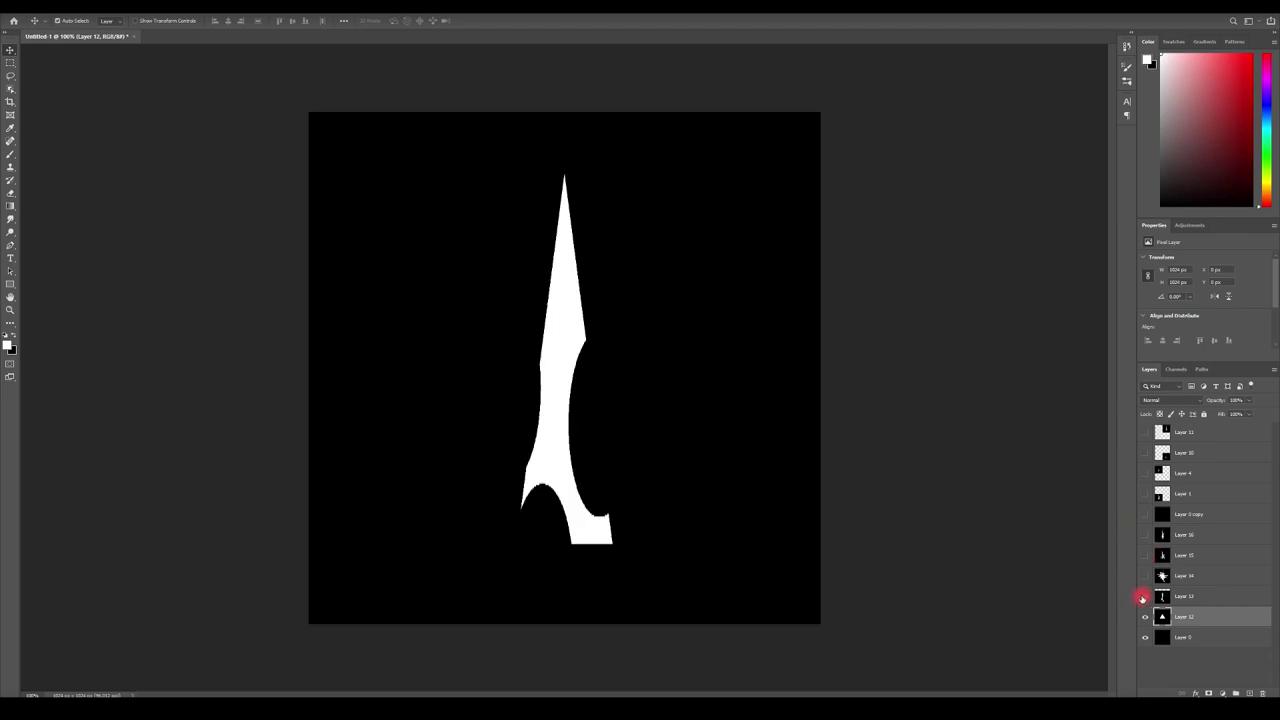
left_click(1143, 575)
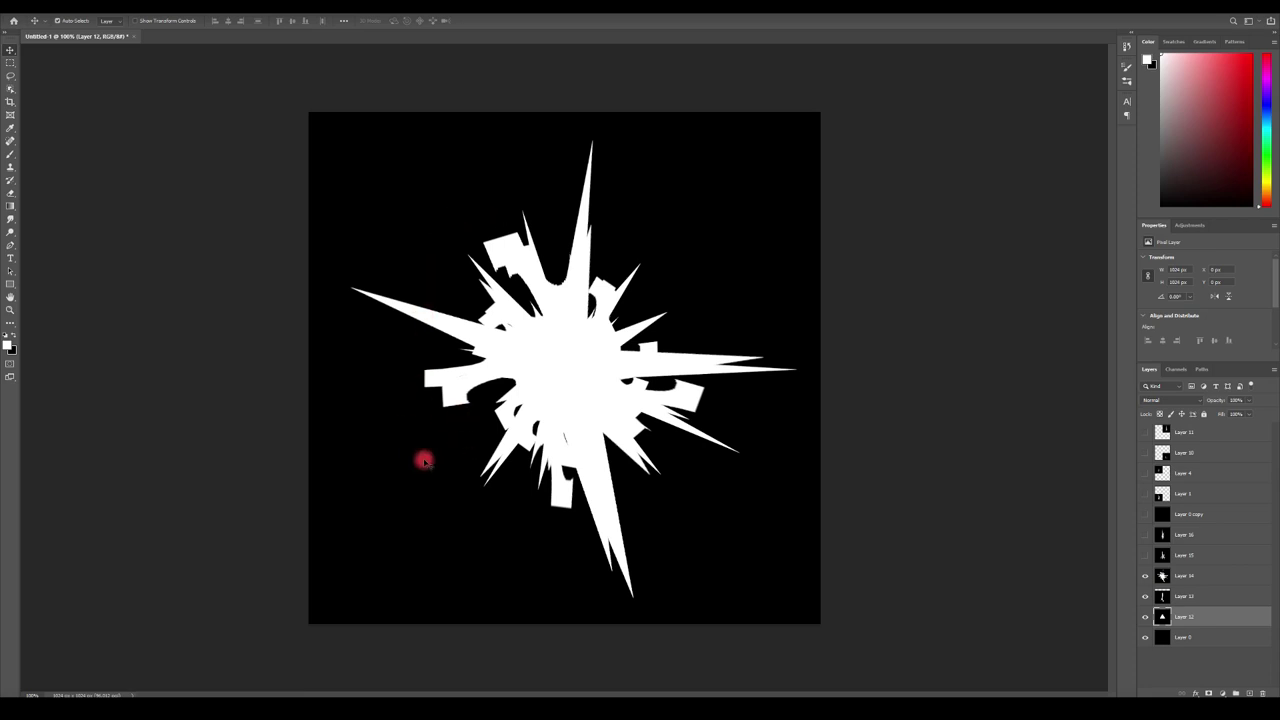
left_click(1146, 555)
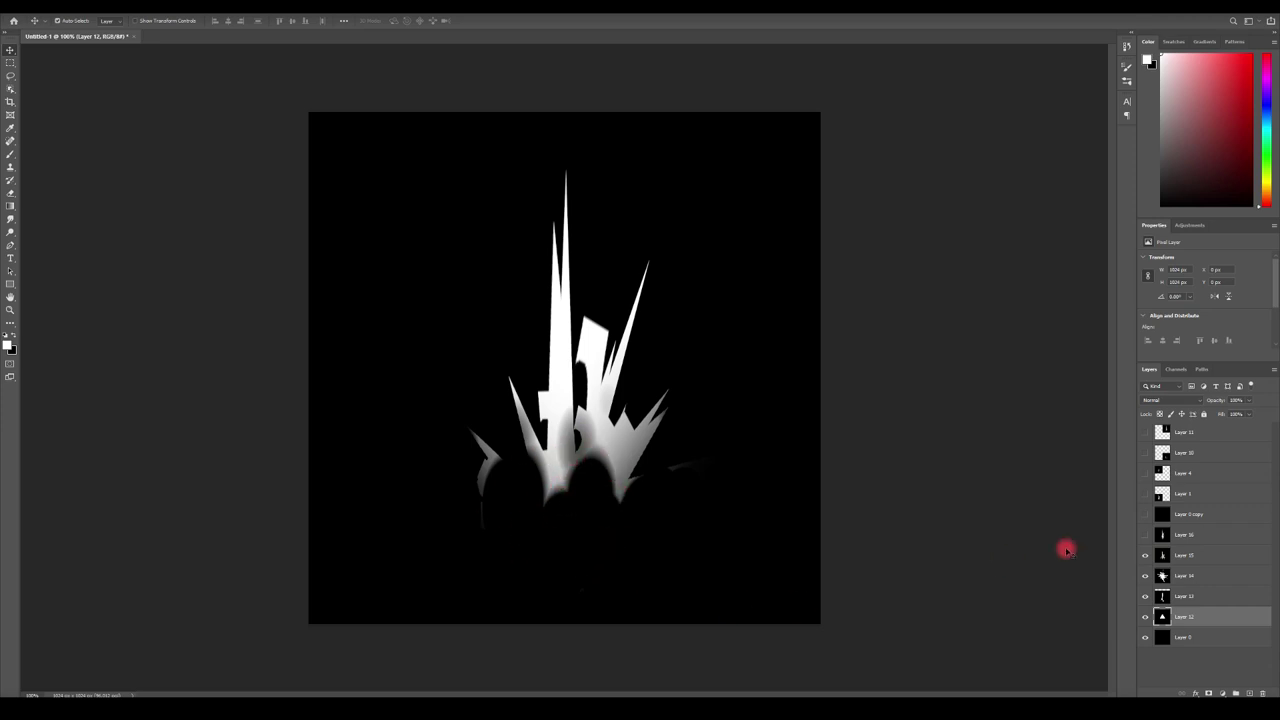
Step: Make Layer 16 and Layers 1, 4, 10 and 11 visible to show the four flame sprites
left_click(1145, 535)
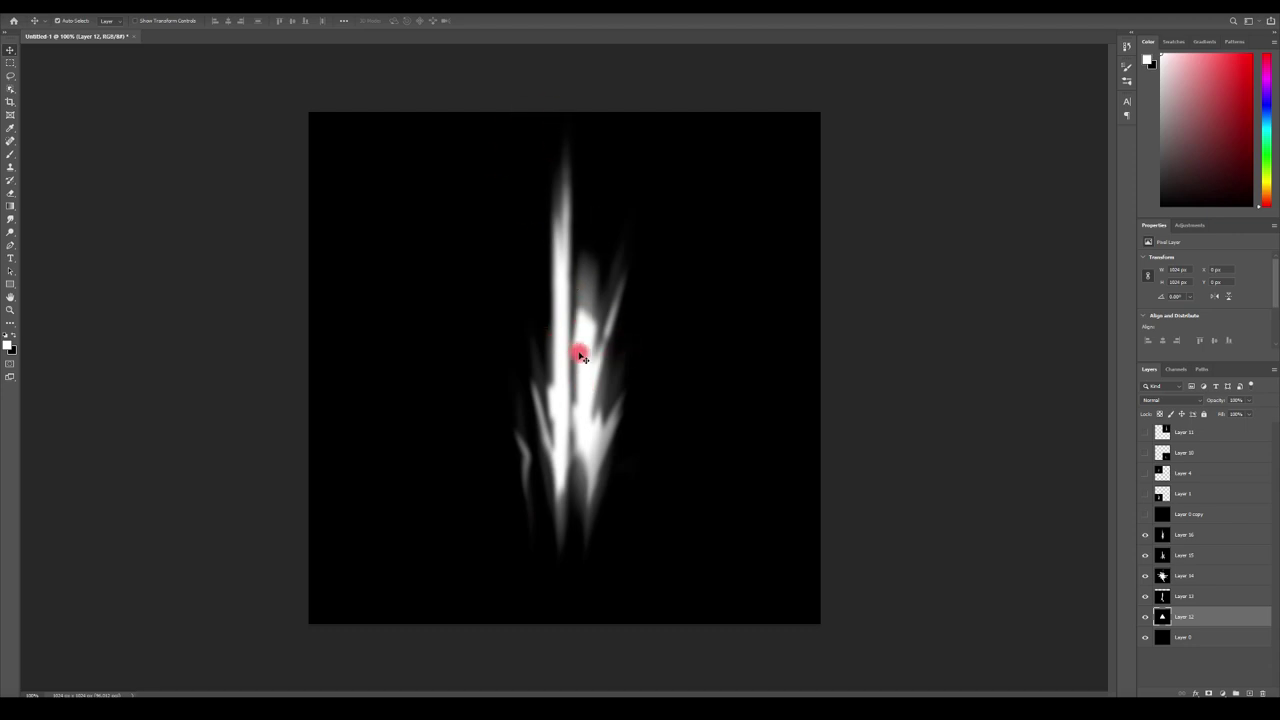
left_click_drag(1145, 496, 1105, 432)
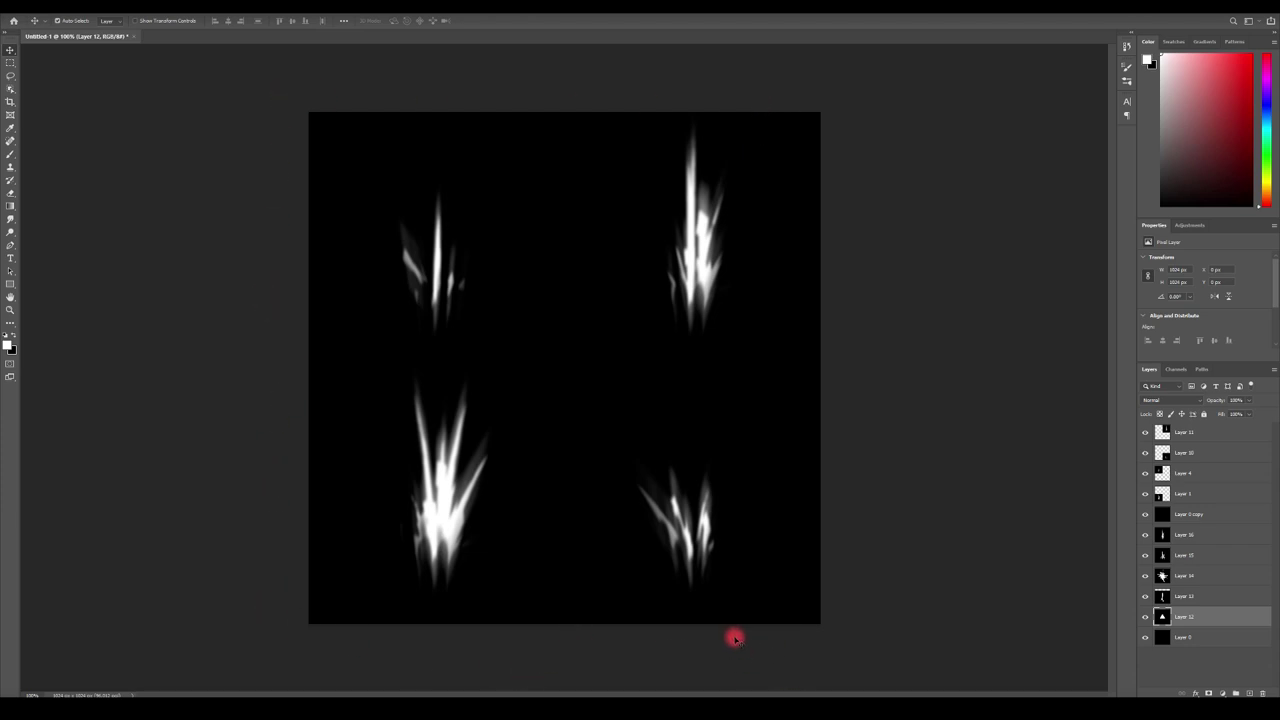
Step: Bring up the Impact_Test1 system in Unreal, pan to its emitters and select the Hit emitter
mouse_move(708, 692)
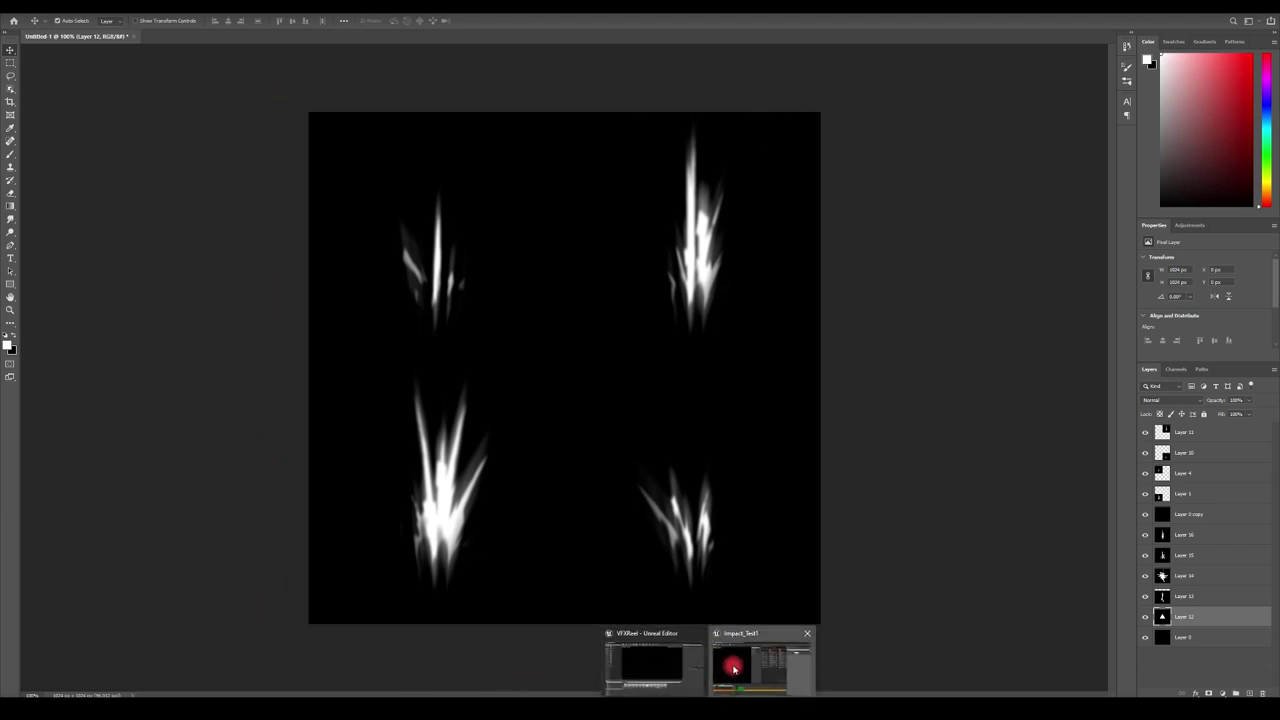
left_click(731, 663)
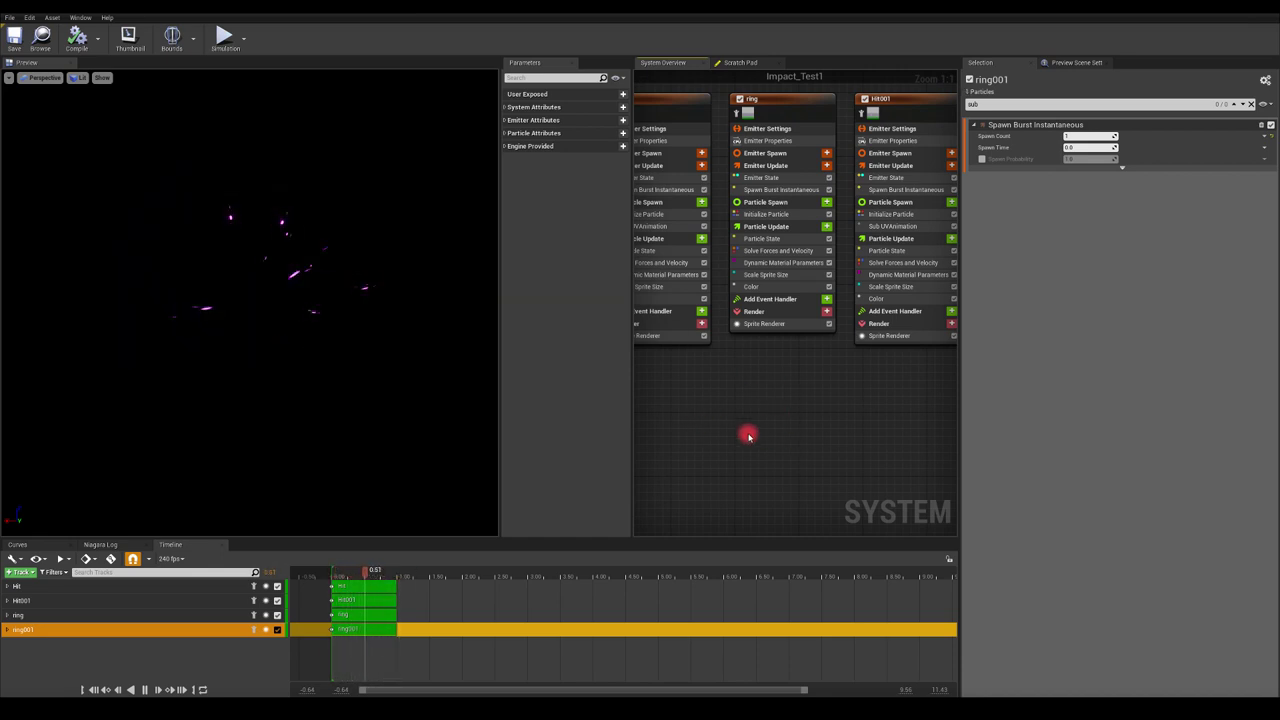
right_click_drag(811, 446, 930, 490)
left_click(780, 153)
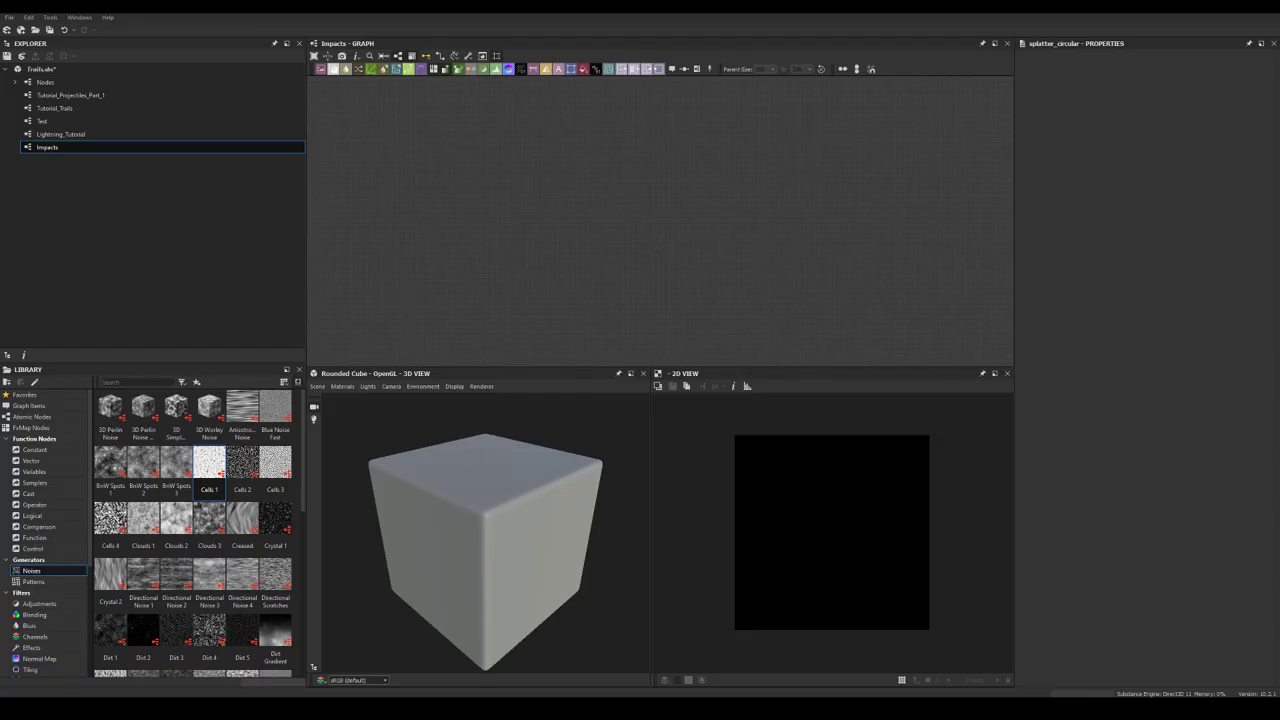
Step: Open the node search in the empty Impacts graph
left_click(501, 218)
key("space")
Step: Swap the added Shape node for a Polygon 1 node with Sides reduced to 3
type("sha")
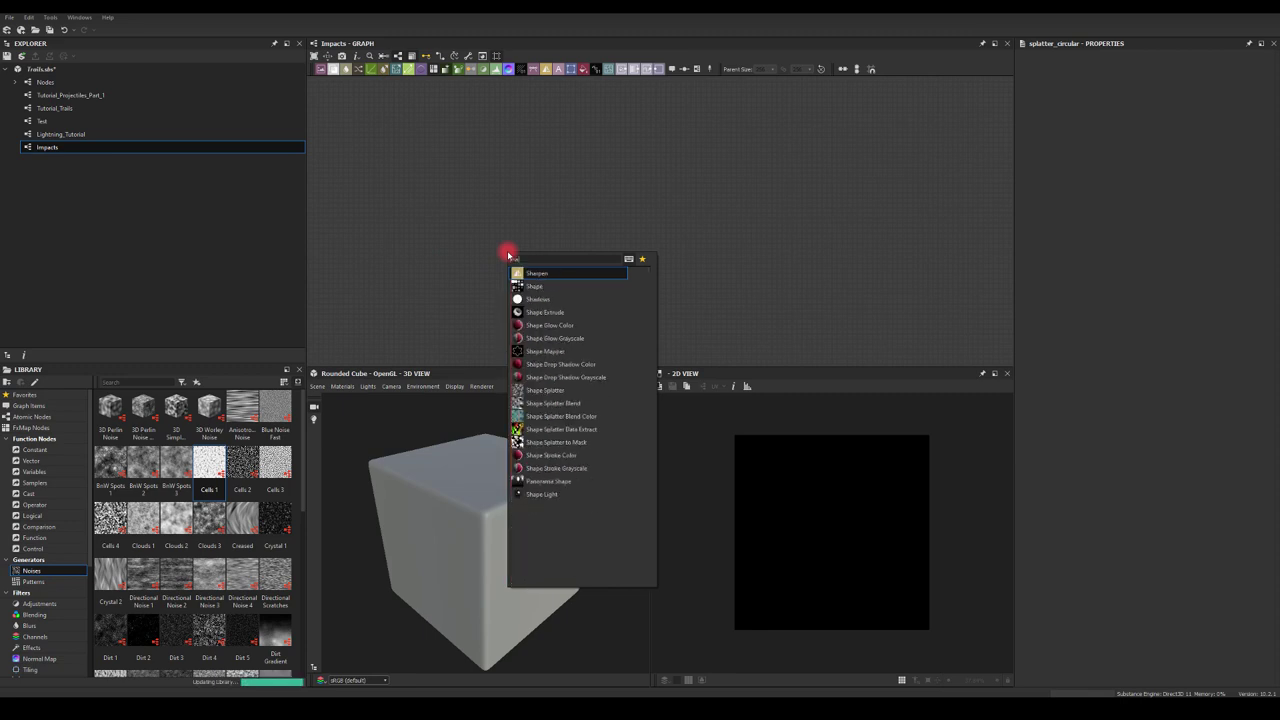
left_click(522, 287)
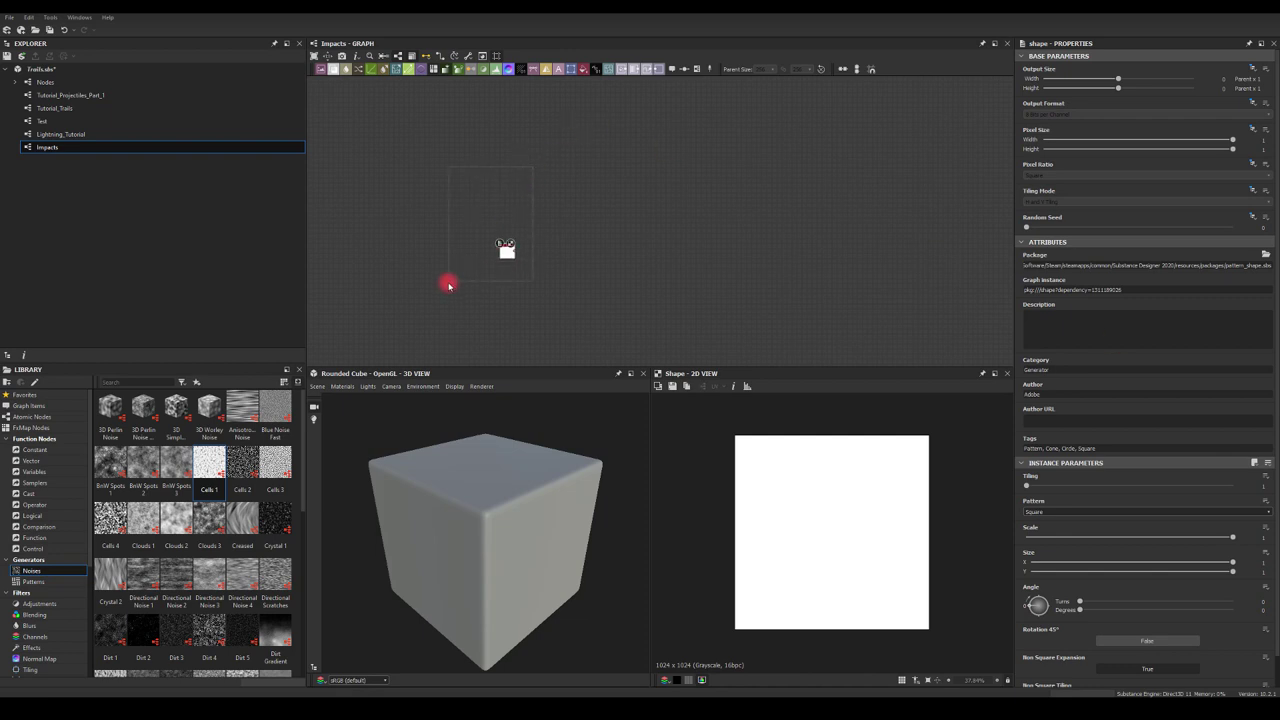
key("Delete")
key("space")
type("poly")
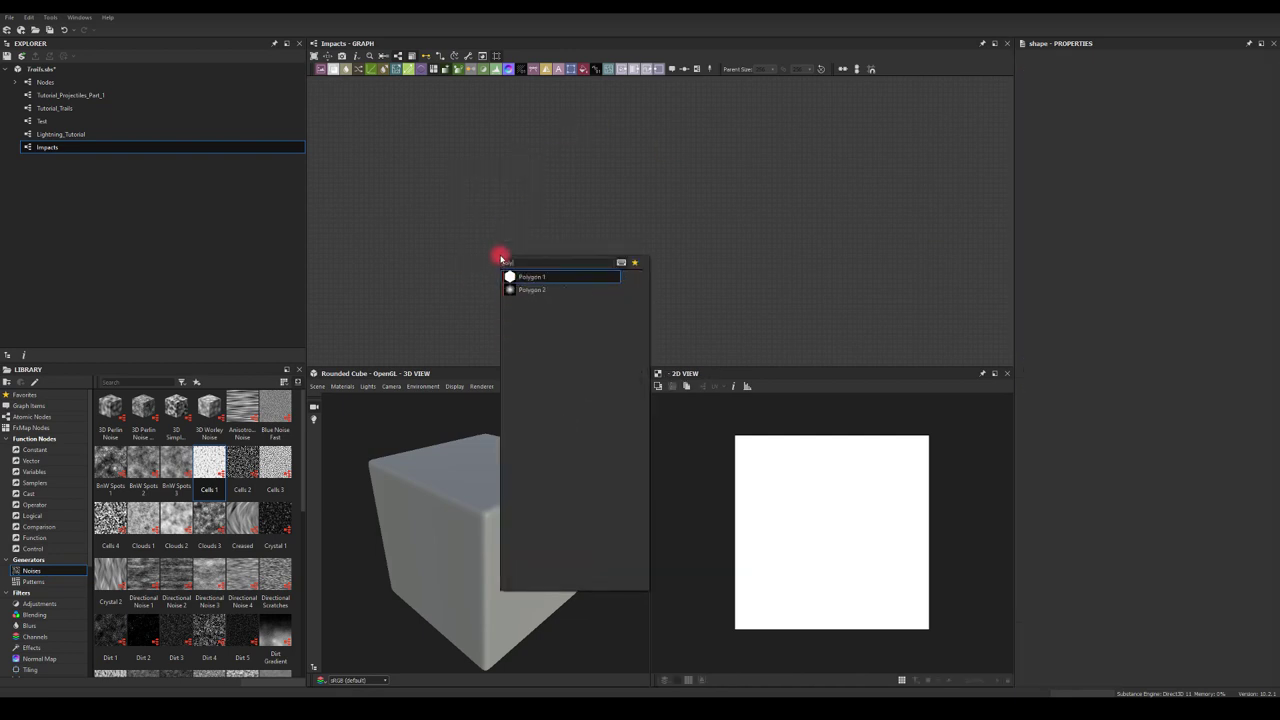
left_click(541, 277)
double_click(500, 258)
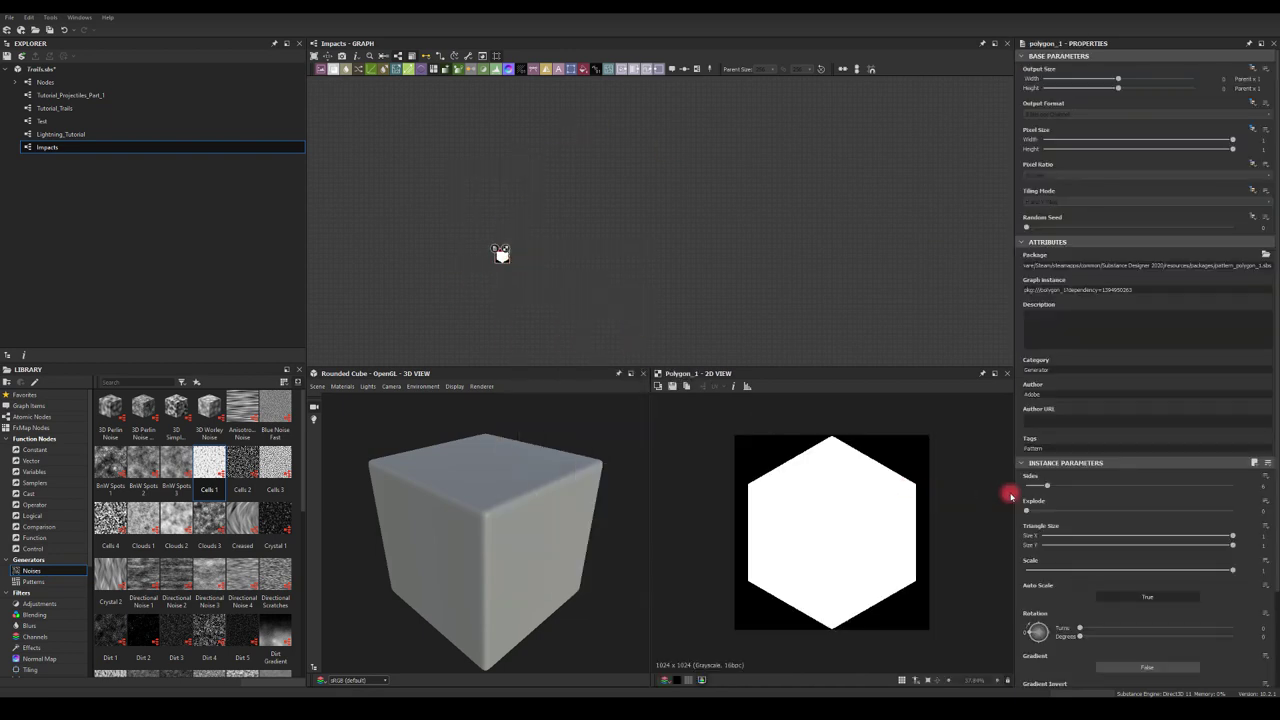
left_click_drag(1032, 487, 975, 485)
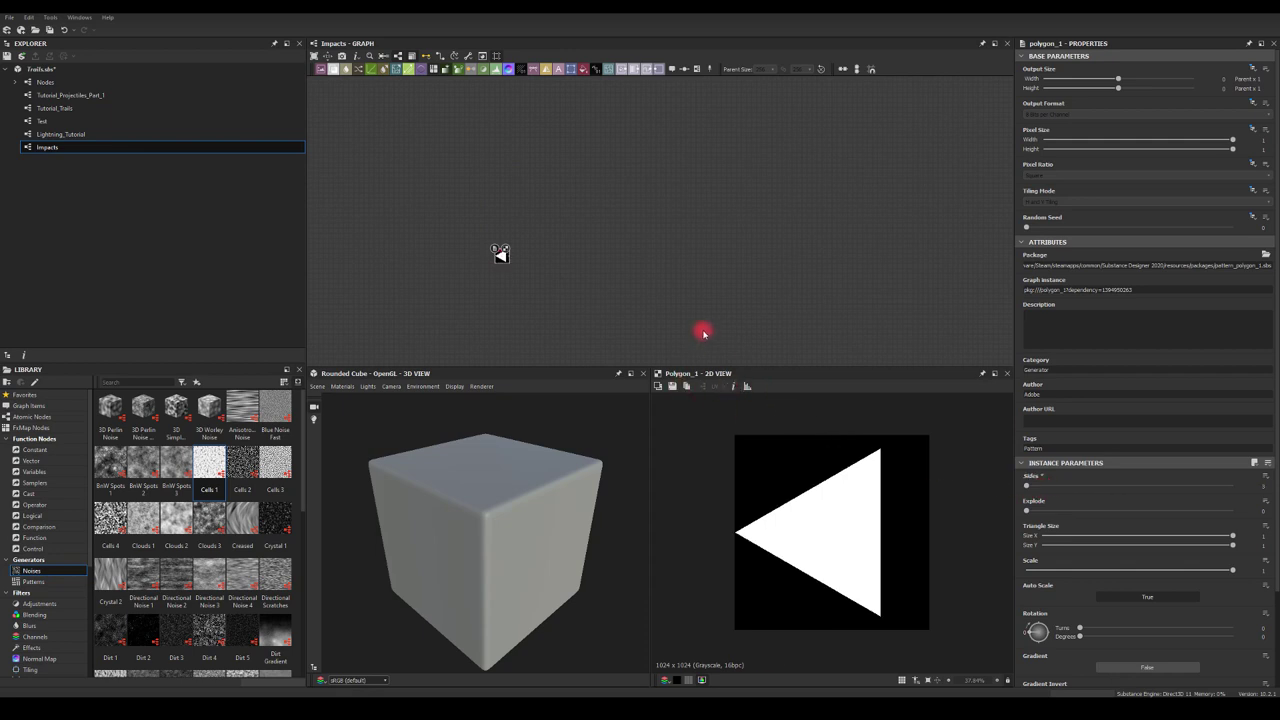
scroll(510, 258, "up", 4)
left_click_drag(511, 253, 624, 255)
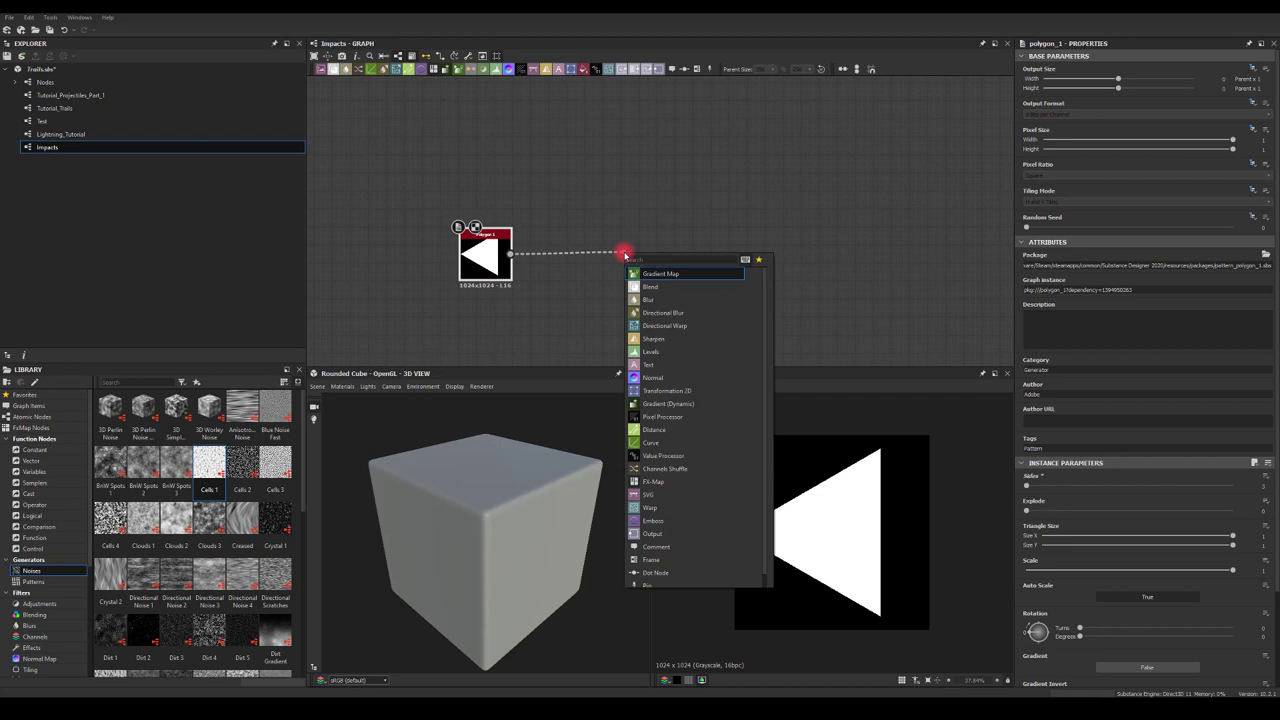
Step: Crop the triangle into a horizontal wedge with Multi Crop Grayscale, setting Polygon Scale to 0.56
type("multi")
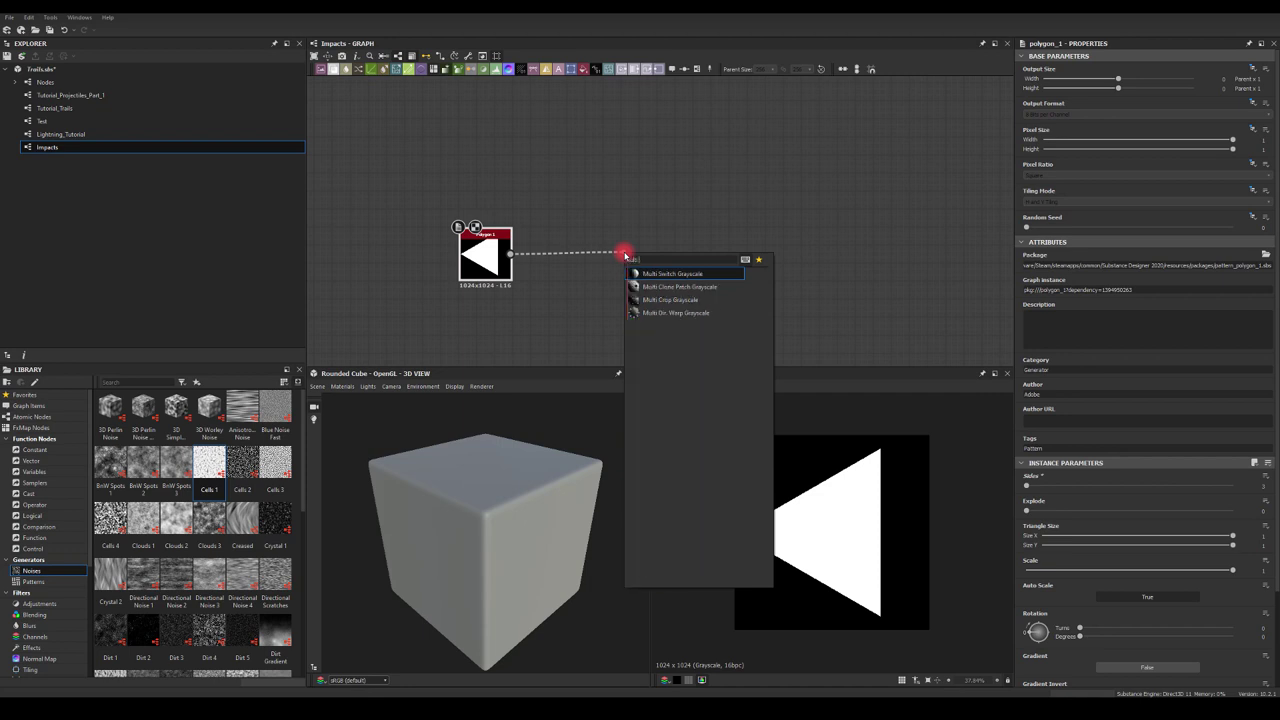
type(" cop")
key("BackSpace")
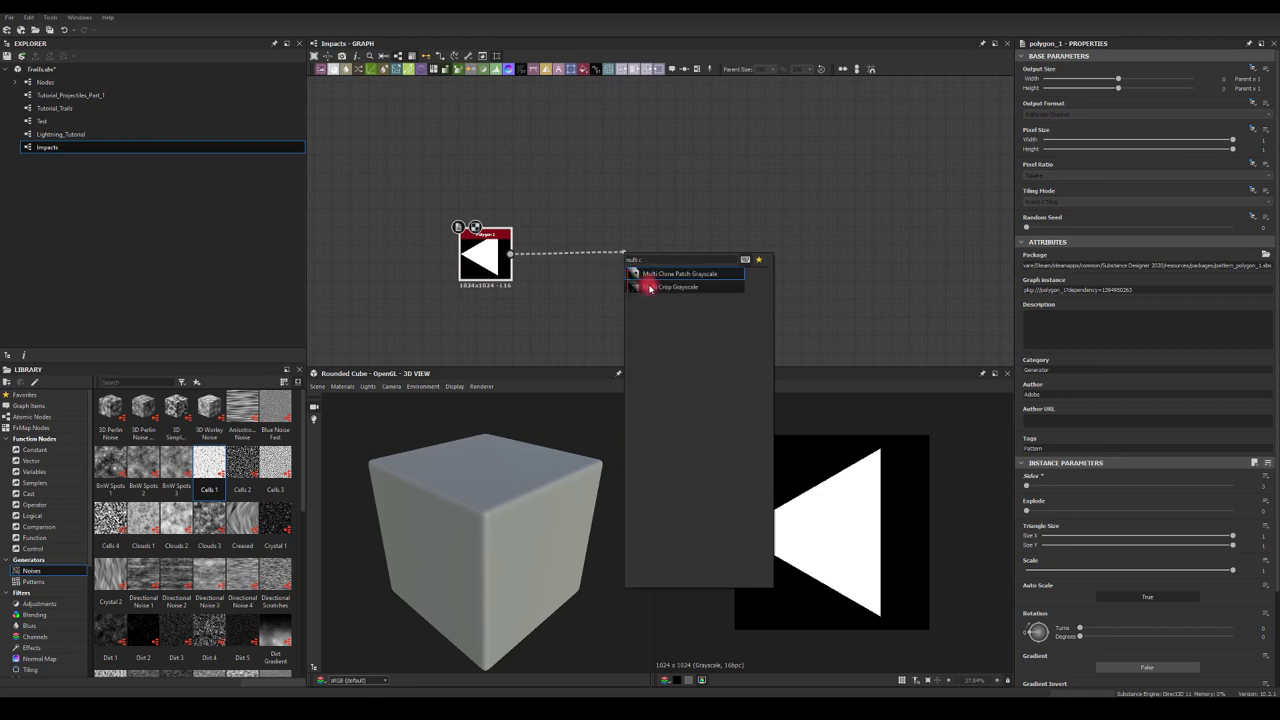
left_click(650, 287)
left_click_drag(640, 251, 606, 251)
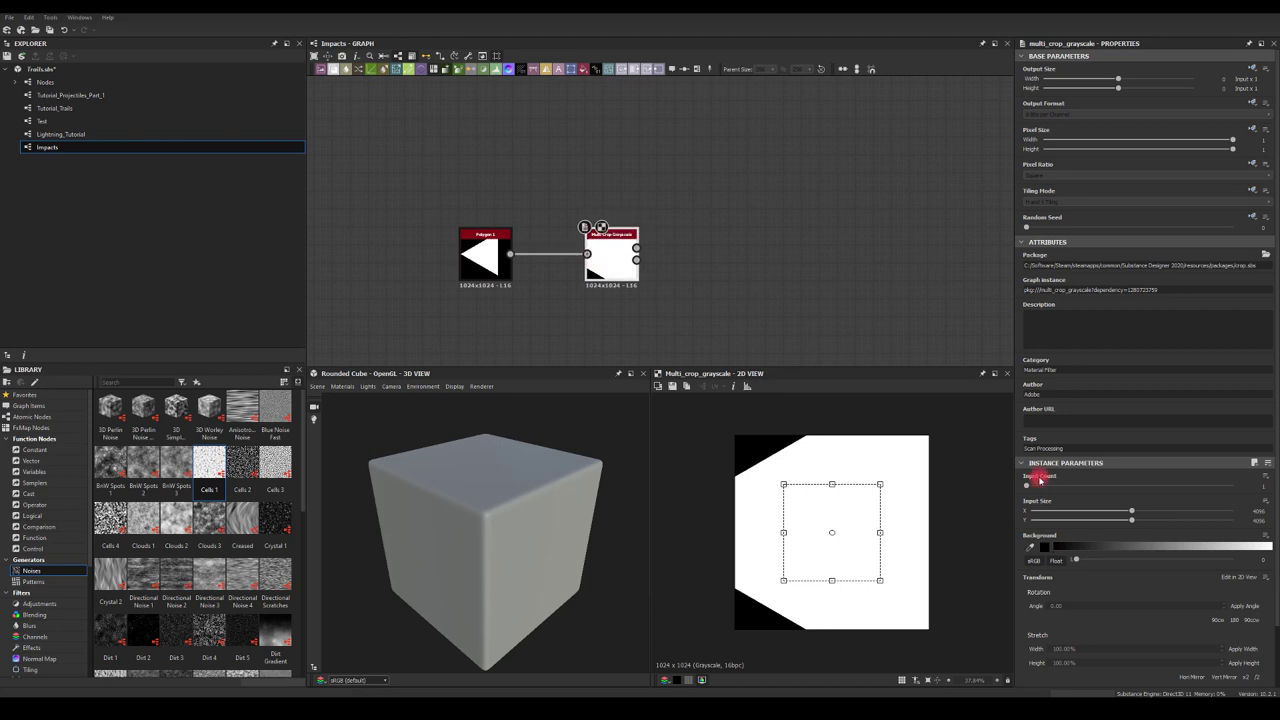
left_click_drag(1130, 520, 1059, 527)
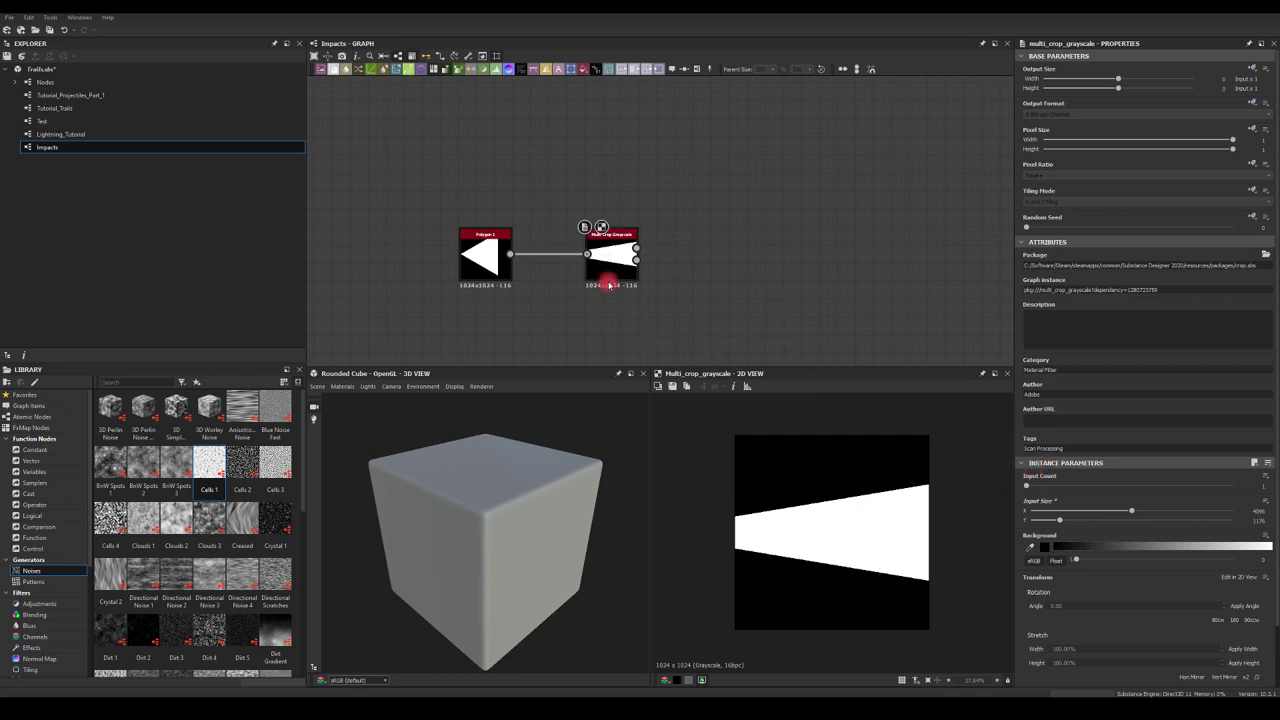
left_click(480, 255)
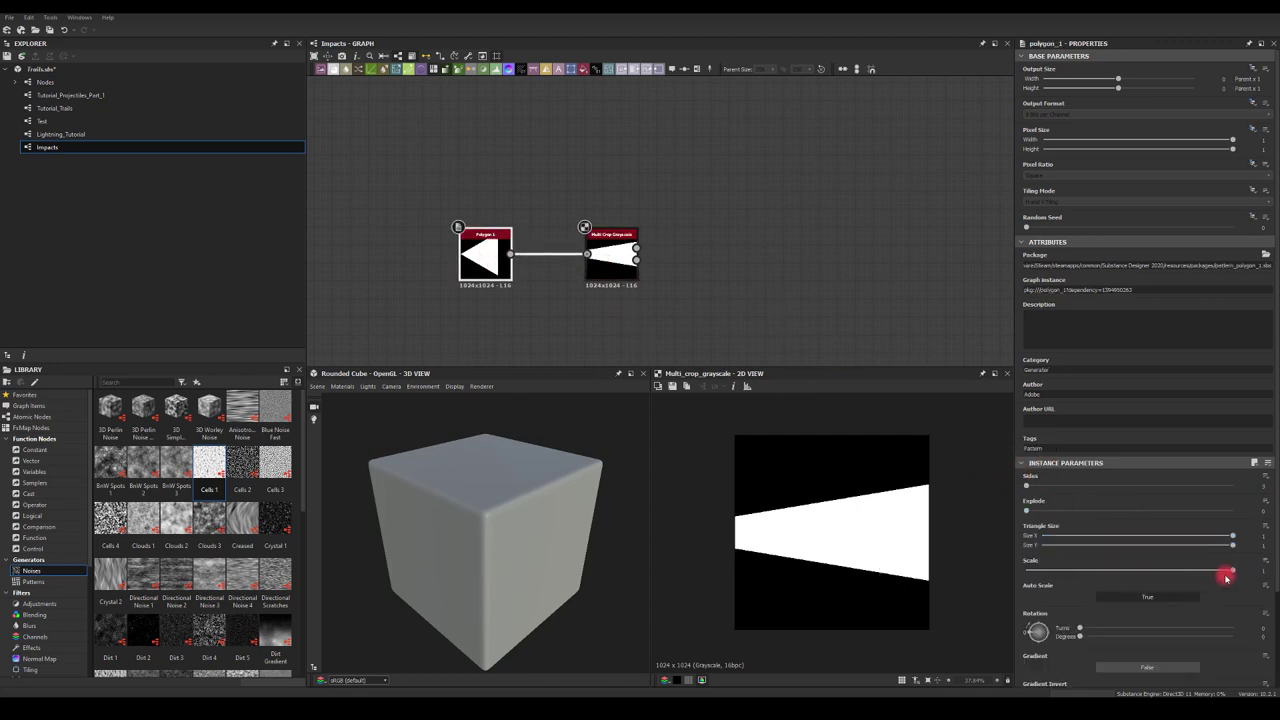
left_click_drag(1227, 578, 1125, 574)
left_click(611, 256)
left_click_drag(1123, 509, 1152, 508)
mouse_move(1059, 520)
left_mouse_down()
mouse_move(1080, 522)
mouse_move(1067, 520)
left_mouse_up()
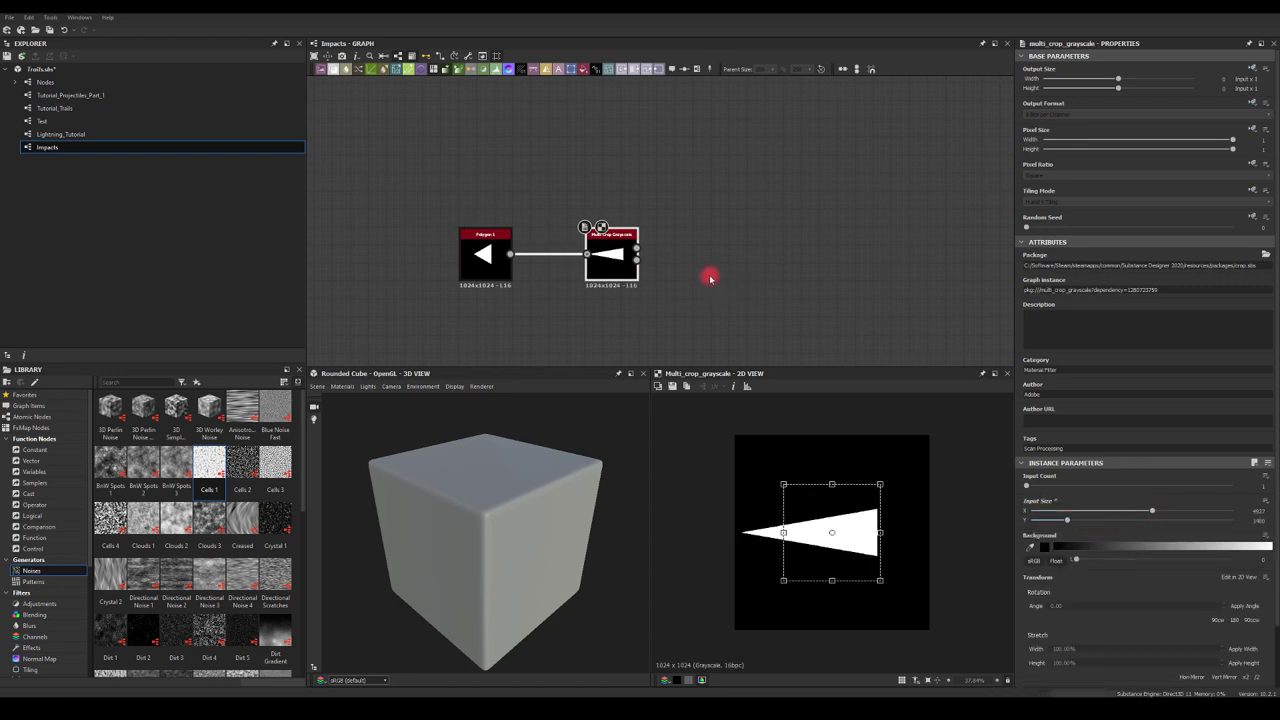
Step: Add a Transformation 2D after the crop and offset the spike horizontally
left_click_drag(636, 247, 700, 249)
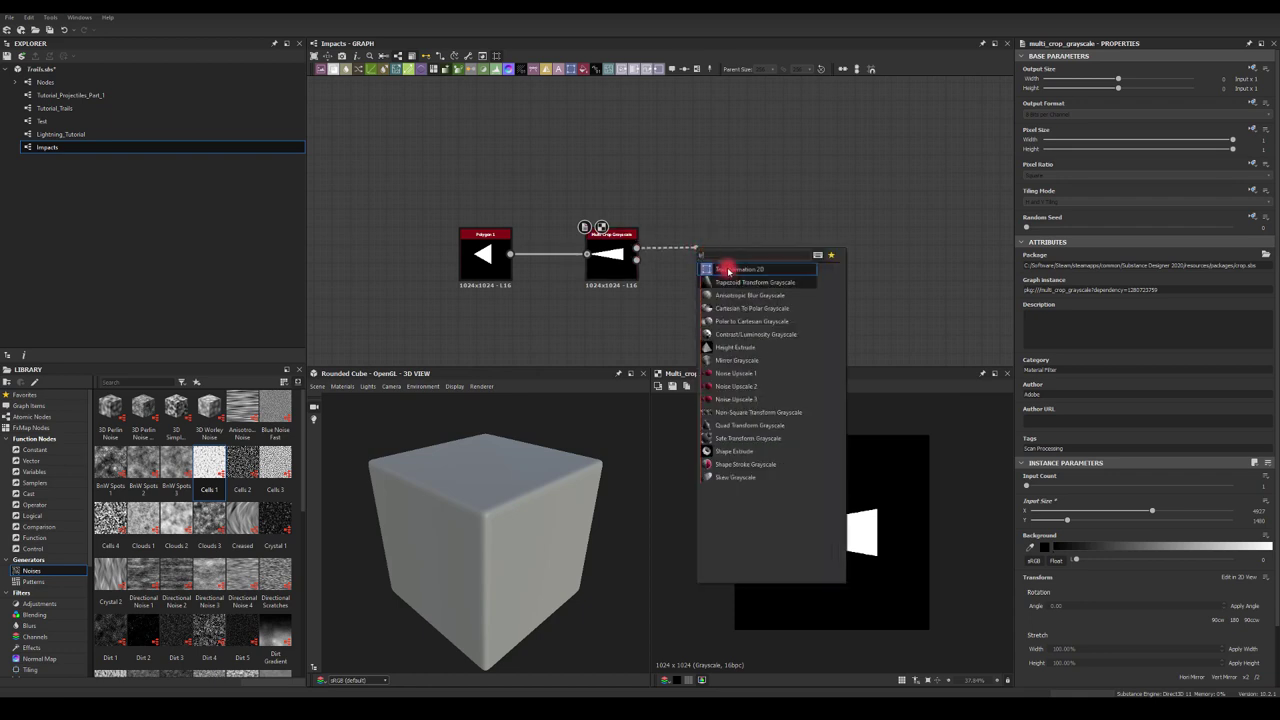
left_click(728, 270)
mouse_move(1098, 402)
left_mouse_down()
mouse_move(1130, 404)
mouse_move(1097, 403)
mouse_move(1111, 401)
left_mouse_up()
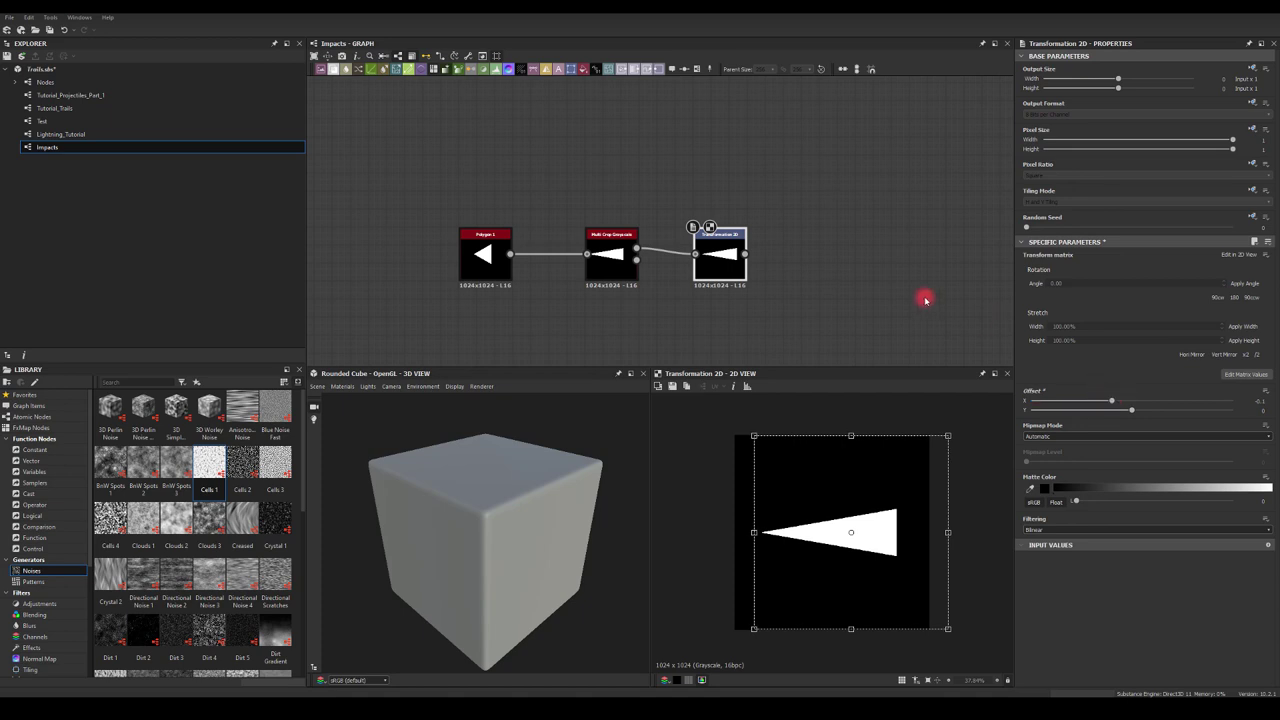
left_click(840, 248)
middle_click_drag(811, 203, 773, 219)
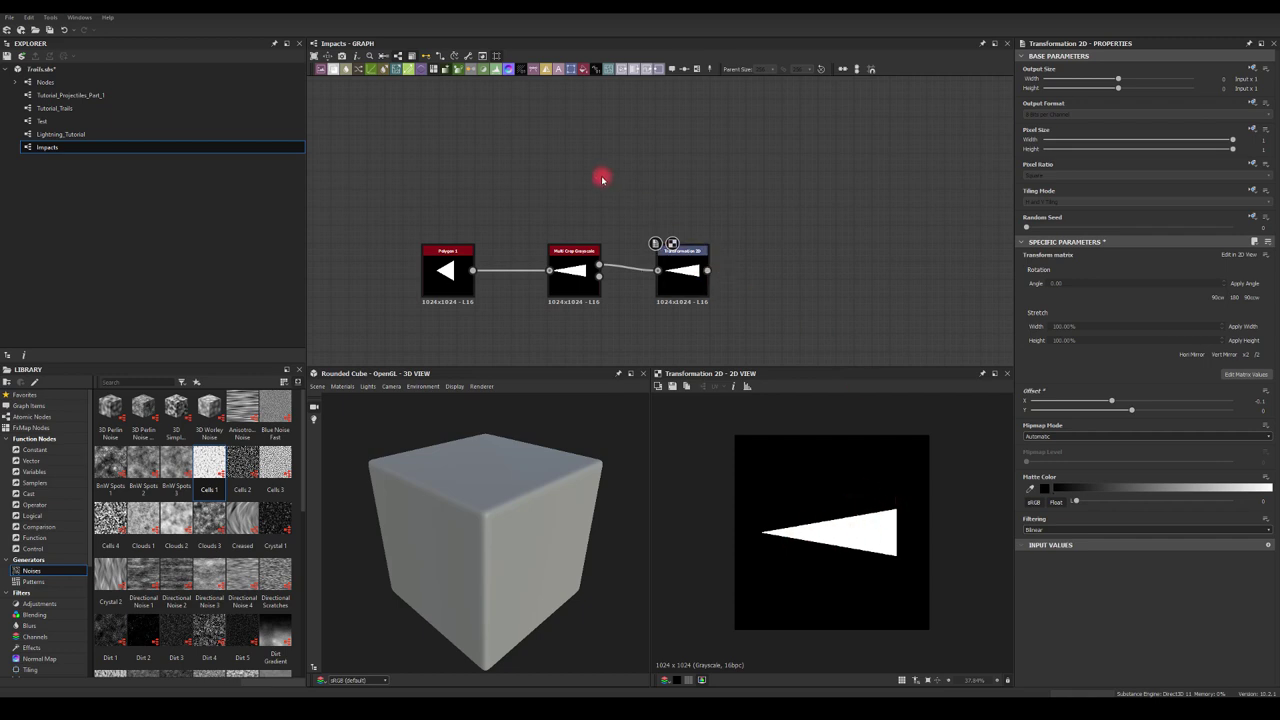
Step: Add a Cells 1 noise and threshold it with a Histogram Scan, lowering Position to thin the cells
key("space")
type("cells")
key("Return")
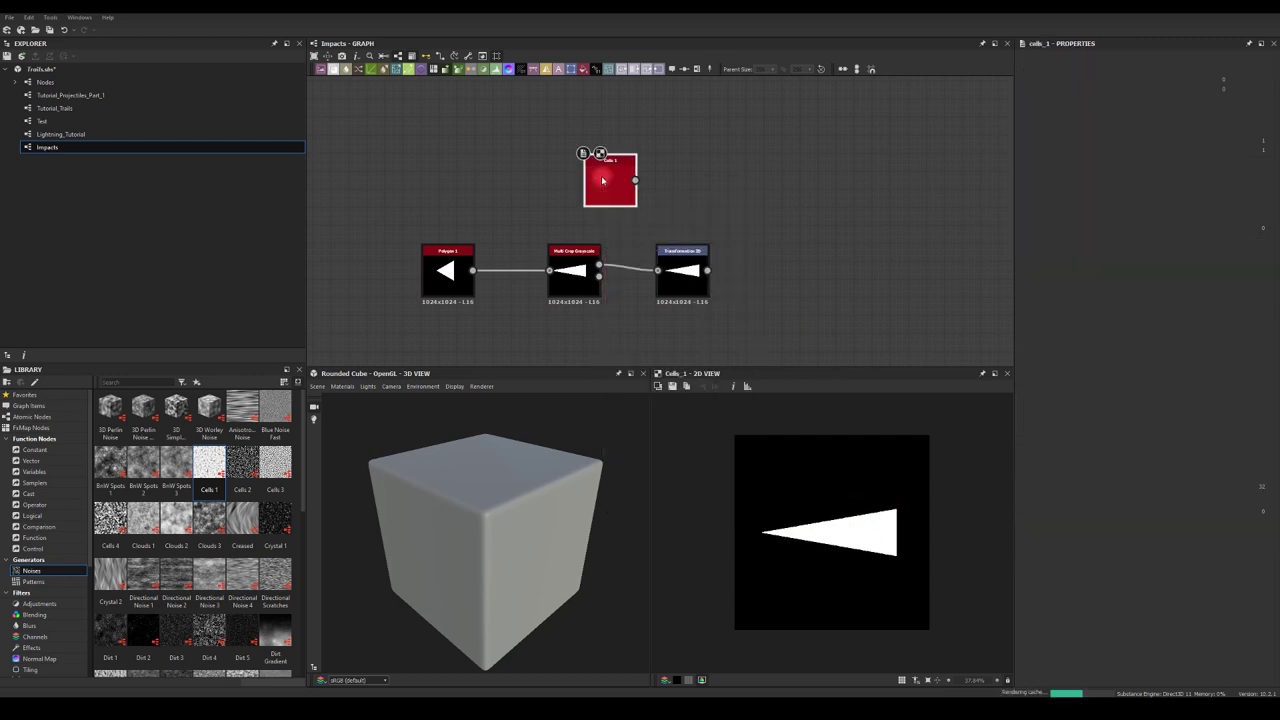
mouse_move(604, 180)
left_mouse_down()
mouse_move(561, 186)
mouse_move(660, 172)
left_mouse_up()
left_click(590, 180)
type("scan")
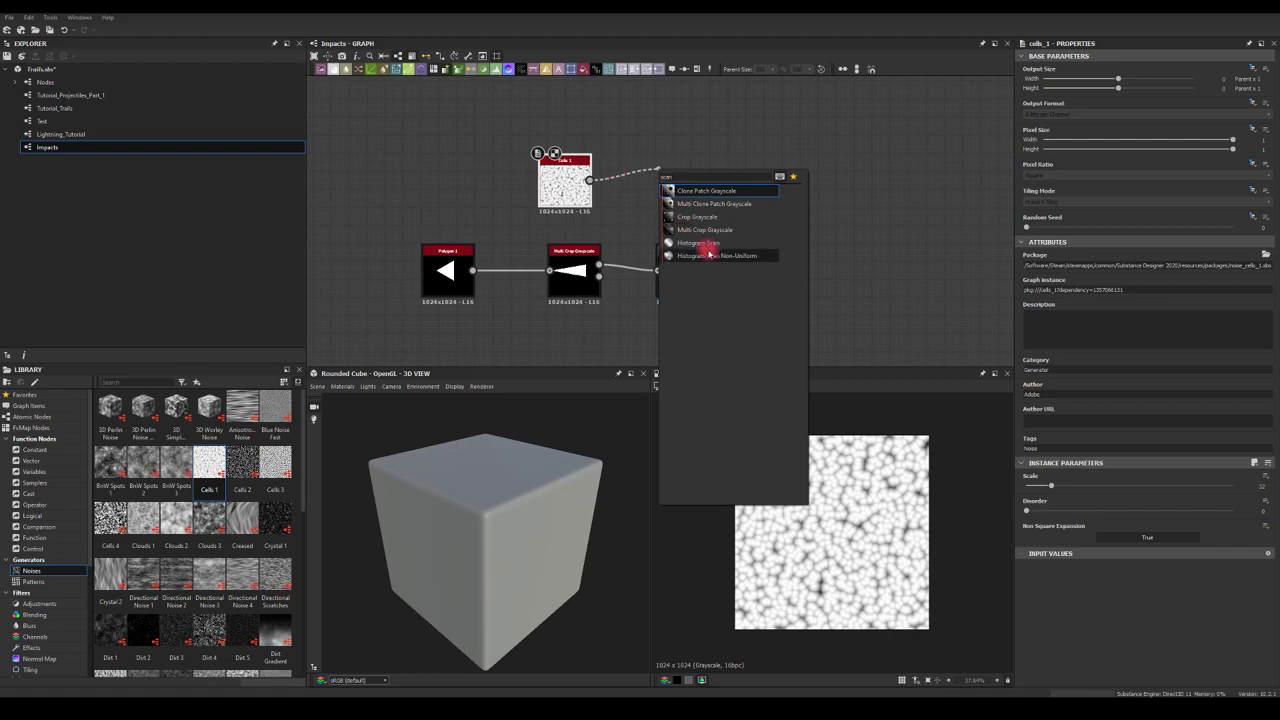
left_click(700, 244)
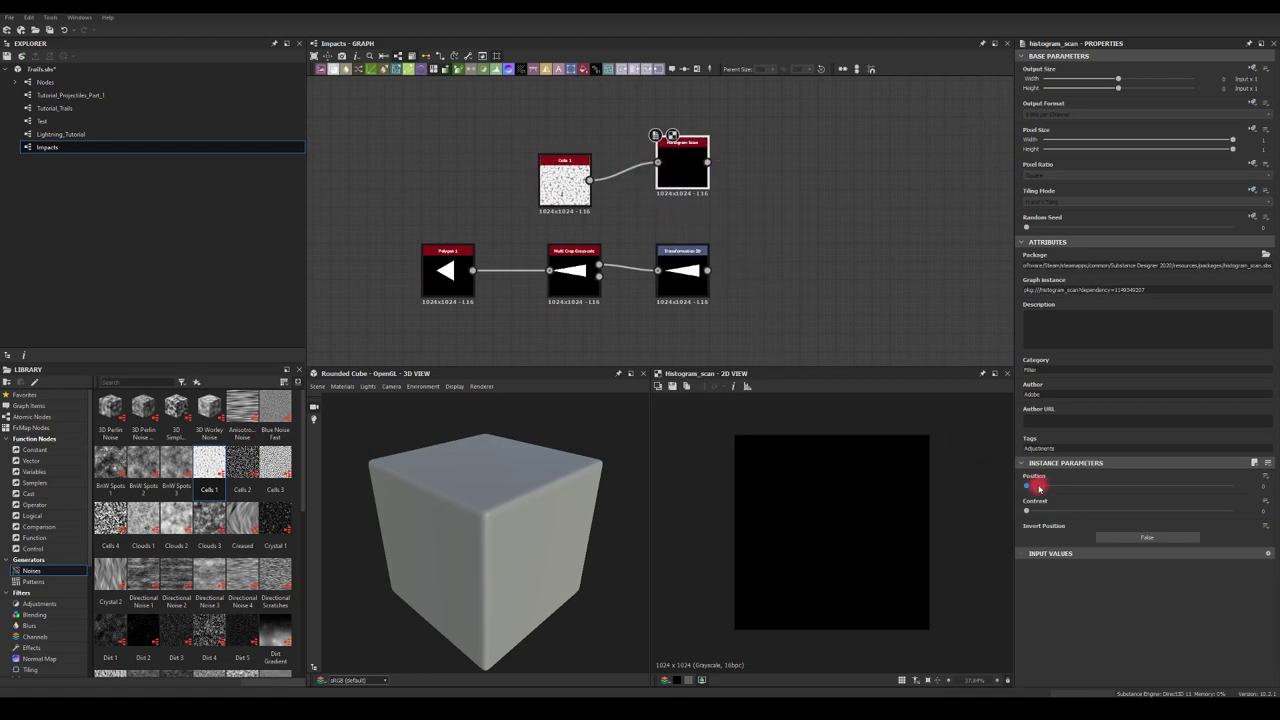
left_click_drag(1020, 486, 1215, 513)
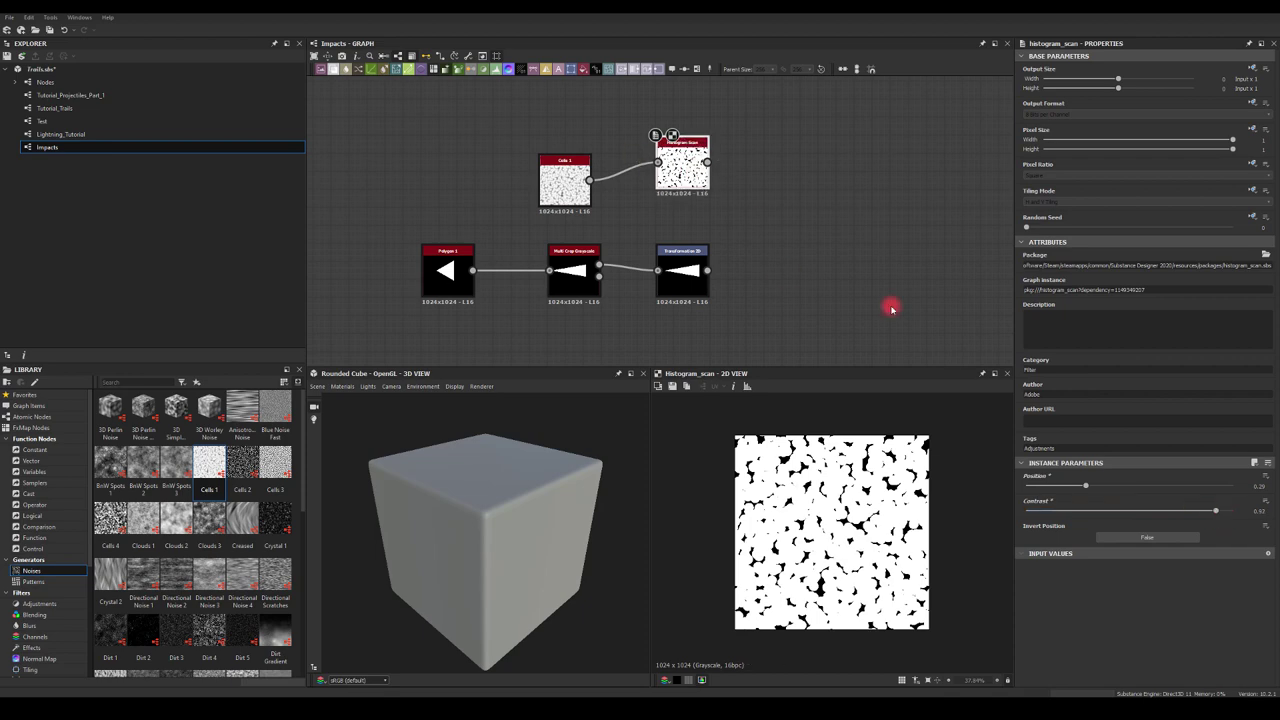
left_click_drag(1085, 486, 1074, 487)
left_click_drag(1051, 486, 1047, 484)
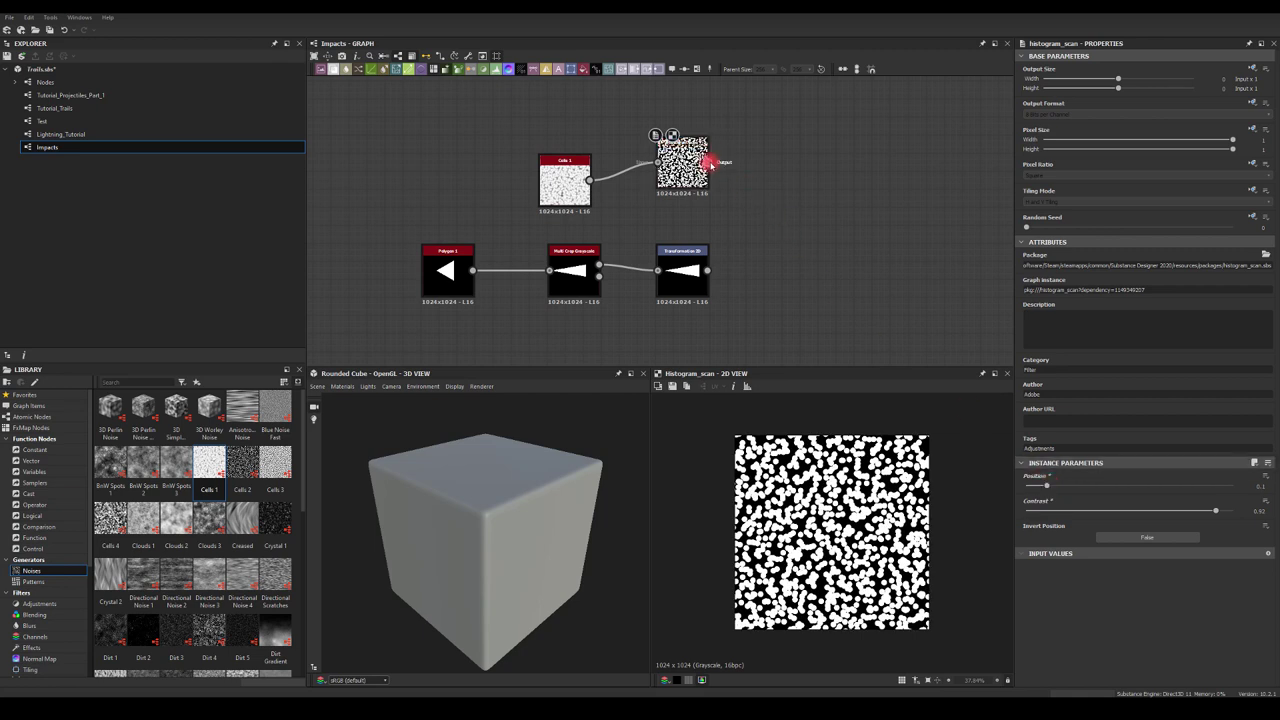
Step: Stretch the scanned cells to 300% width with a Transformation 2D and align the top-row nodes
left_click_drag(712, 163, 786, 180)
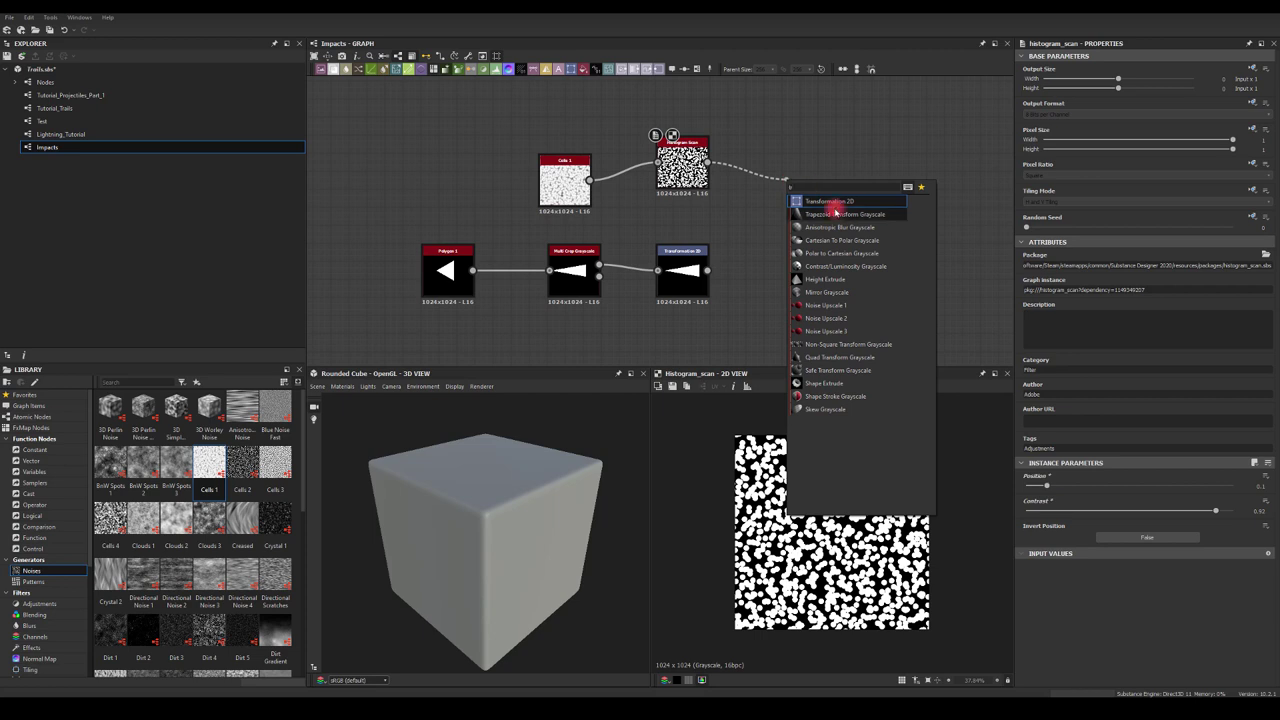
left_click(835, 205)
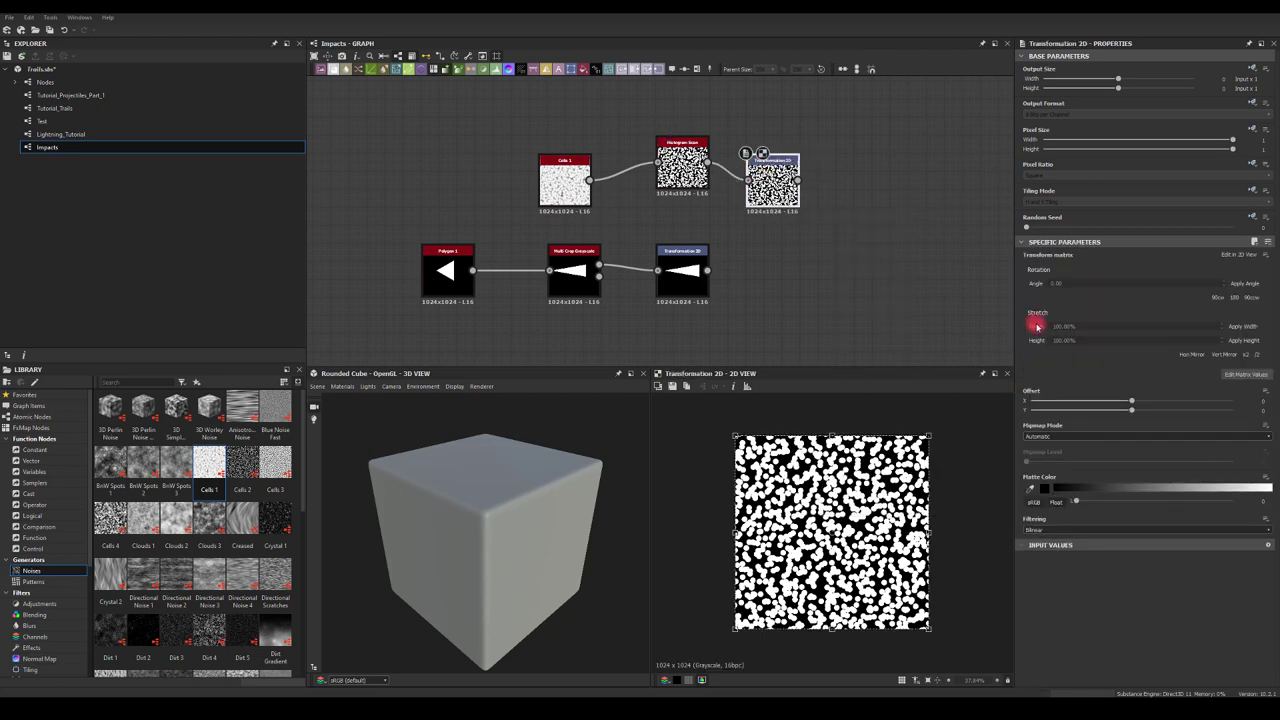
left_click(1082, 326)
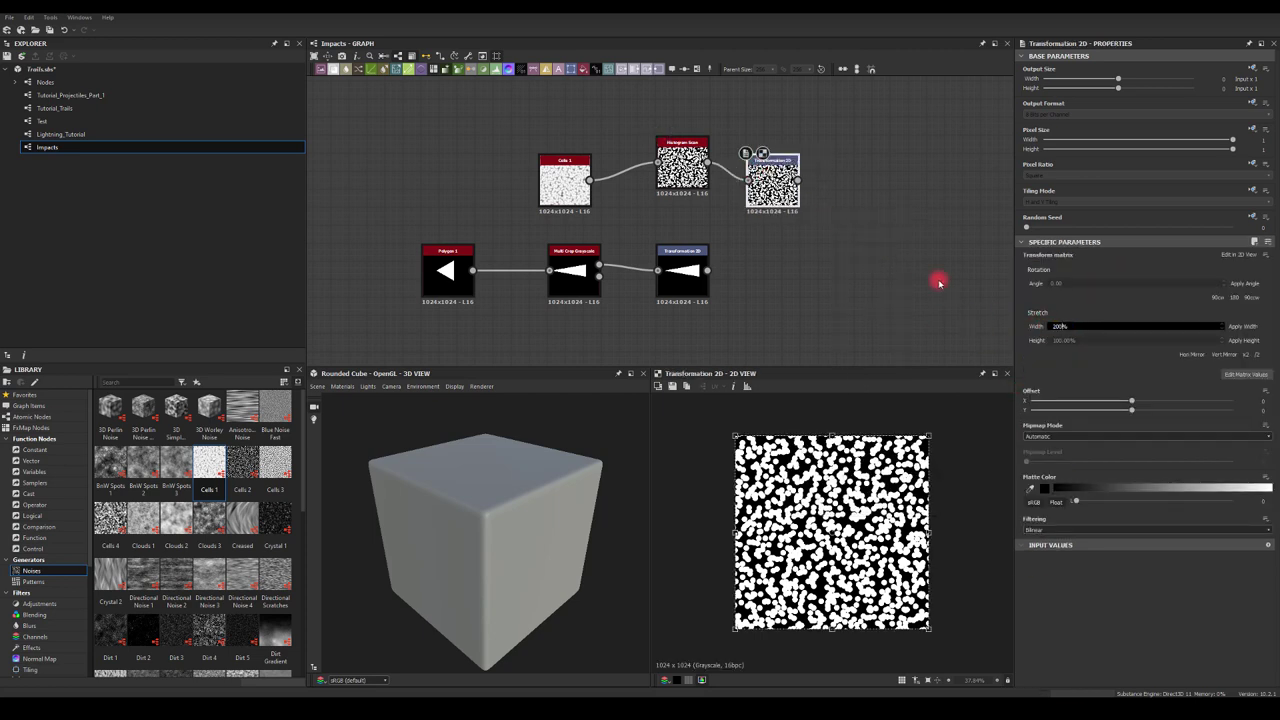
type("300%")
key("Return")
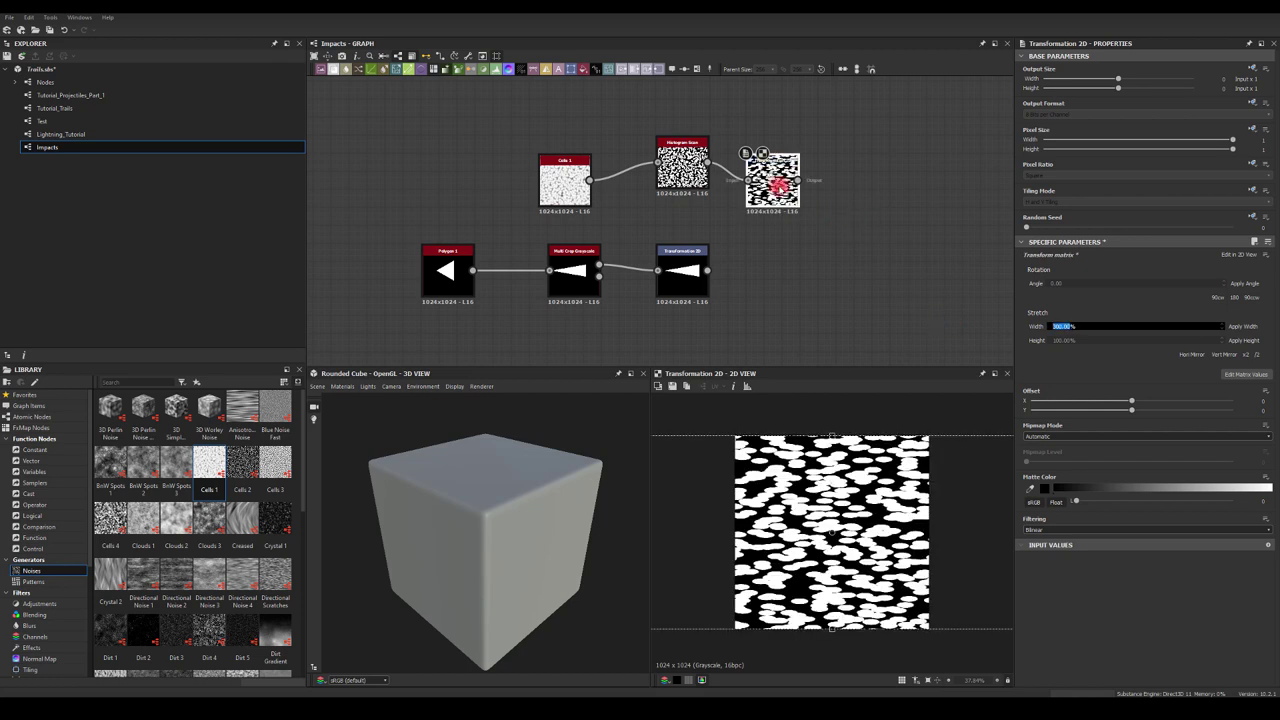
left_click_drag(779, 186, 776, 168)
left_click_drag(544, 146, 604, 150)
left_click(746, 203)
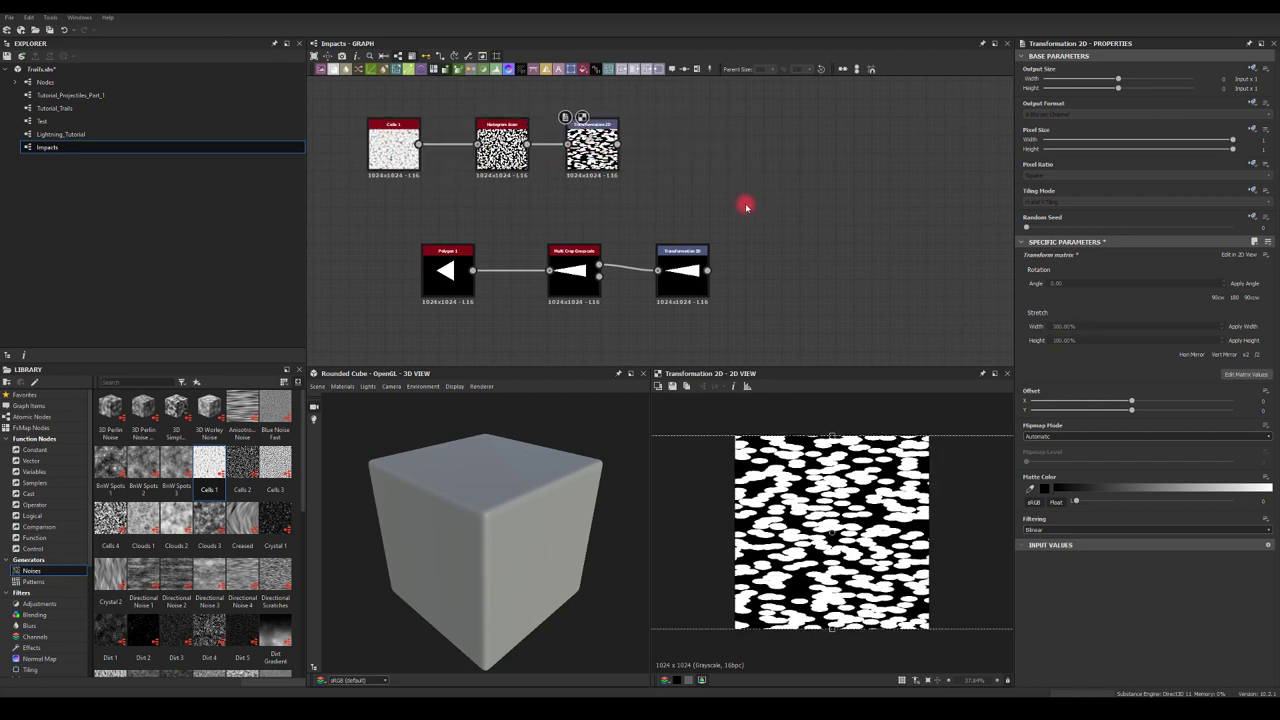
left_click_drag(708, 271, 756, 222)
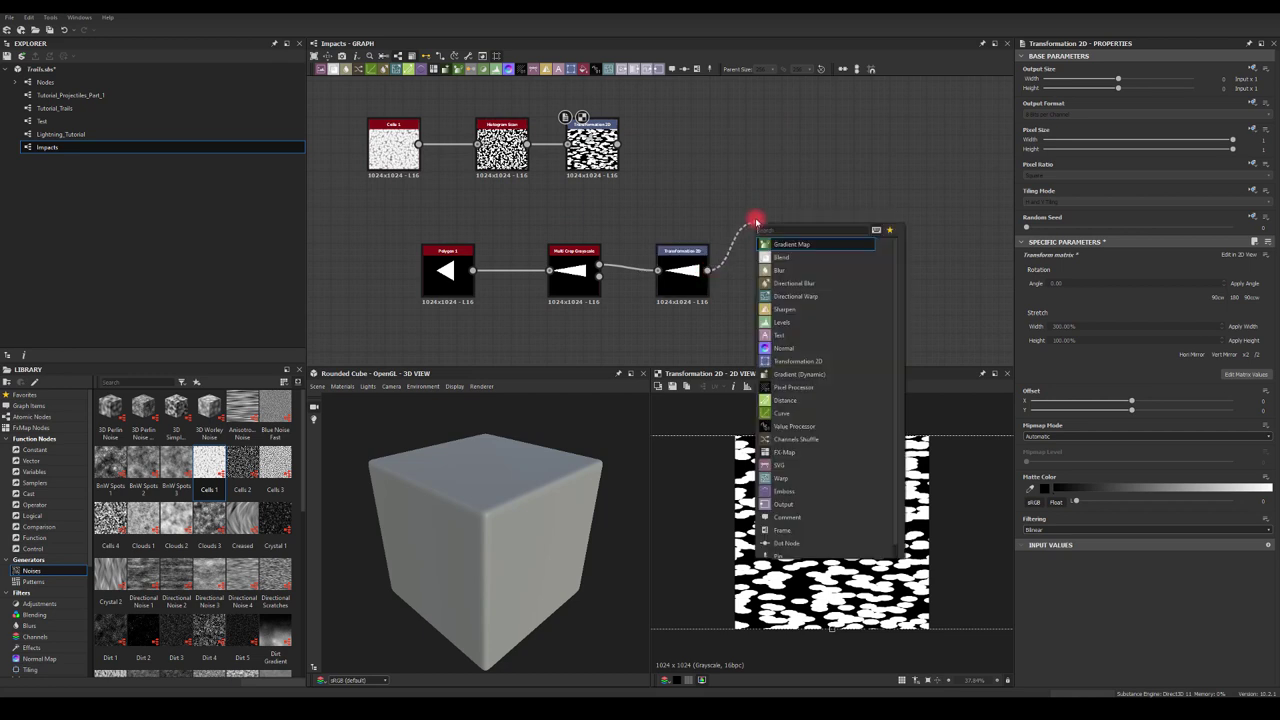
Step: Add a Blend set to Subtract and feed the stretched cell noise into it
type("bl")
key("Return")
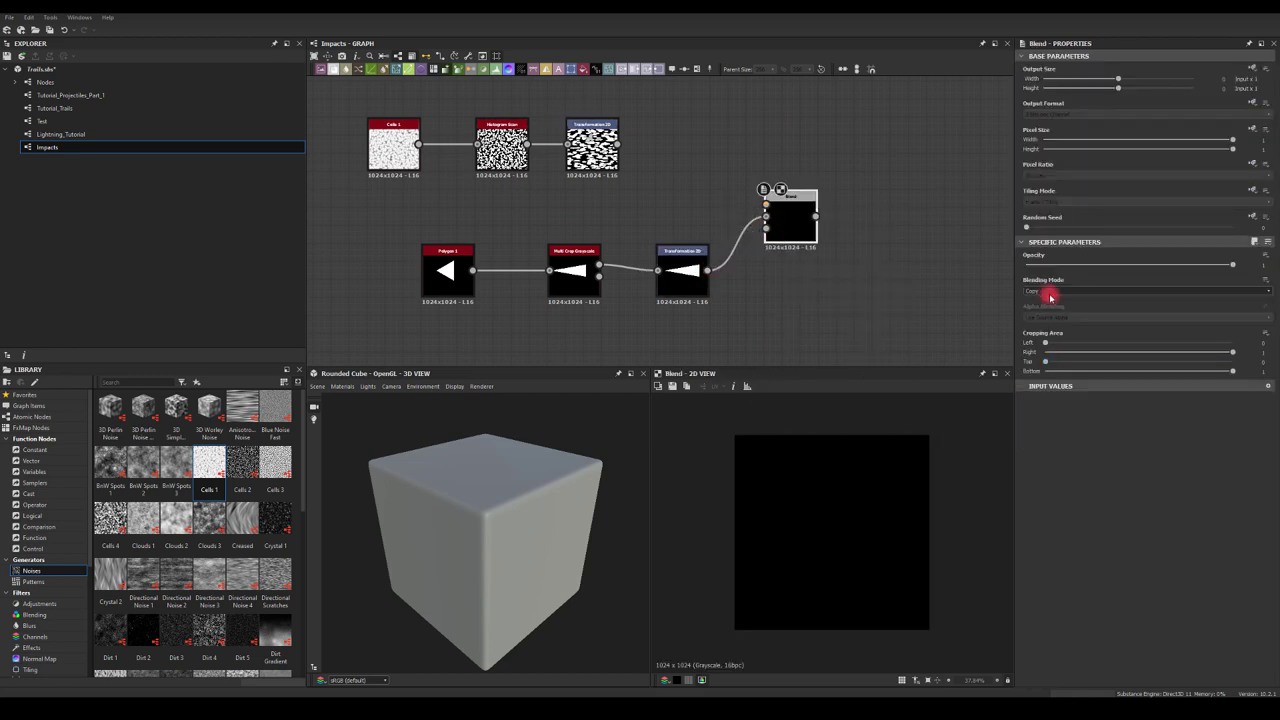
left_click(1045, 291)
left_click(1041, 312)
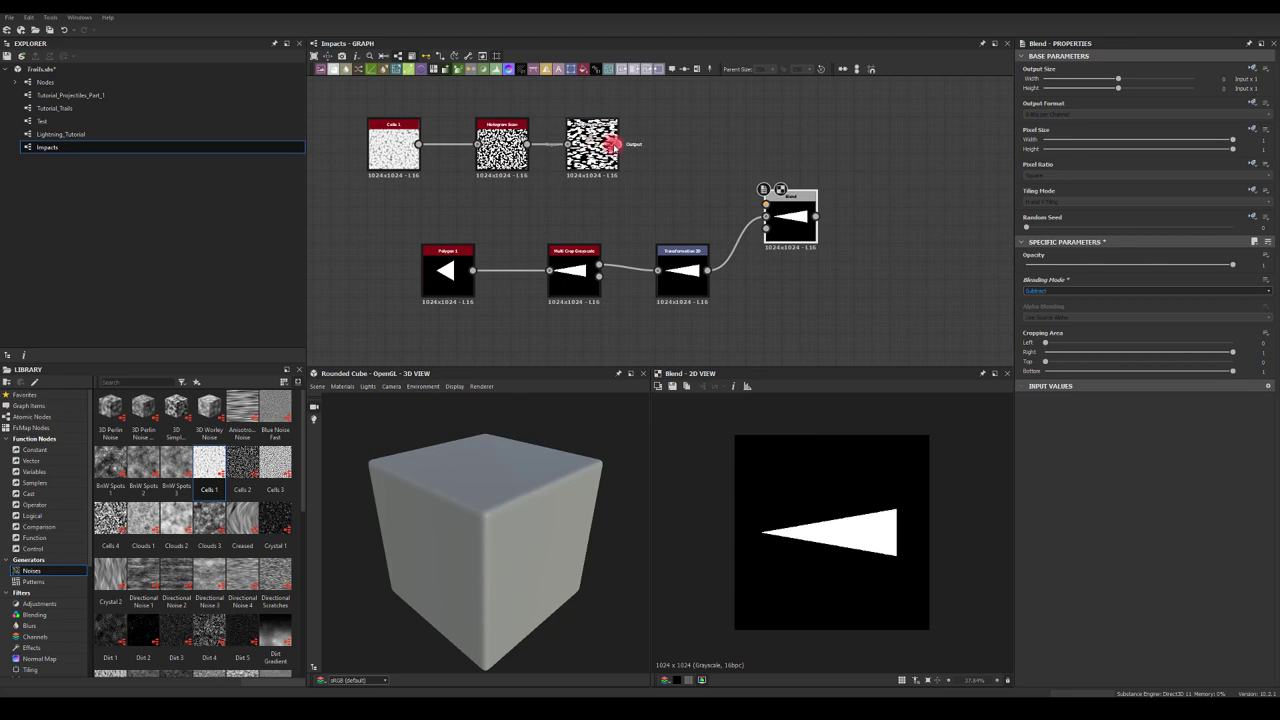
left_click_drag(611, 144, 790, 225)
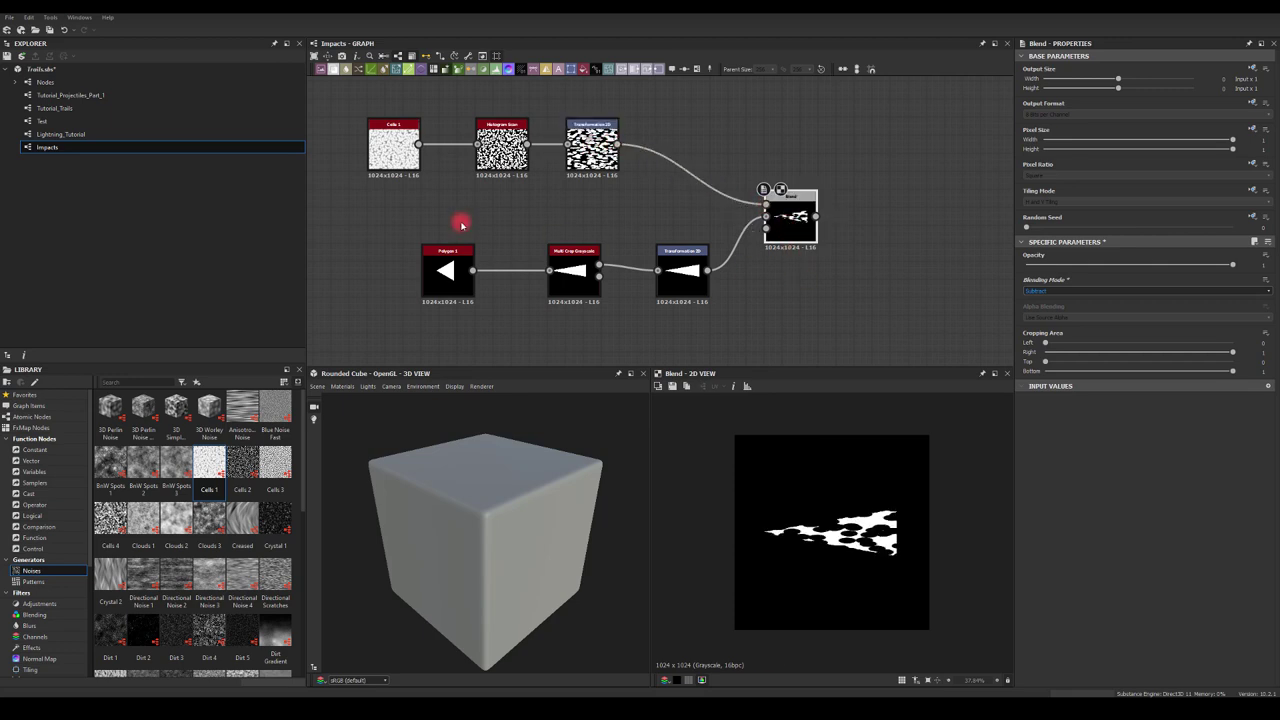
Step: Lower the Cells 1 Scale for bigger cells, making the spike more ragged
left_click(400, 140)
left_click_drag(1041, 484, 1060, 513)
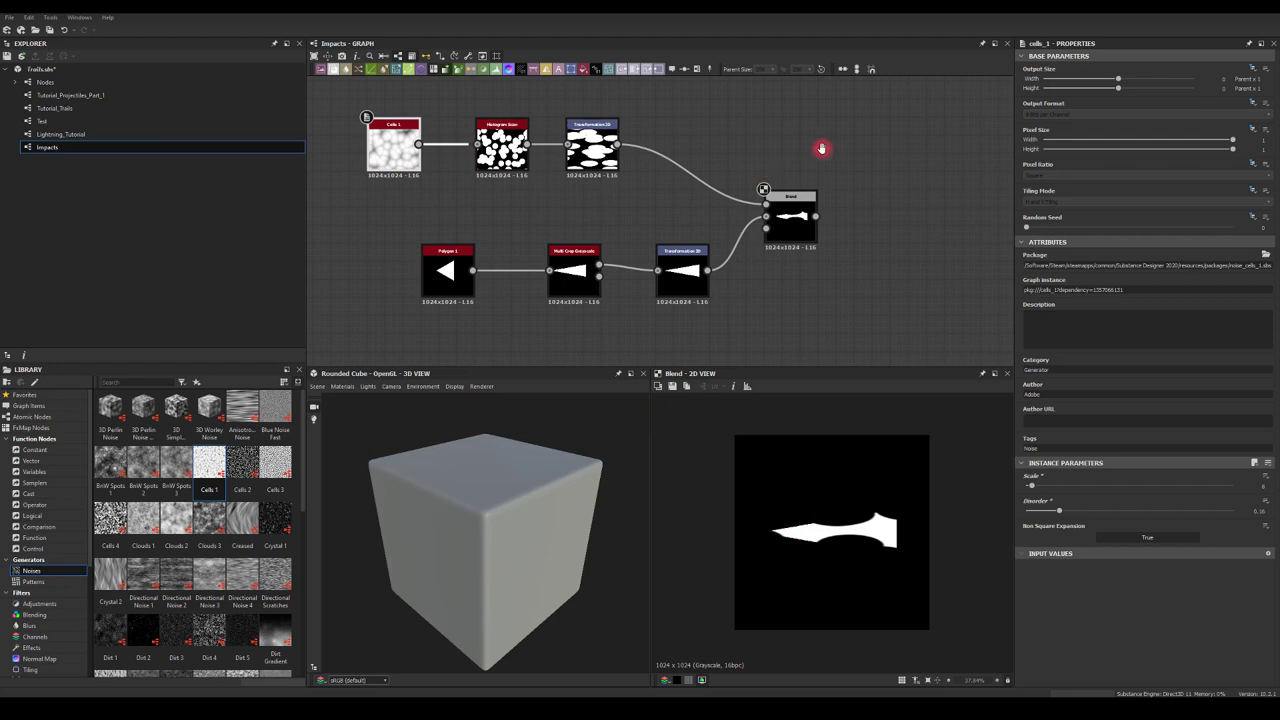
middle_click_drag(822, 149, 725, 163)
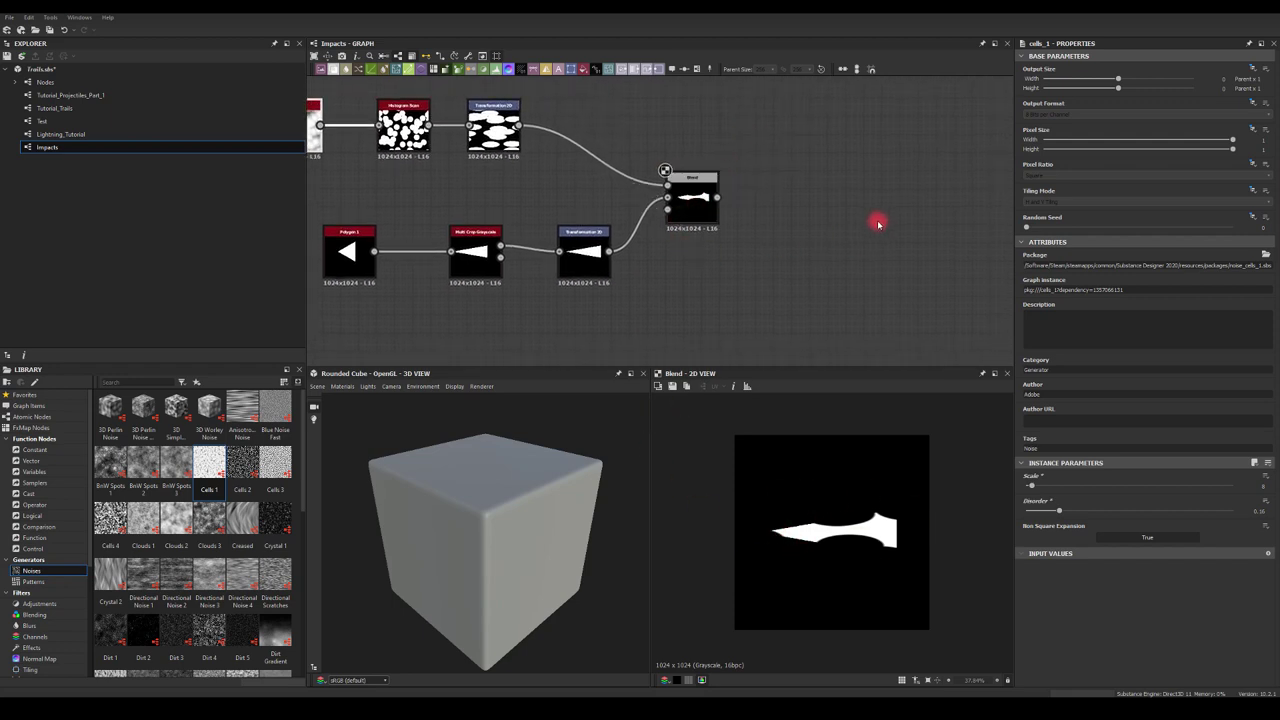
middle_click_drag(830, 249, 671, 243)
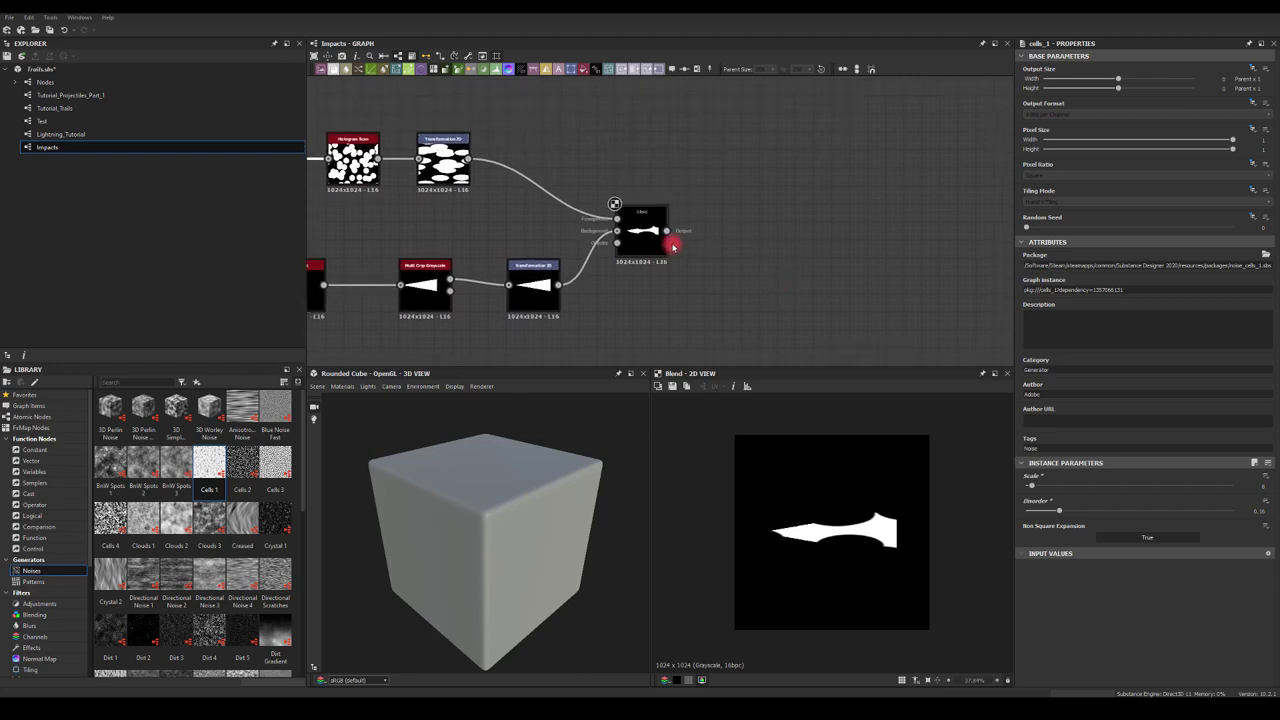
left_click_drag(666, 231, 793, 245)
type("splat")
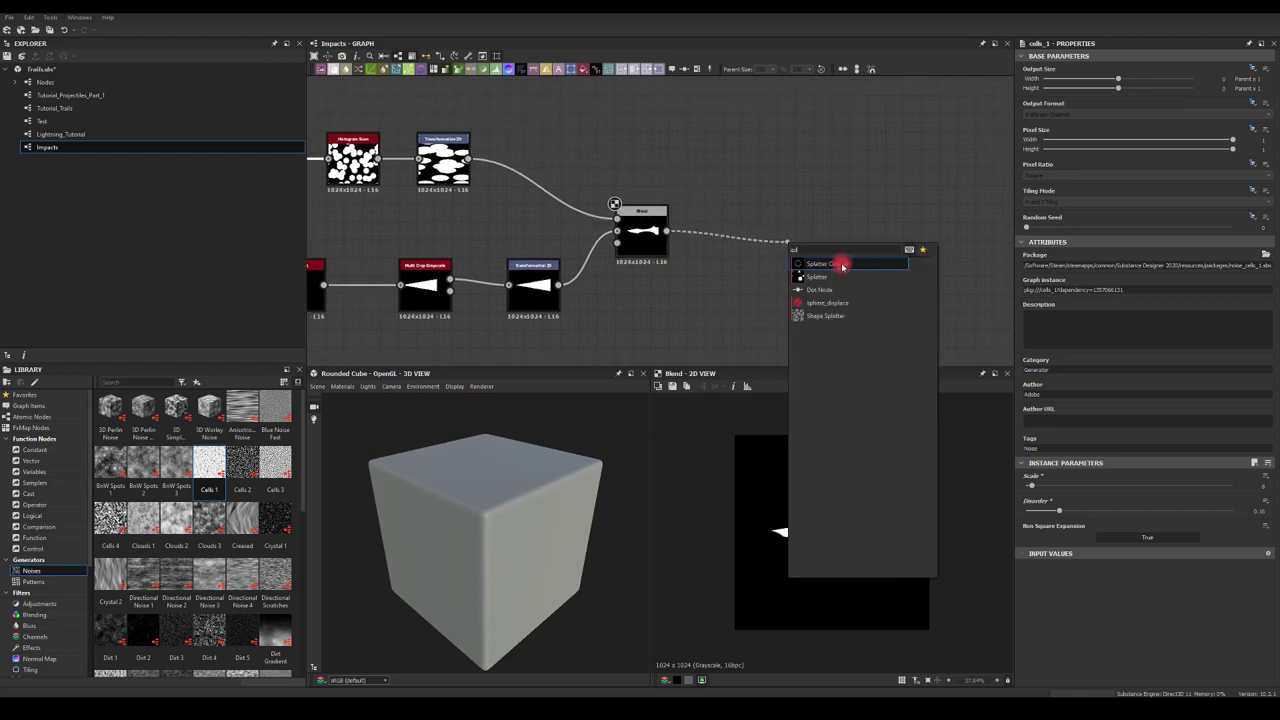
Step: Add a Splatter Circular using the Blend as Image Input pattern, rotated 90°
left_click(829, 265)
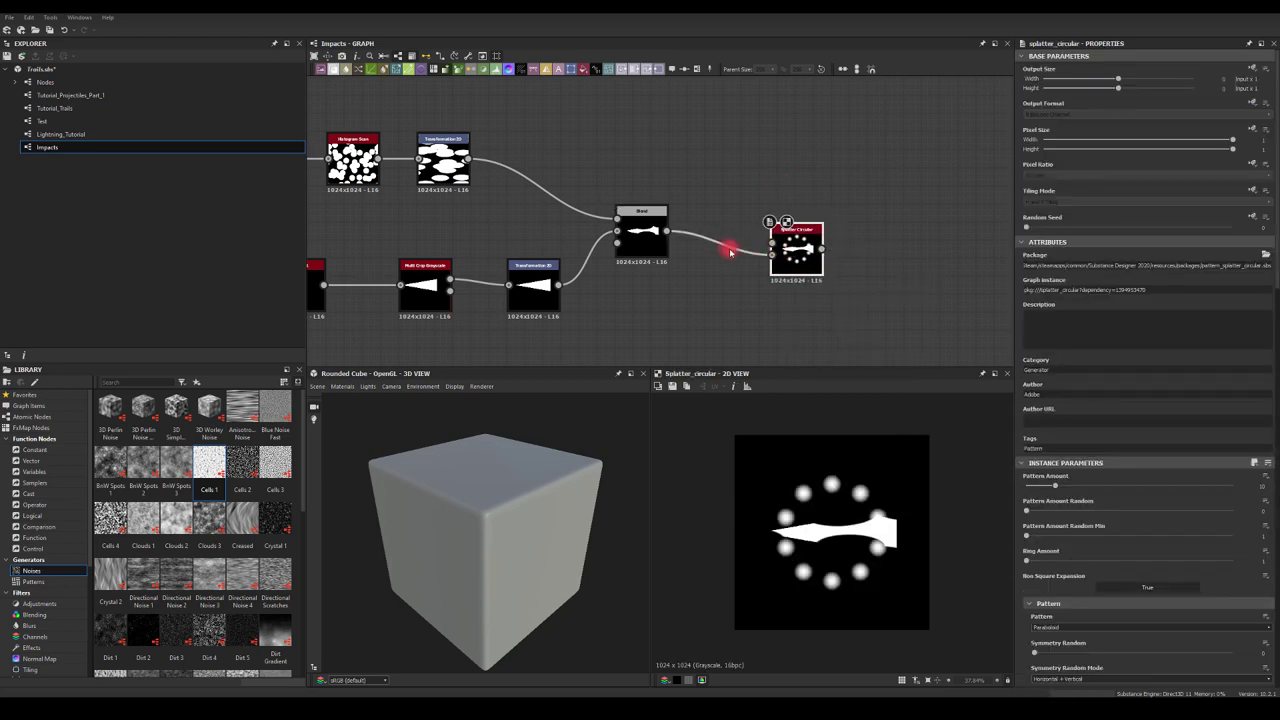
mouse_move(772, 254)
left_mouse_down()
mouse_move(657, 234)
mouse_move(770, 248)
left_mouse_up()
double_click(797, 256)
left_click(1063, 602)
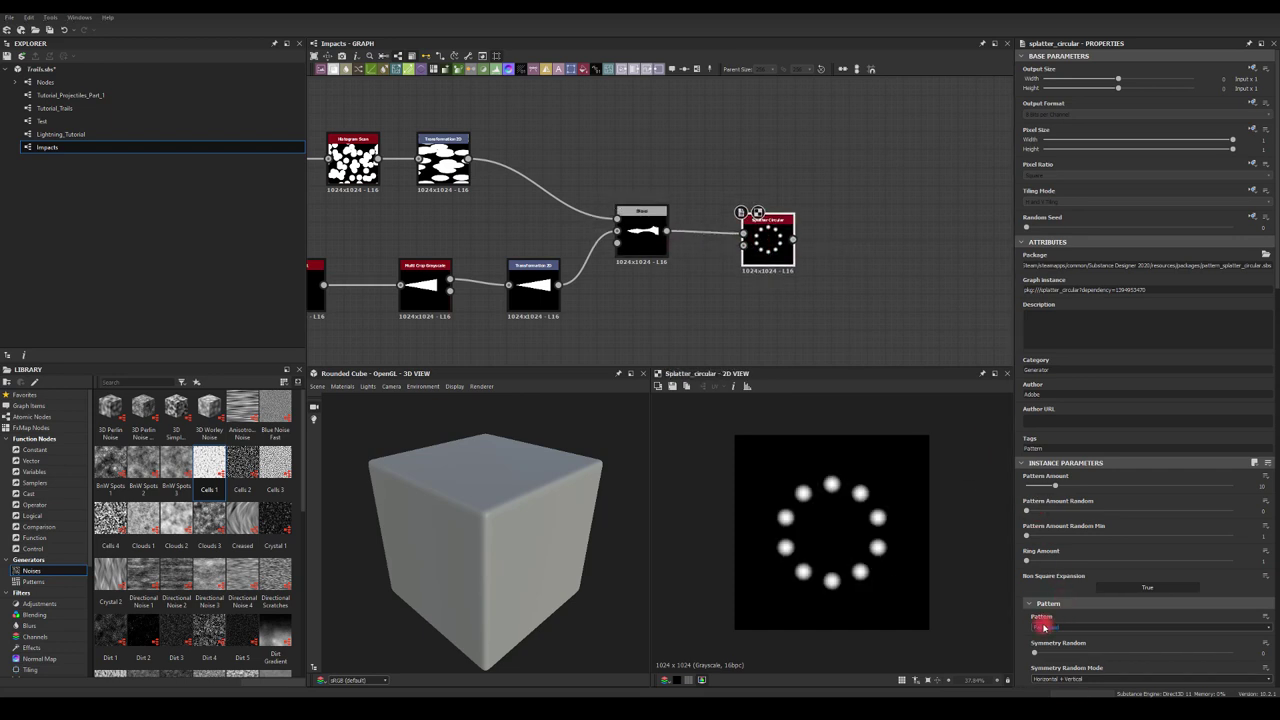
left_click(1045, 627)
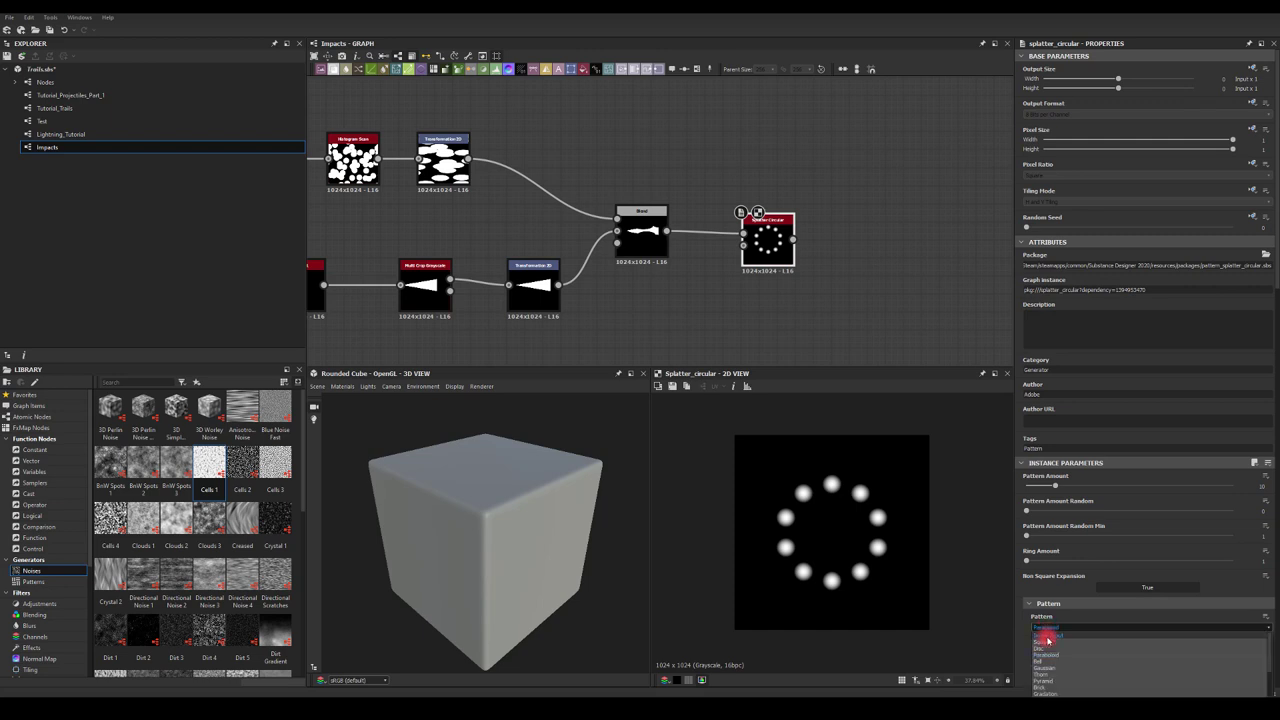
left_click(1046, 635)
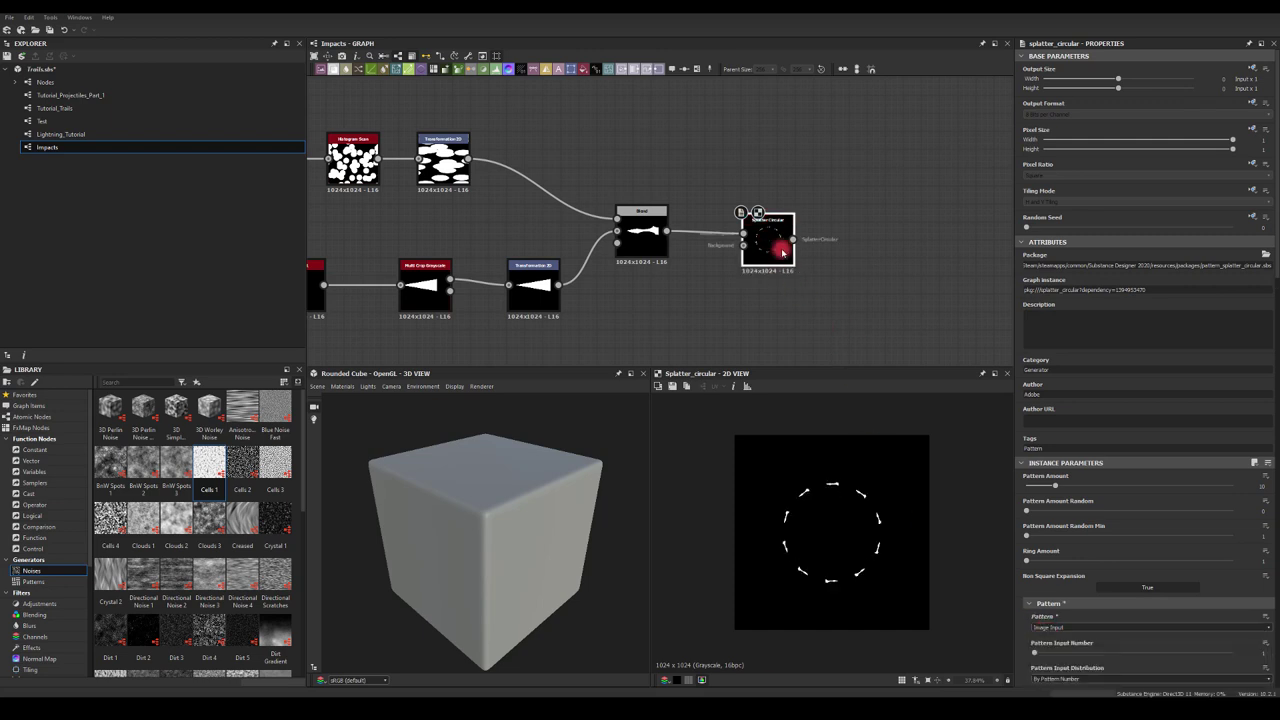
scroll(1106, 577, "down", 15)
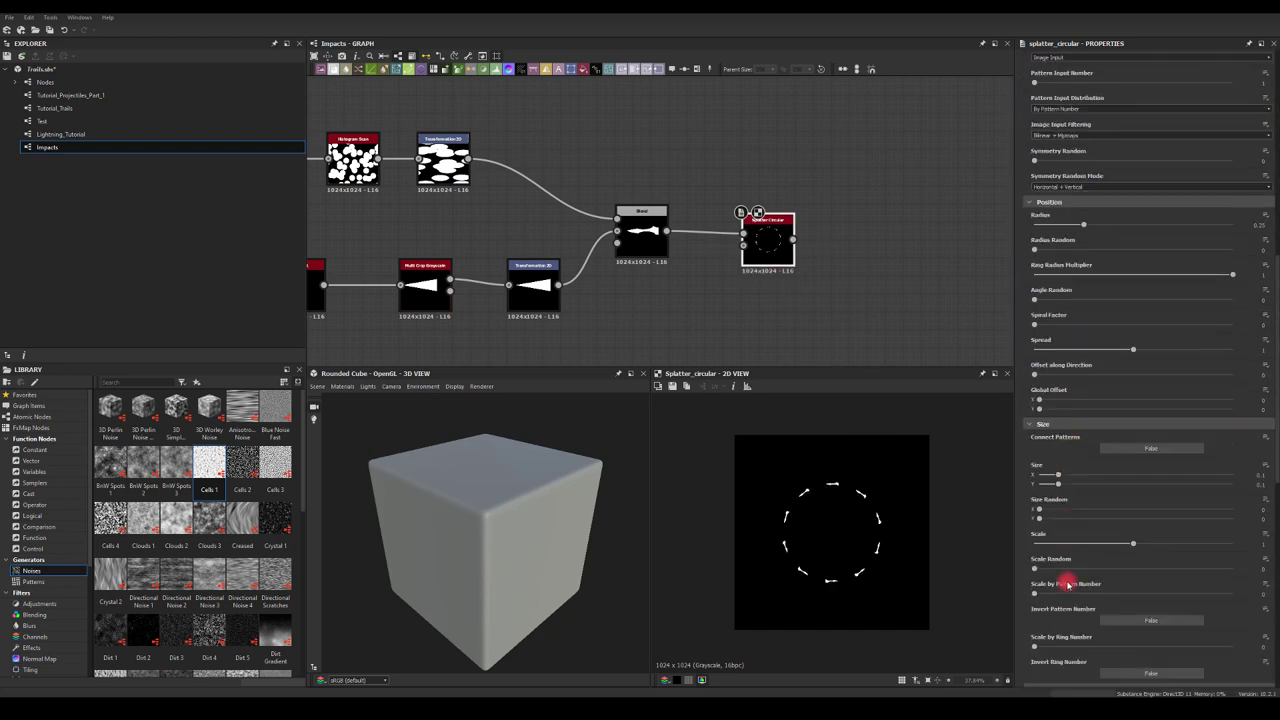
scroll(1045, 510, "down", 3)
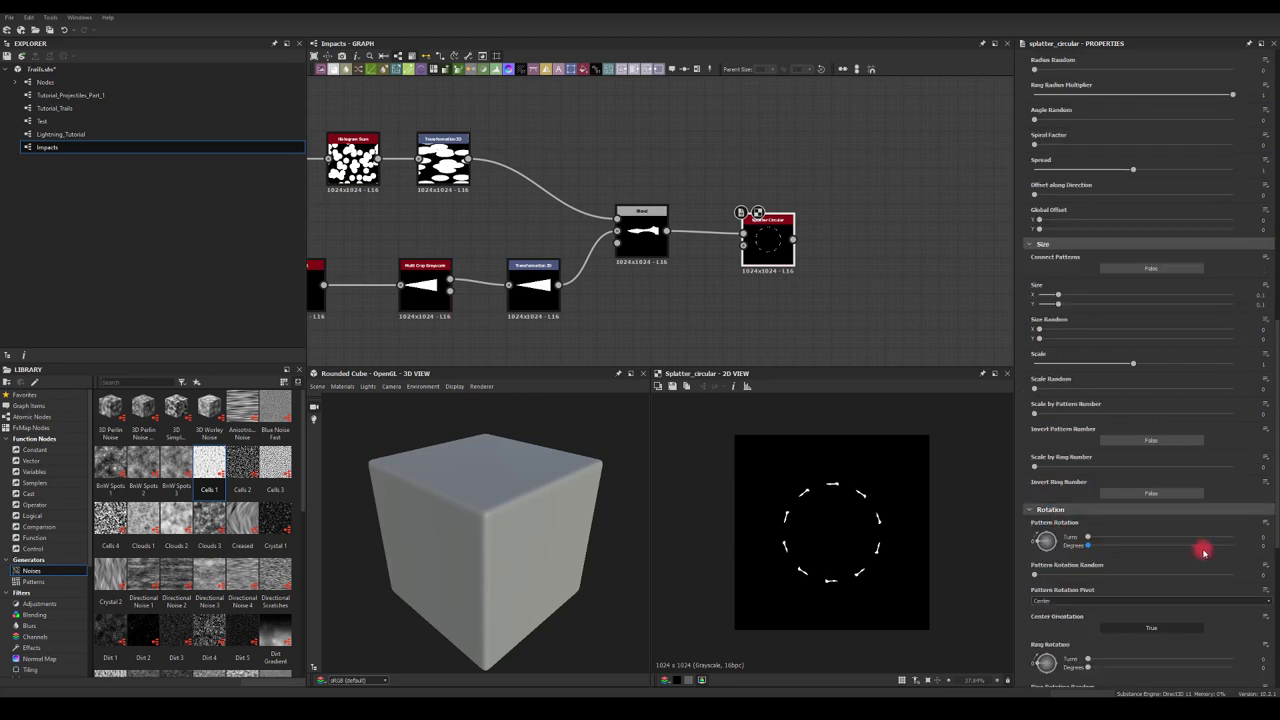
type("90")
key("Return")
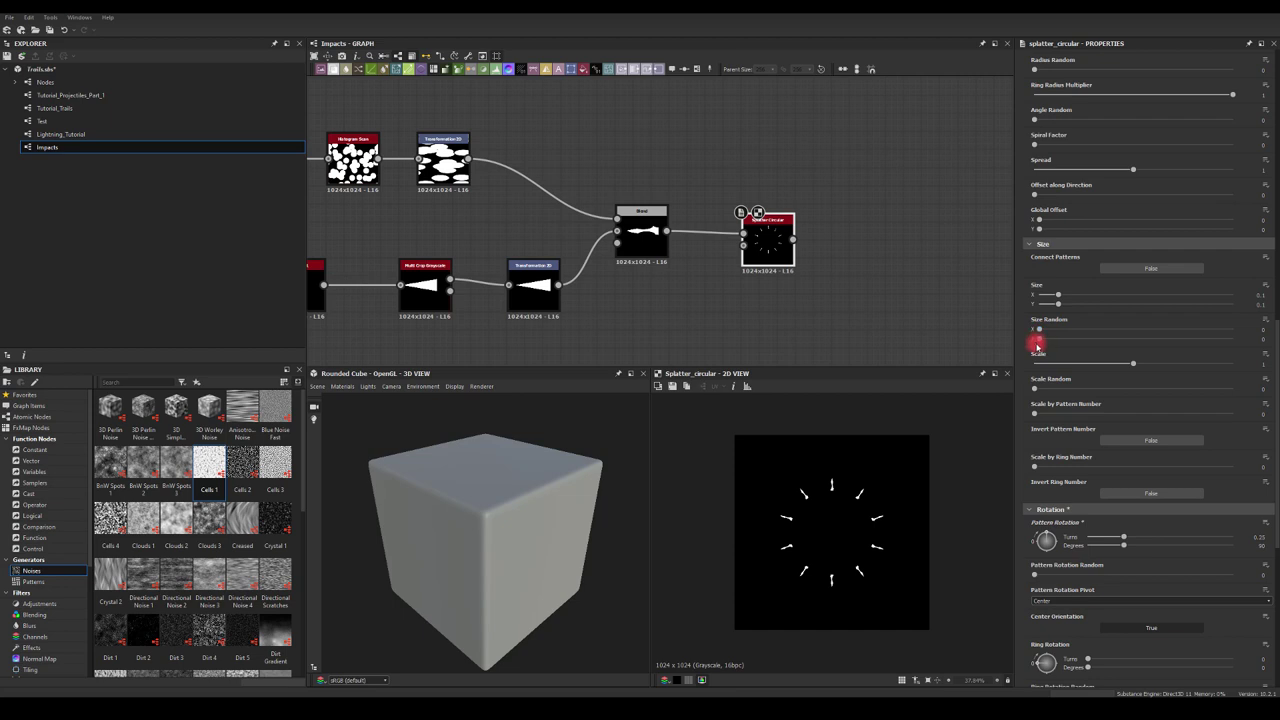
Step: Set splatter Scale to 2, enlarge Size, tighten Radius, Radius Random 0.47, Spiral Factor 0.2
left_click_drag(1133, 363, 1232, 363)
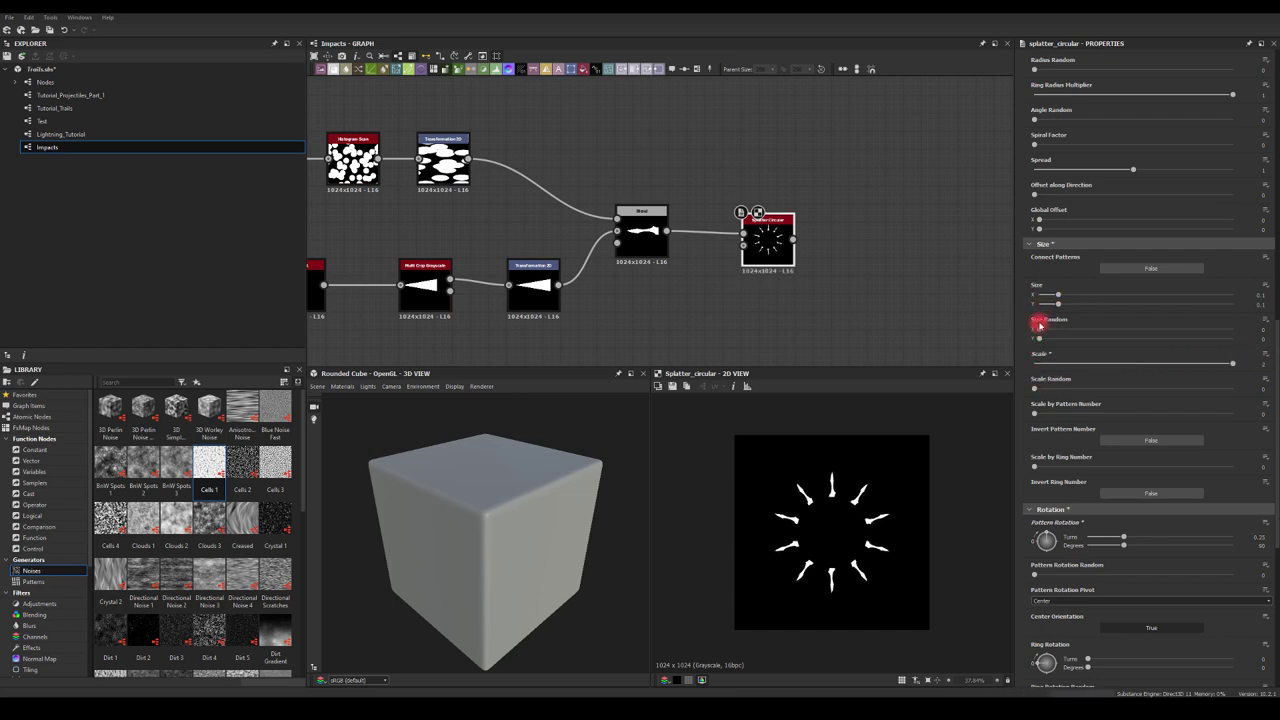
left_click_drag(1058, 291, 1085, 307)
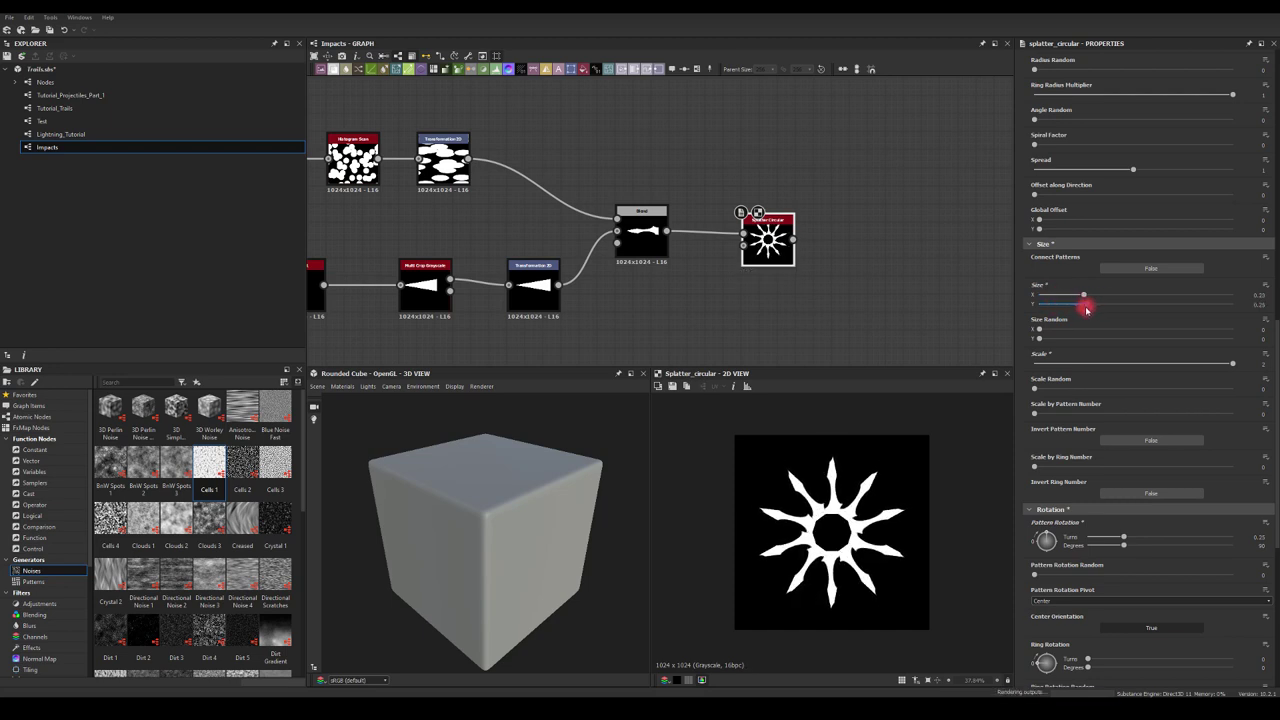
scroll(1062, 135, "up", 3)
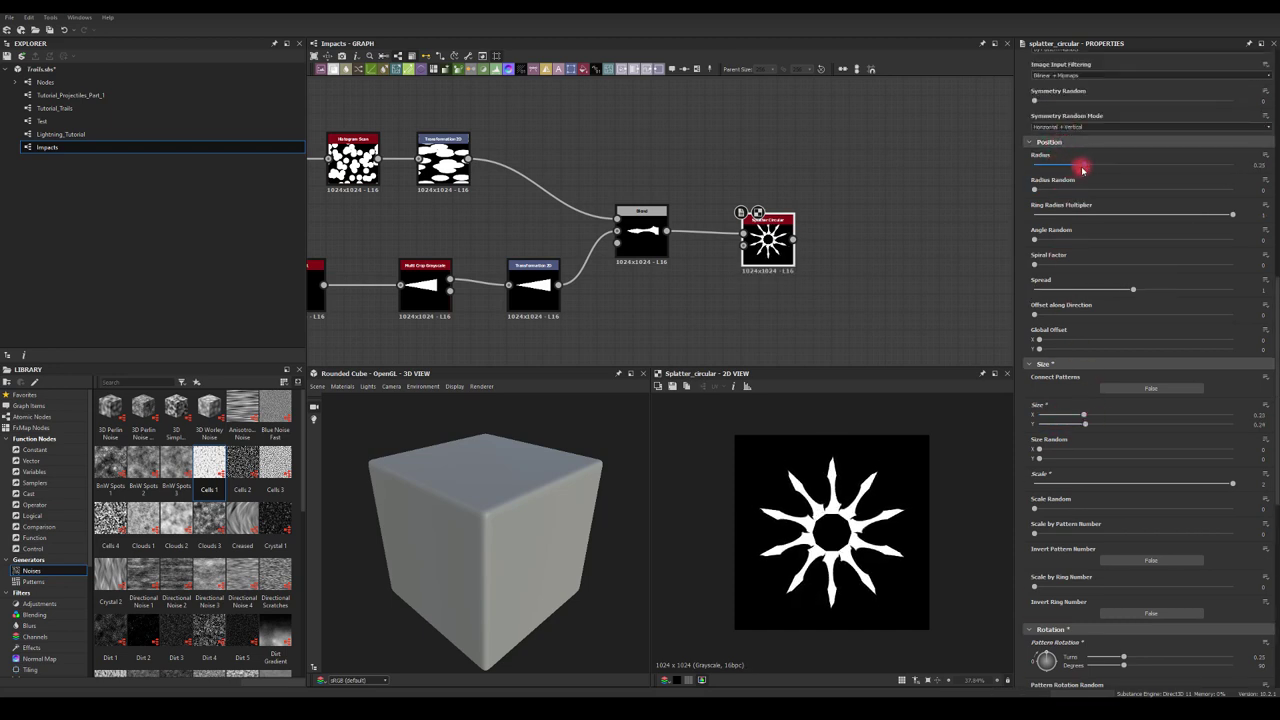
left_click_drag(1080, 166, 1065, 159)
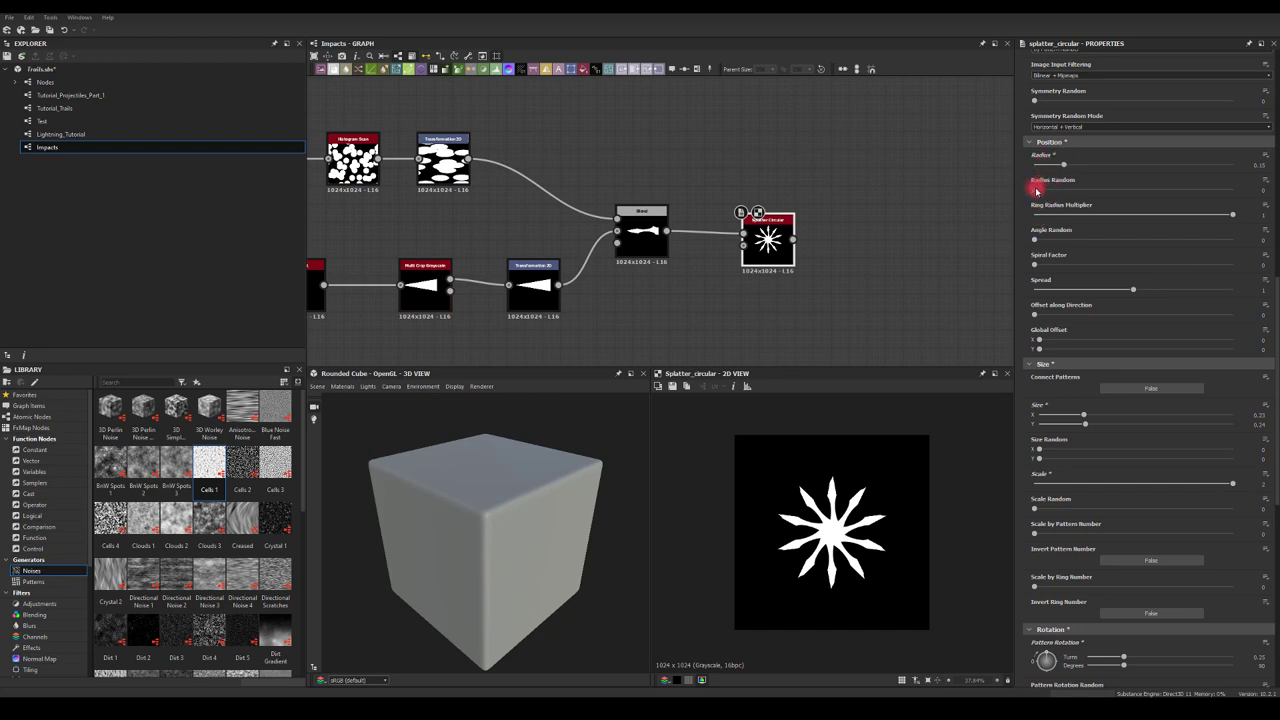
left_click_drag(1040, 189, 1127, 196)
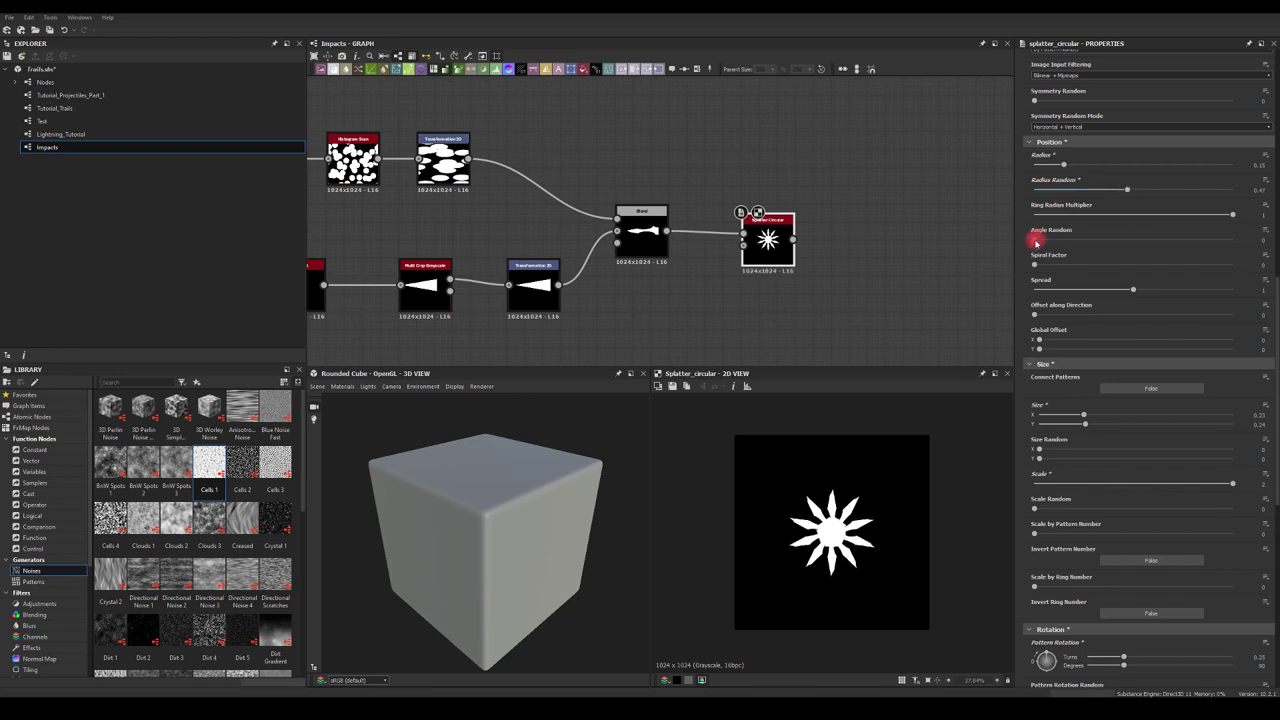
left_click_drag(1036, 242, 1195, 266)
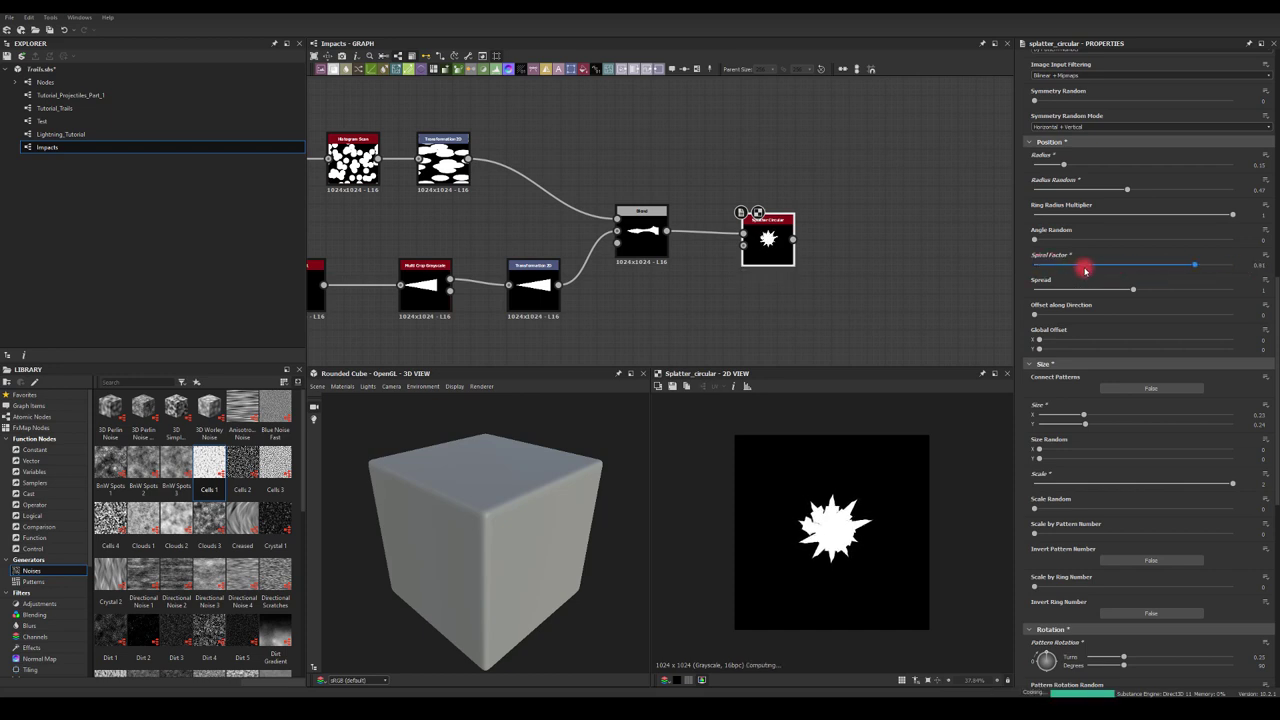
mouse_move(1085, 270)
left_mouse_down()
mouse_move(1031, 266)
mouse_move(1108, 270)
mouse_move(1074, 266)
left_mouse_up()
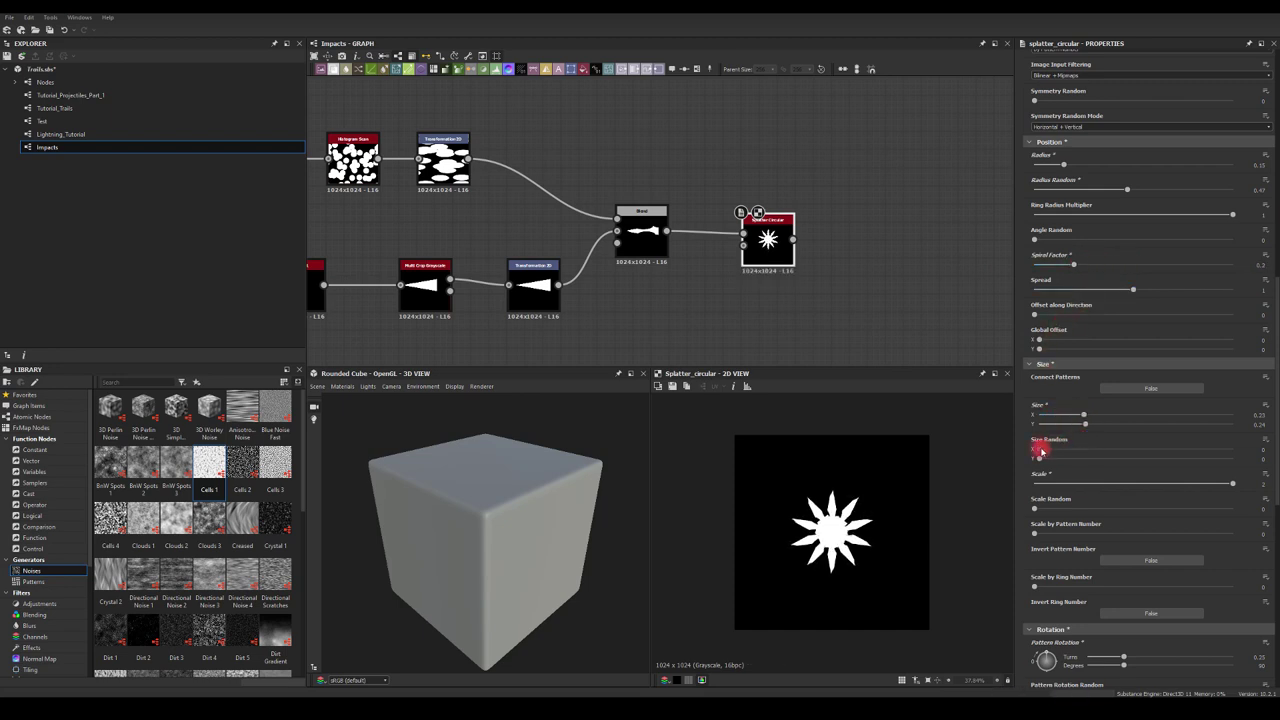
Step: Set Size Random 0.67/0.59, widen Size X, Scale Random 0.53 and Pattern Rotation Random 0.52
left_click_drag(1040, 452, 1153, 460)
left_click_drag(1084, 414, 1117, 430)
left_click_drag(1034, 508, 1137, 509)
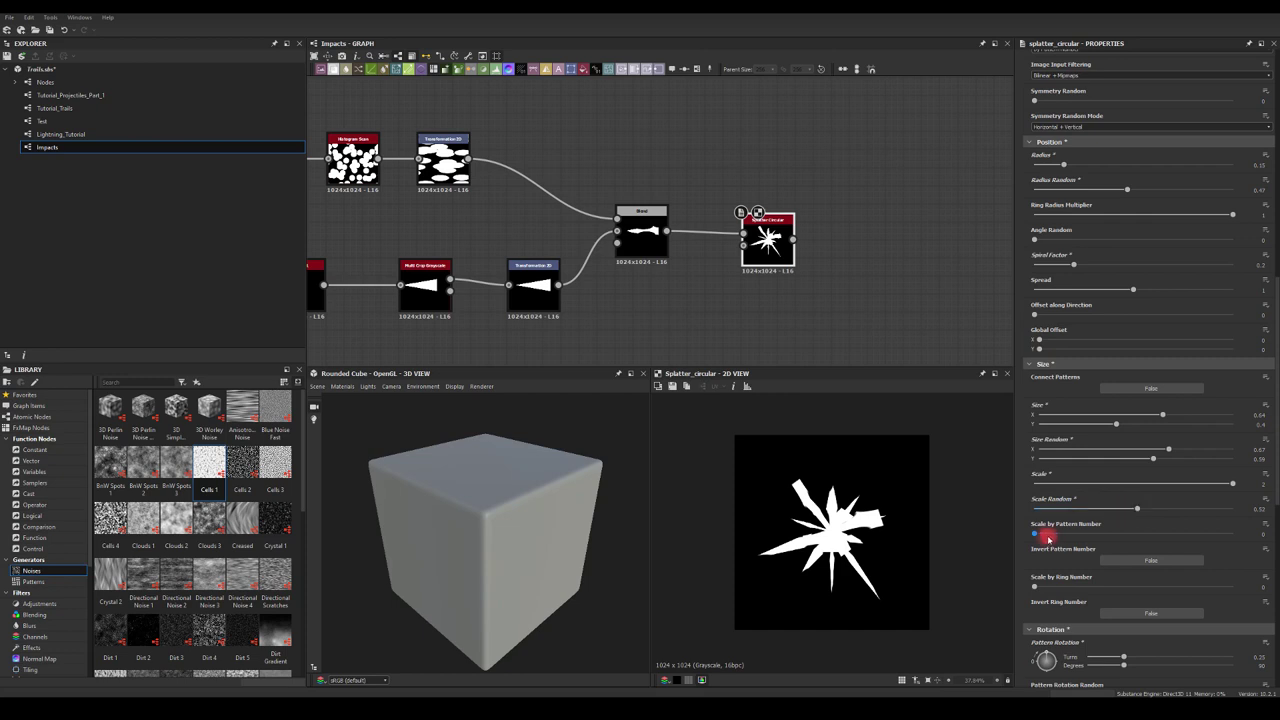
left_click_drag(1041, 536, 991, 520)
scroll(1076, 586, "down", 5)
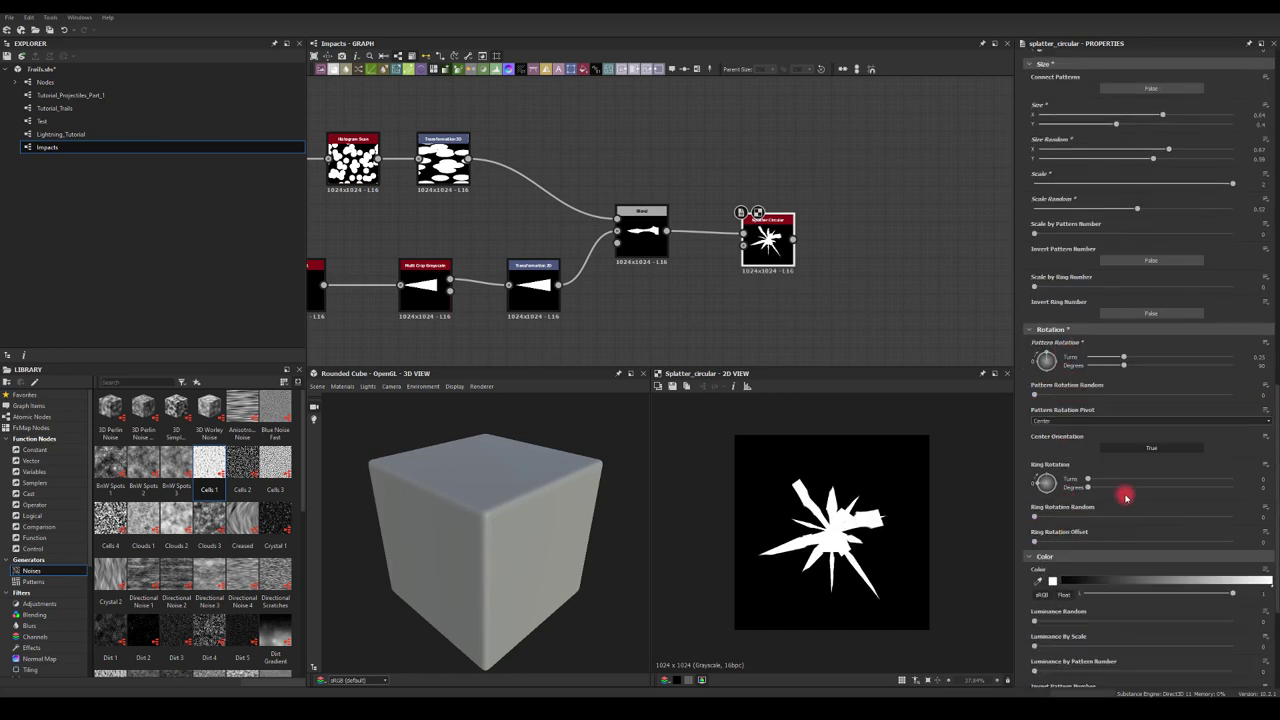
left_click_drag(1086, 482, 1081, 482)
left_click_drag(1036, 397, 1039, 393)
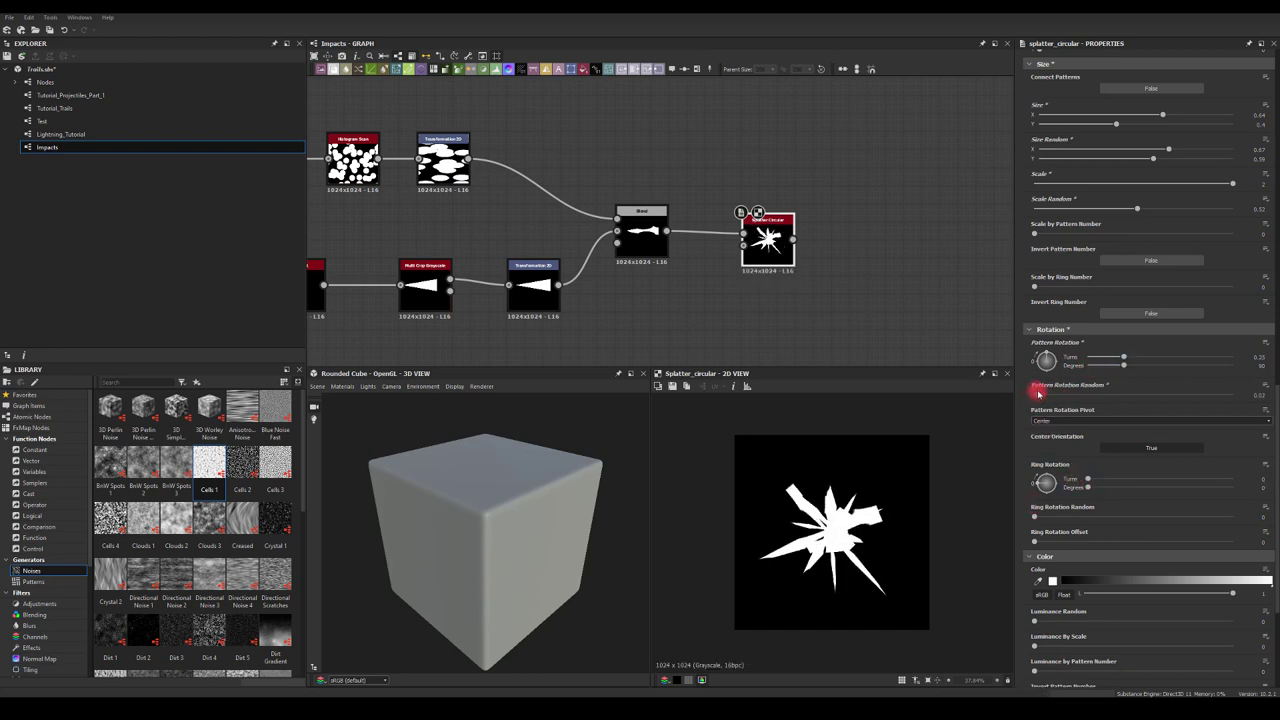
scroll(1090, 258, "up", 12)
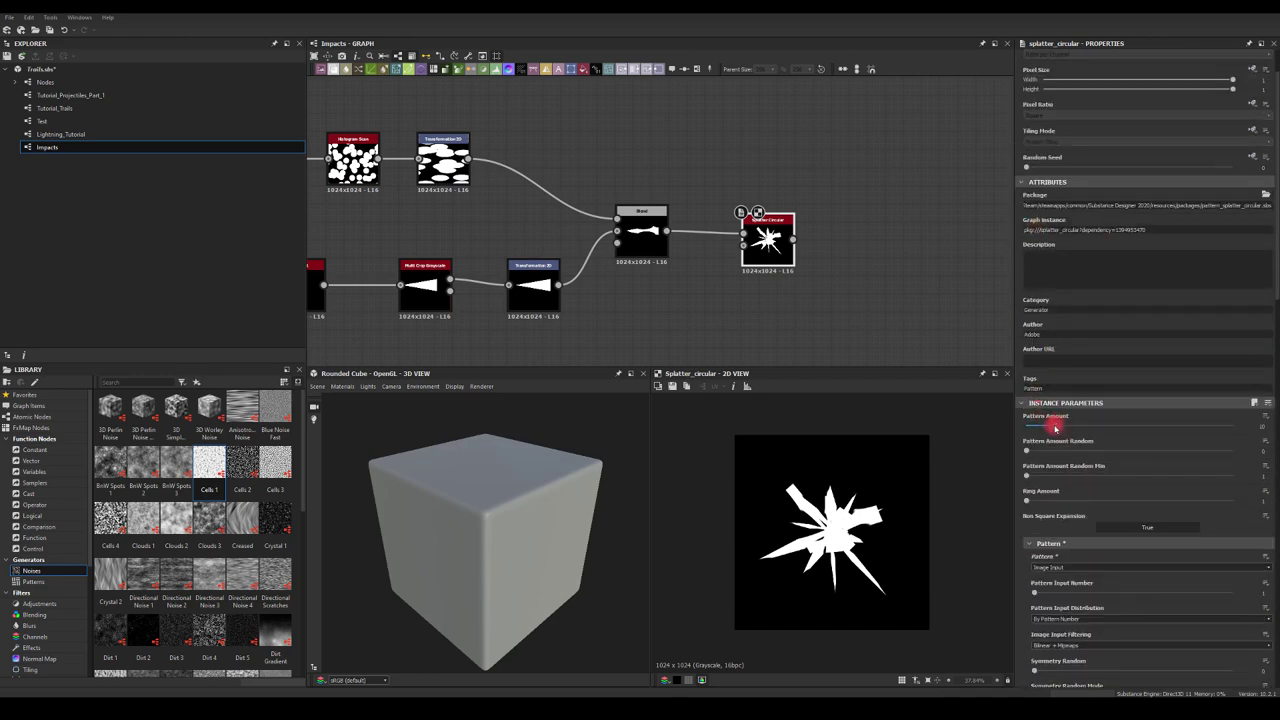
Step: Reduce the Splatter Circular spike count, remove the spiral twist and push spikes outward
mouse_move(1055, 428)
left_mouse_down()
mouse_move(1078, 423)
mouse_move(1052, 421)
left_mouse_up()
scroll(1057, 487, "down", 3)
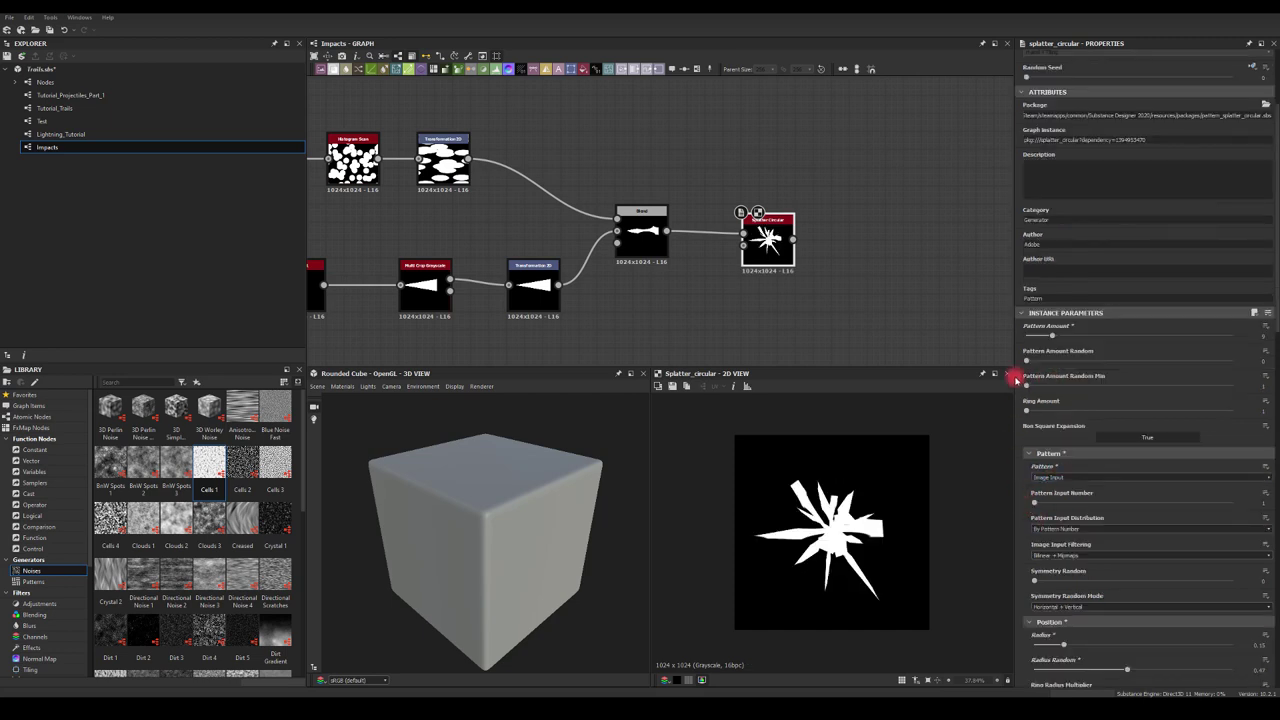
scroll(1071, 428, "down", 3)
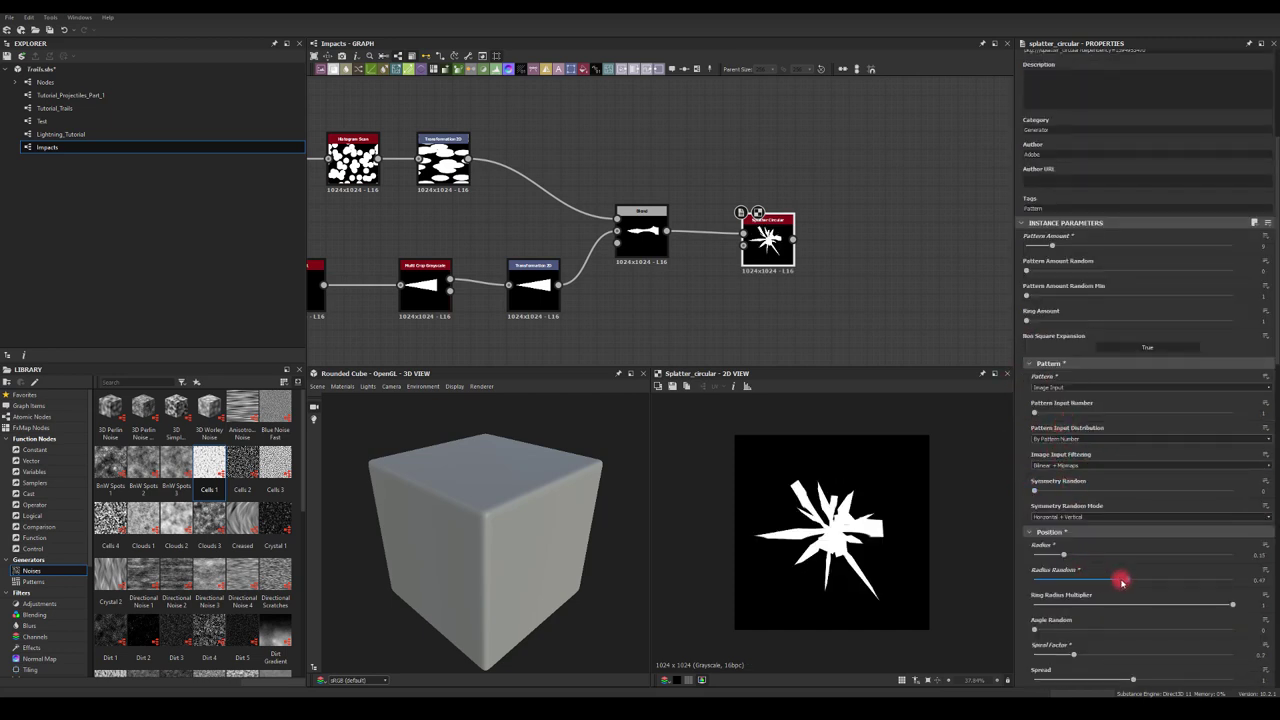
left_click_drag(1124, 579, 1041, 577)
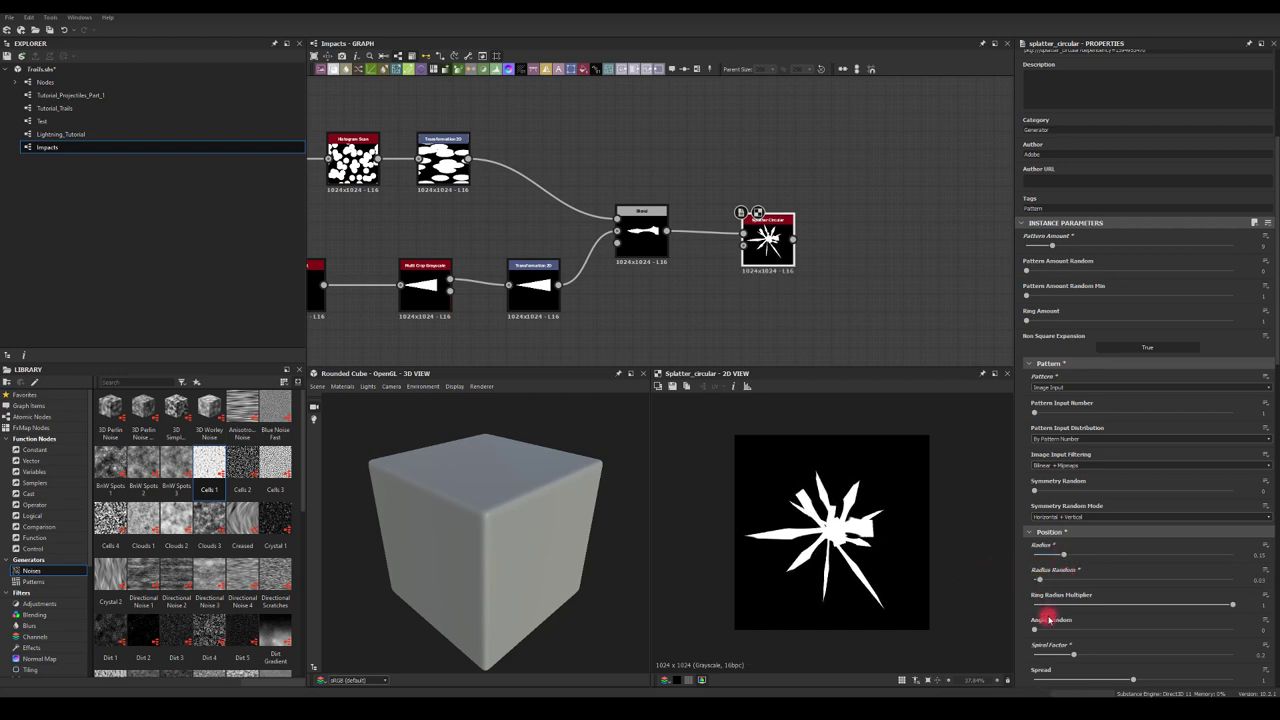
scroll(1050, 608, "down", 4)
left_click_drag(1073, 531, 1047, 518)
left_click_drag(1057, 440, 1008, 463)
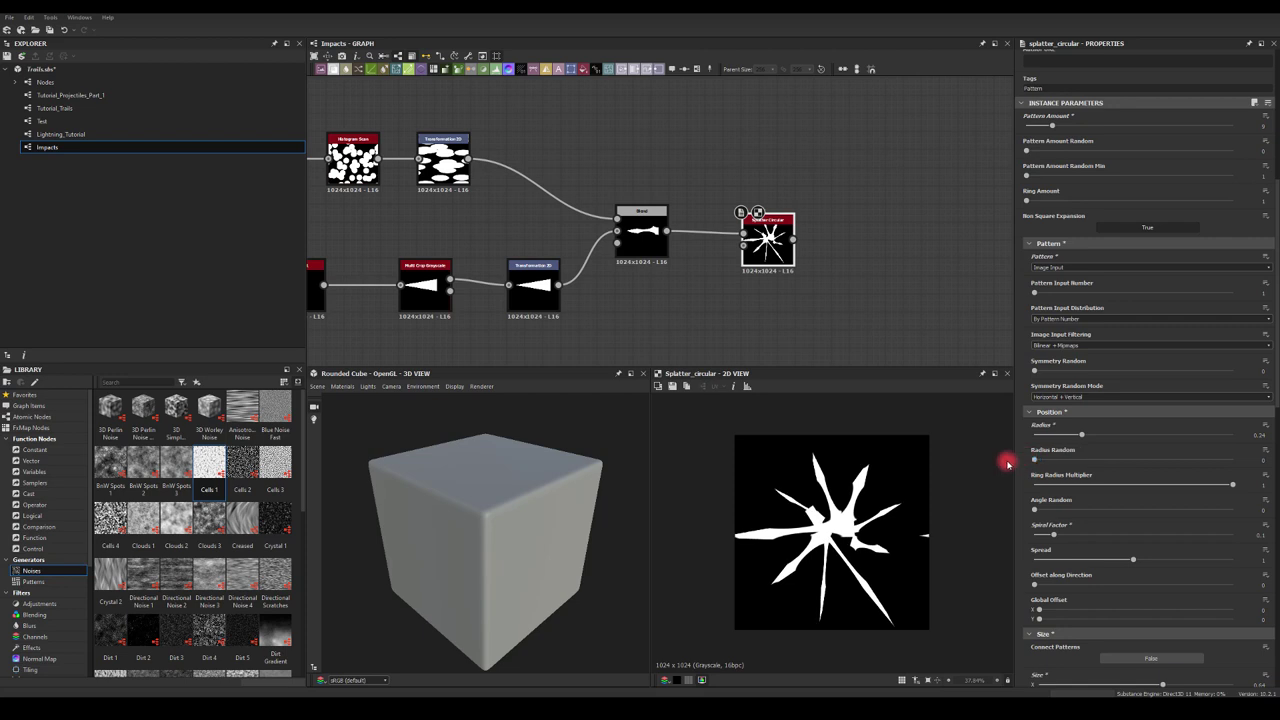
Step: Try then undo a wider Spread; set Scale Random 0, lower Radius and Scale, raise Size X
left_click_drag(1132, 559, 1194, 582)
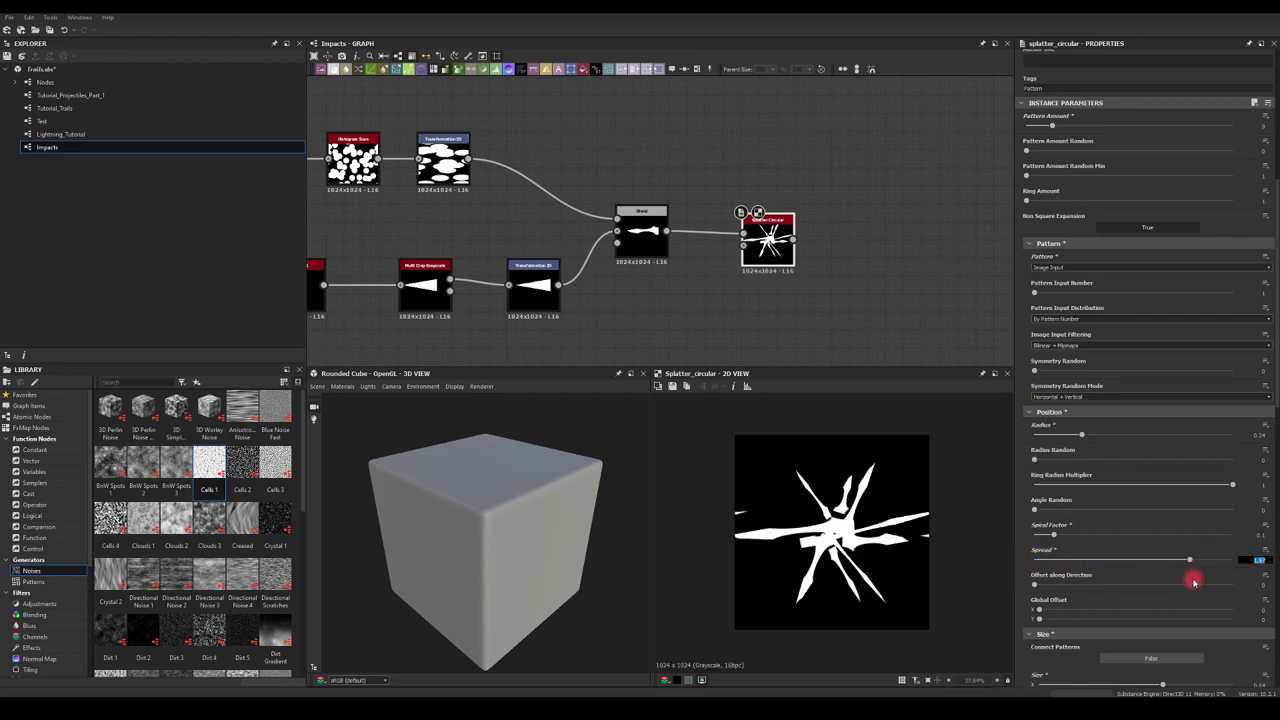
key("ctrl+z")
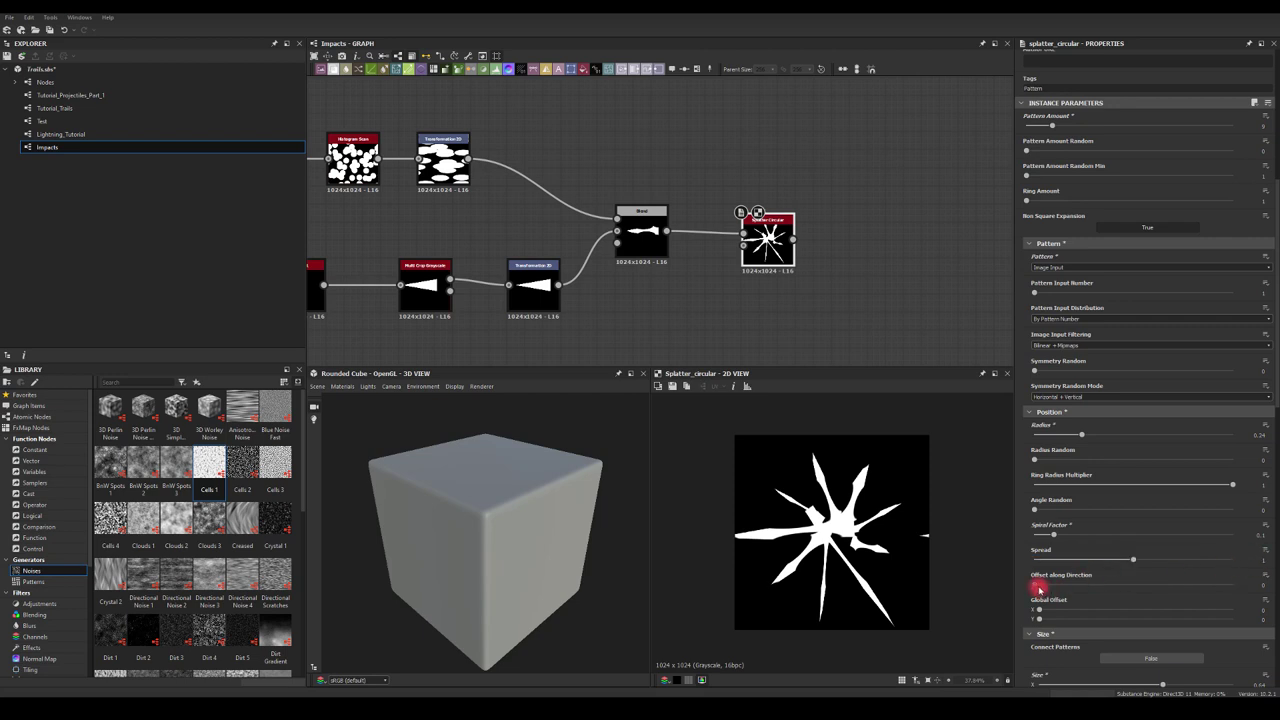
scroll(1072, 542, "down", 3)
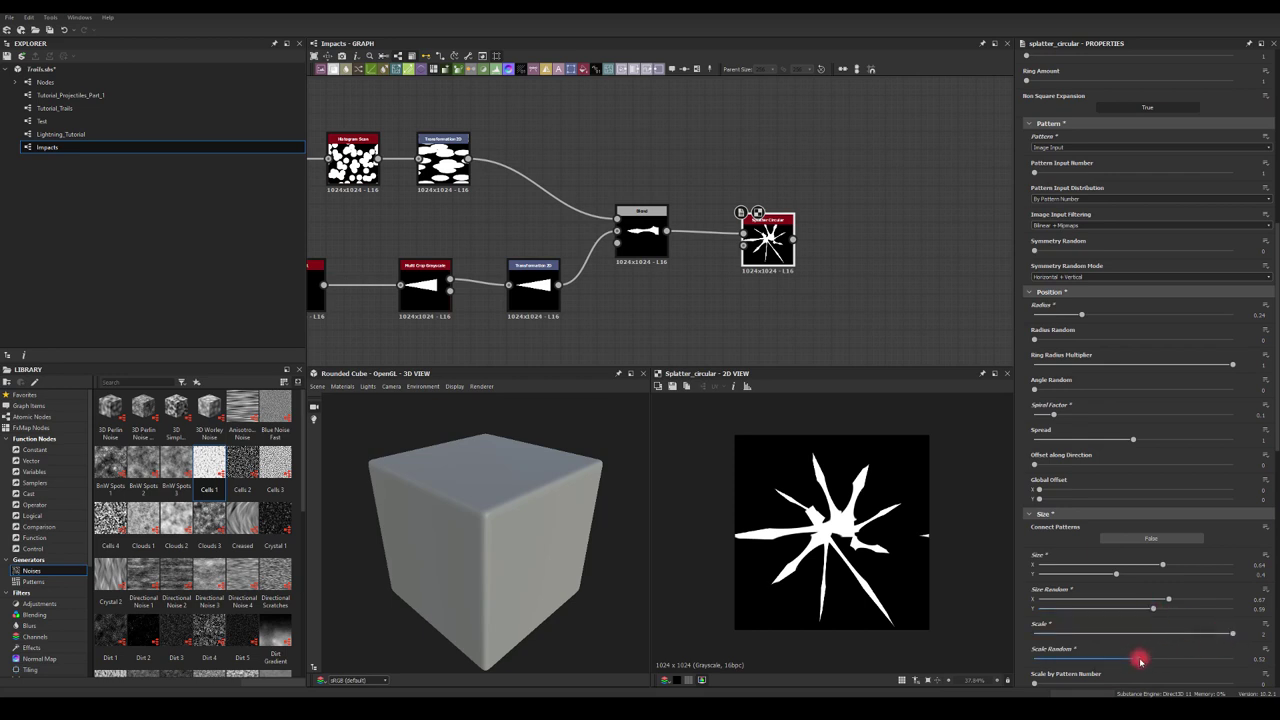
left_click_drag(1139, 660, 992, 662)
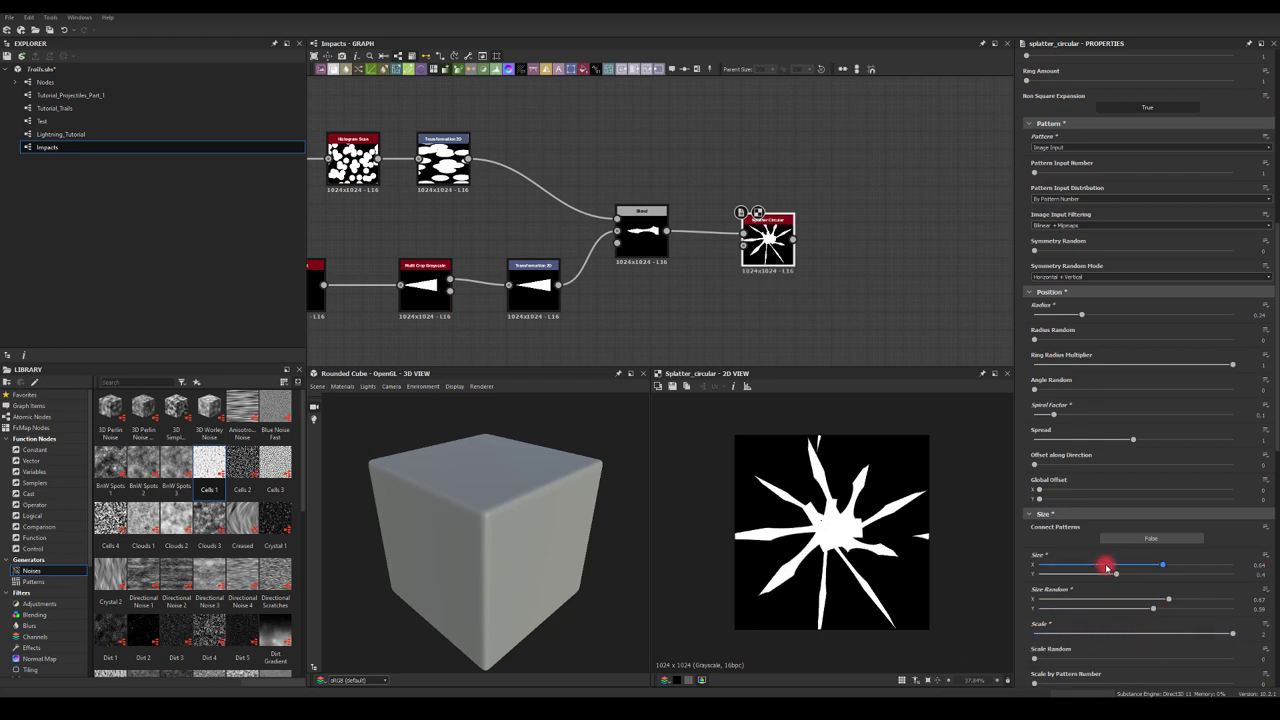
mouse_move(1080, 314)
left_mouse_down()
mouse_move(1063, 314)
mouse_move(1074, 314)
left_mouse_up()
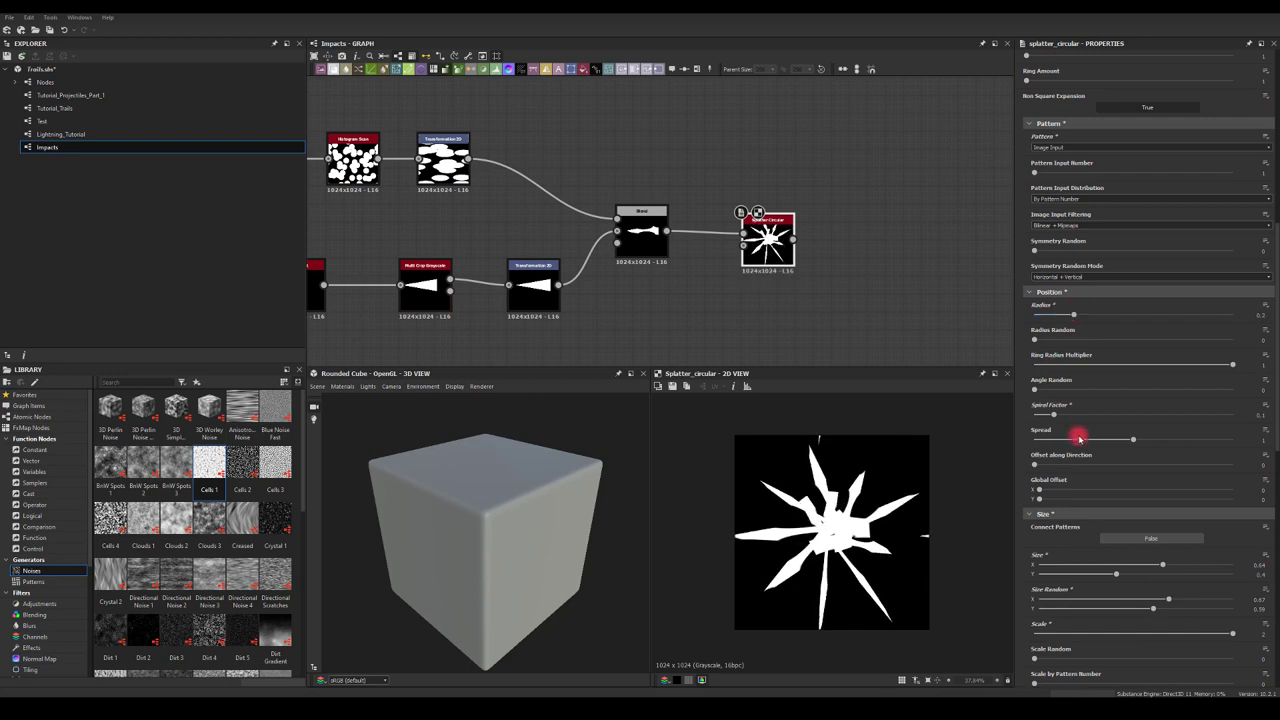
left_click_drag(1232, 634, 1180, 630)
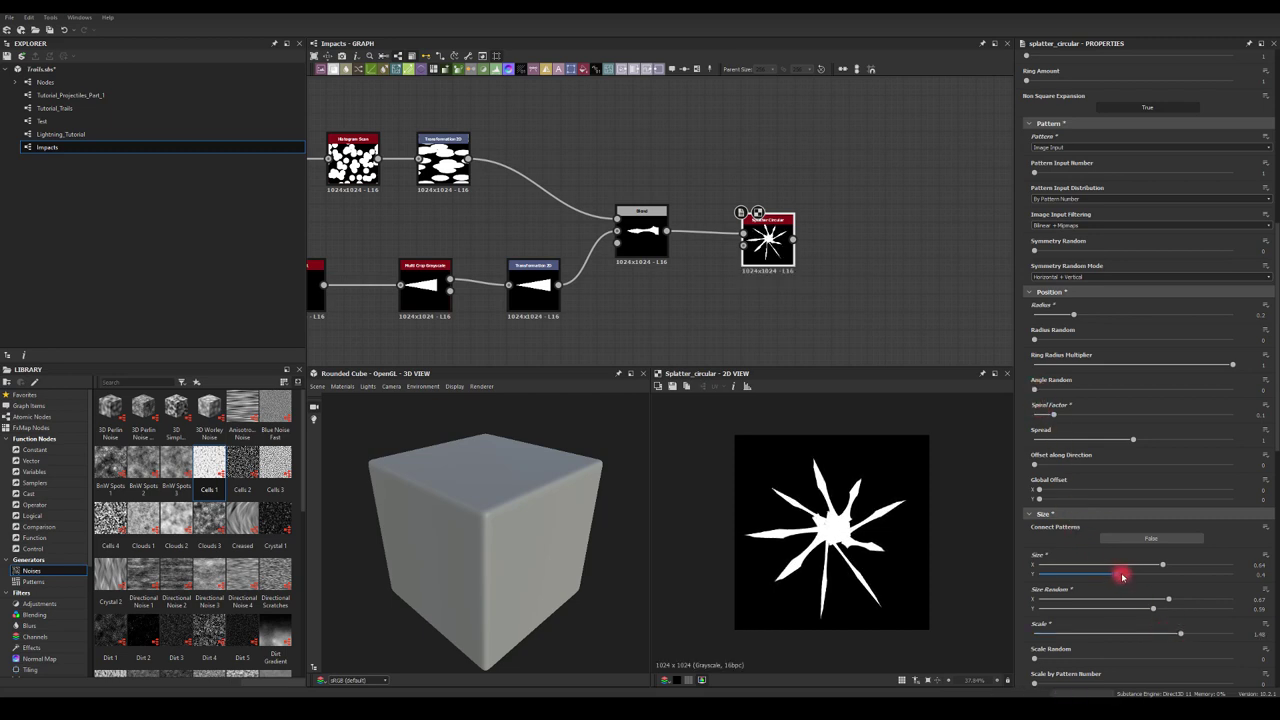
mouse_move(1163, 565)
left_mouse_down()
mouse_move(1200, 564)
mouse_move(1147, 576)
left_mouse_up()
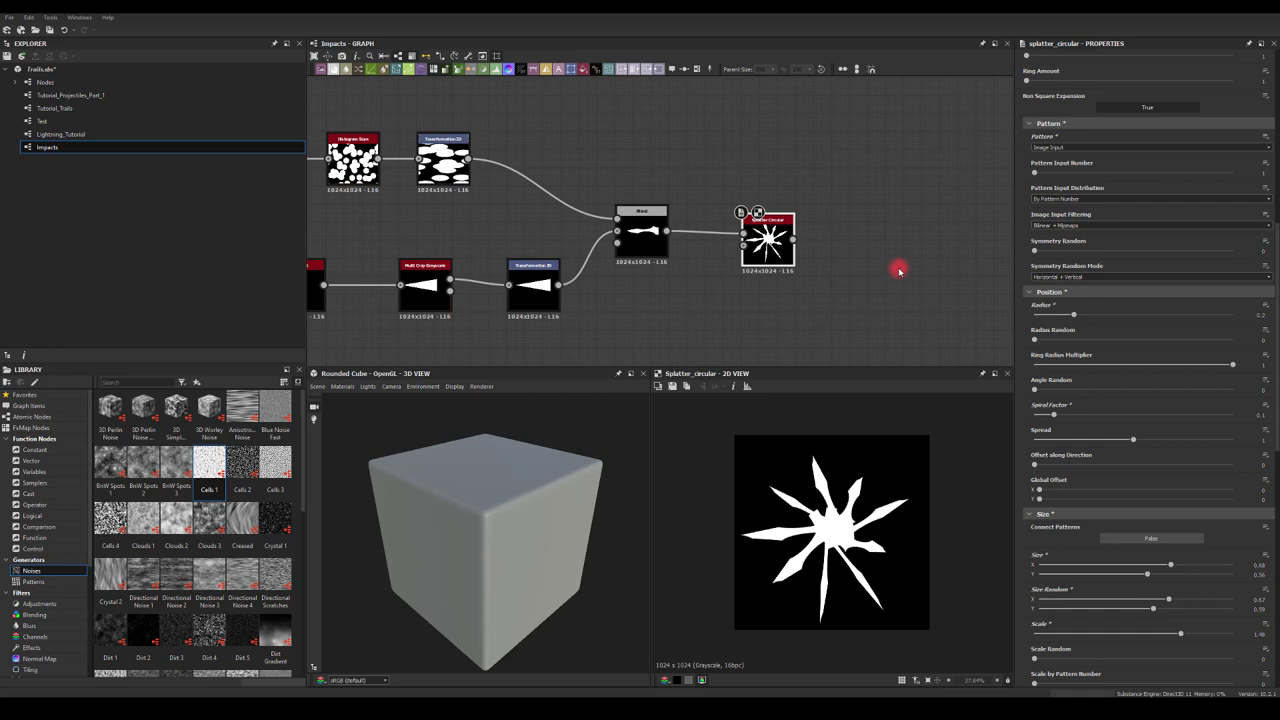
middle_click_drag(851, 257, 703, 264)
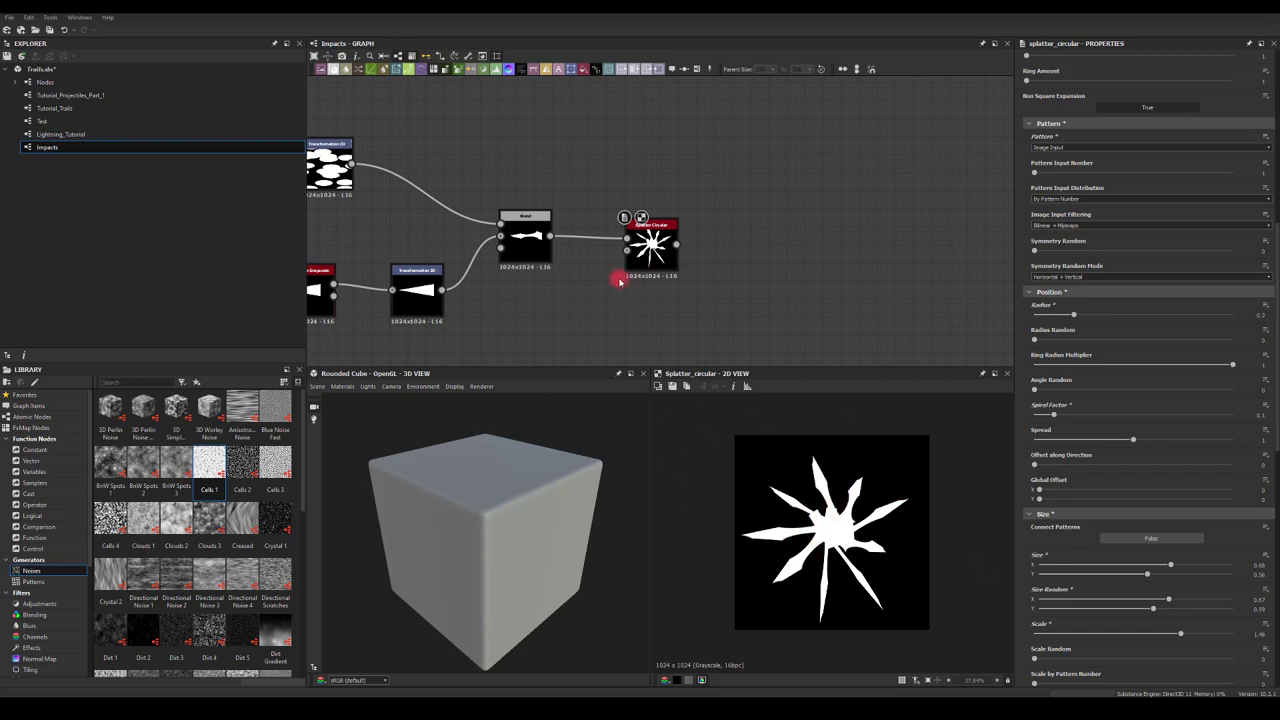
Step: Connect a new Blend node to the Splatter Circular output
left_click_drag(678, 245, 788, 172)
type("blend")
key("Return")
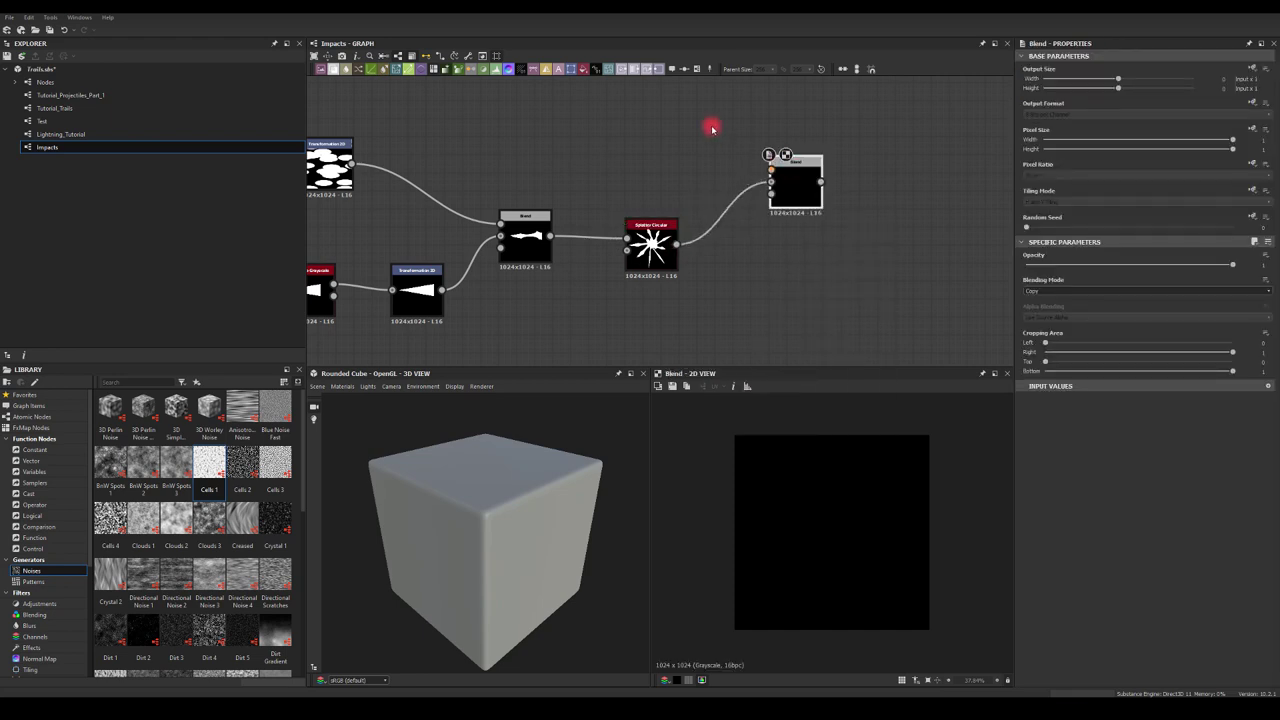
middle_click_drag(709, 123, 638, 187)
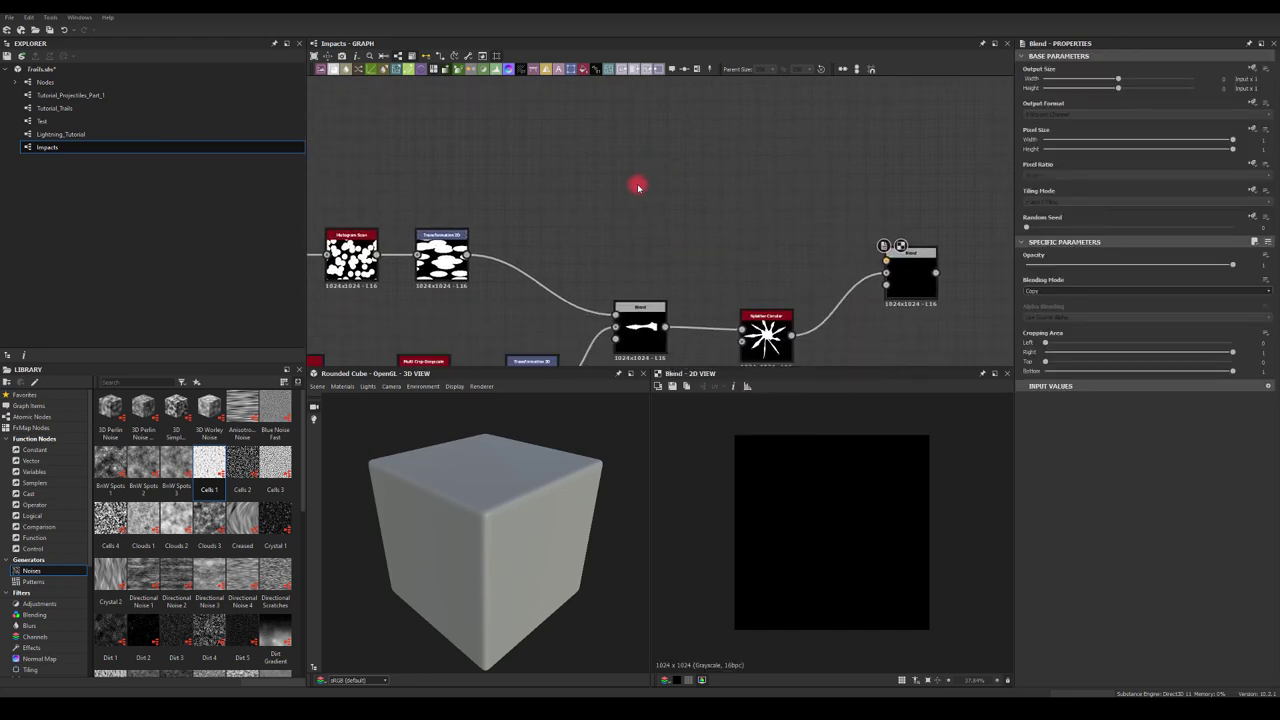
Step: Add a Shape node using the Gradation pattern at a -90° angle
right_click(638, 187)
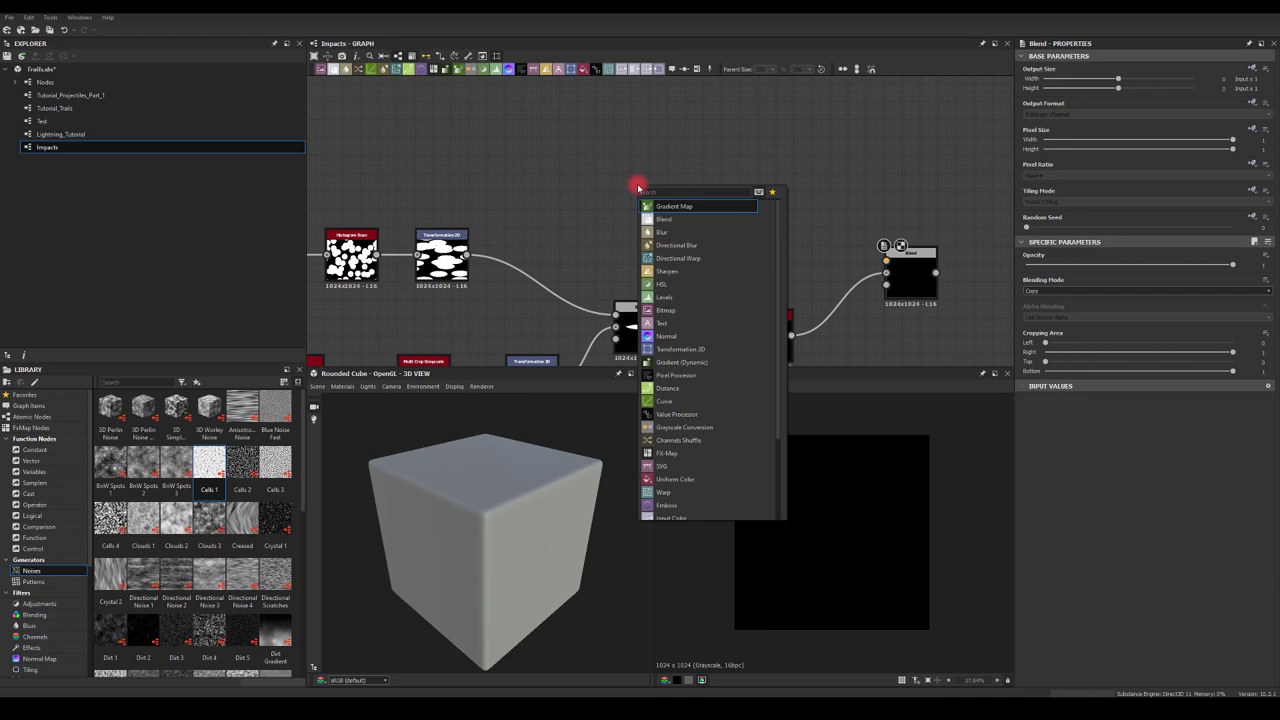
type("shape")
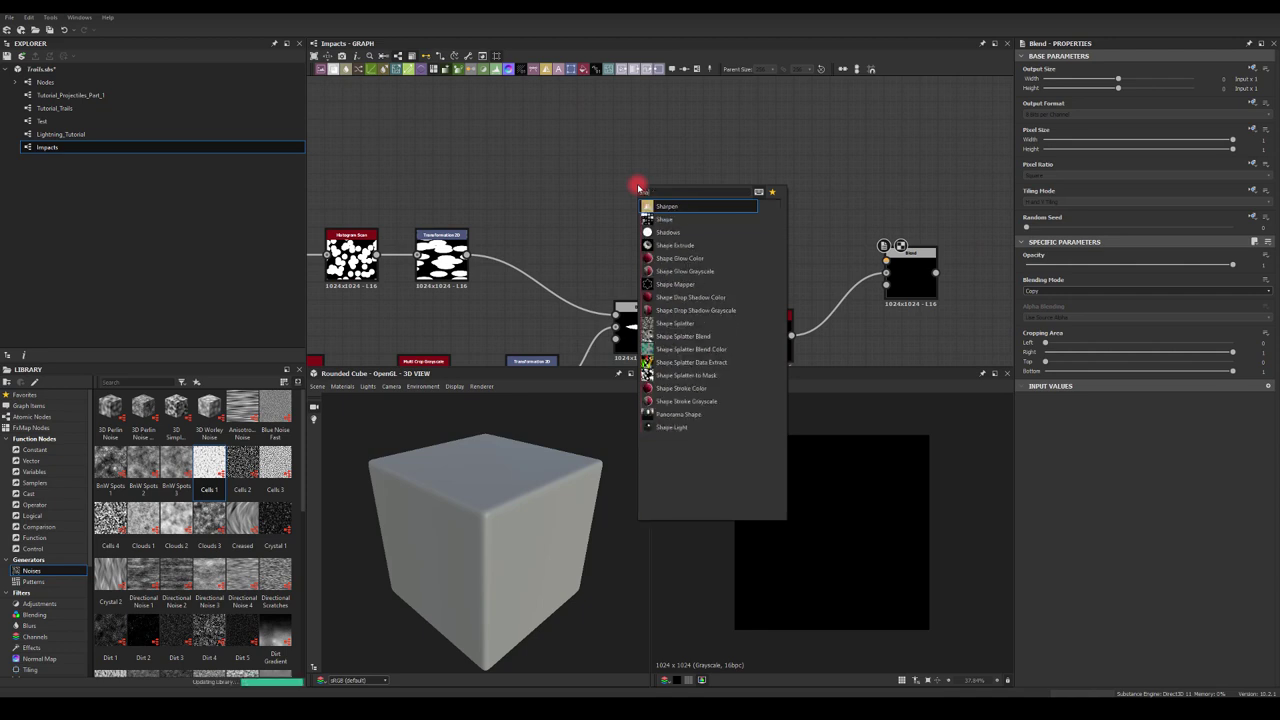
left_click(660, 206)
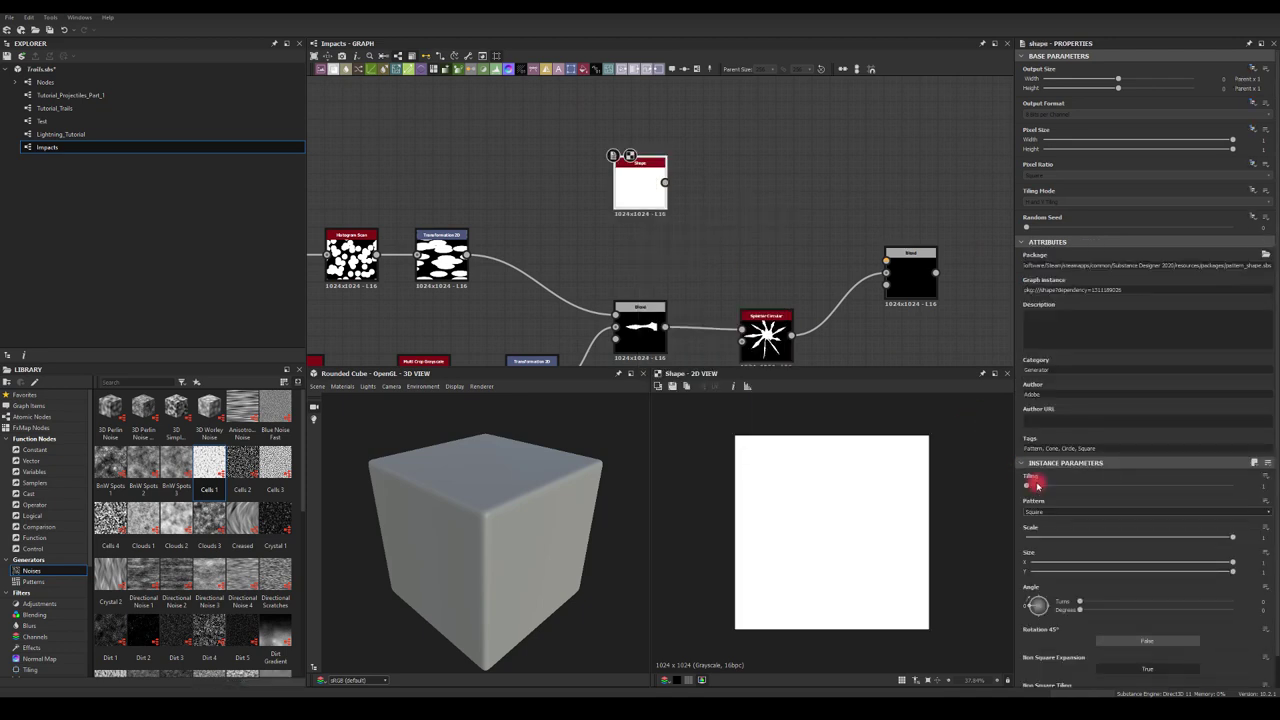
left_click(1045, 513)
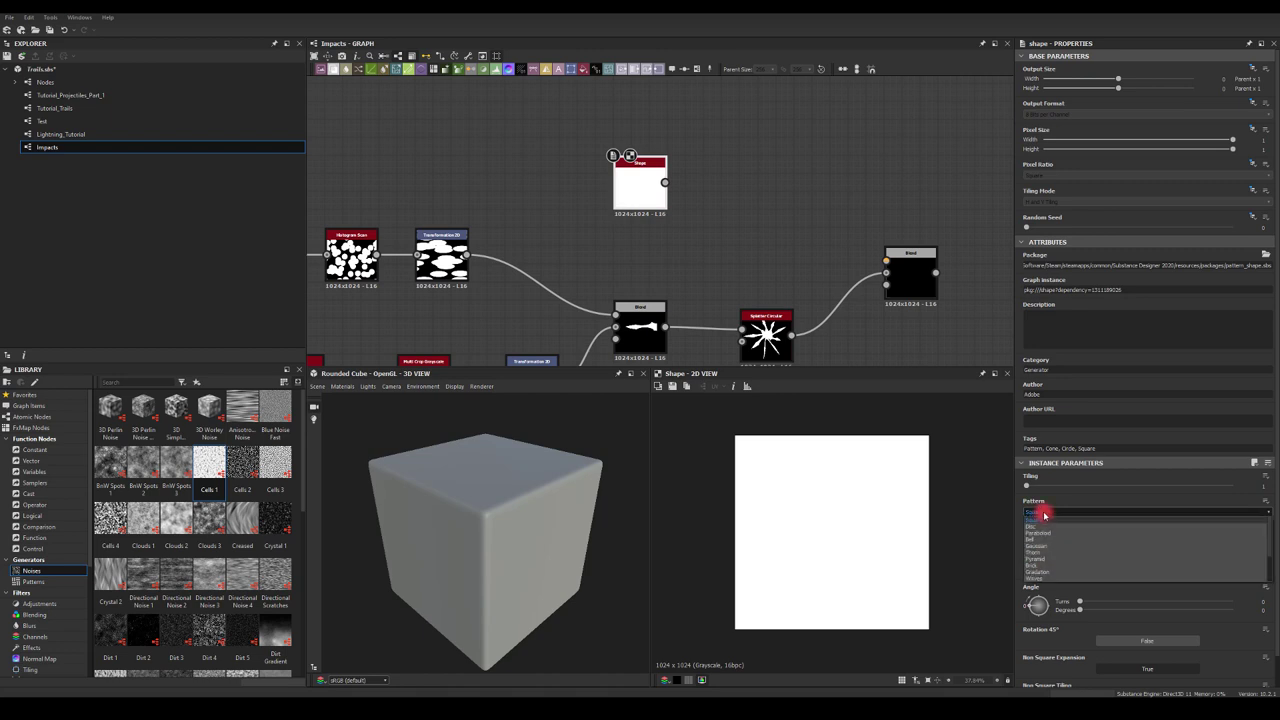
left_click(1040, 576)
left_click_drag(640, 205, 585, 188)
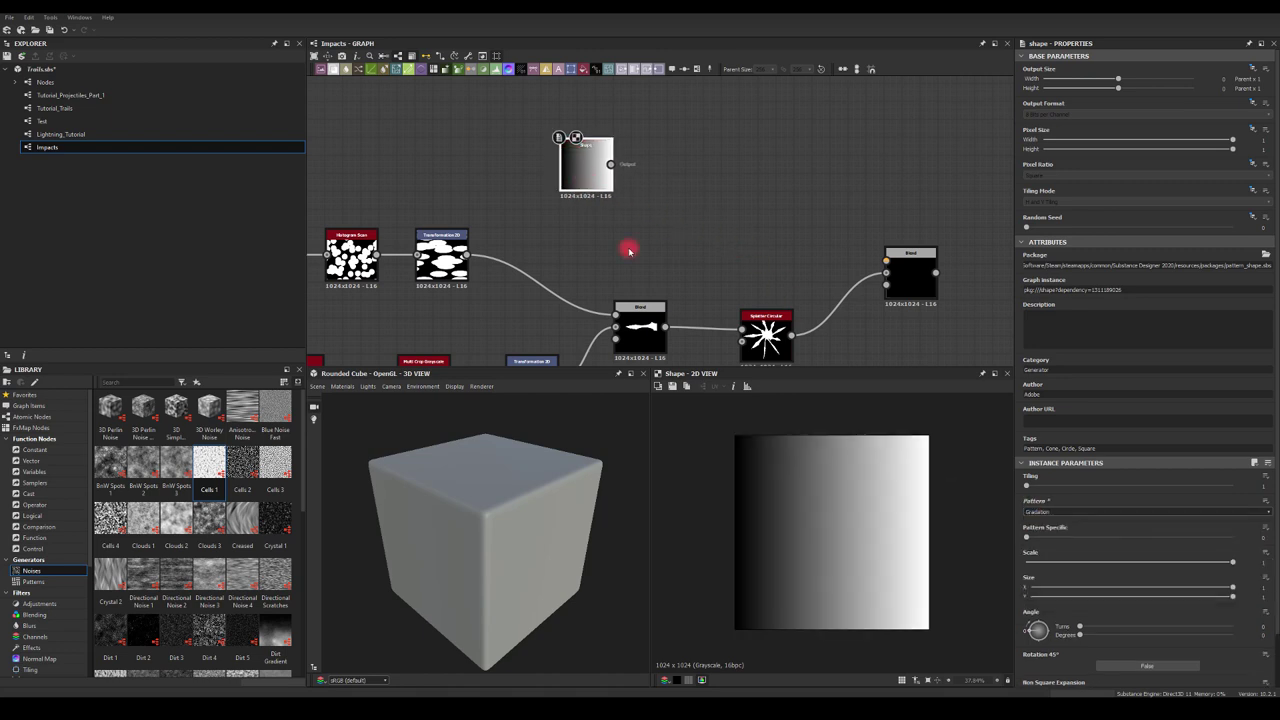
key("Return")
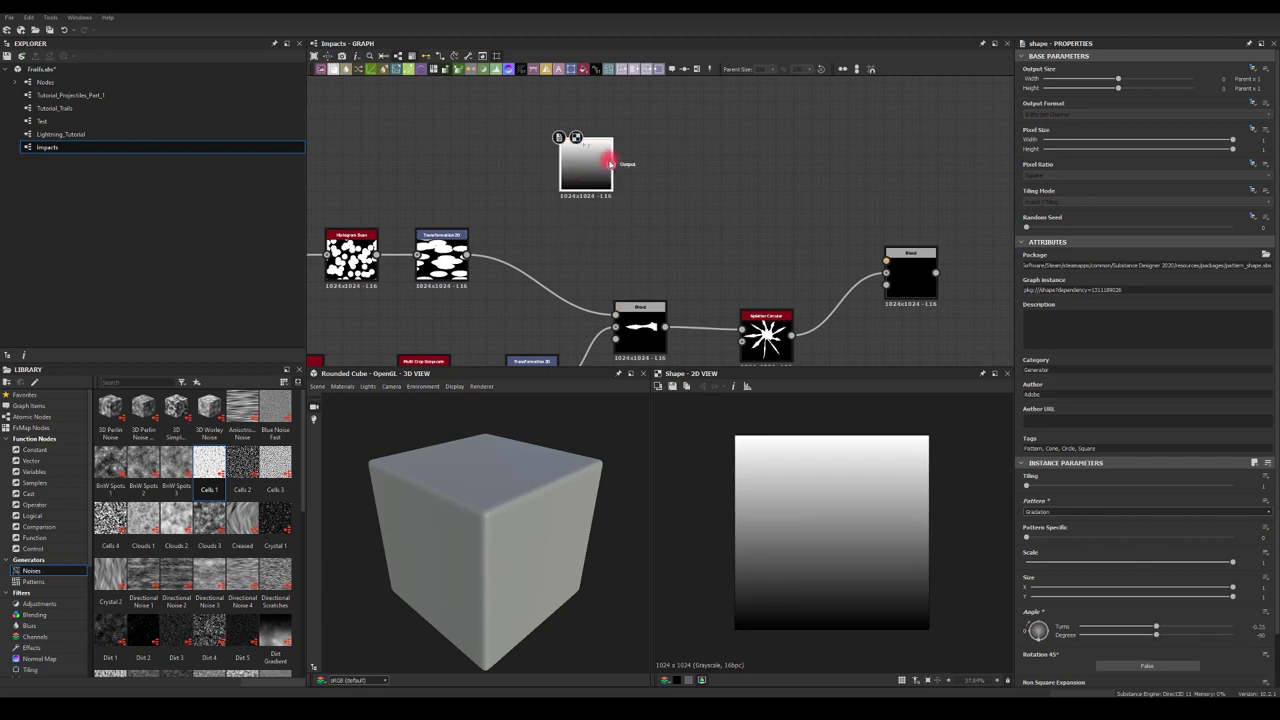
left_click_drag(679, 162, 687, 162)
Step: Add a Shape Splatter after the Shape node, then delete it
type("shap")
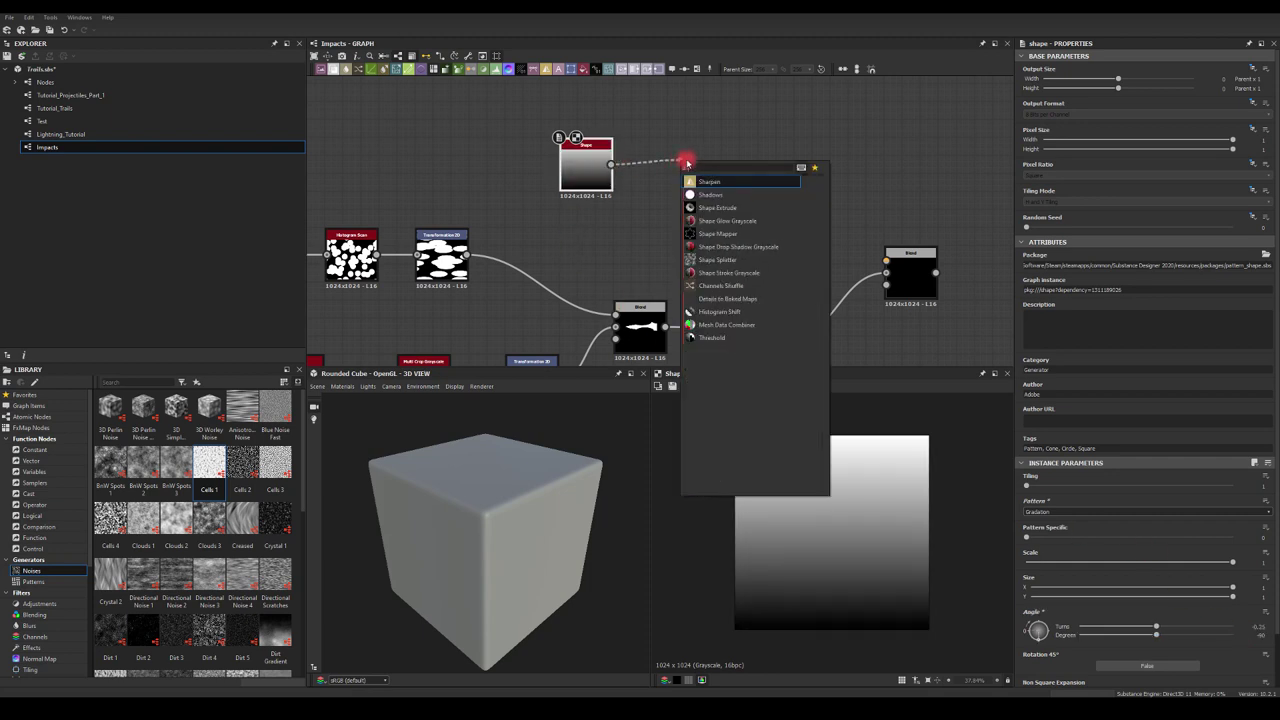
left_click(699, 234)
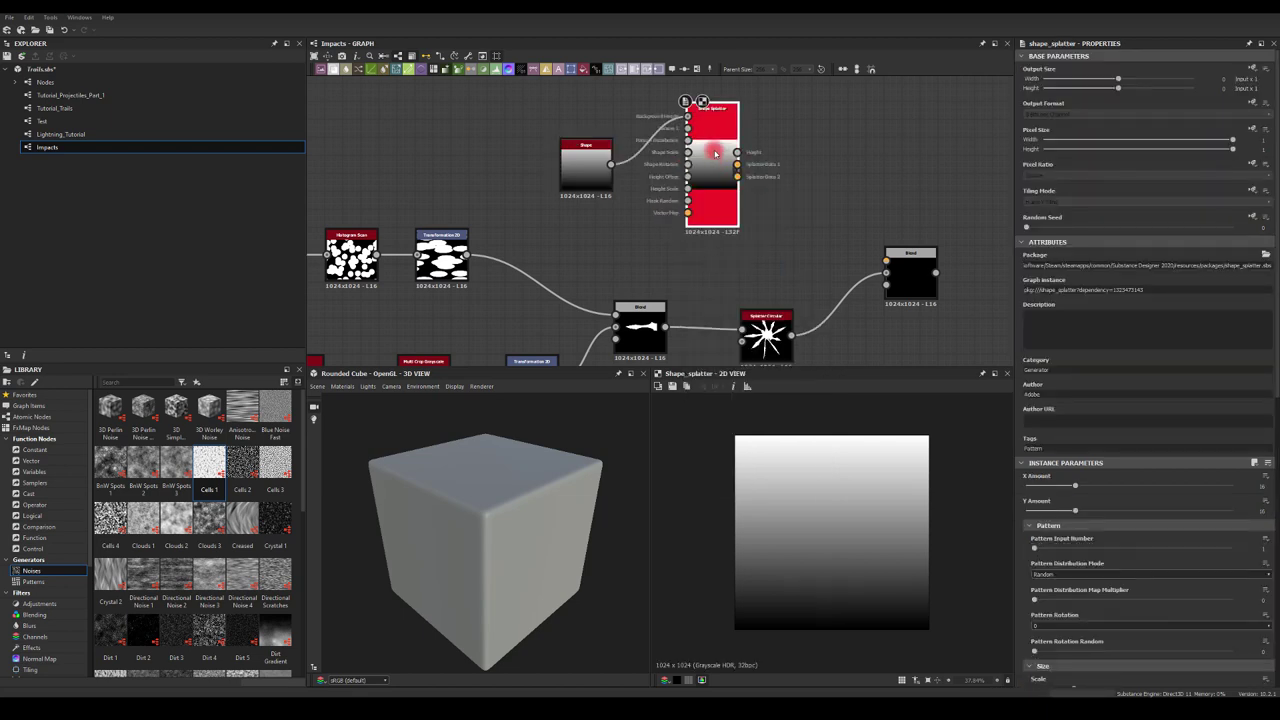
key("Delete")
Step: Feed the gradient into a Shape Mapper with small Radius, Pattern Amount 1, Shape Size Y about 0.18
left_click_drag(611, 164, 668, 160)
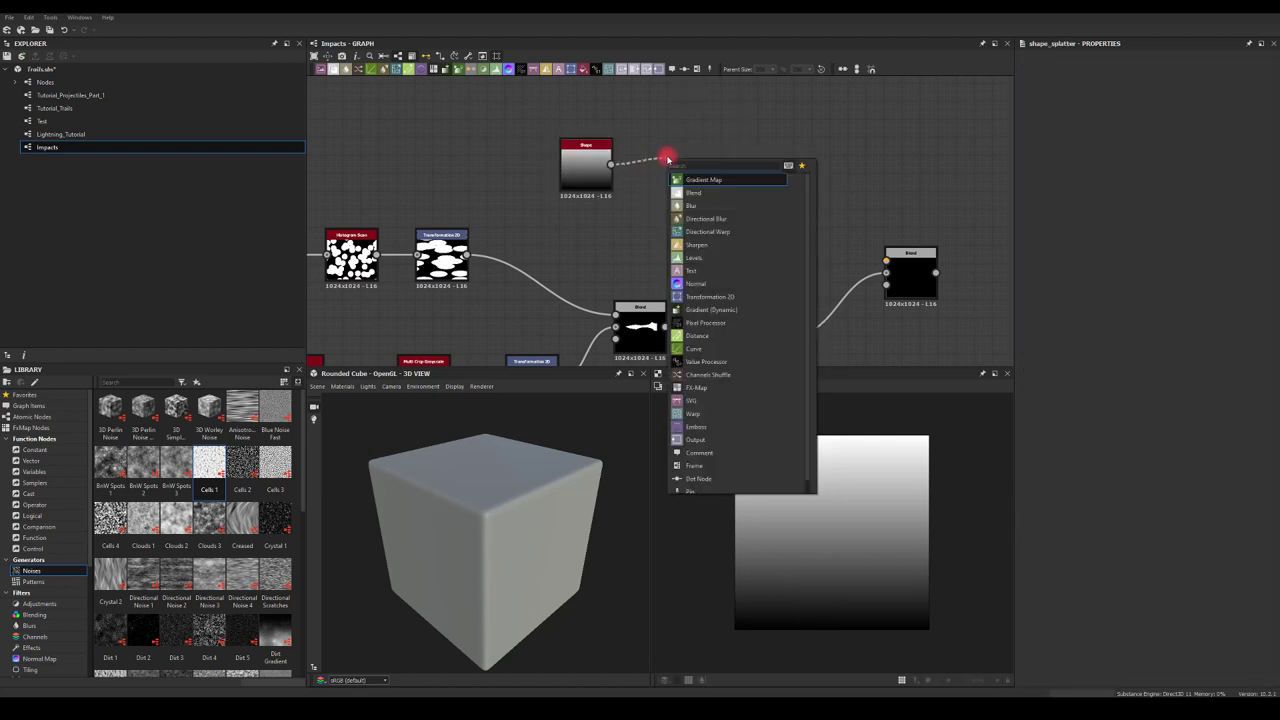
type("shape ma")
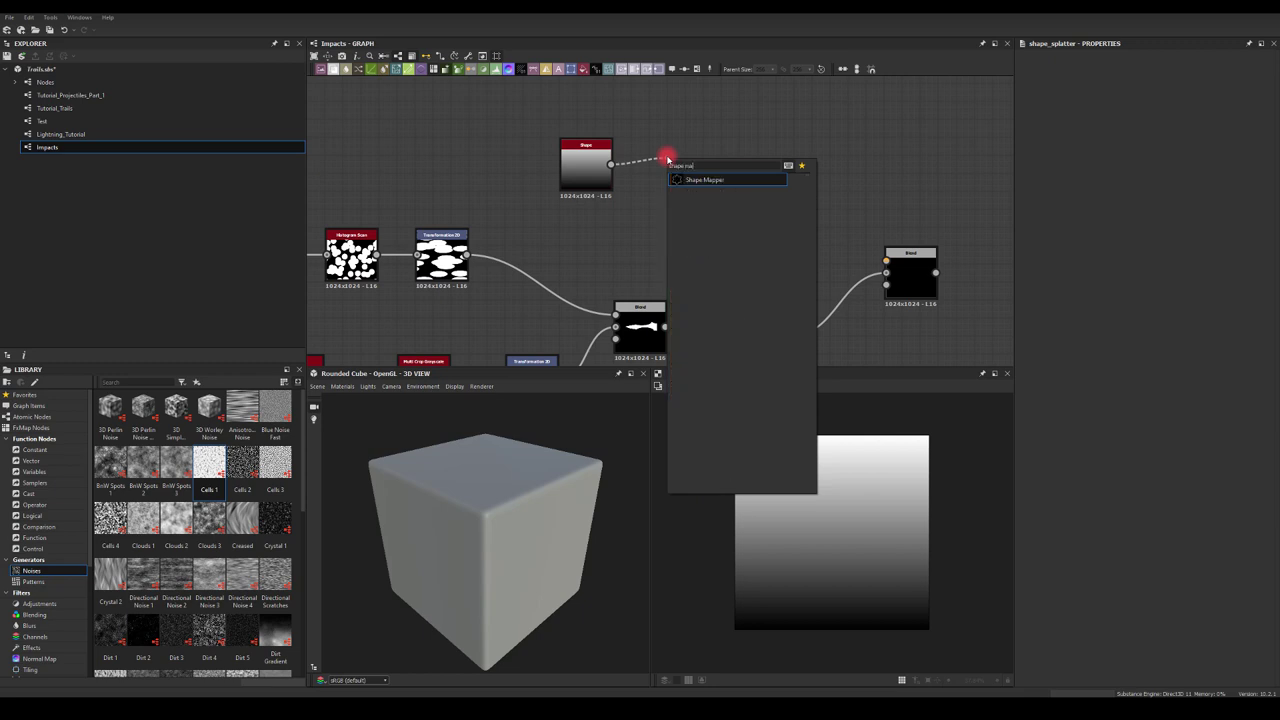
left_click(697, 180)
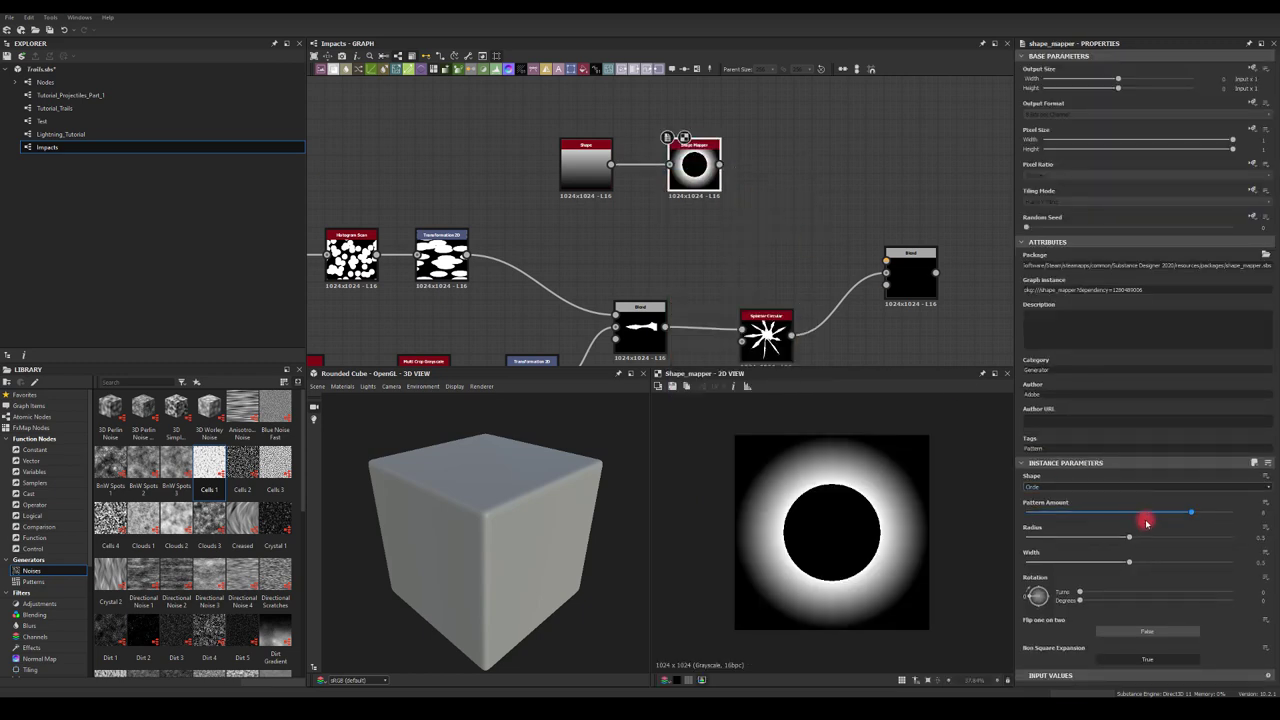
left_click_drag(1129, 537, 1240, 573)
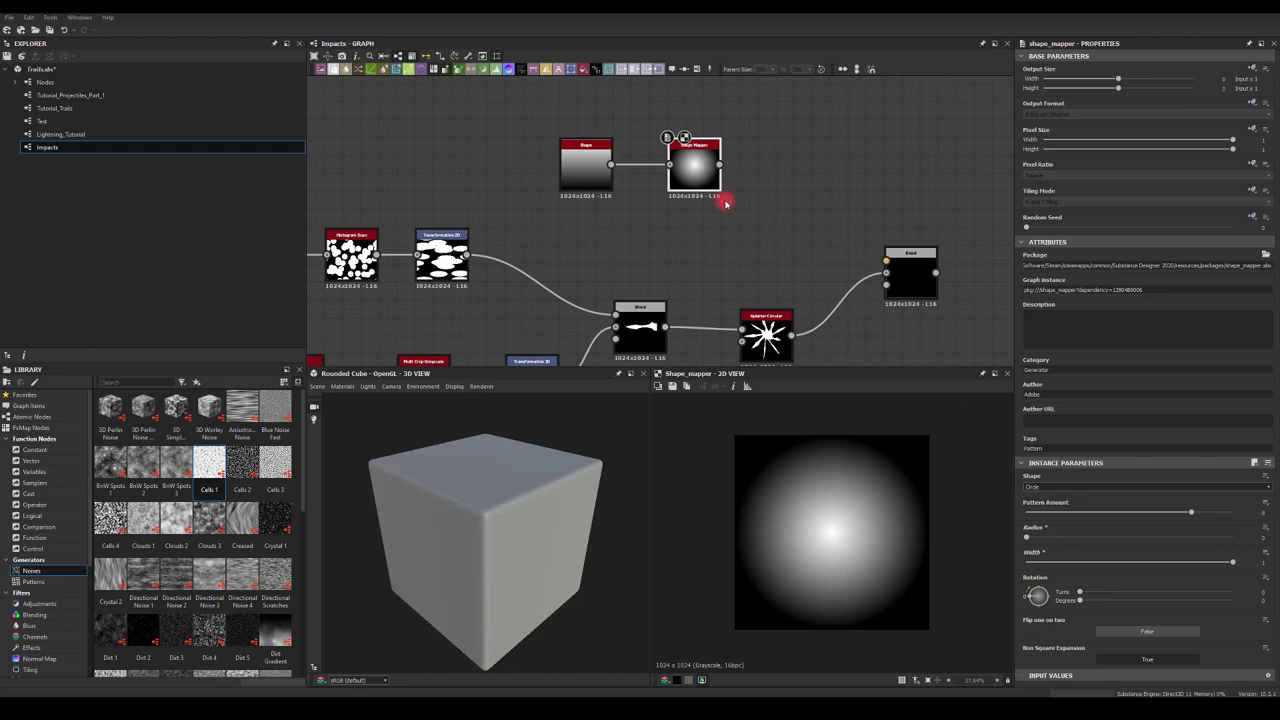
left_click_drag(1059, 511, 1050, 514)
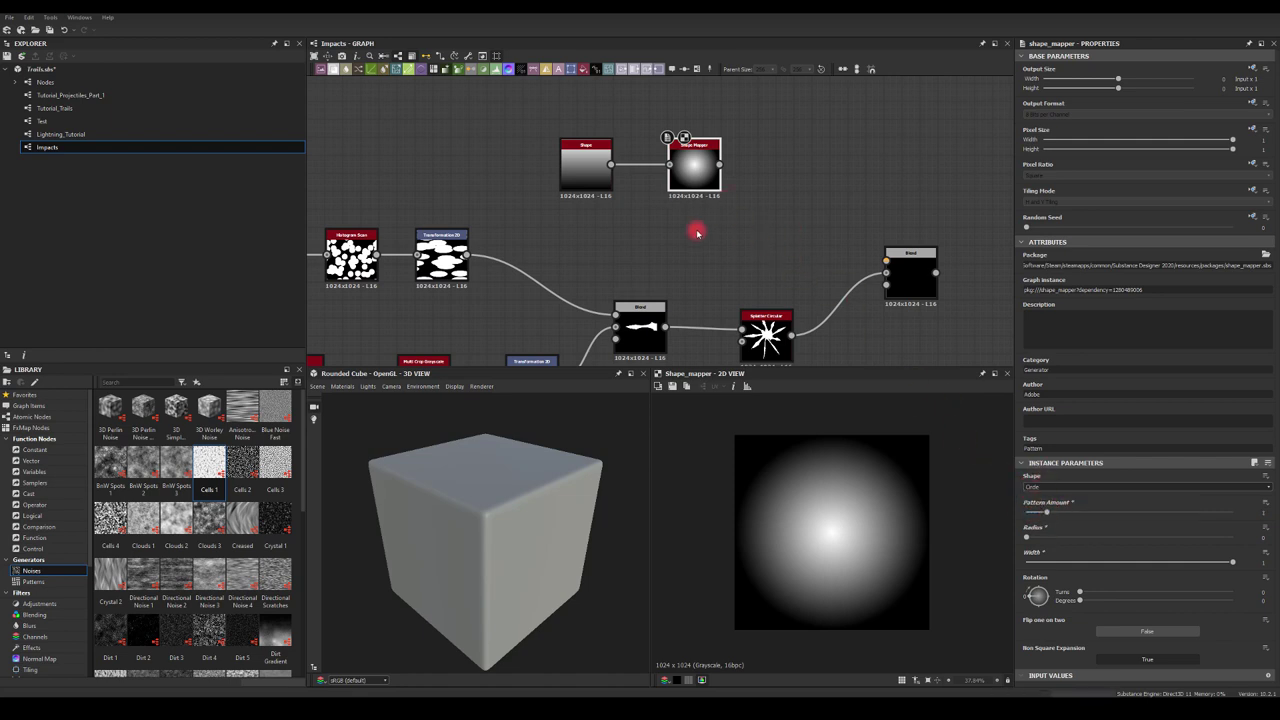
left_click(574, 165)
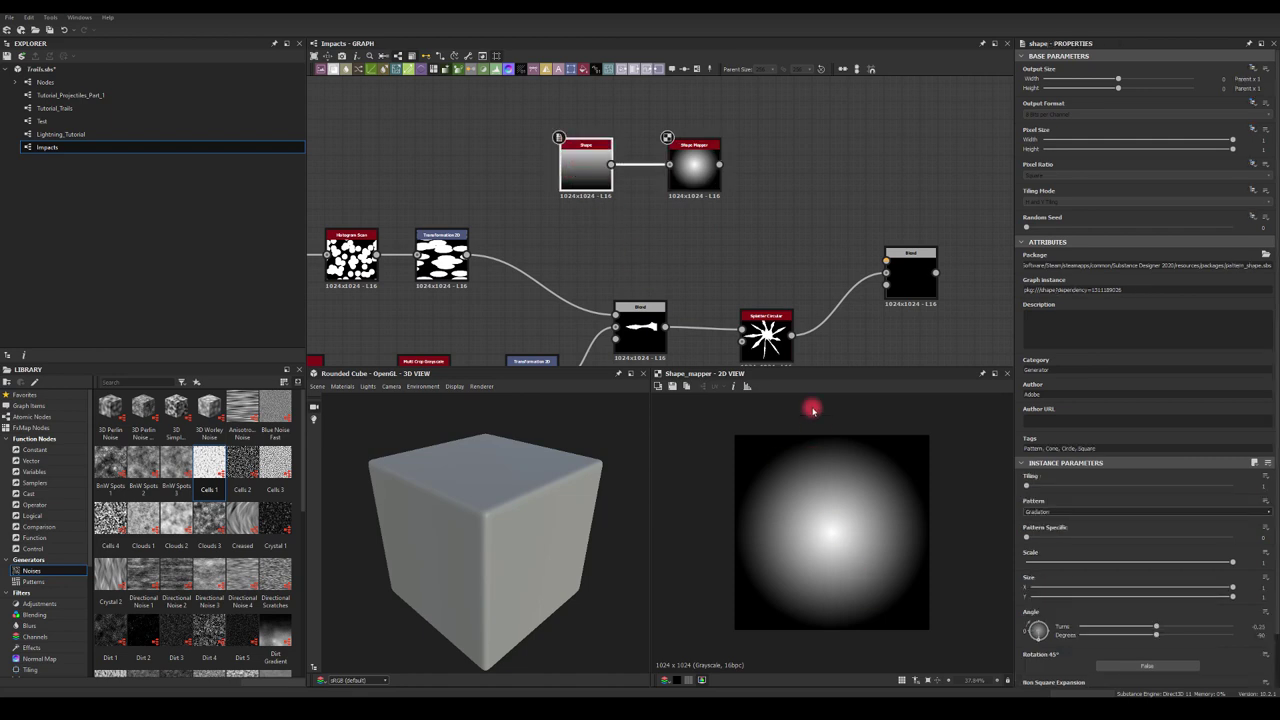
left_click_drag(1230, 598, 1070, 567)
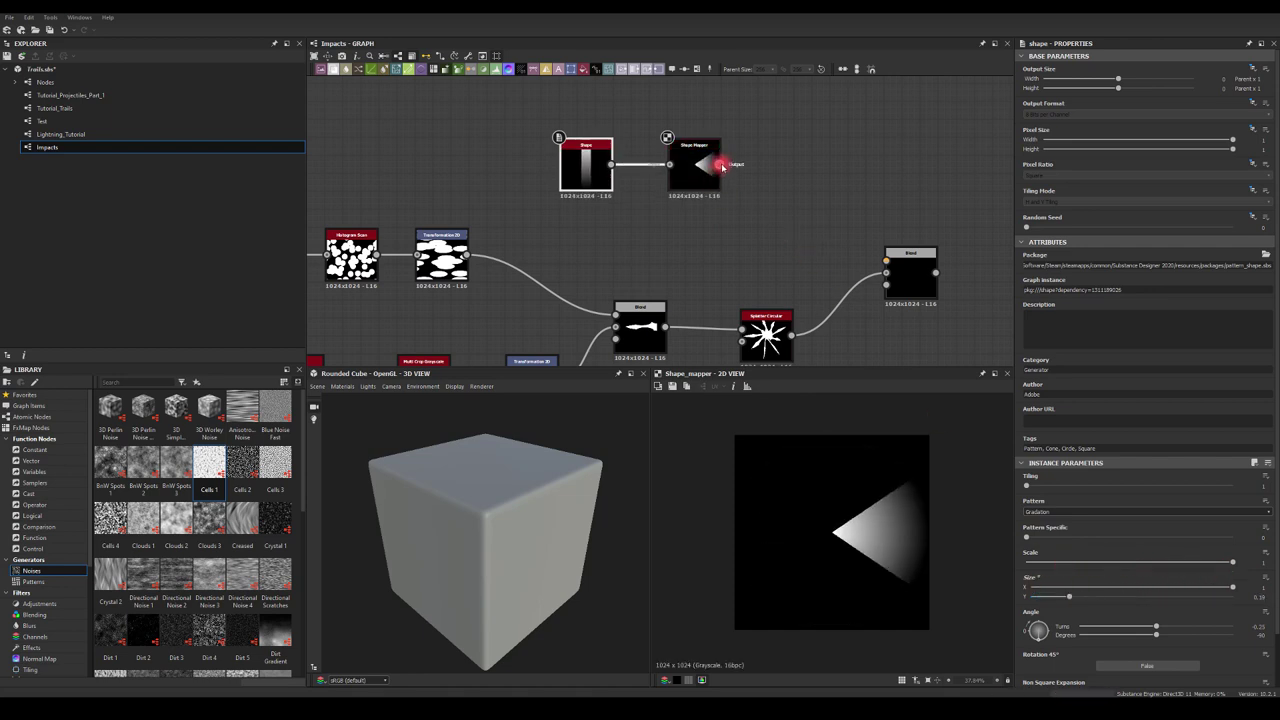
left_click_drag(719, 164, 785, 190)
Step: Add a Histogram Scan after the Shape Mapper with Position raised to 1
type("hist")
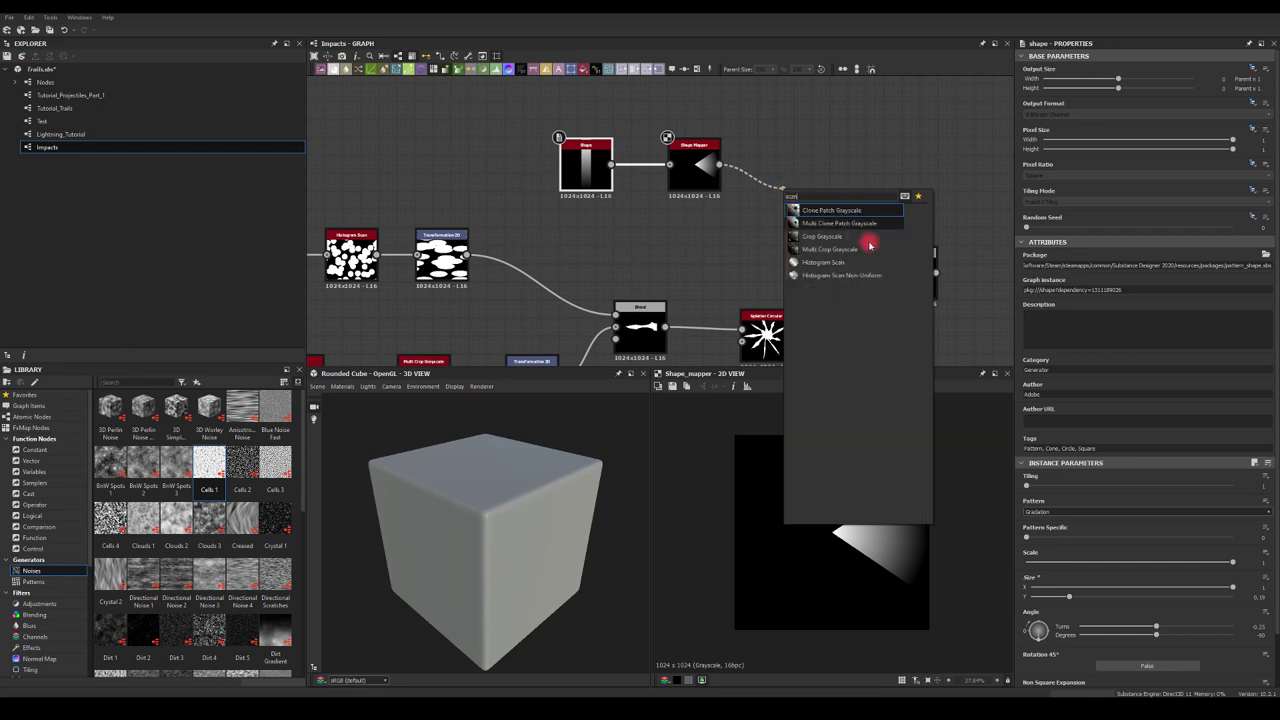
left_click(829, 257)
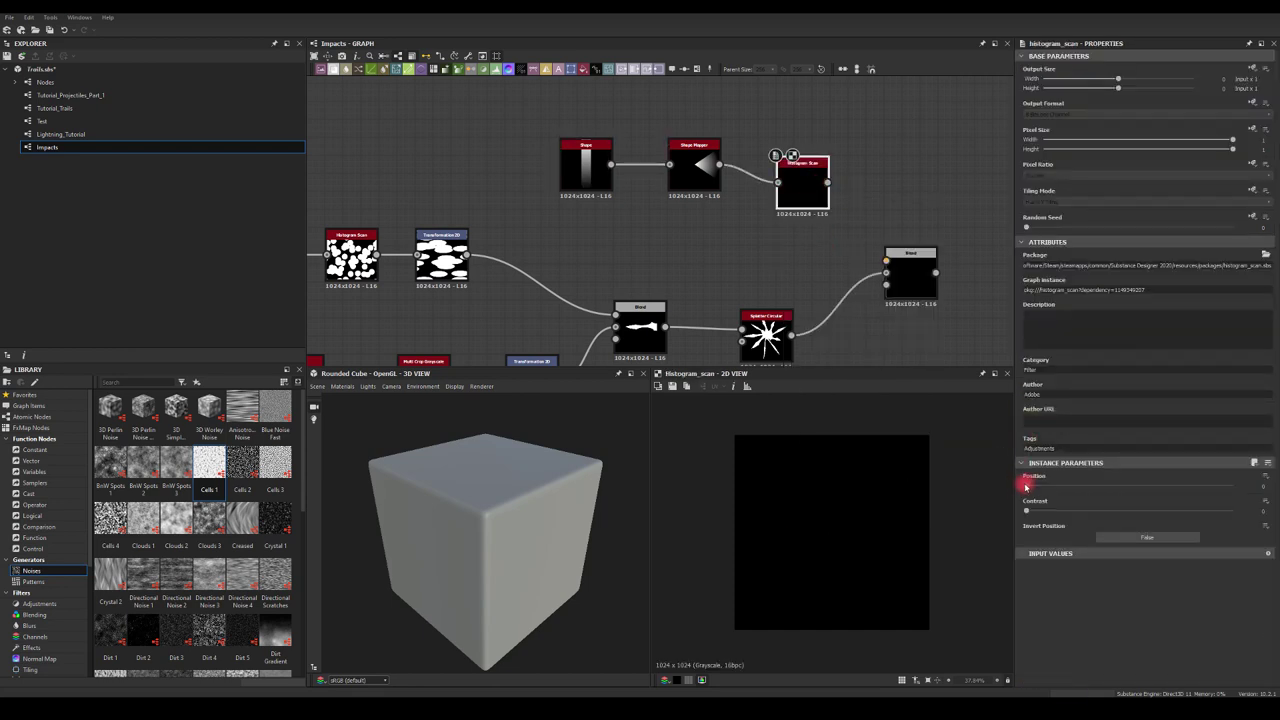
left_click_drag(1025, 486, 1253, 495)
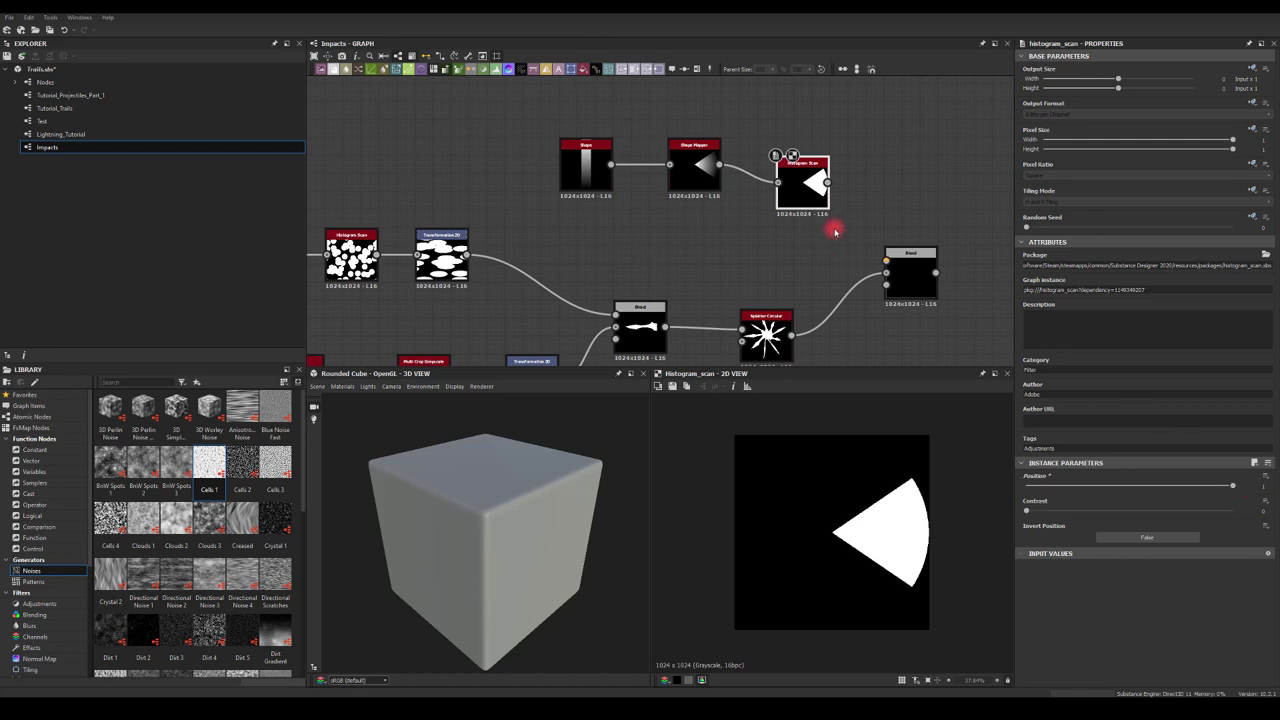
left_click_drag(823, 183, 880, 181)
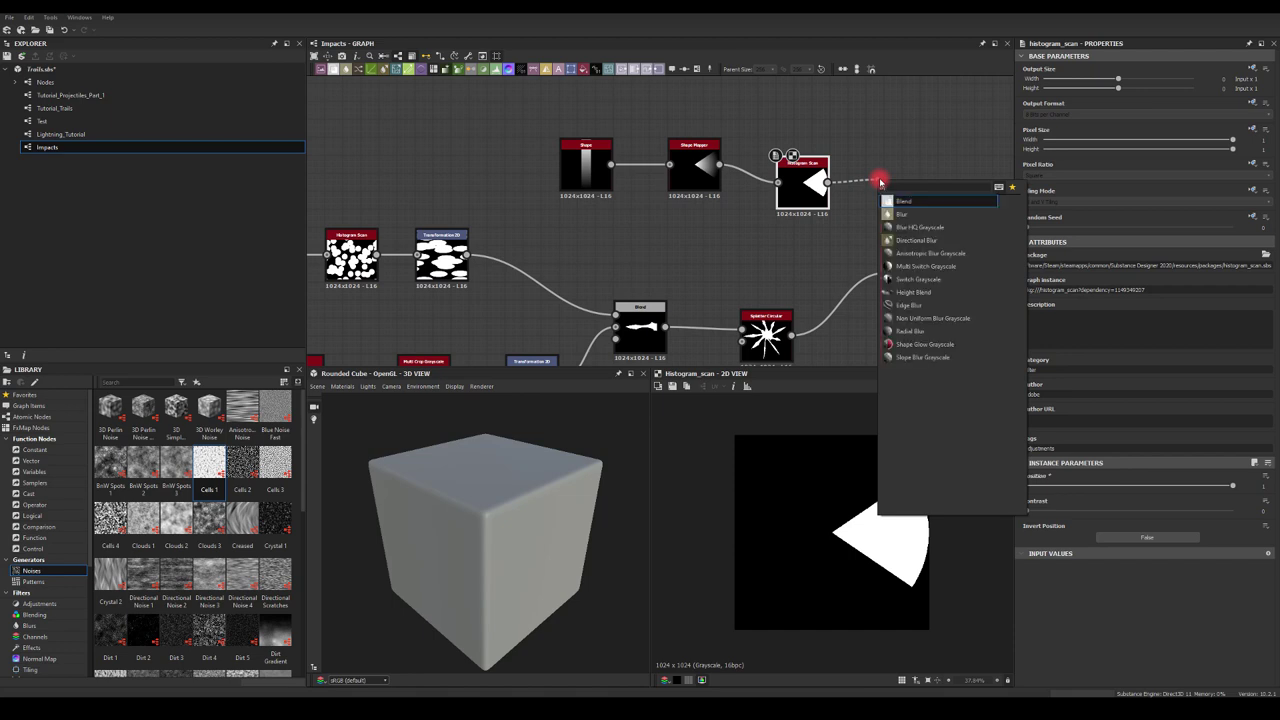
Step: Add a Blur HQ Grayscale after the Histogram Scan at maximum quality with No Tiling
type("blur hq")
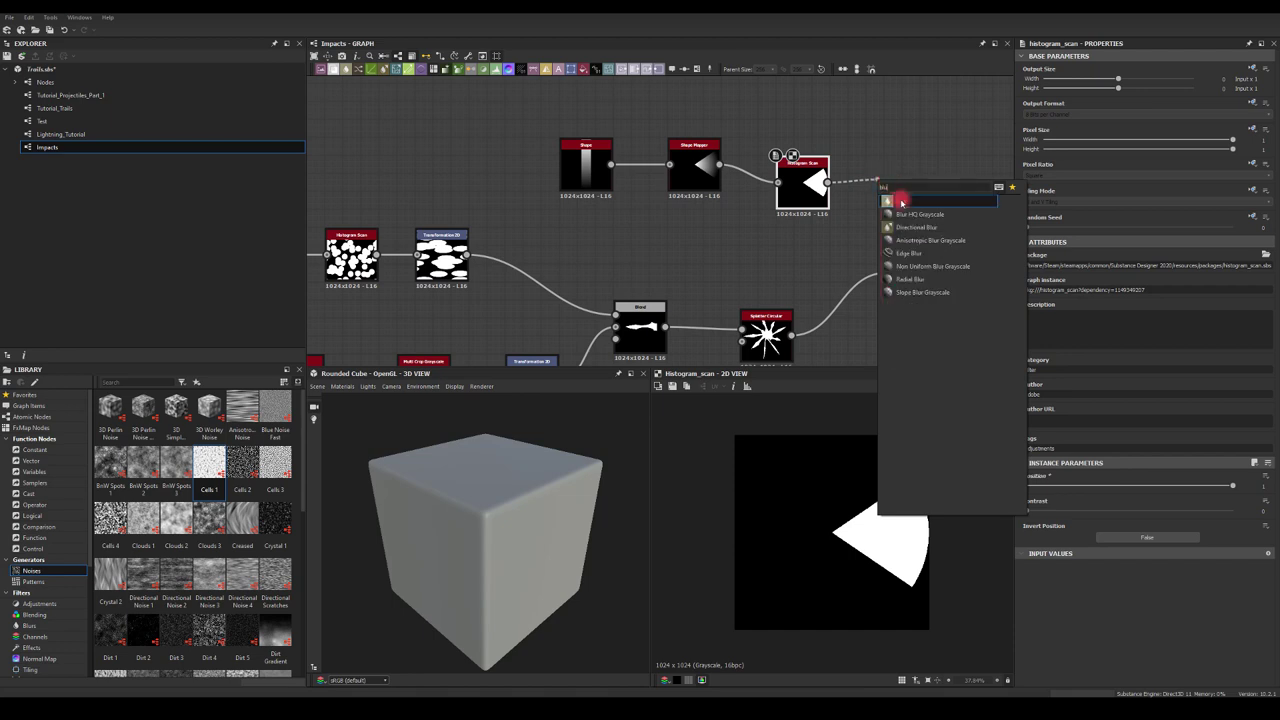
key("Return")
left_click_drag(1028, 510, 1255, 510)
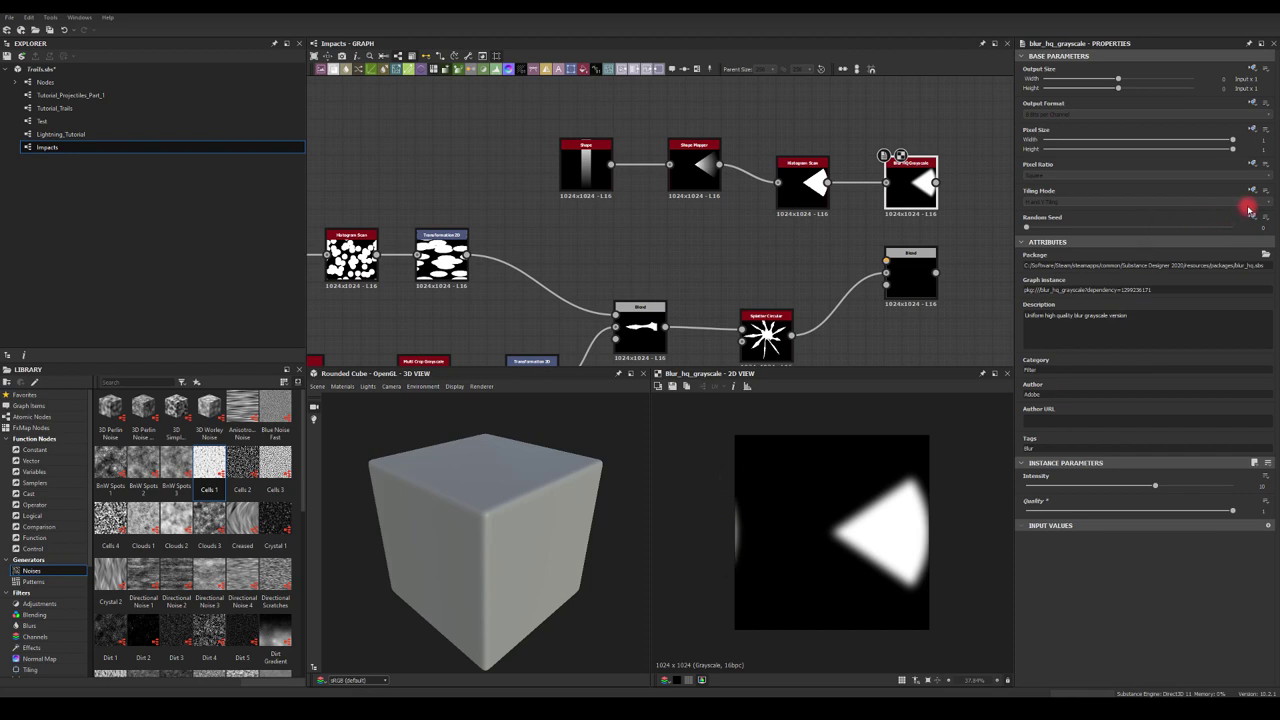
left_click(1043, 202)
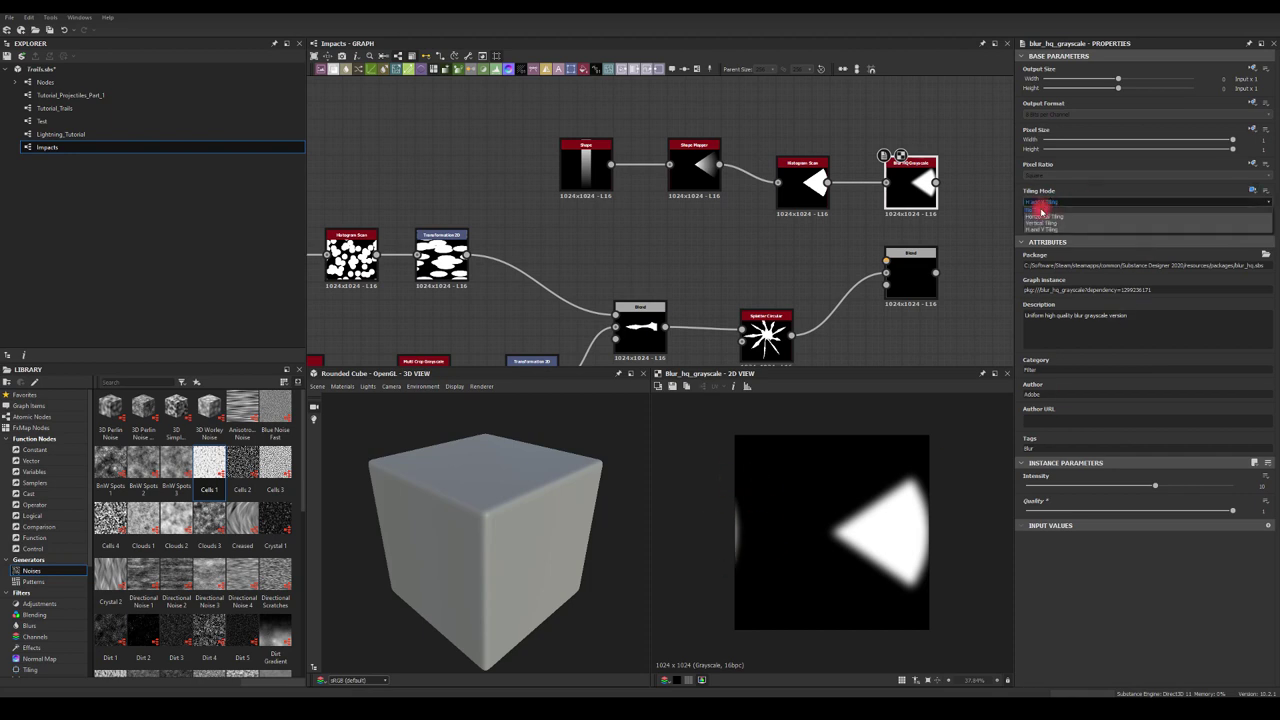
left_click(1041, 211)
middle_click_drag(946, 129, 851, 107)
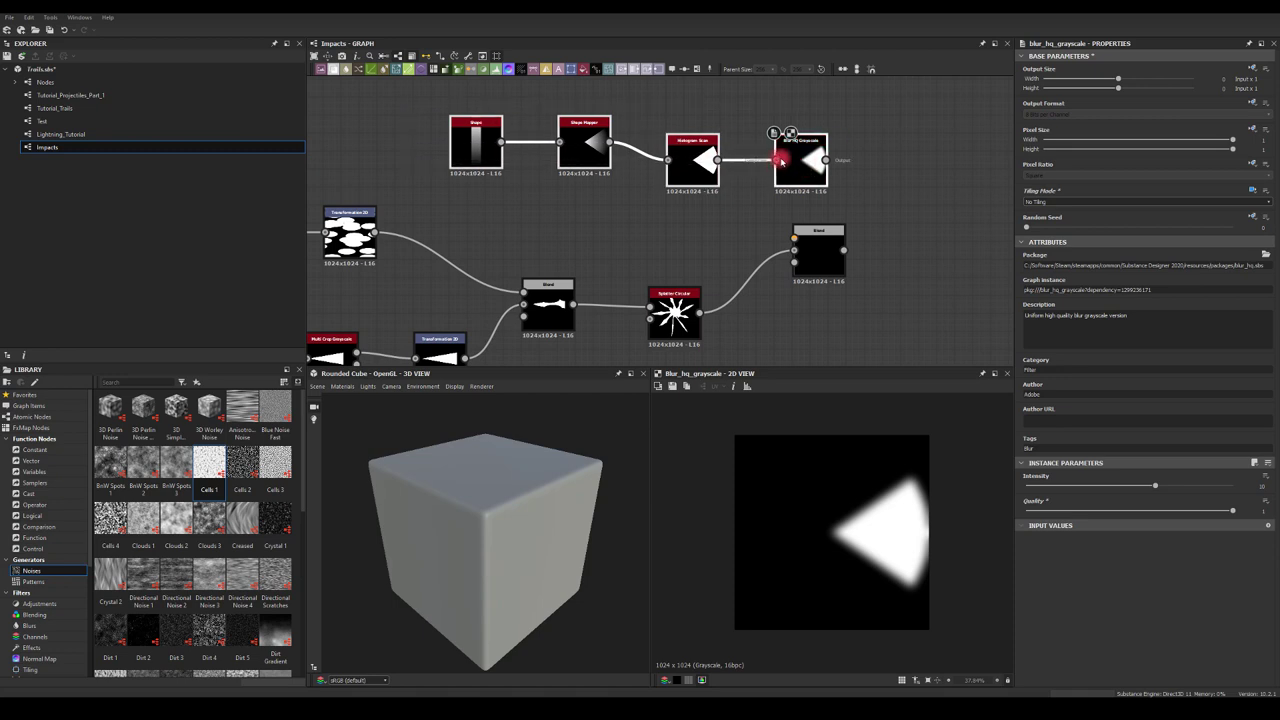
Step: Multiply the blur and Splatter Circular in the Blend, and sharply lower blur intensity
left_click_drag(781, 160, 798, 238)
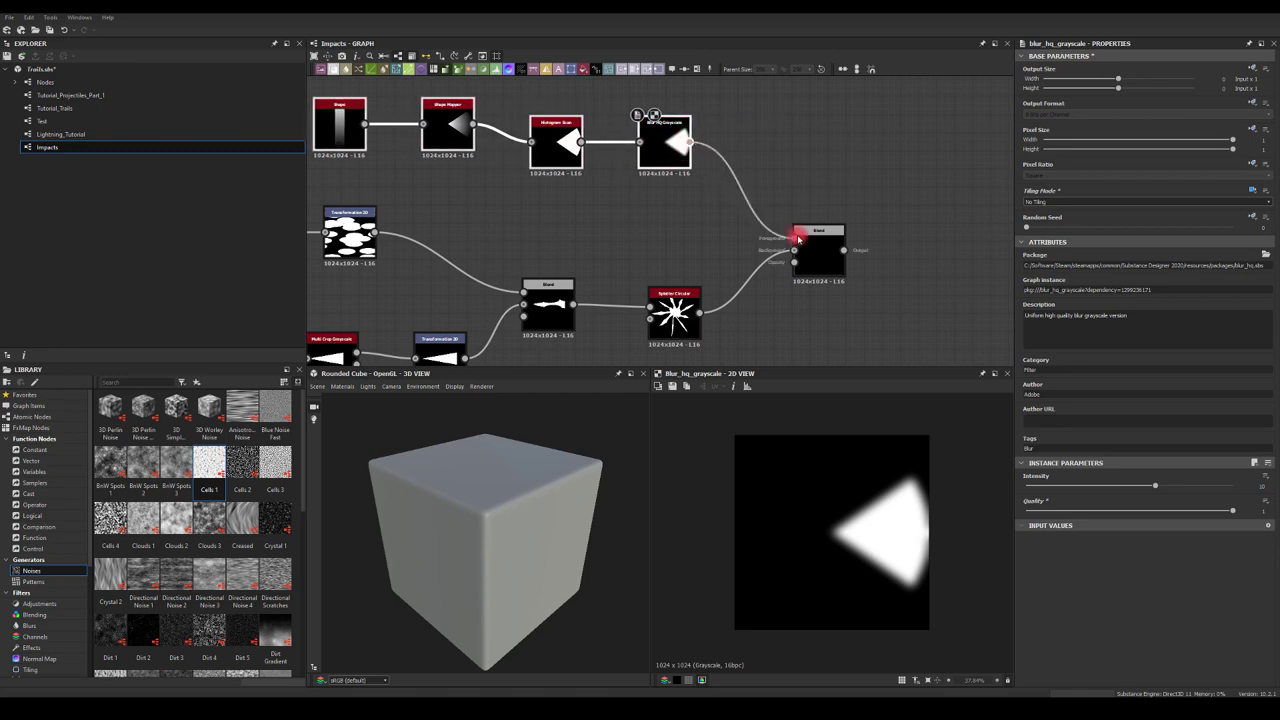
left_click_drag(700, 310, 815, 251)
double_click(815, 251)
left_click(1043, 295)
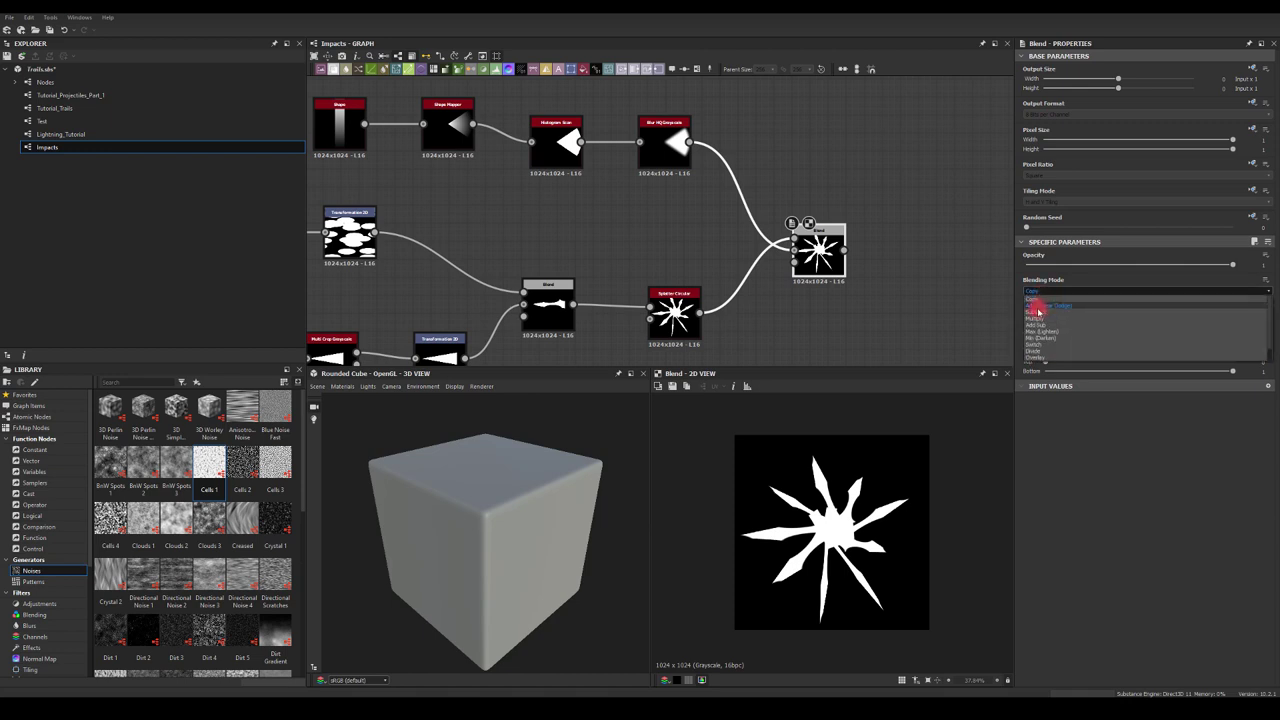
left_click(1040, 309)
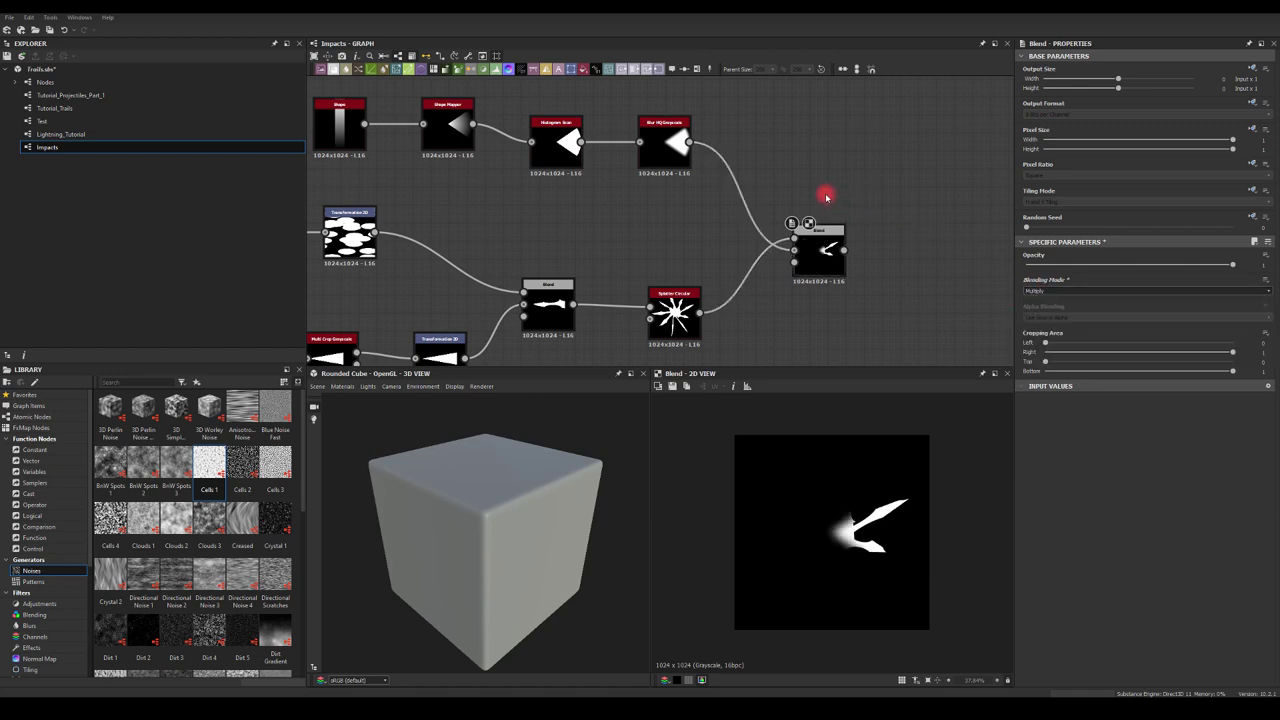
left_click(666, 140)
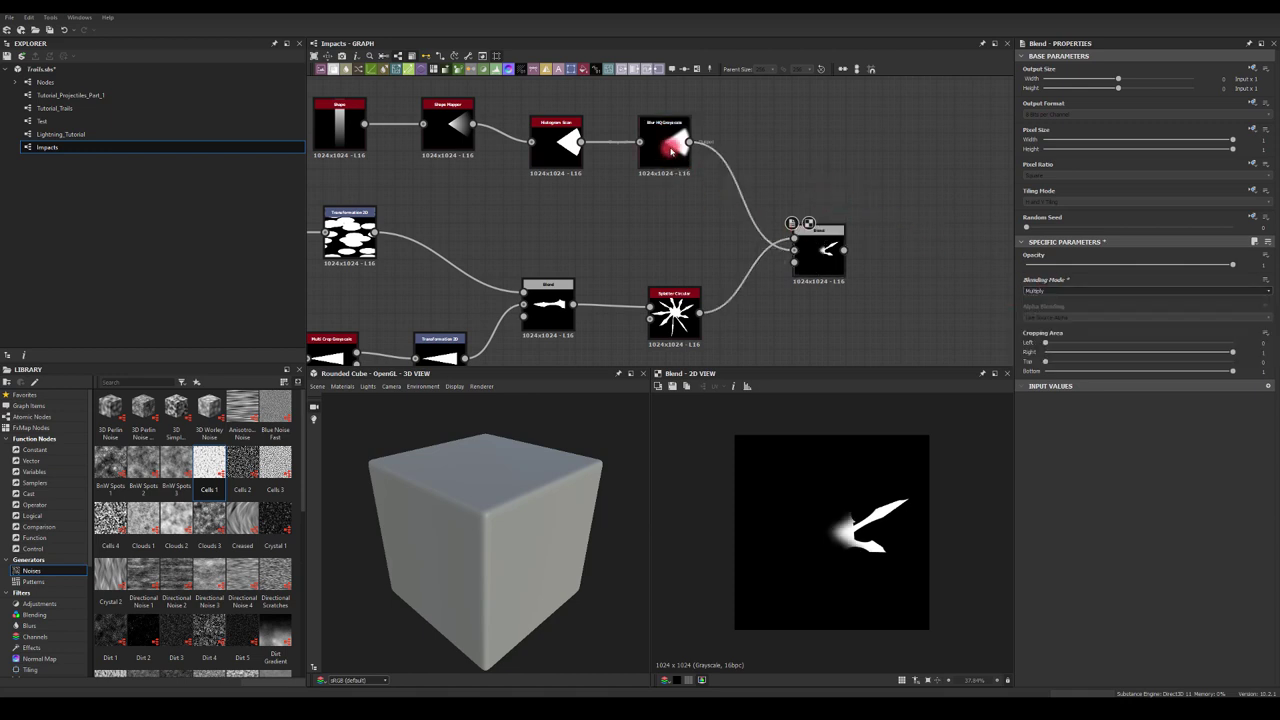
left_click_drag(1115, 485, 1032, 491)
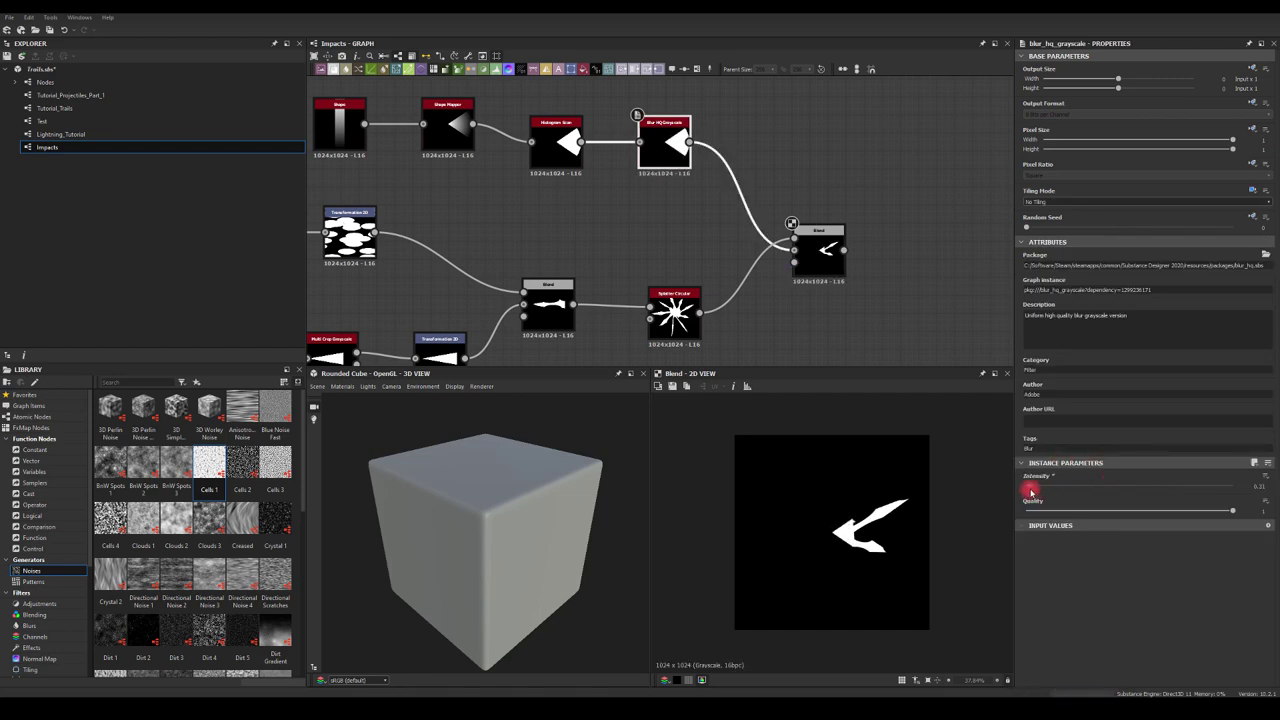
scroll(637, 211, "down", 5)
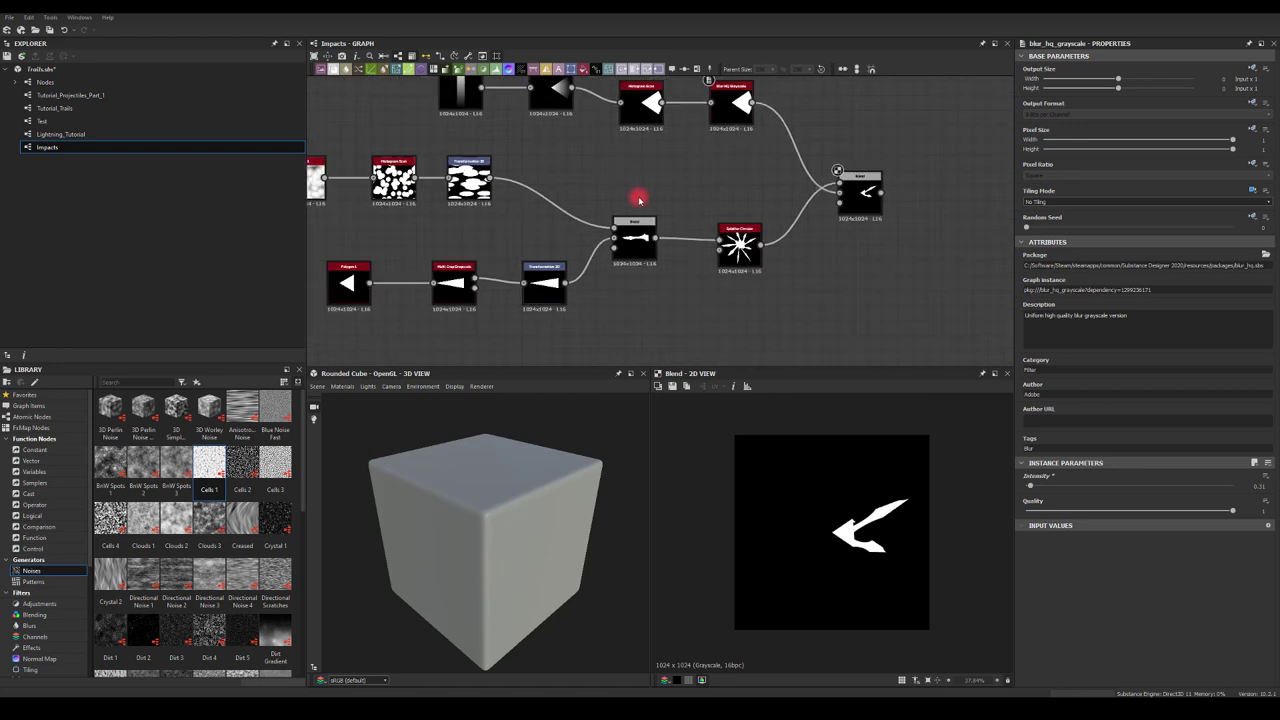
Step: Change the Splatter Circular Pattern Amount to about 18
scroll(707, 210, "up", 4)
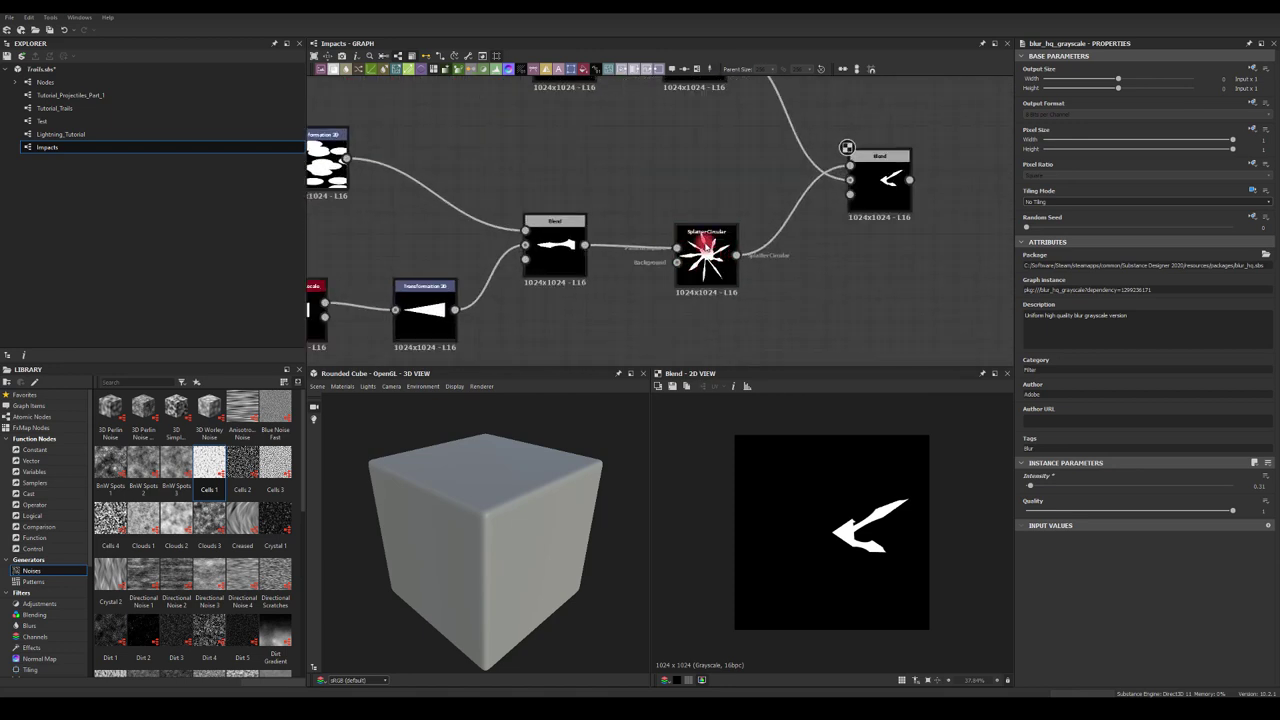
left_click(707, 244)
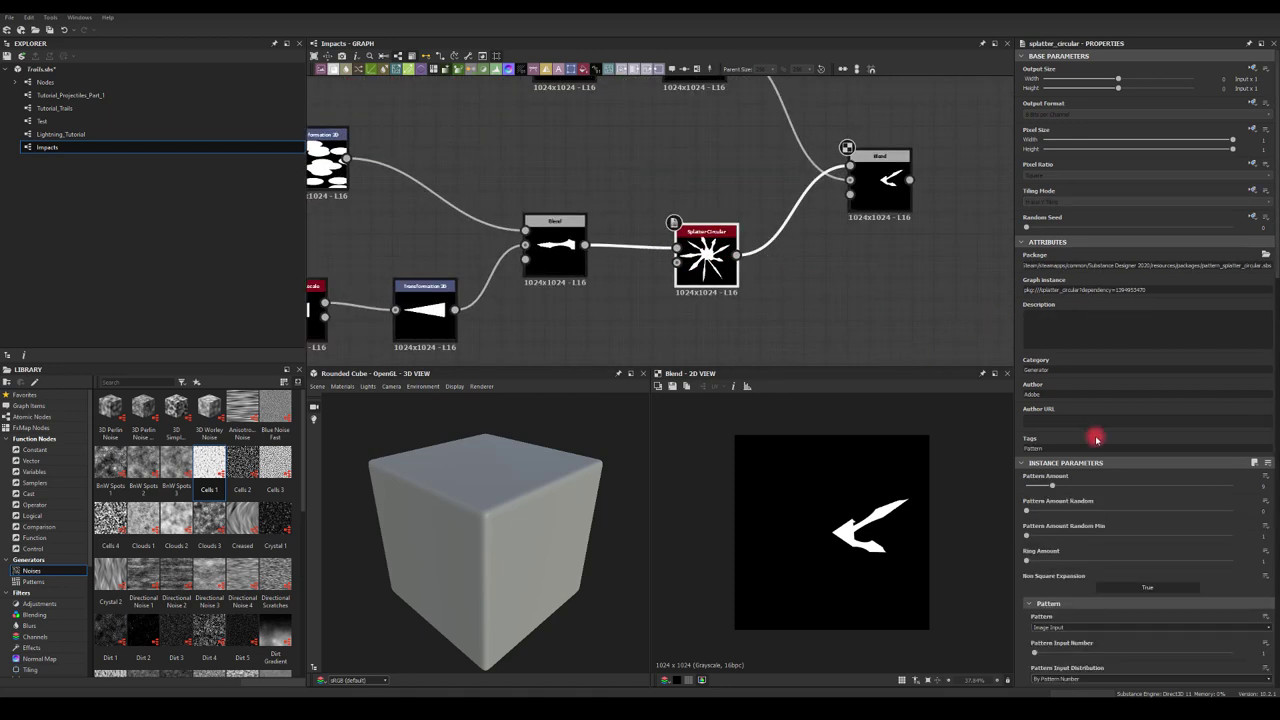
mouse_move(1054, 487)
left_mouse_down()
mouse_move(1166, 491)
mouse_move(1078, 490)
left_mouse_up()
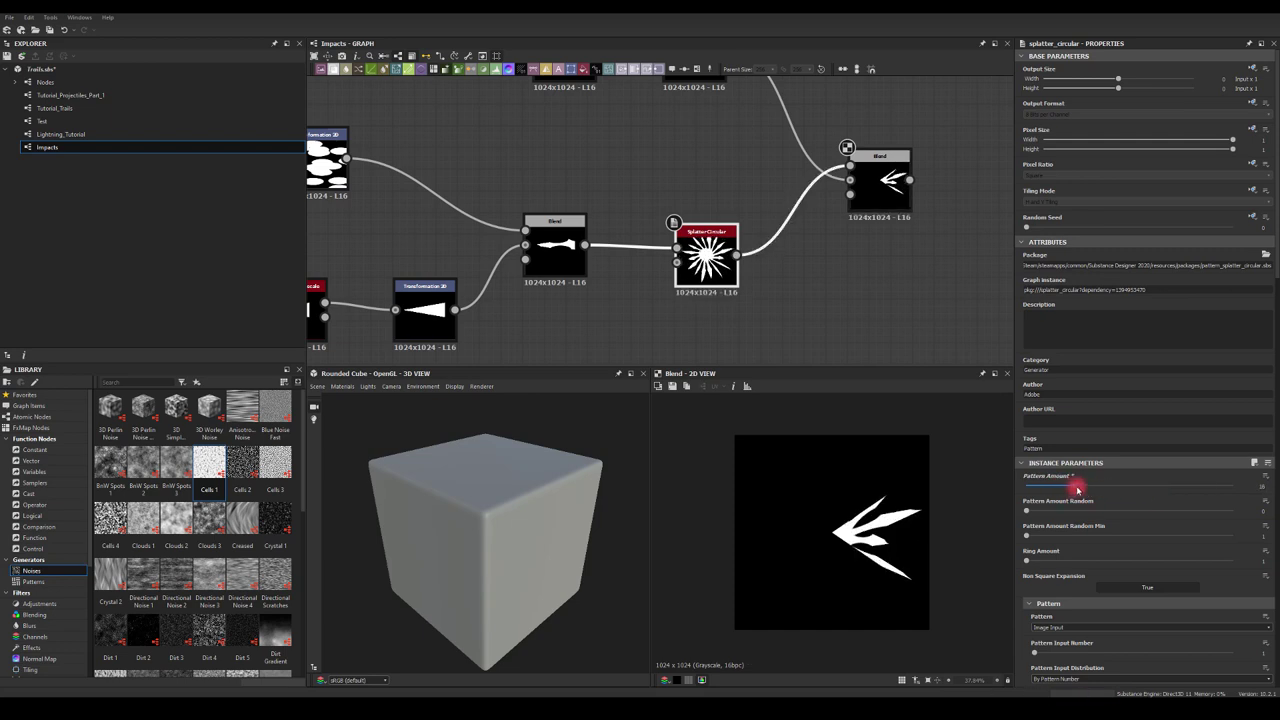
scroll(1051, 502, "down", 3)
scroll(1037, 510, "down", 2)
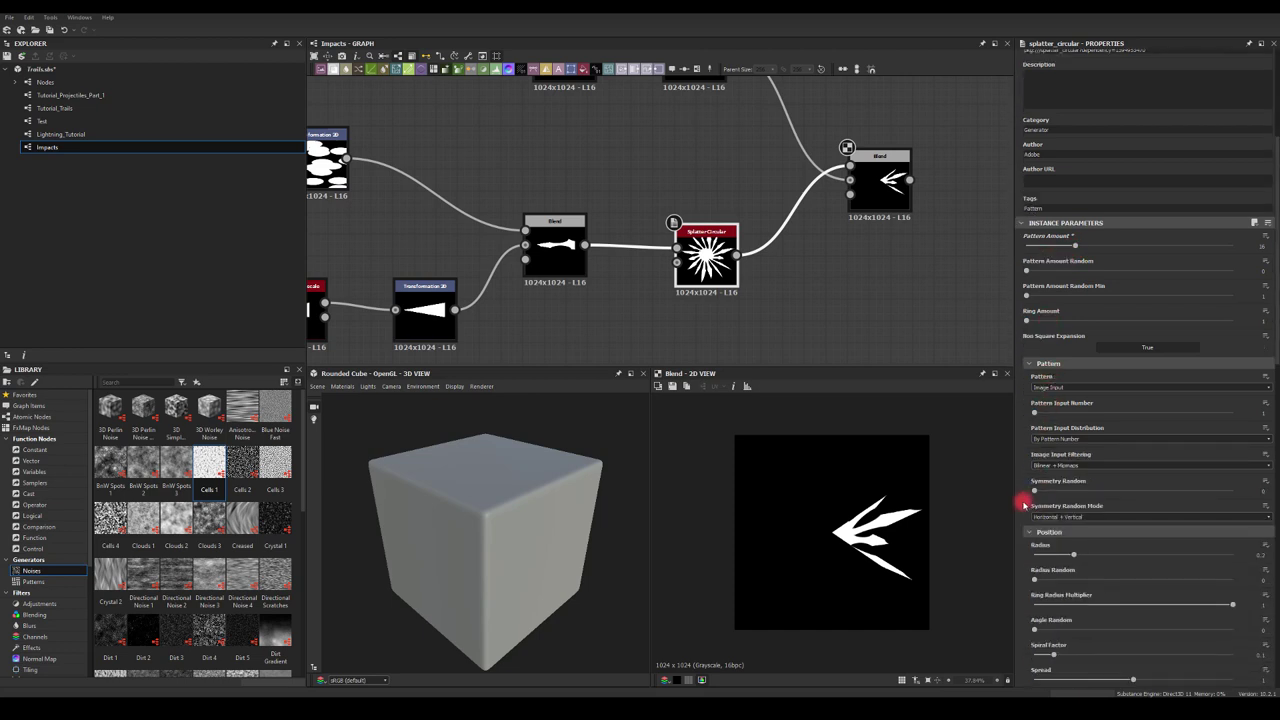
scroll(767, 262, "down", 3)
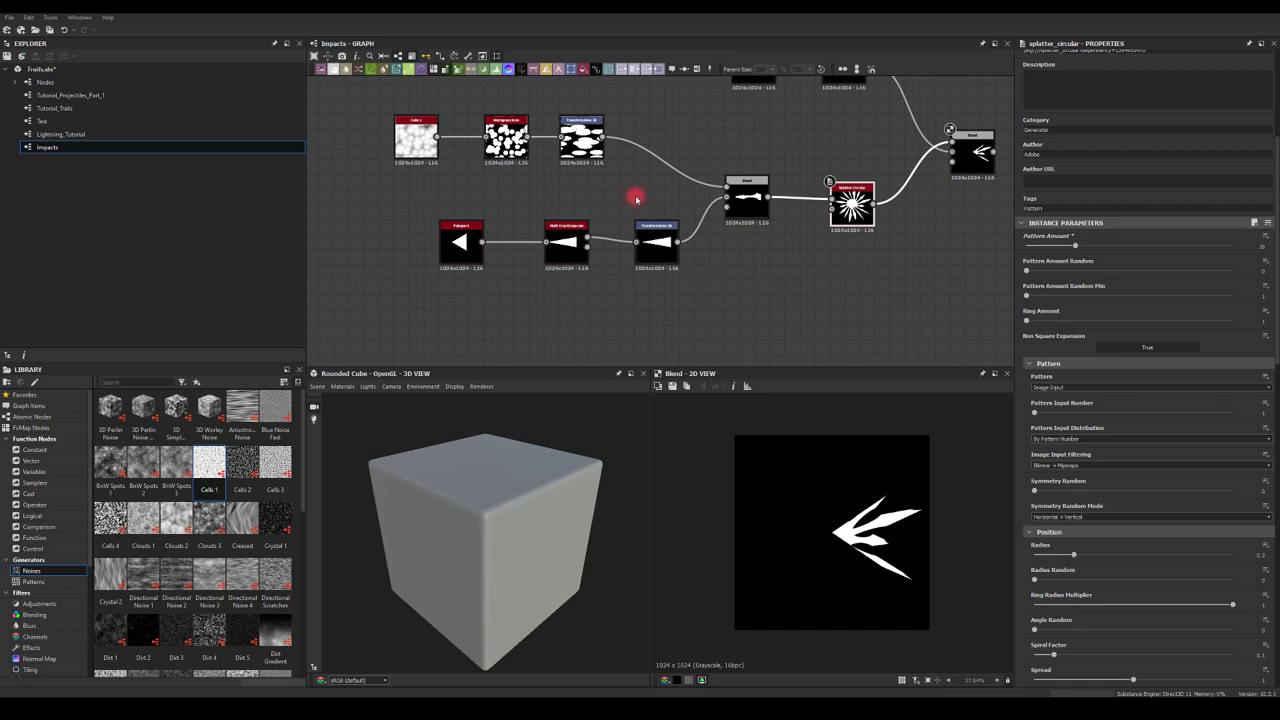
middle_click_drag(636, 199, 624, 186)
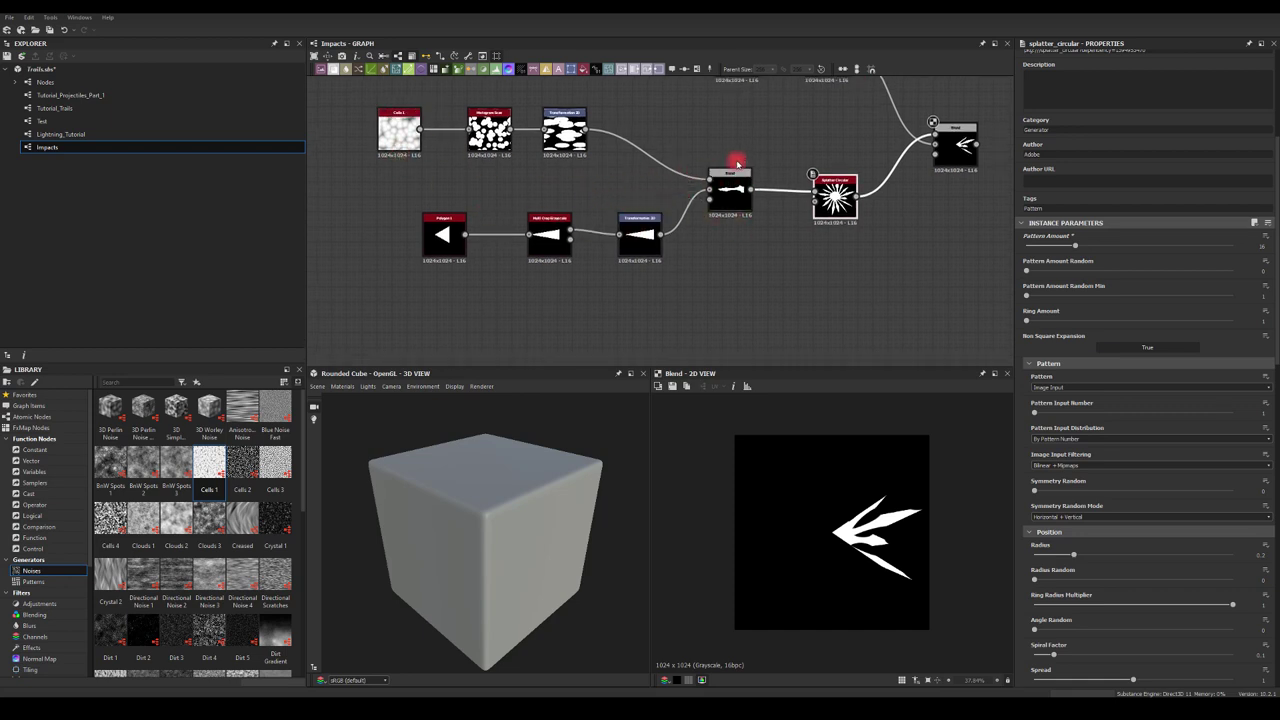
Step: Raise the Cells 1 Disorder value to about 0.29
left_click(381, 146)
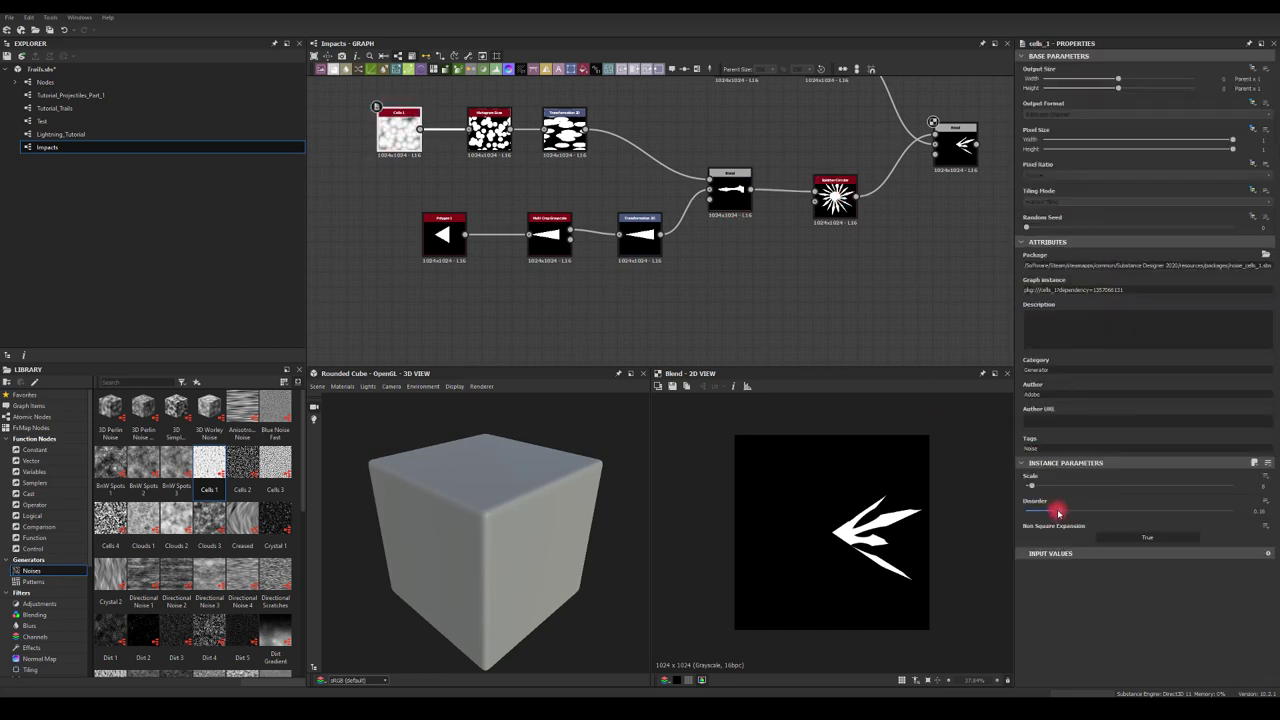
mouse_move(1058, 513)
left_mouse_down()
mouse_move(1094, 515)
mouse_move(1079, 515)
left_mouse_up()
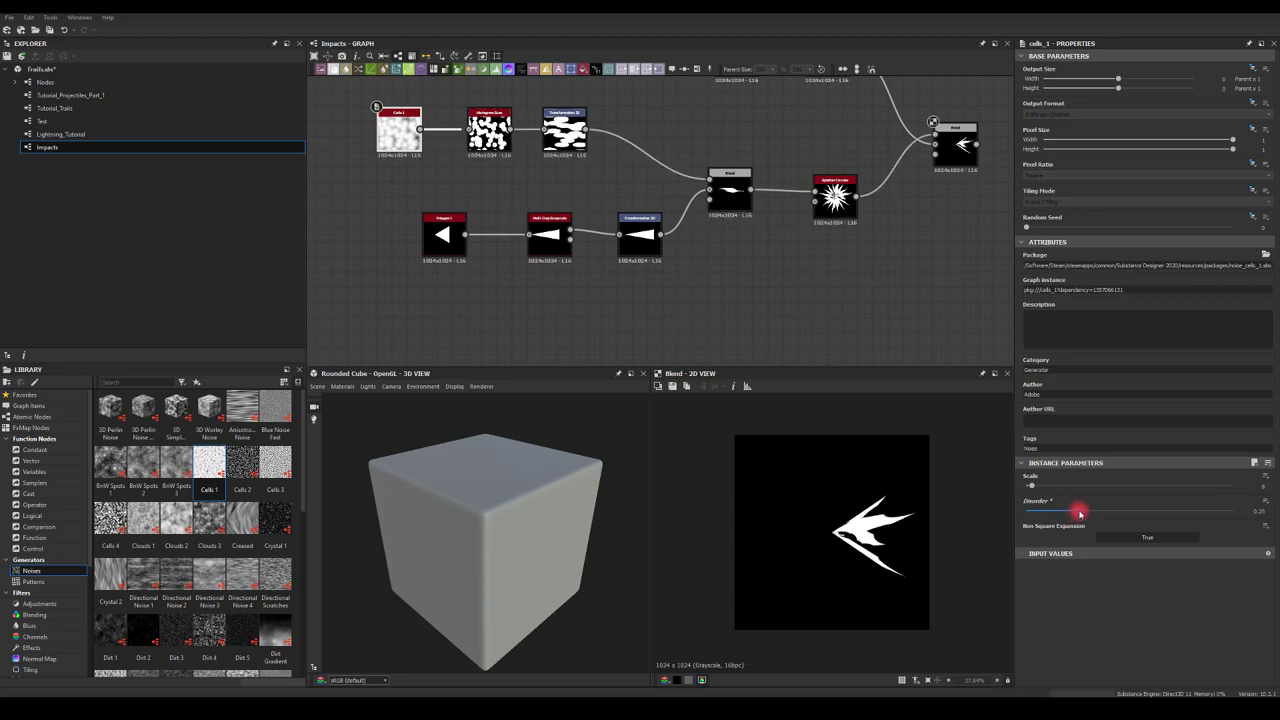
mouse_move(1080, 513)
left_mouse_down()
mouse_move(1049, 514)
mouse_move(1143, 508)
mouse_move(1051, 514)
mouse_move(1087, 509)
left_mouse_up()
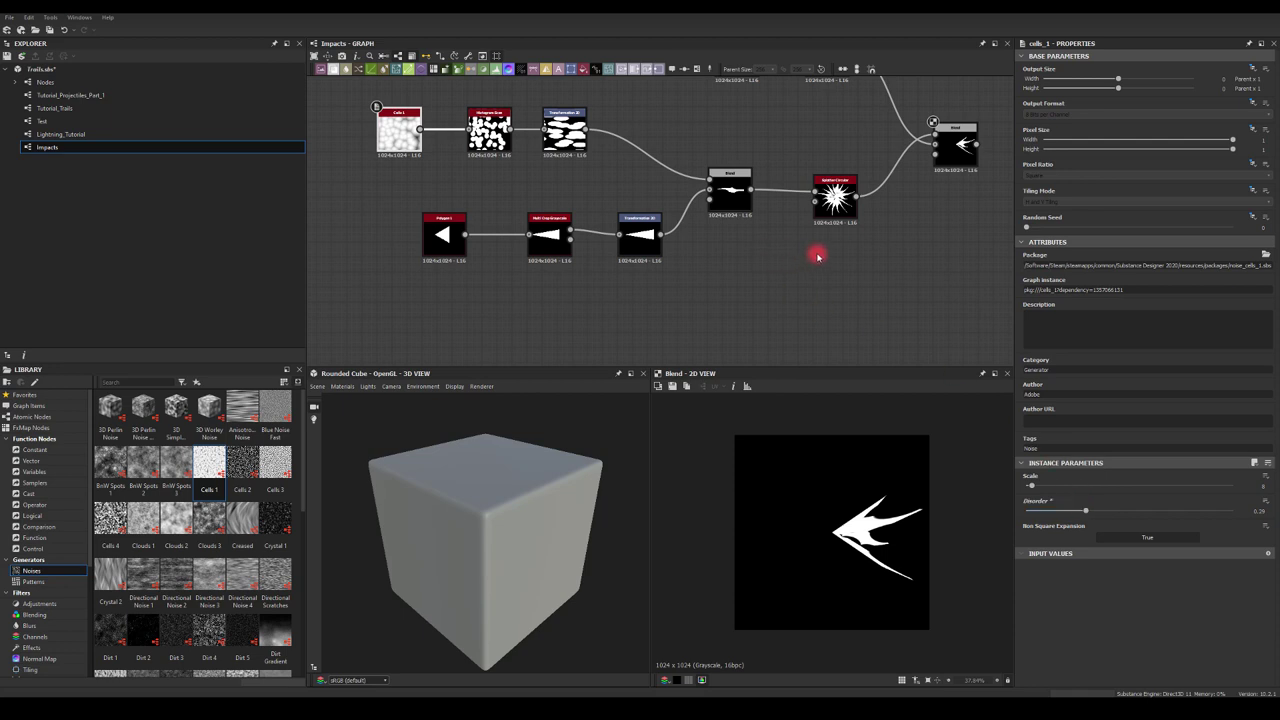
scroll(657, 266, "up", 3)
Step: Raise the Splatter Circular Pattern Amount and shrink its Radius to about 0.05
left_click(700, 180)
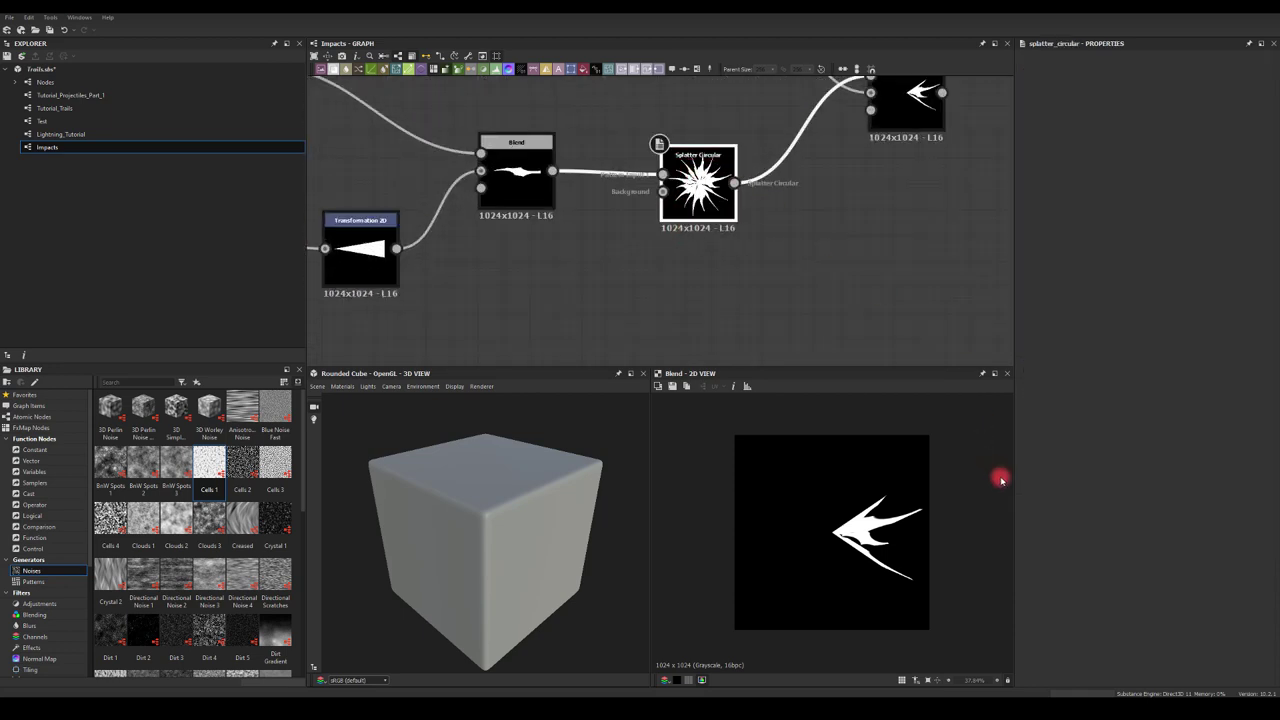
left_click_drag(1073, 485, 1103, 486)
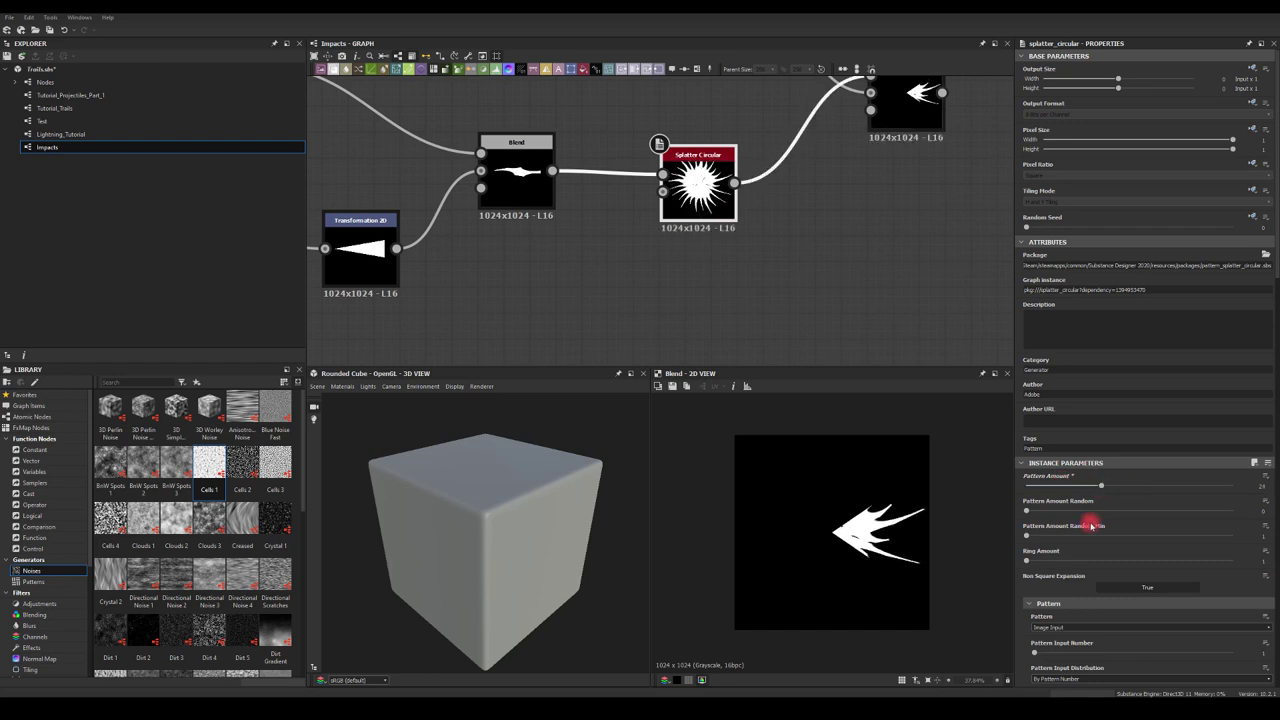
scroll(1088, 545, "down", 3)
scroll(1034, 565, "down", 6)
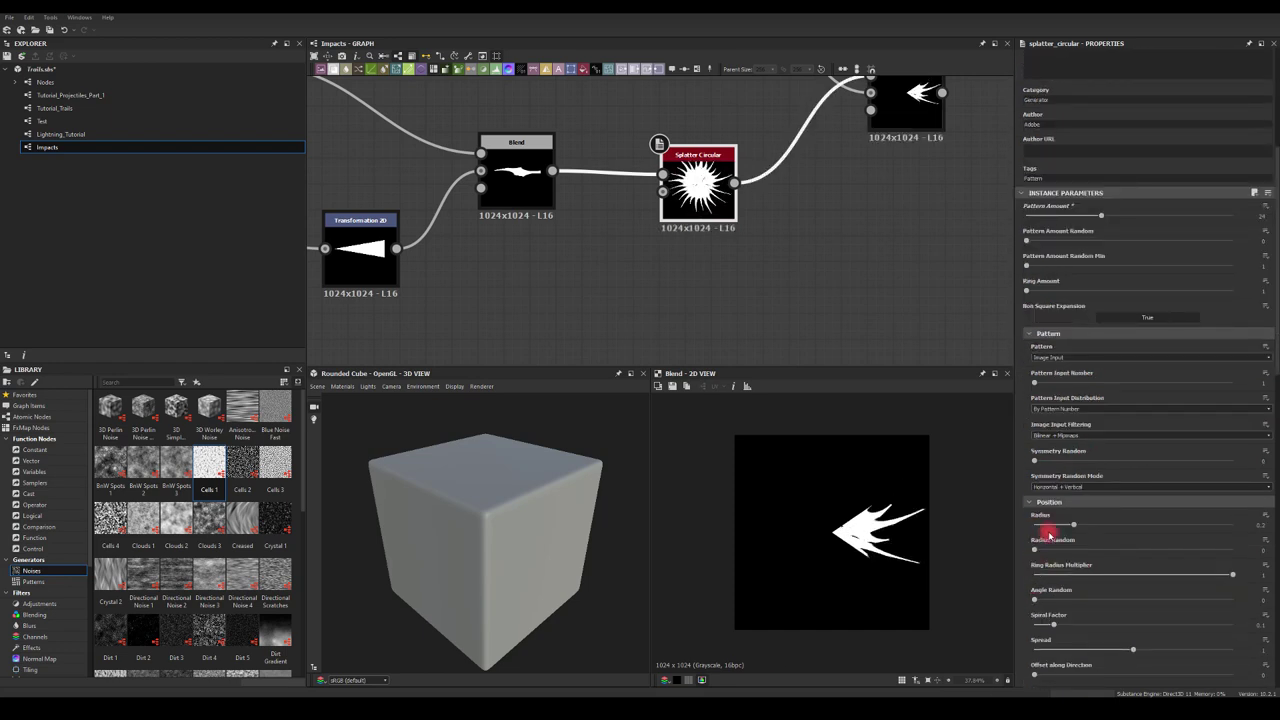
mouse_move(1071, 524)
left_mouse_down()
mouse_move(1046, 526)
mouse_move(1080, 549)
mouse_move(1111, 526)
mouse_move(1070, 522)
left_mouse_up()
scroll(1070, 550, "down", 3)
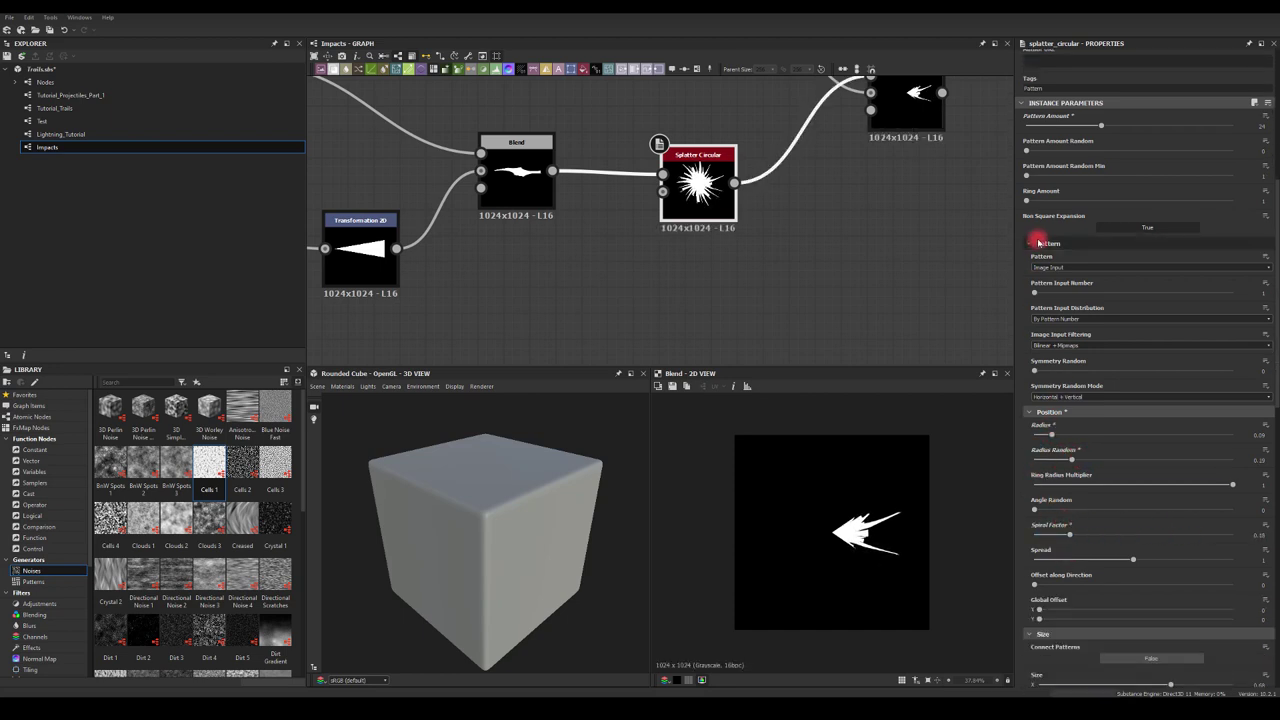
left_click_drag(1101, 125, 1131, 127)
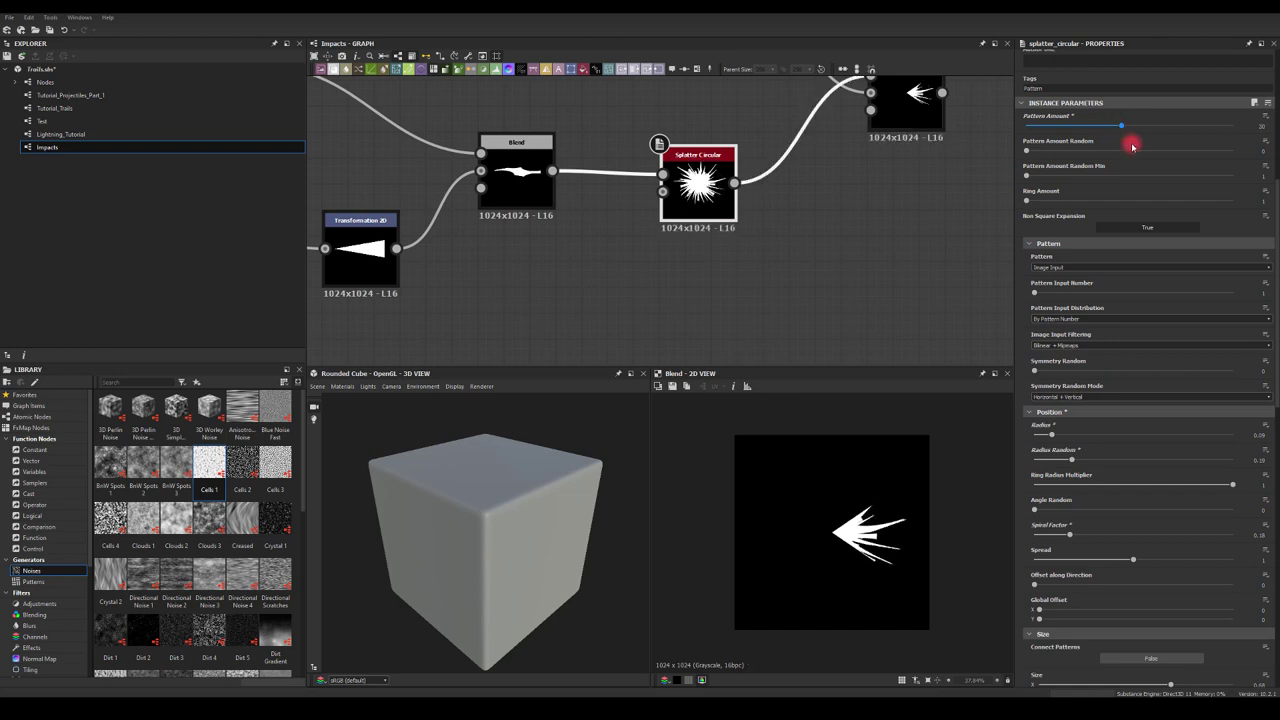
Step: Adjust the Splatter Circular Size and Size Random to about 0.85/0.54
scroll(1106, 510, "down", 5)
left_click_drag(1095, 544, 1215, 533)
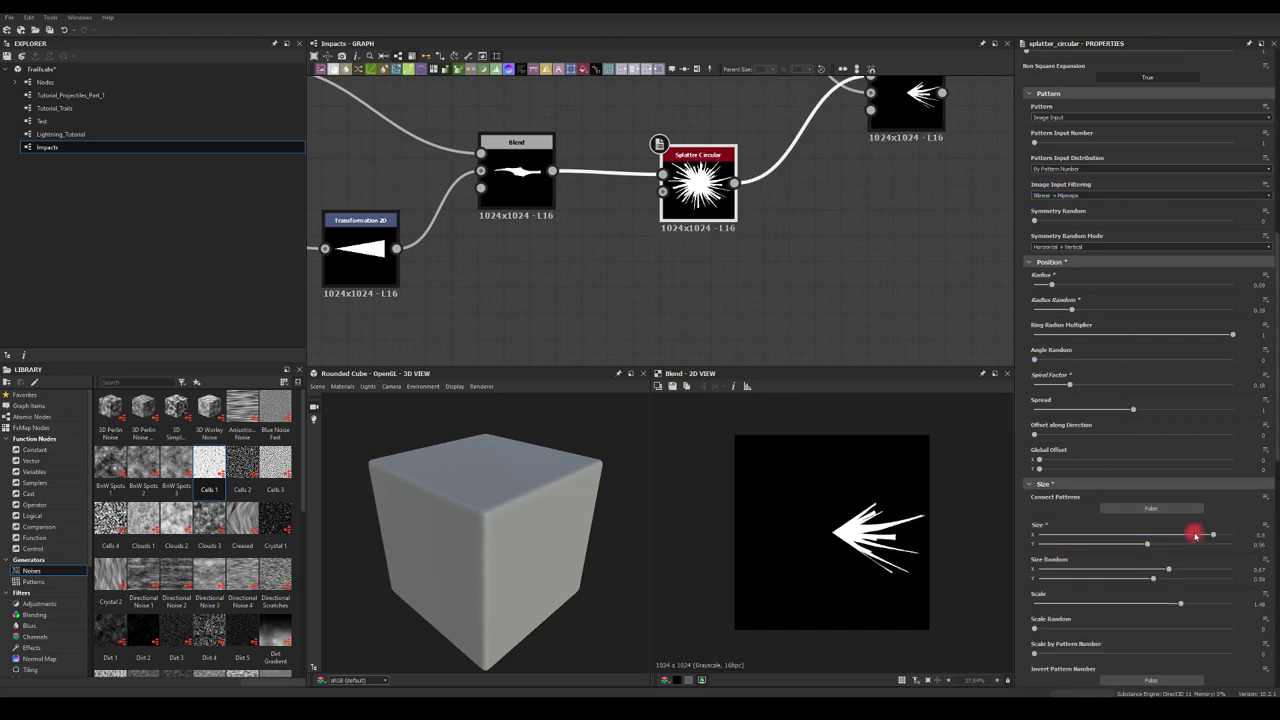
left_click_drag(1153, 579, 1203, 567)
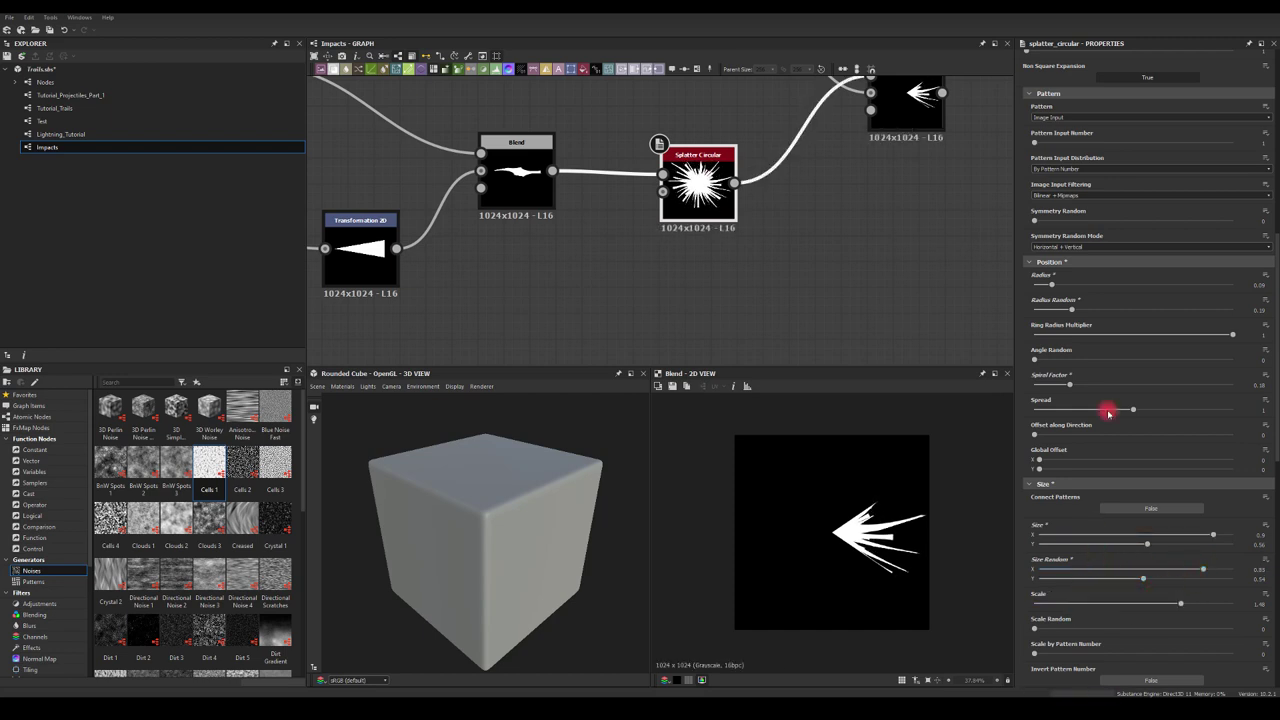
scroll(1109, 411, "up", 10)
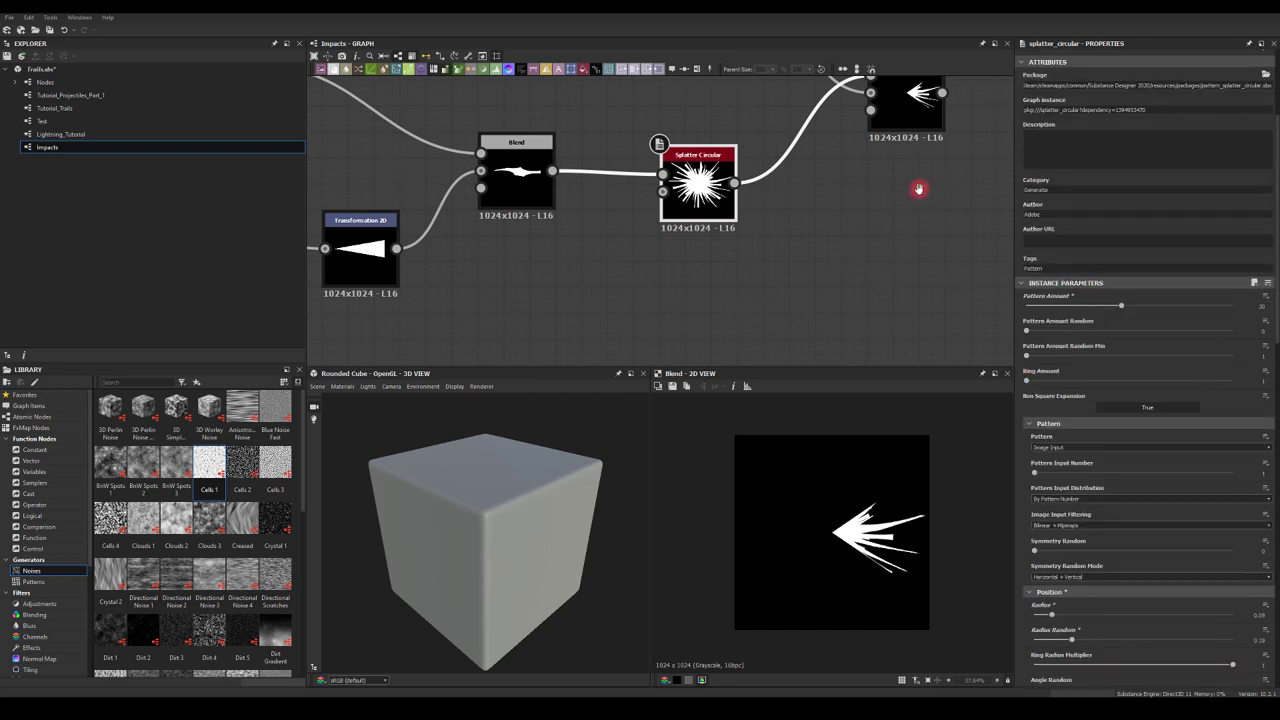
middle_click_drag(918, 188, 736, 302)
left_click_drag(729, 235, 811, 227)
Step: Add a Transformation 2D after the Blend with Offset X 0.24 and 90% stretch width
key("Return")
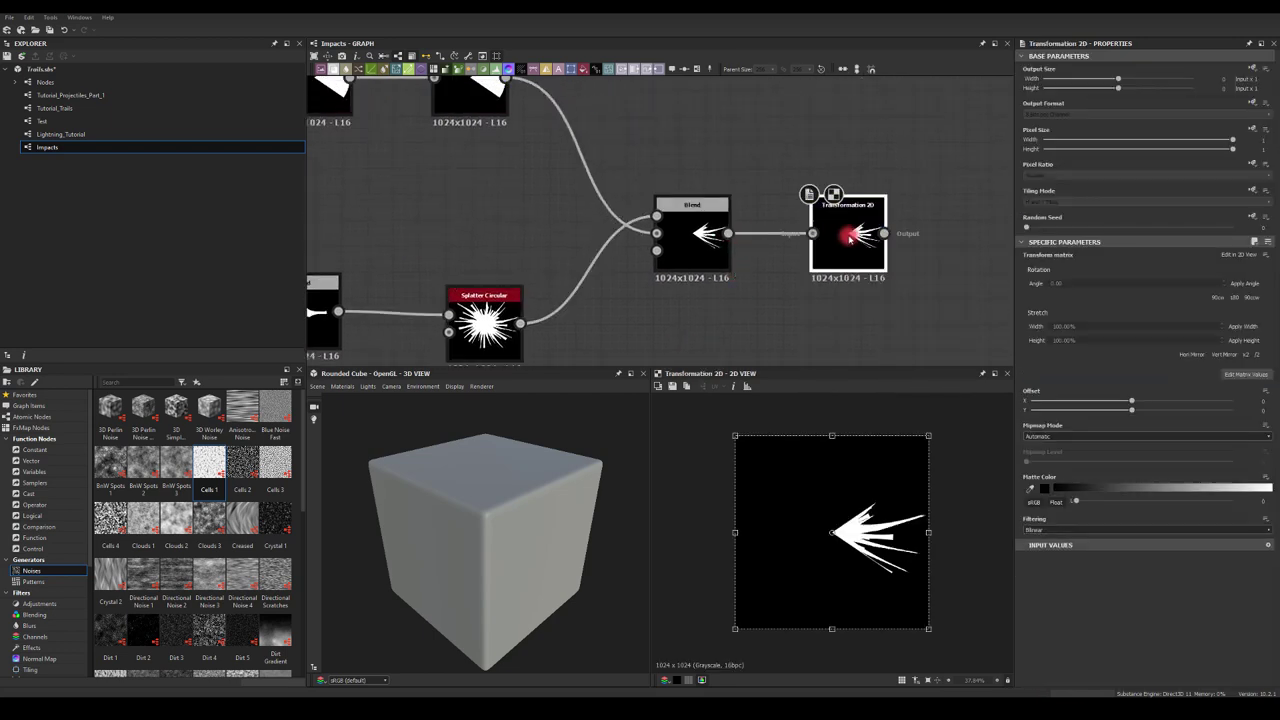
left_click_drag(1131, 408, 1169, 400)
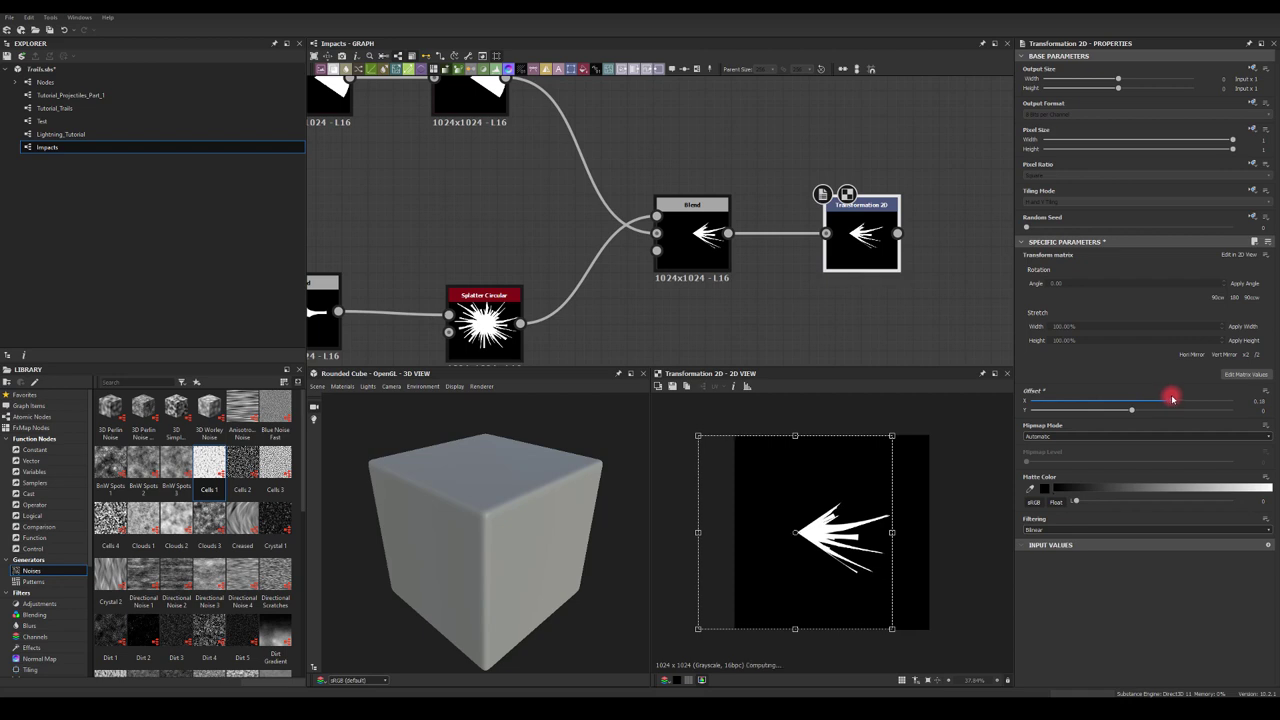
middle_click_drag(923, 269, 809, 260)
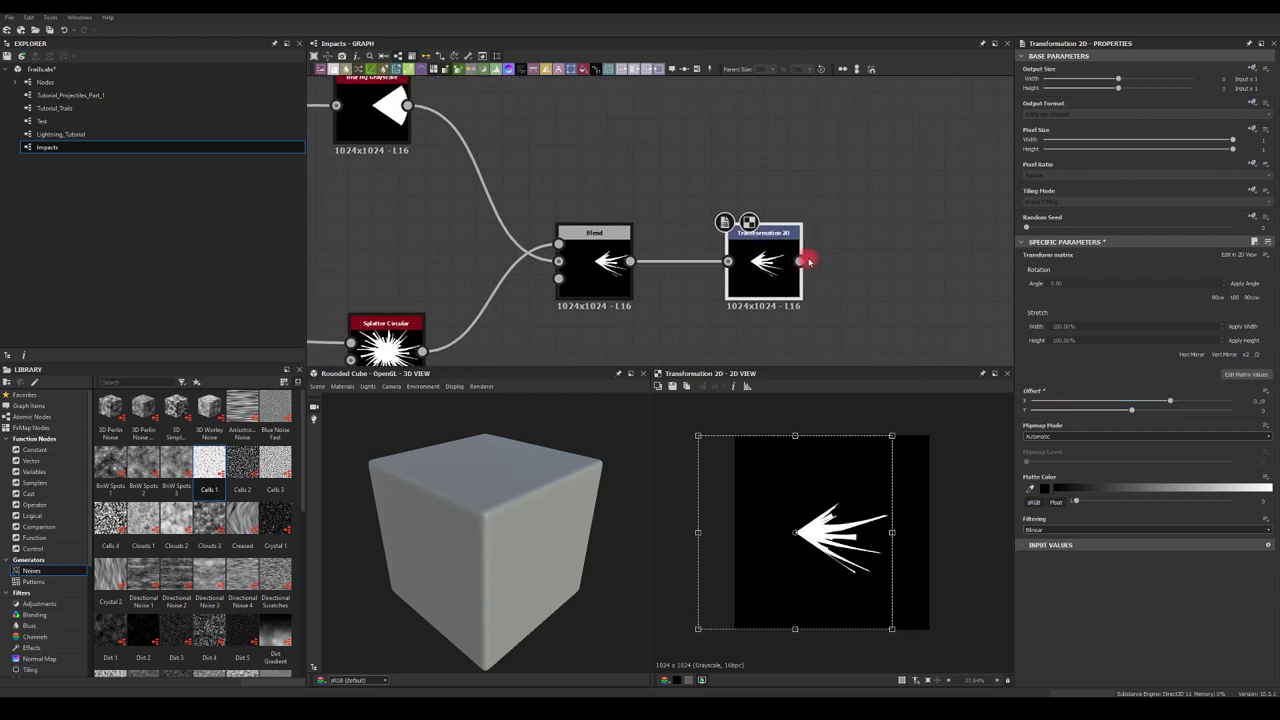
left_click(1076, 330)
key("Return")
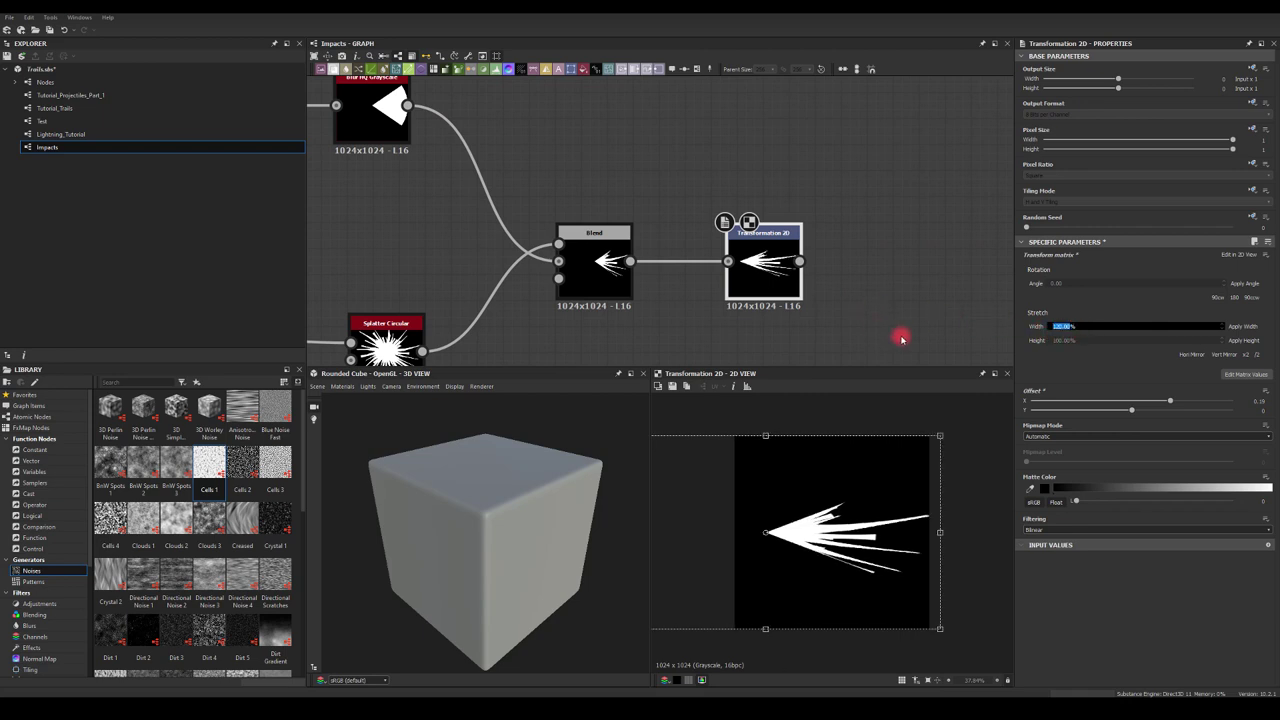
mouse_move(1170, 403)
left_mouse_down()
mouse_move(1157, 403)
mouse_move(1181, 397)
left_mouse_up()
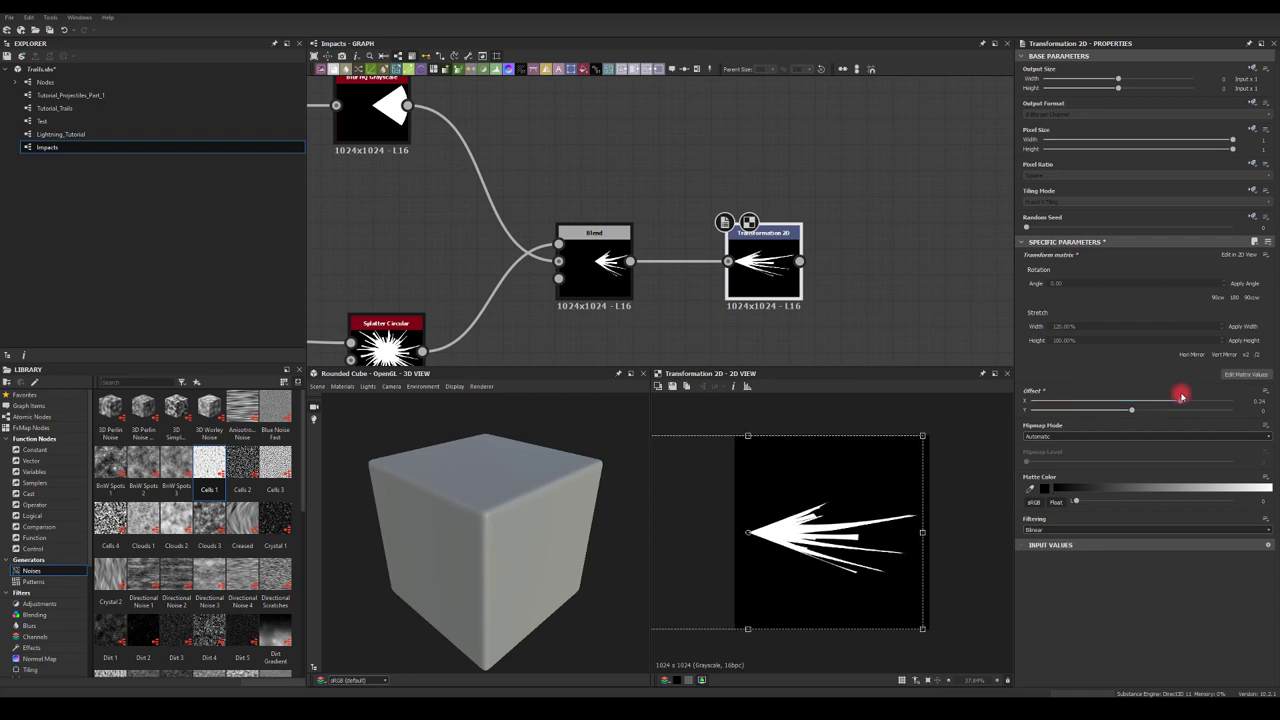
left_click(1080, 326)
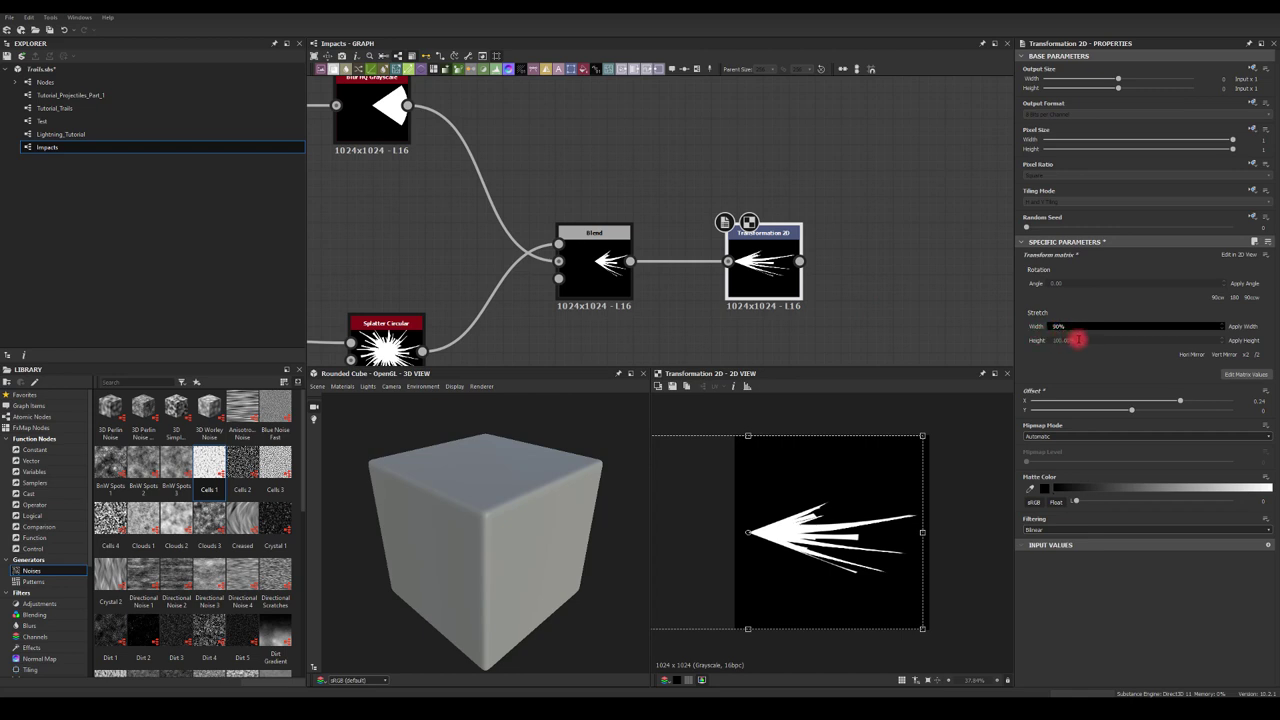
key("Return")
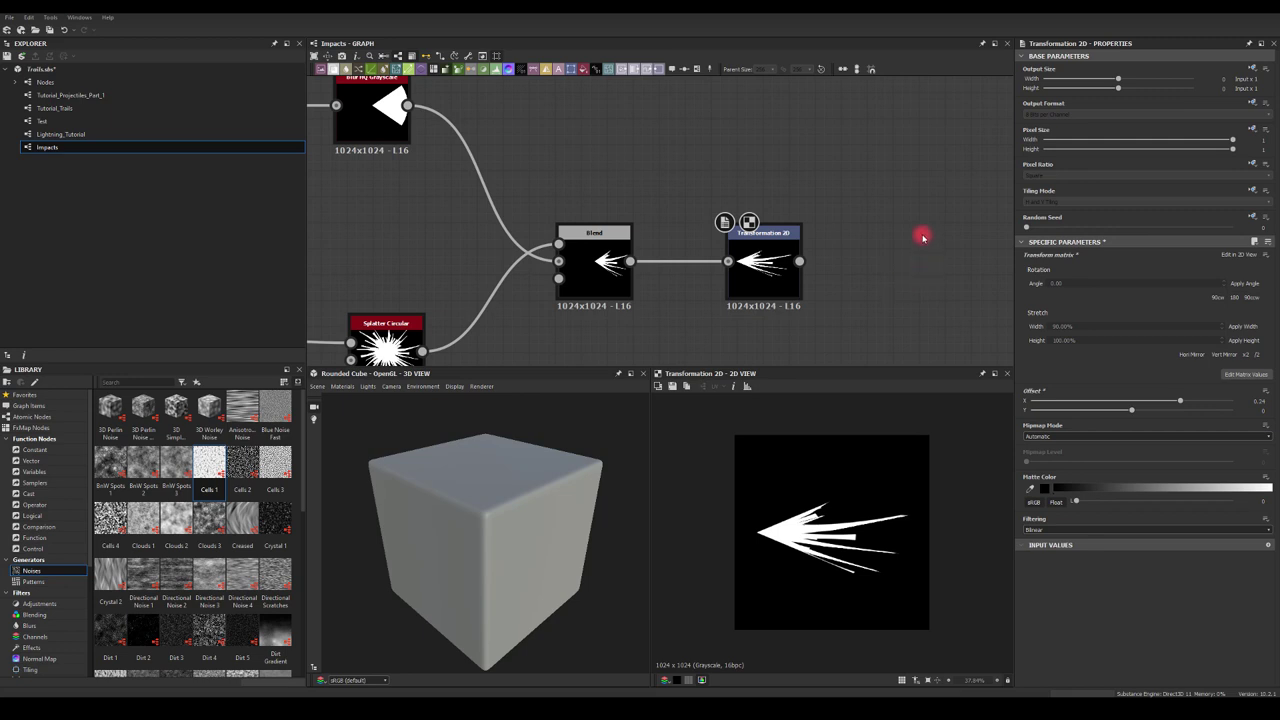
middle_click_drag(922, 237, 901, 247)
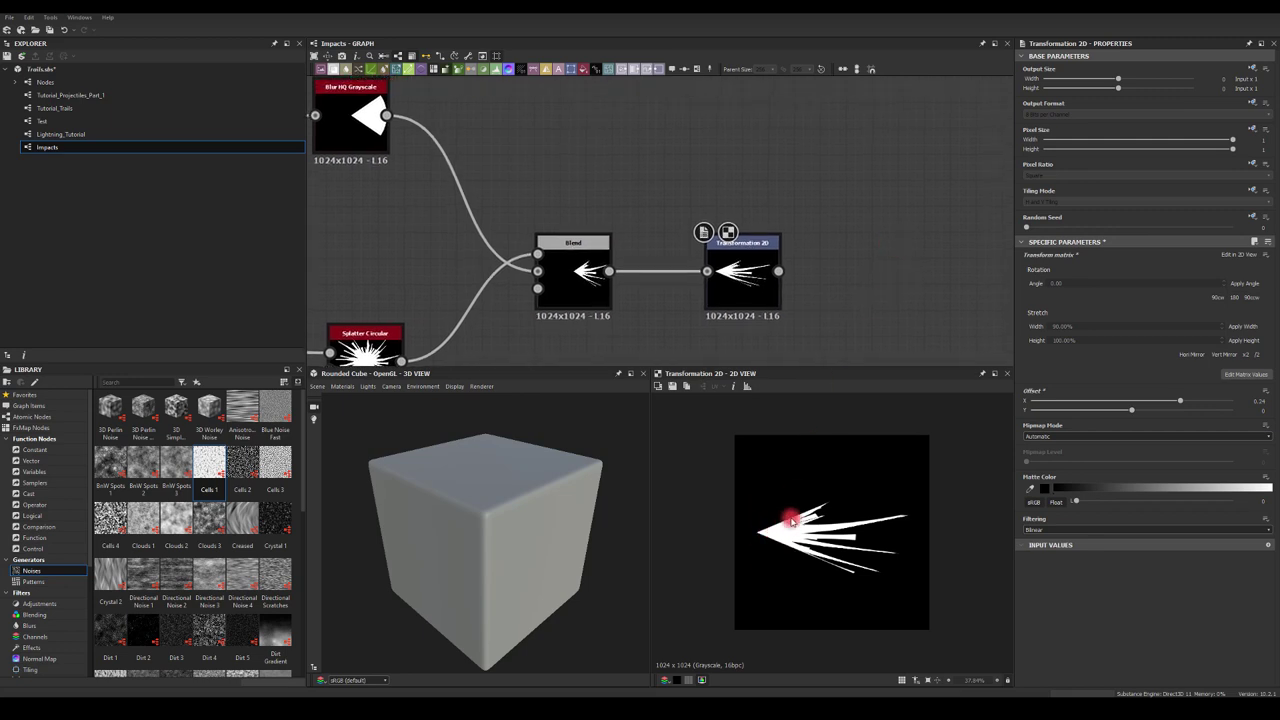
scroll(783, 294, "down", 3)
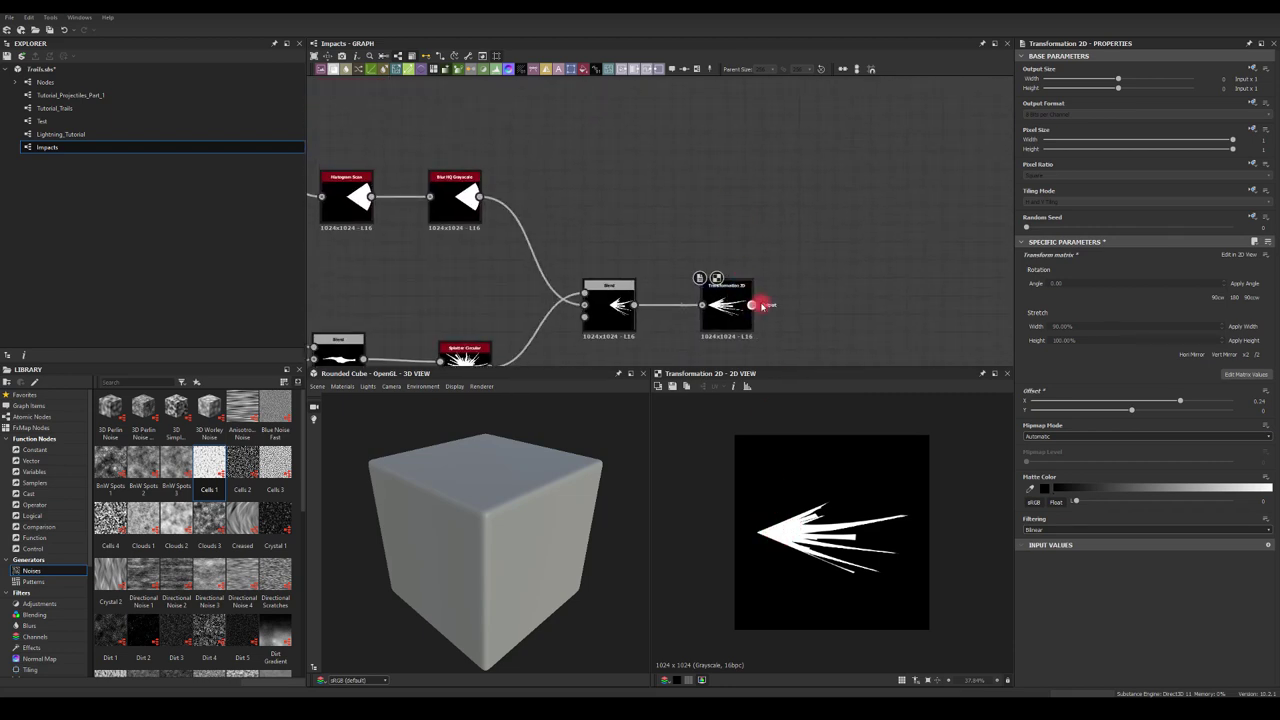
Step: Chain a Subtract-mode Blend node after the Transformation 2D
left_click_drag(753, 305, 817, 248)
type("bl")
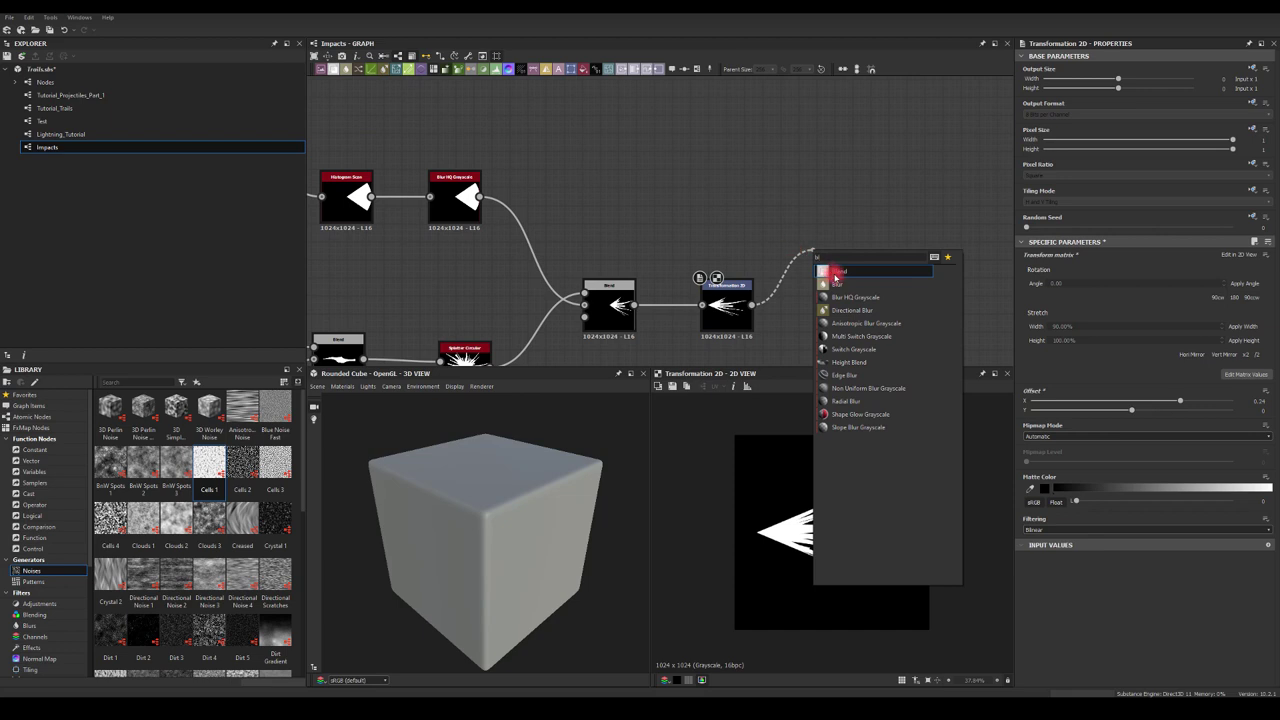
left_click(834, 273)
left_click(1043, 292)
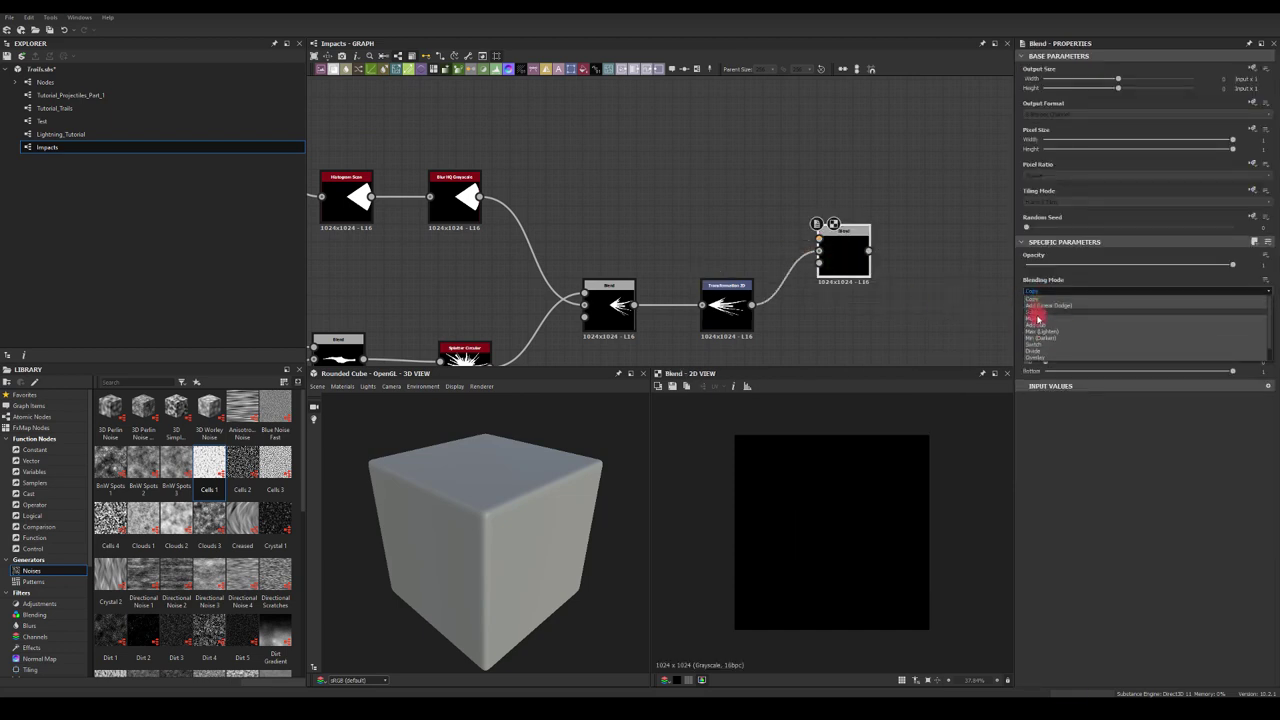
left_click(1037, 312)
middle_click_drag(681, 146, 707, 150)
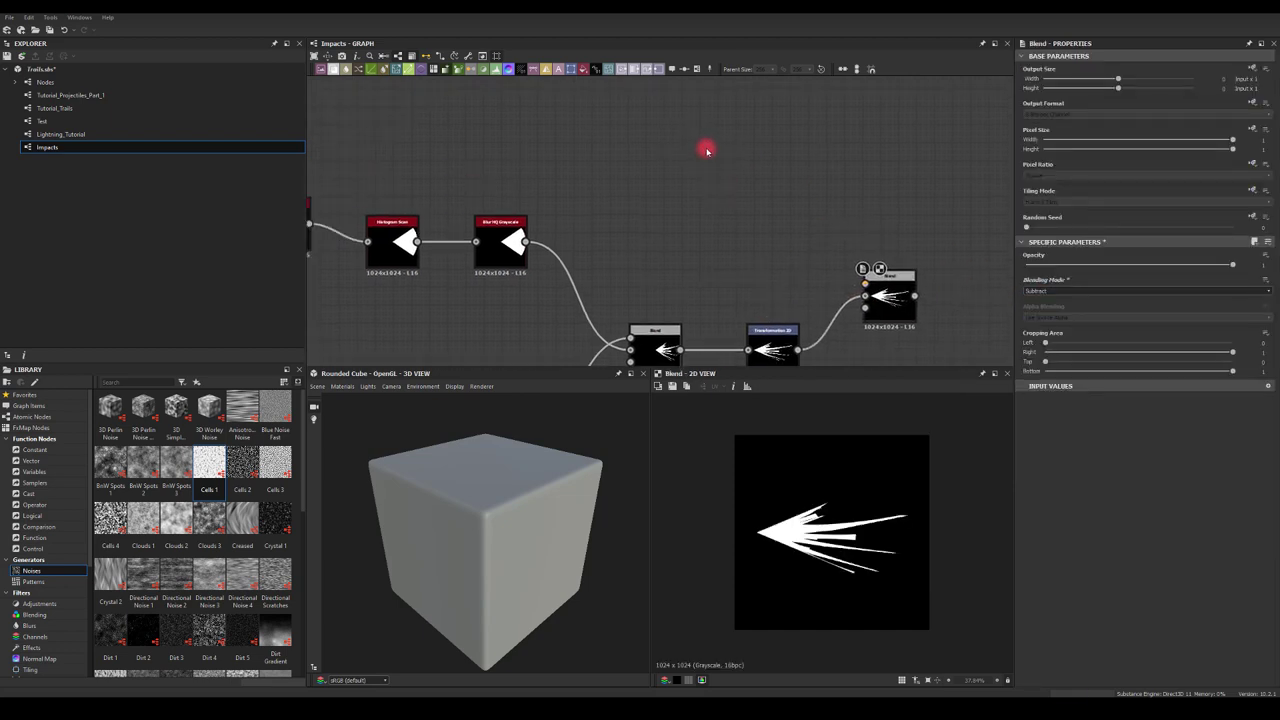
key("space")
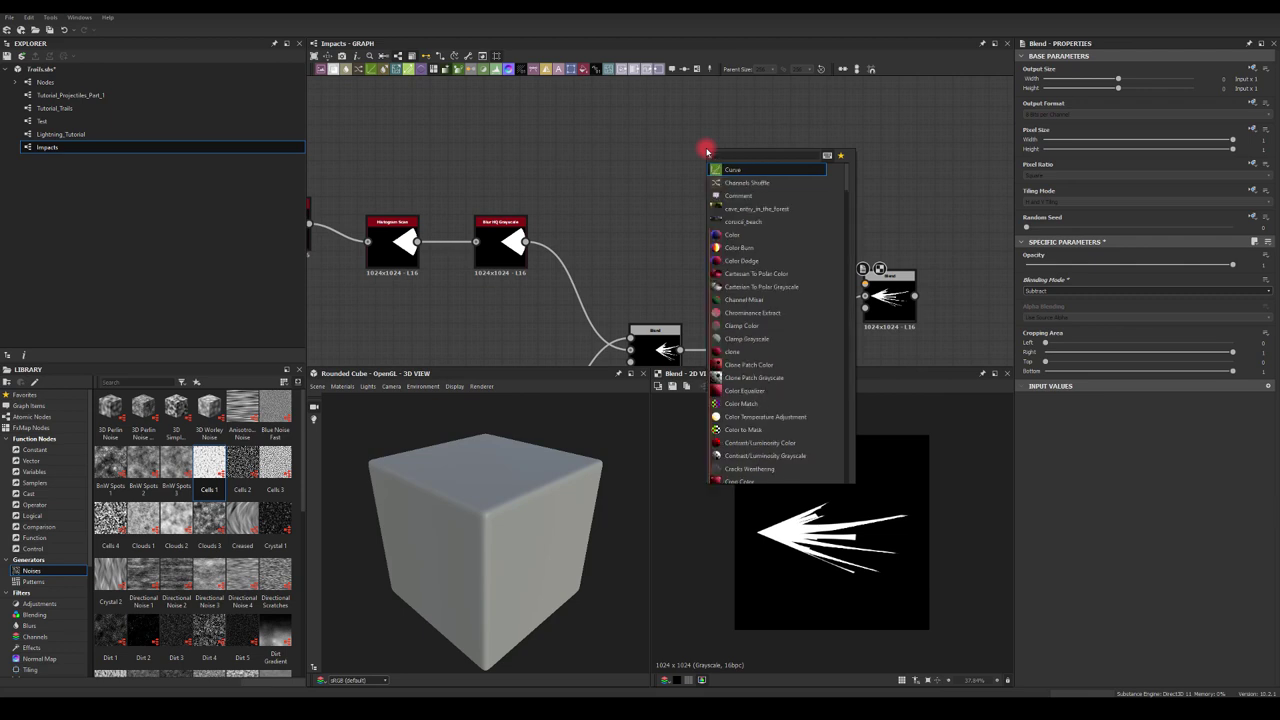
Step: Add a Cells 1 noise and a Blend node fed by it
type("cel")
key("Return")
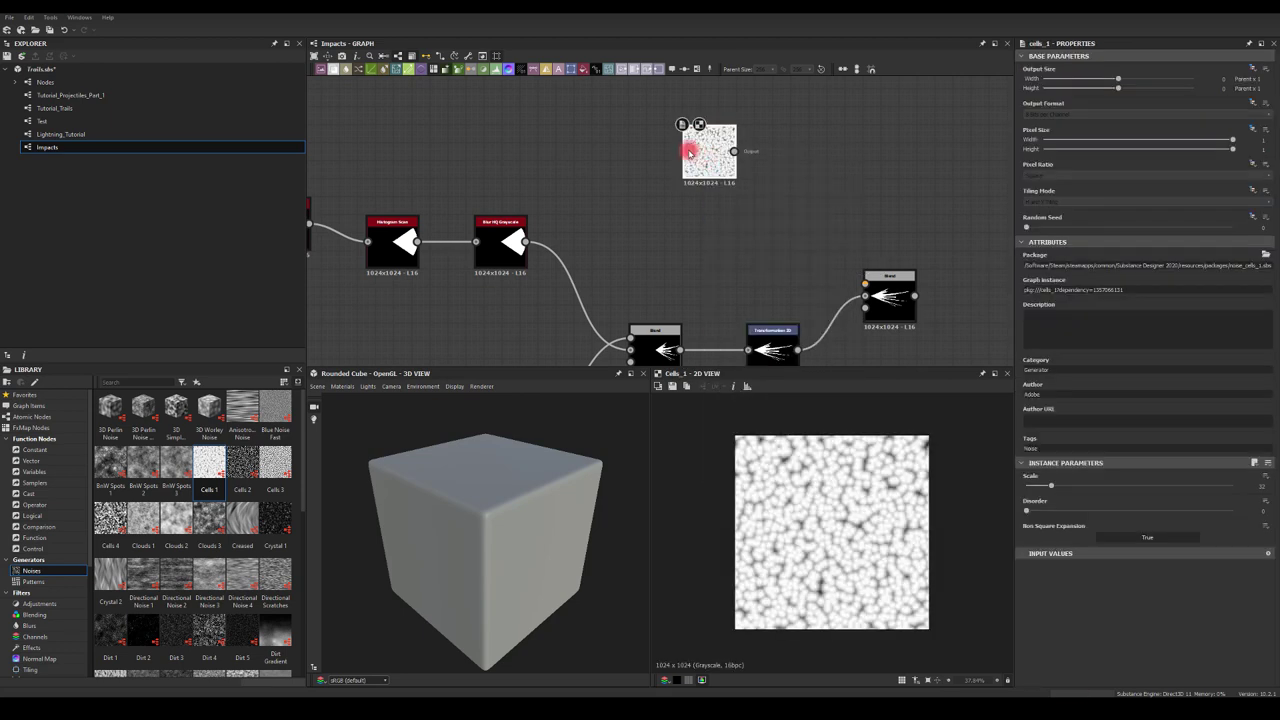
left_click_drag(713, 146, 794, 163)
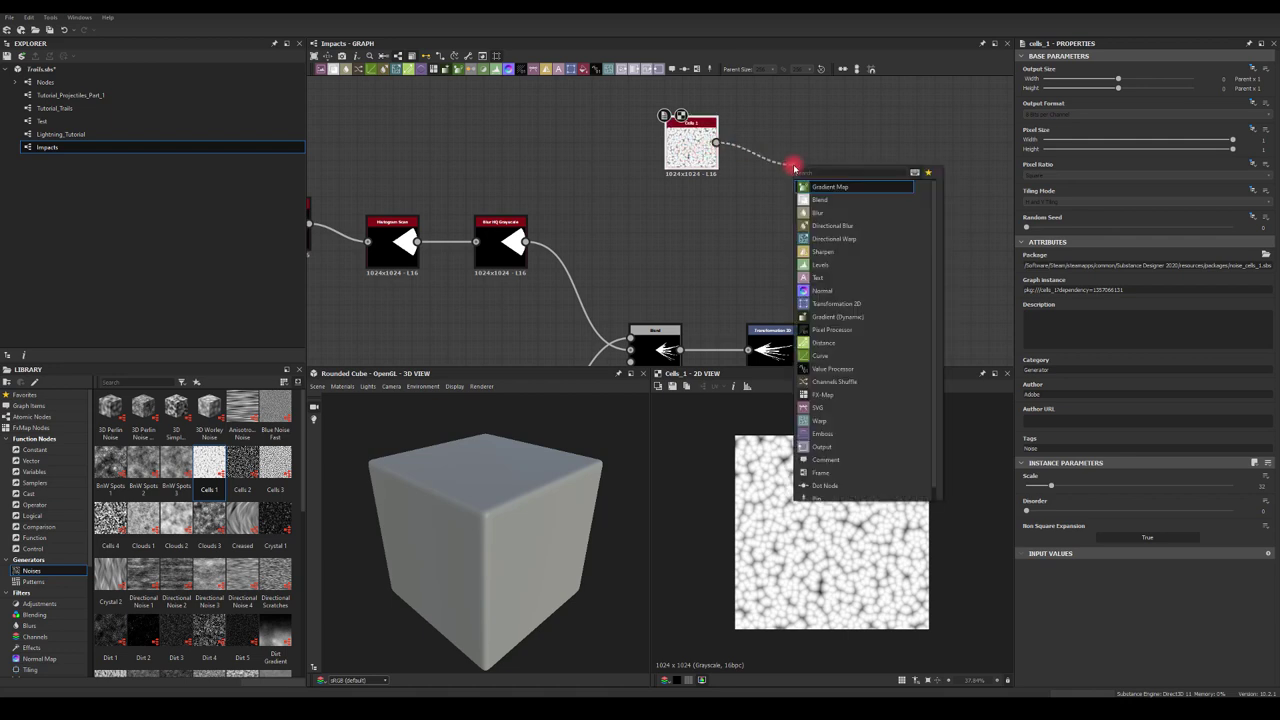
type("blend")
key("Return")
Step: Add a Shape set to Gradation with a 180° angle and wire it into the Blend
key("space")
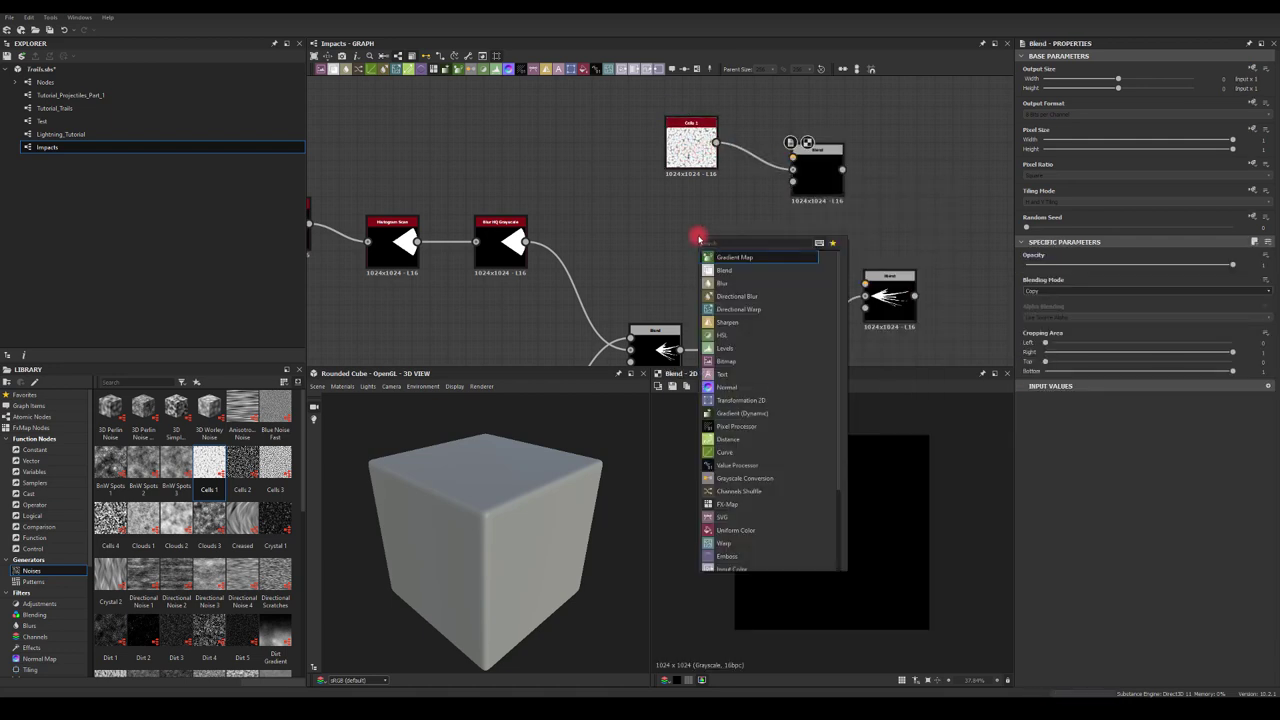
type("shape")
key("Return")
left_click_drag(716, 240, 795, 168)
left_click(674, 246)
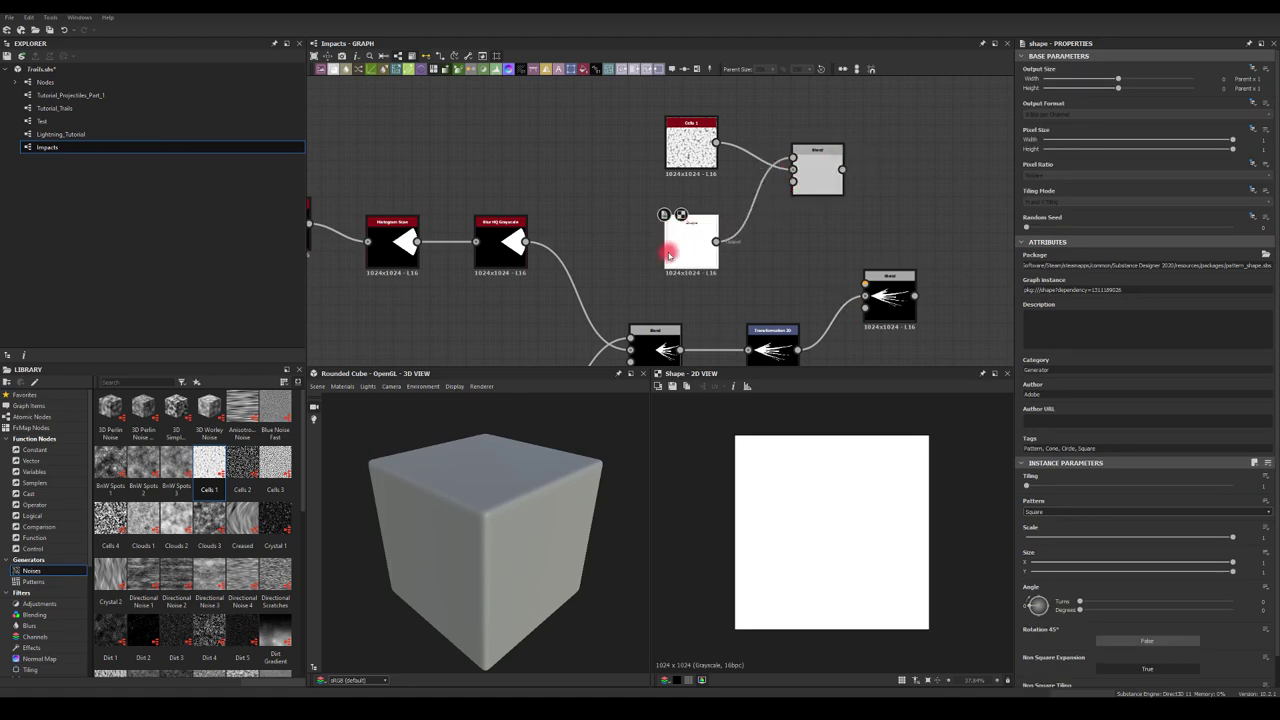
left_click(1035, 515)
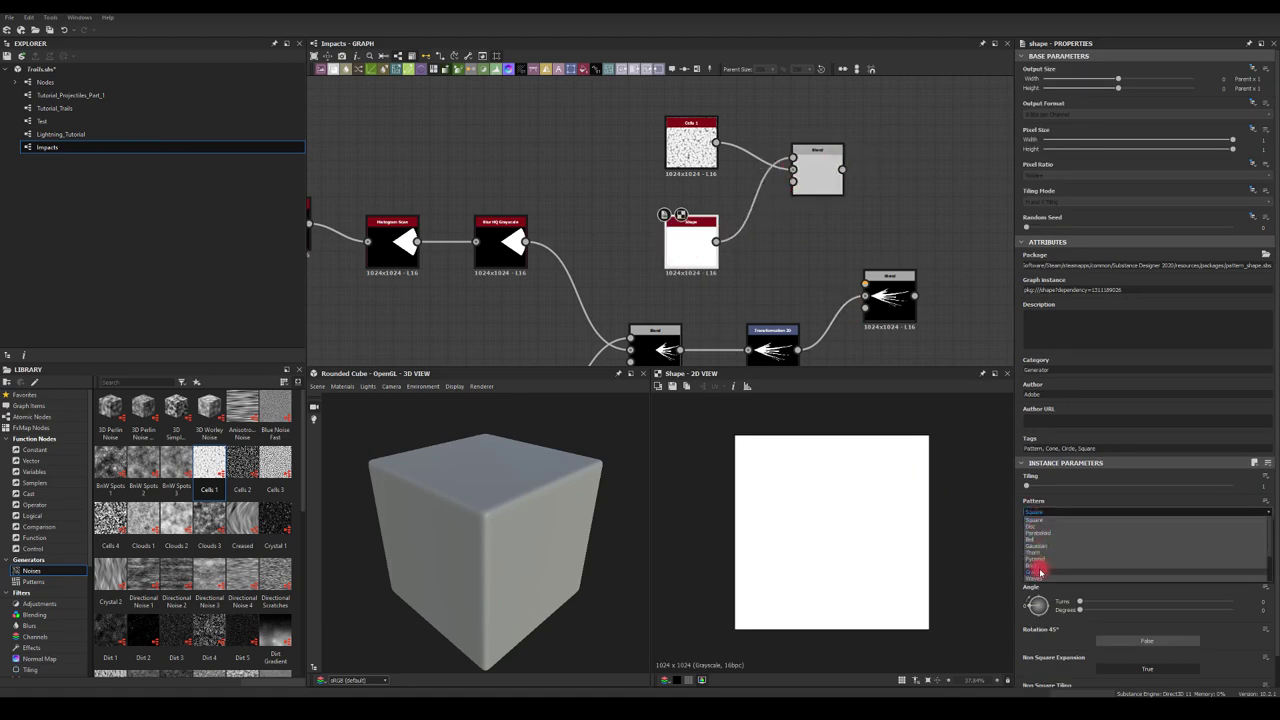
left_click(1040, 572)
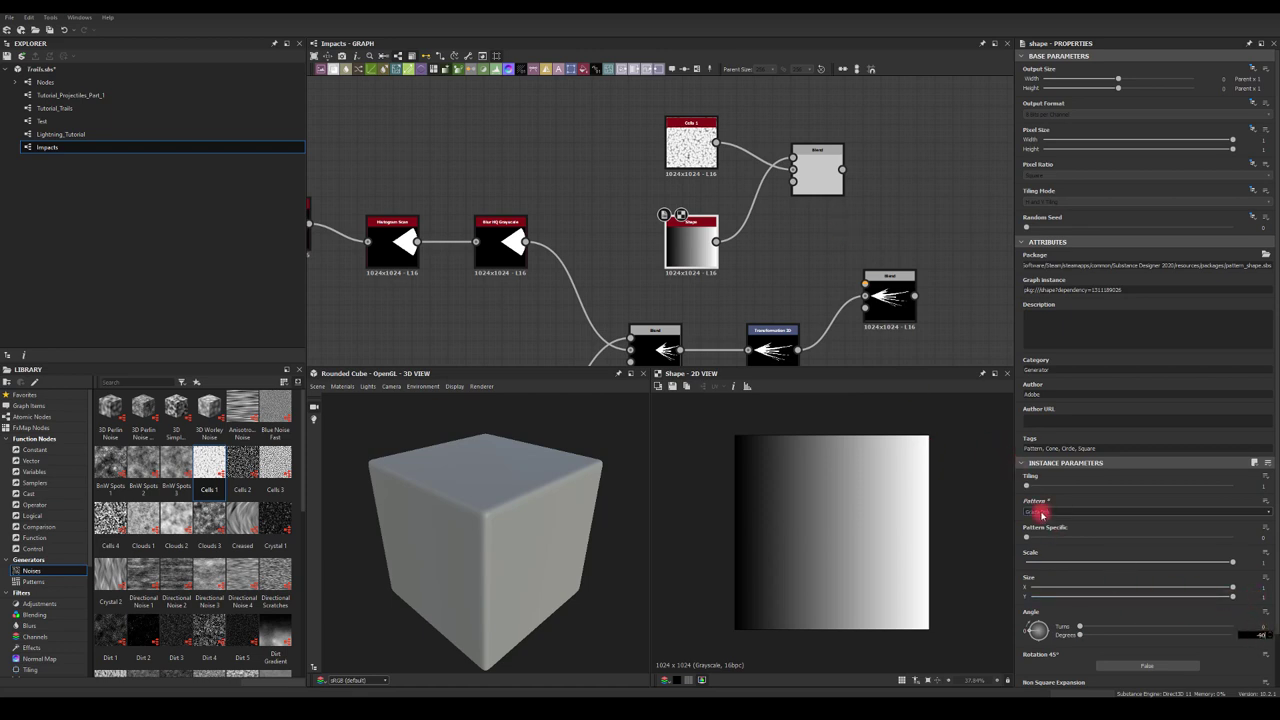
key("Return")
double_click(1240, 634)
type("180")
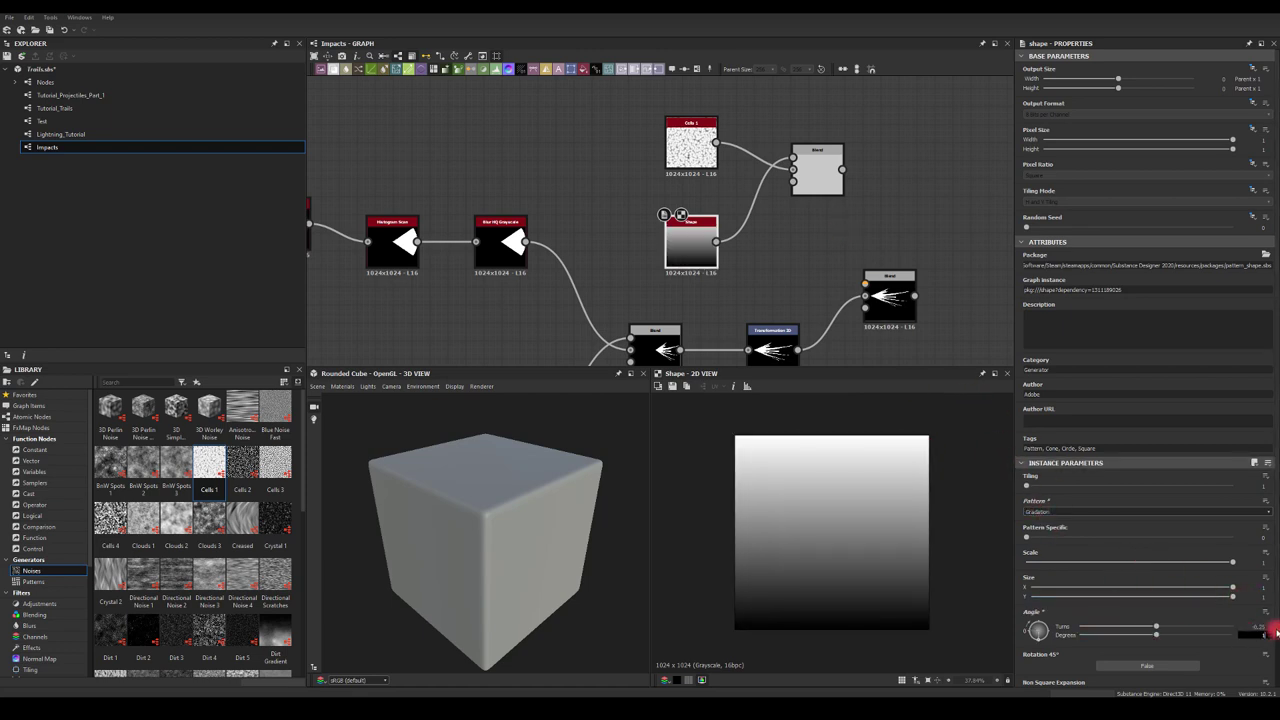
key("Return")
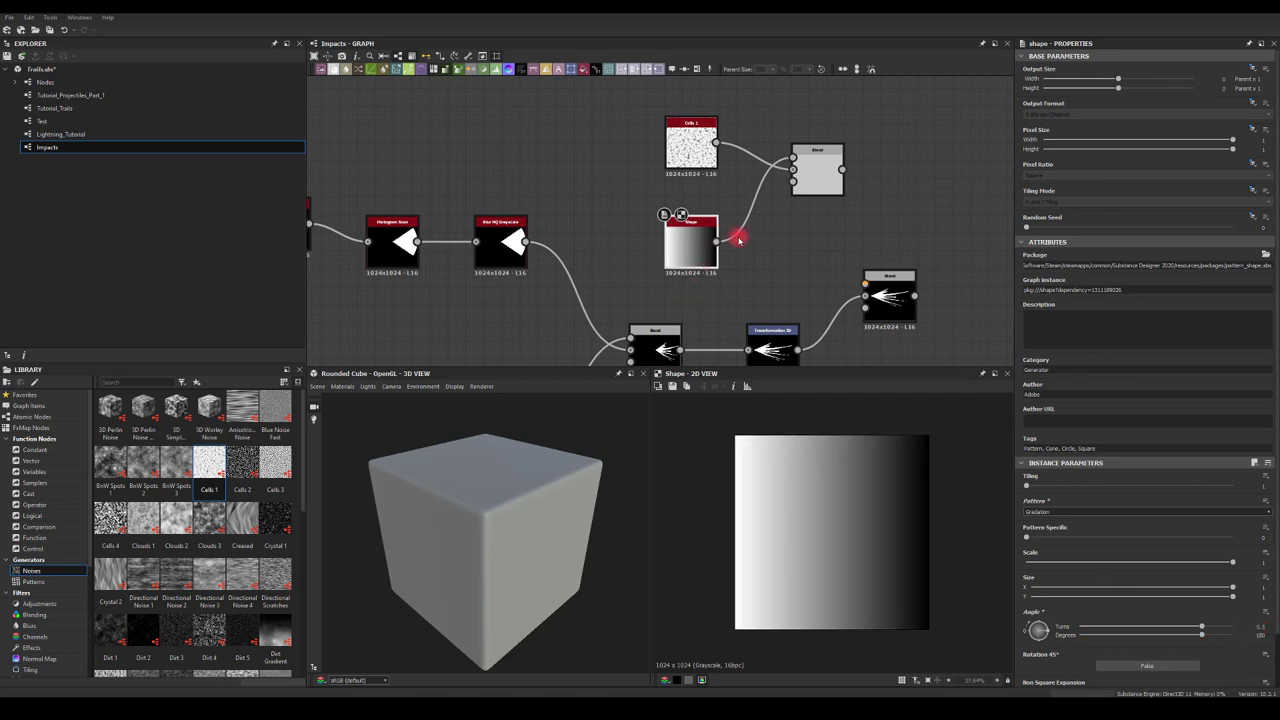
left_click_drag(739, 240, 722, 240)
Step: Set the Blend mode to Multiply and add a Histogram Scan after the Shape
left_click(814, 171)
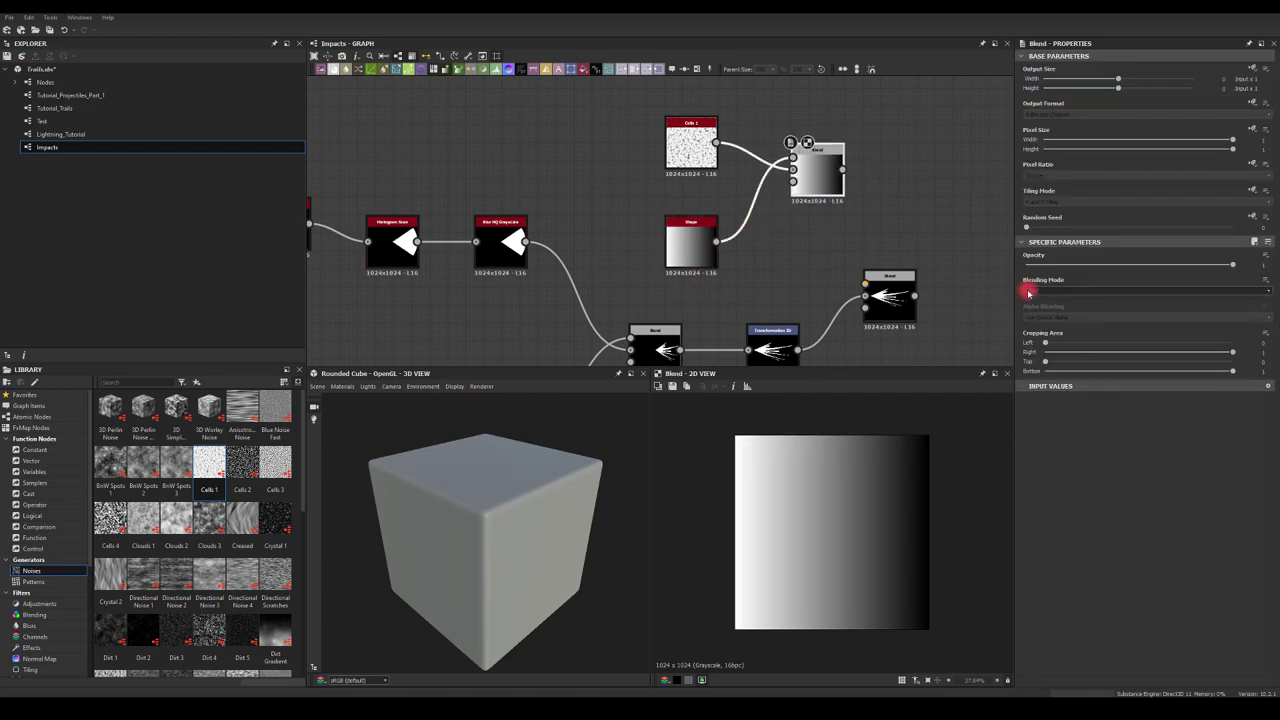
left_click(1029, 293)
left_click(1035, 318)
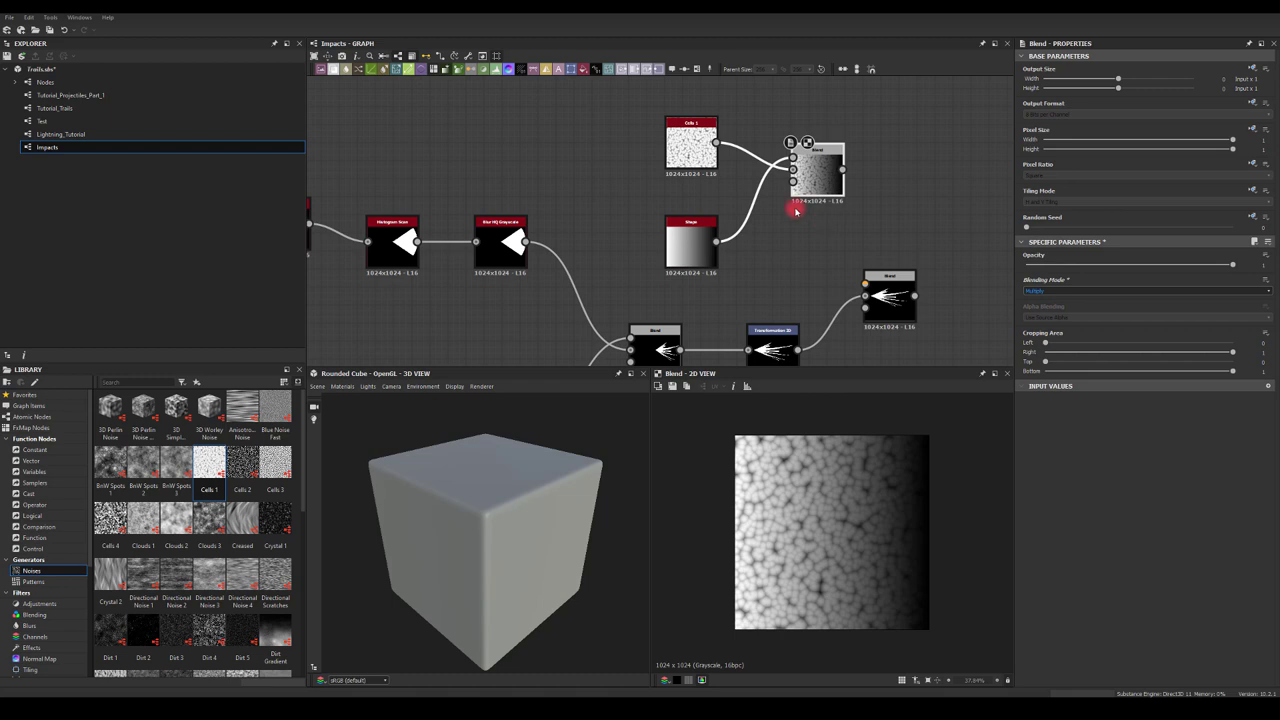
left_click_drag(758, 254, 760, 256)
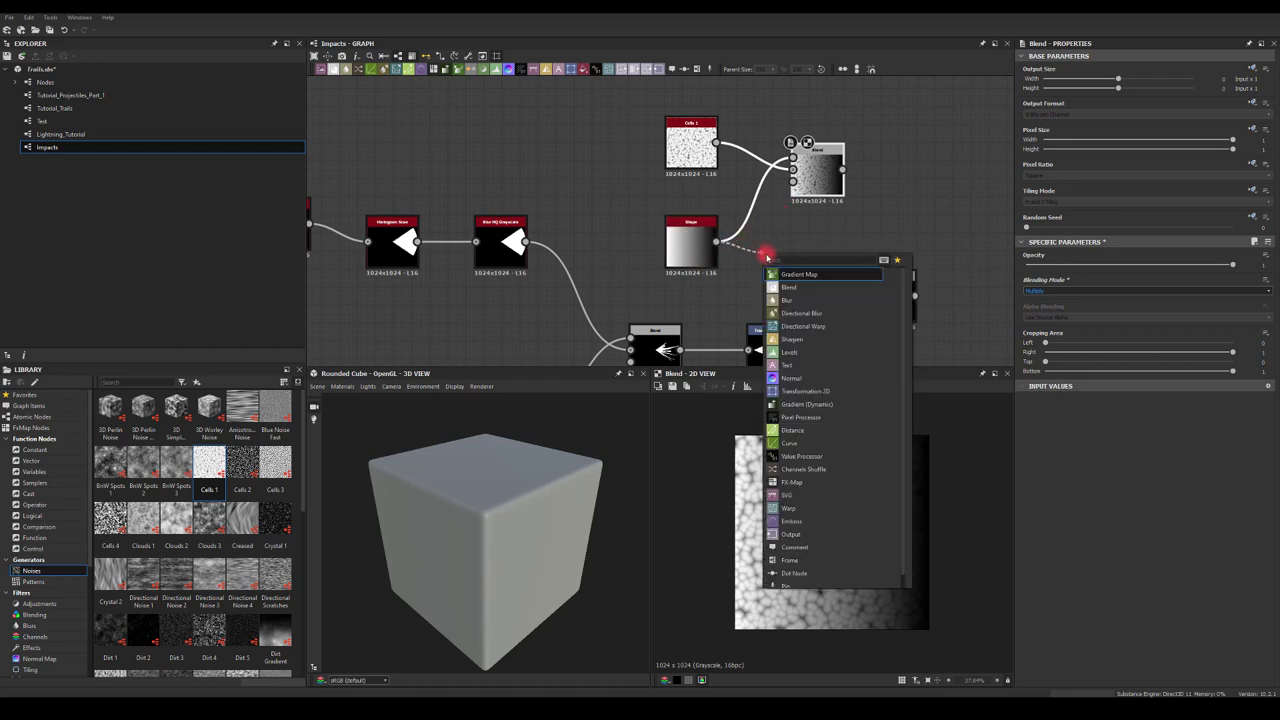
type("scan")
left_click(790, 326)
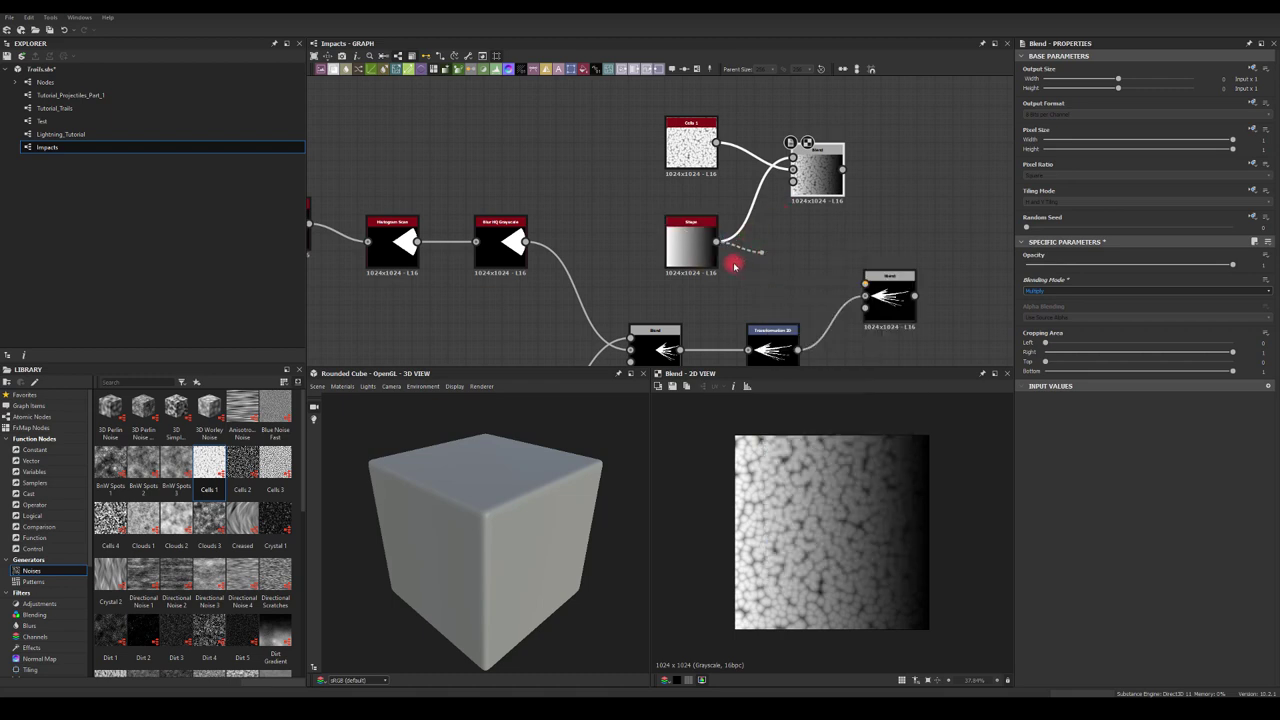
Step: Plug the Histogram Scan into the Blend's top input, sharpen it into a left white band, and tidy the nodes
left_click_drag(810, 262, 877, 161)
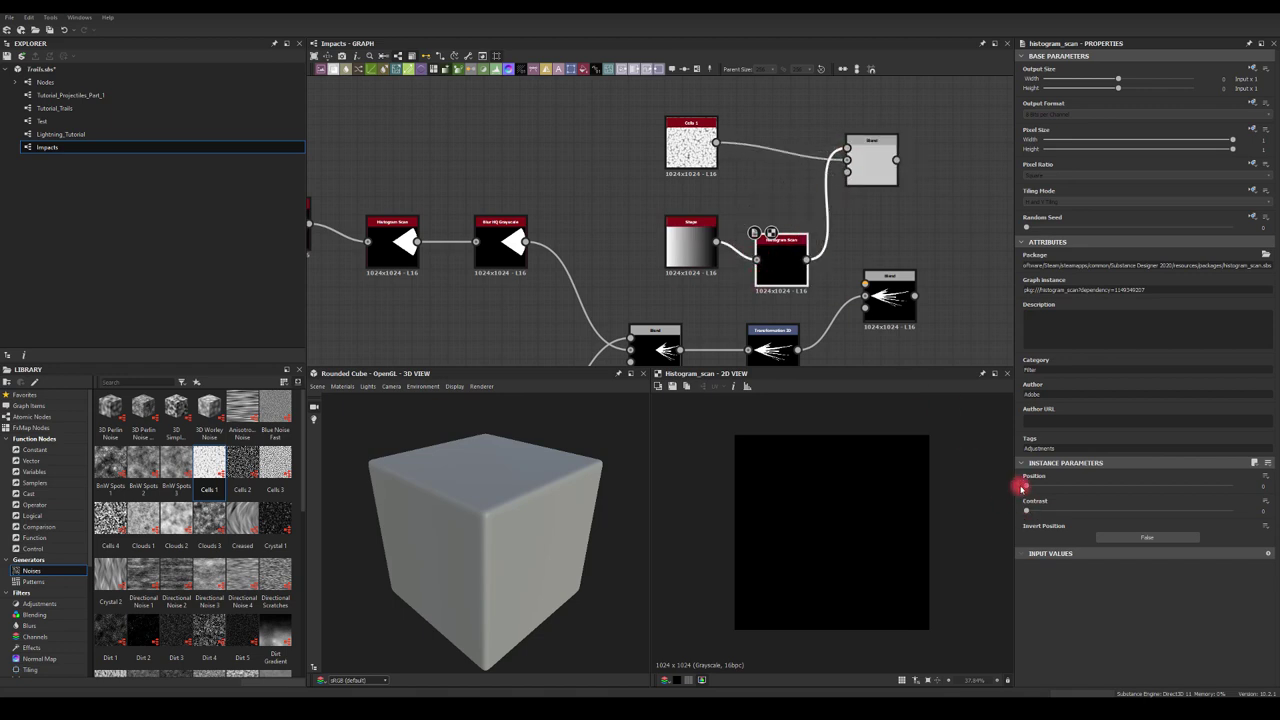
left_click_drag(1029, 488, 1218, 522)
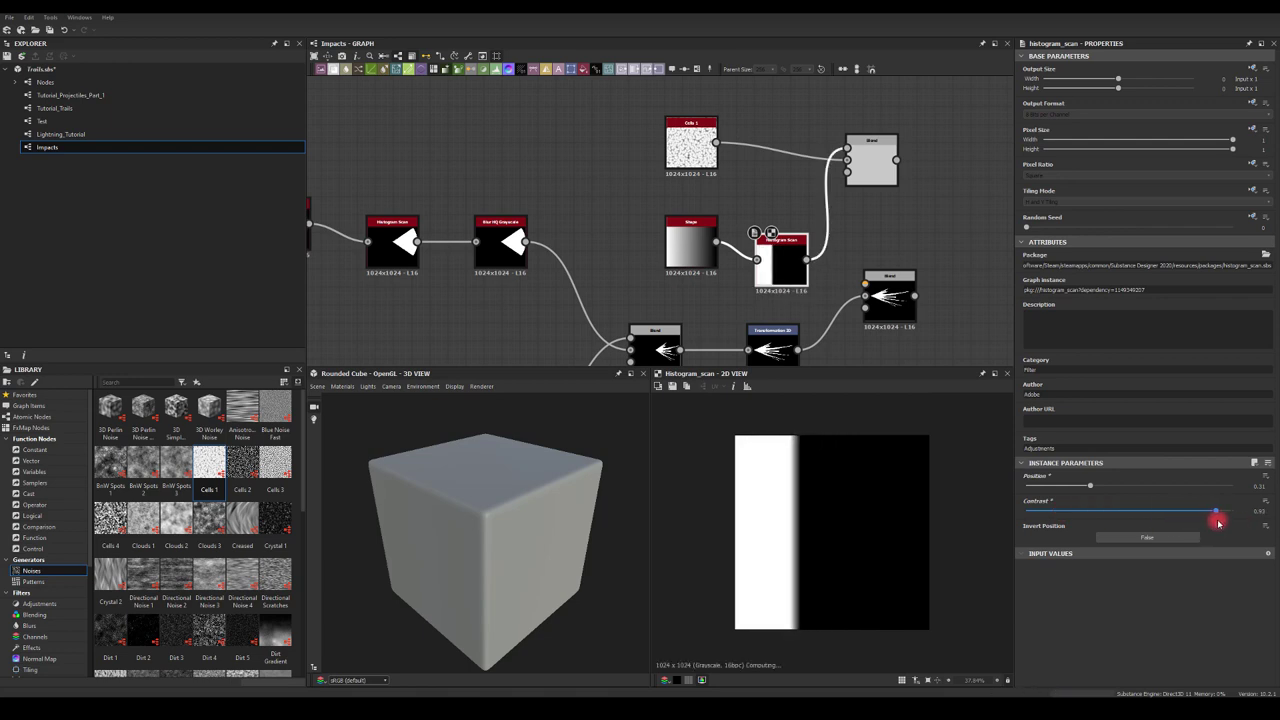
double_click(871, 163)
middle_click_drag(880, 249, 822, 236)
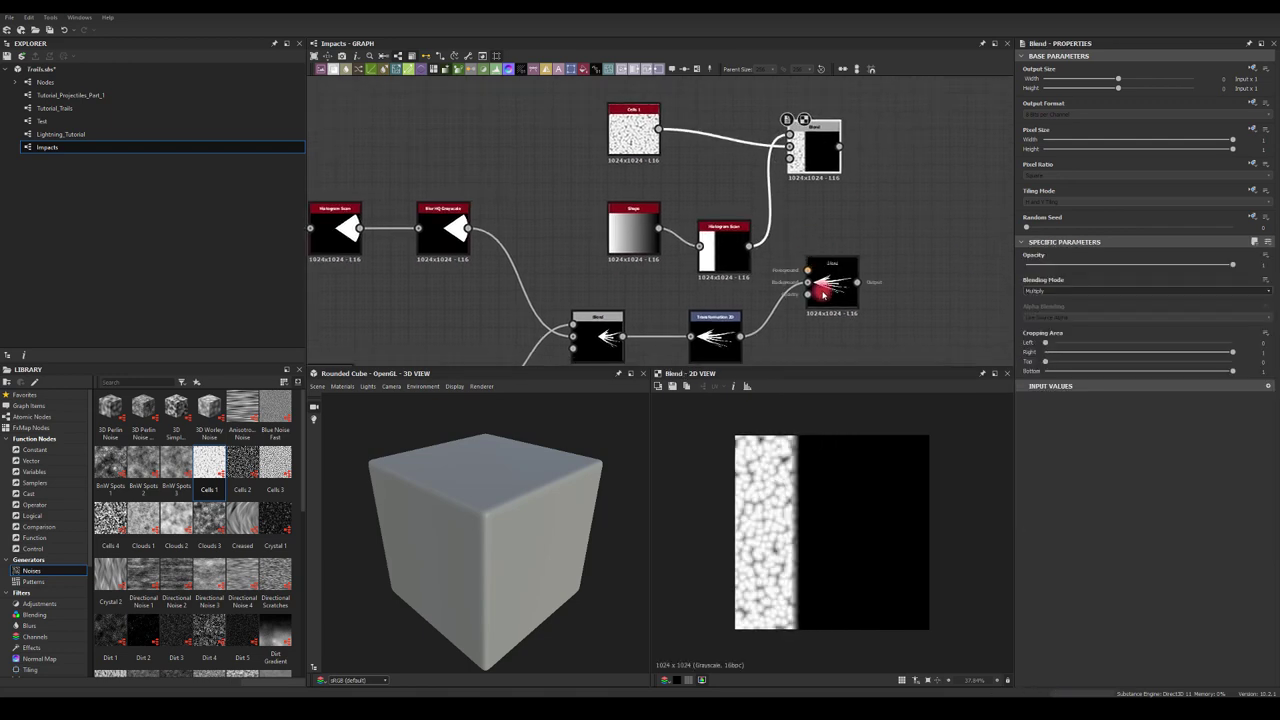
left_click_drag(822, 292, 946, 282)
left_click_drag(809, 146, 896, 154)
Step: Add a Histogram Scan after the top Blend with raised Position and Contrast, feeding the Subtract Blend
type("scan")
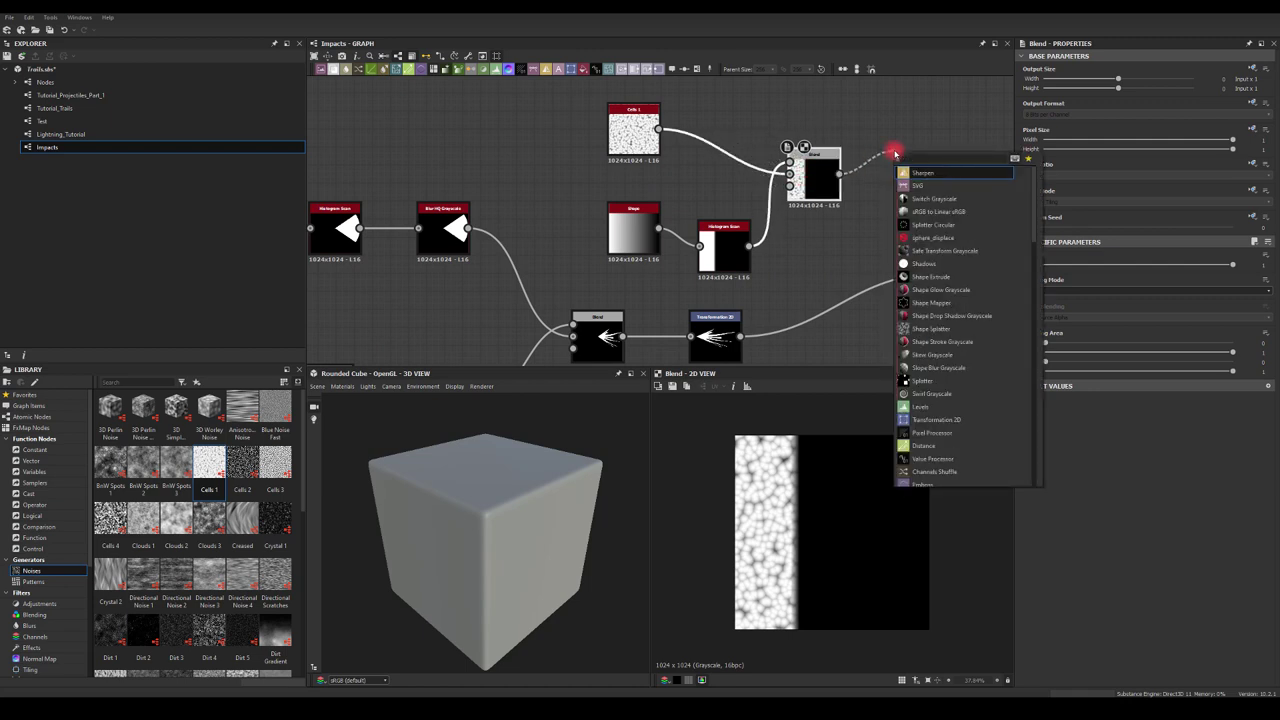
left_click(933, 224)
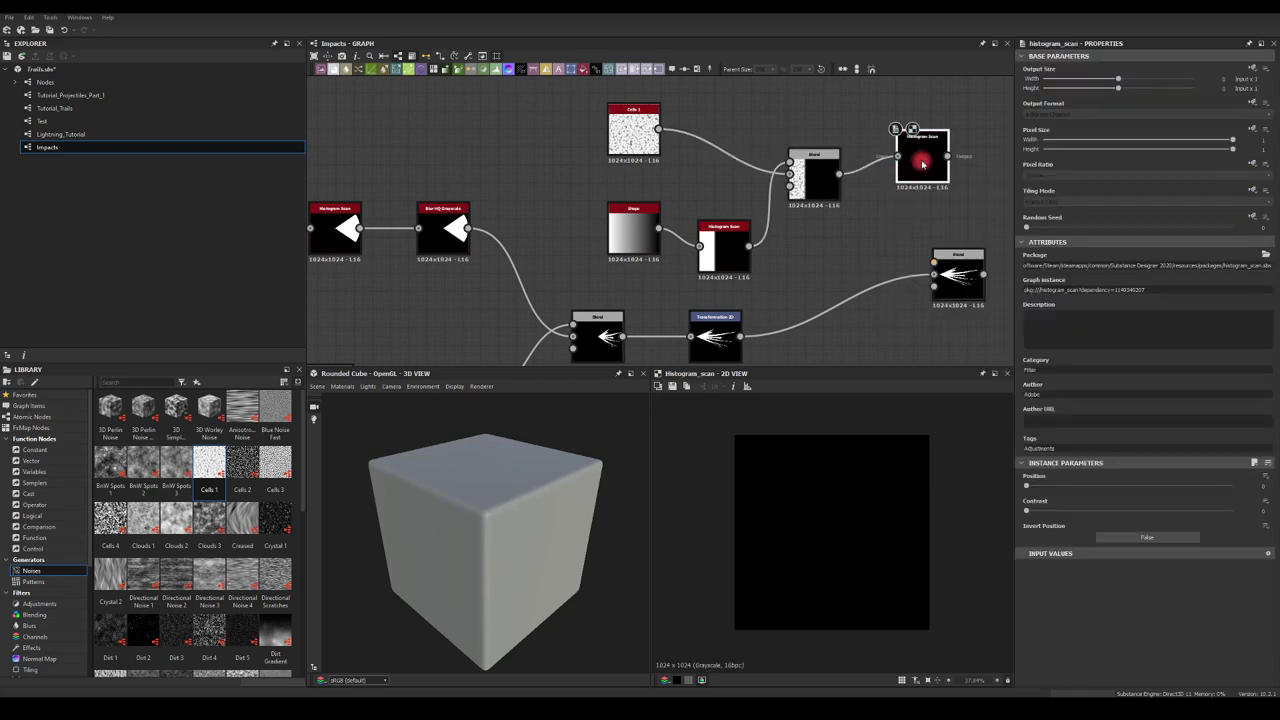
left_click_drag(1035, 487, 1183, 520)
left_click(1030, 513)
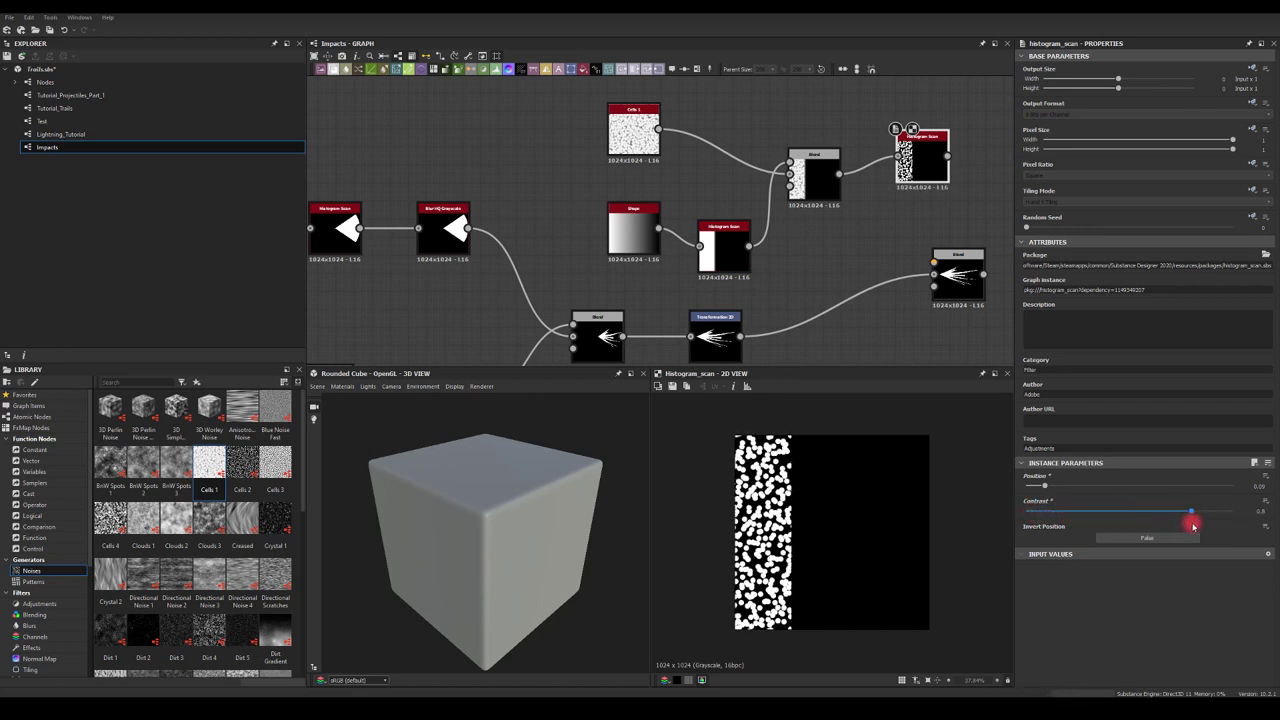
middle_click_drag(886, 220, 829, 209)
left_click_drag(851, 138, 937, 212)
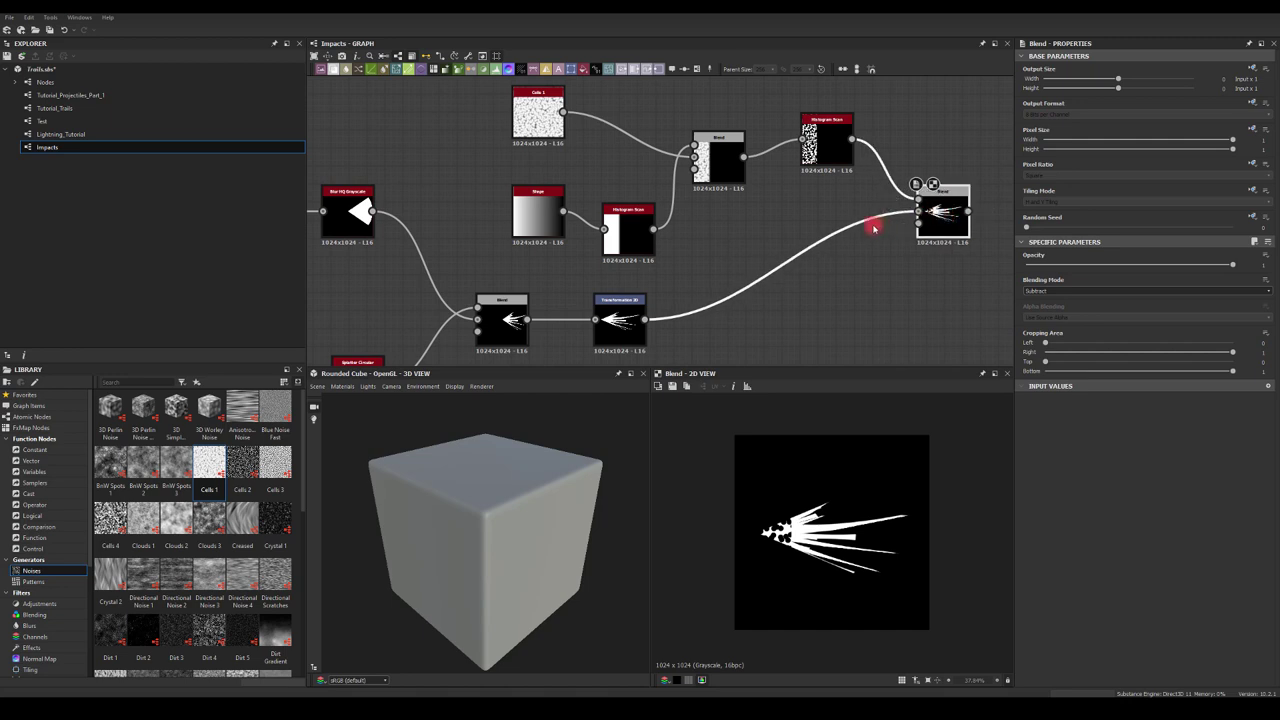
Step: Make the Cells 1 cells larger and rearrange the Blend and Histogram Scan nodes
left_click(528, 108)
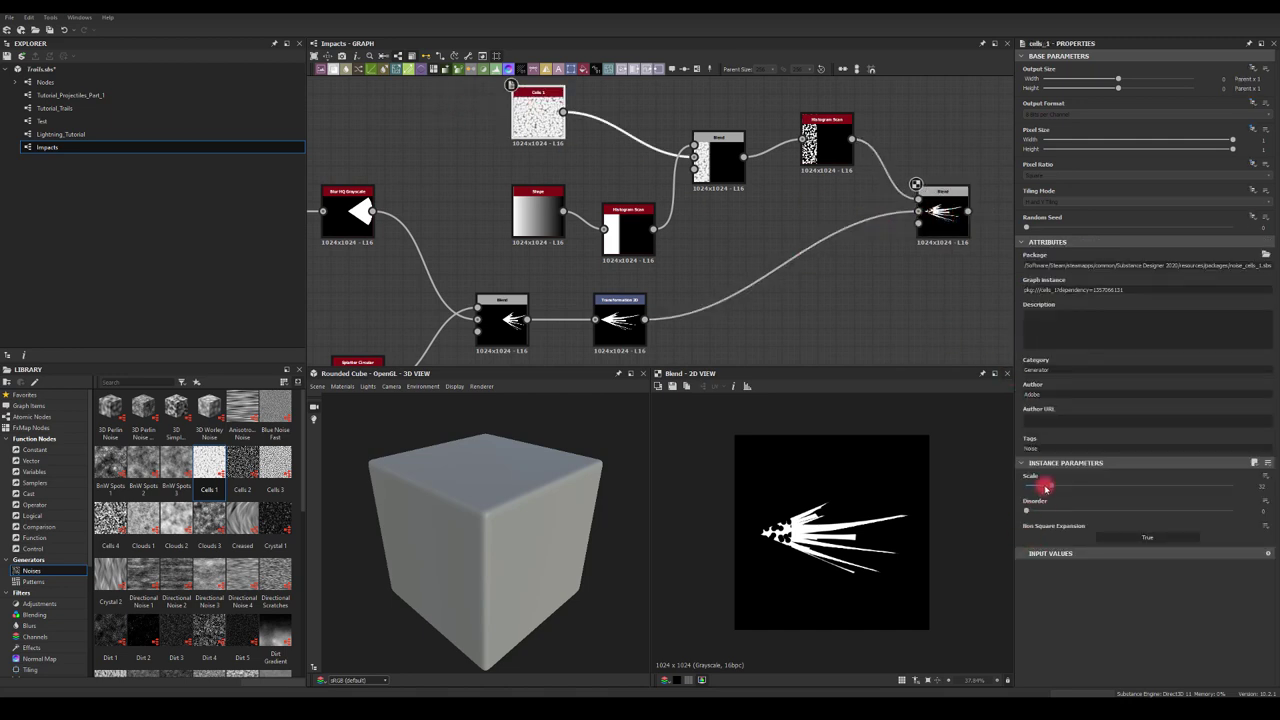
left_click_drag(1045, 488, 1079, 515)
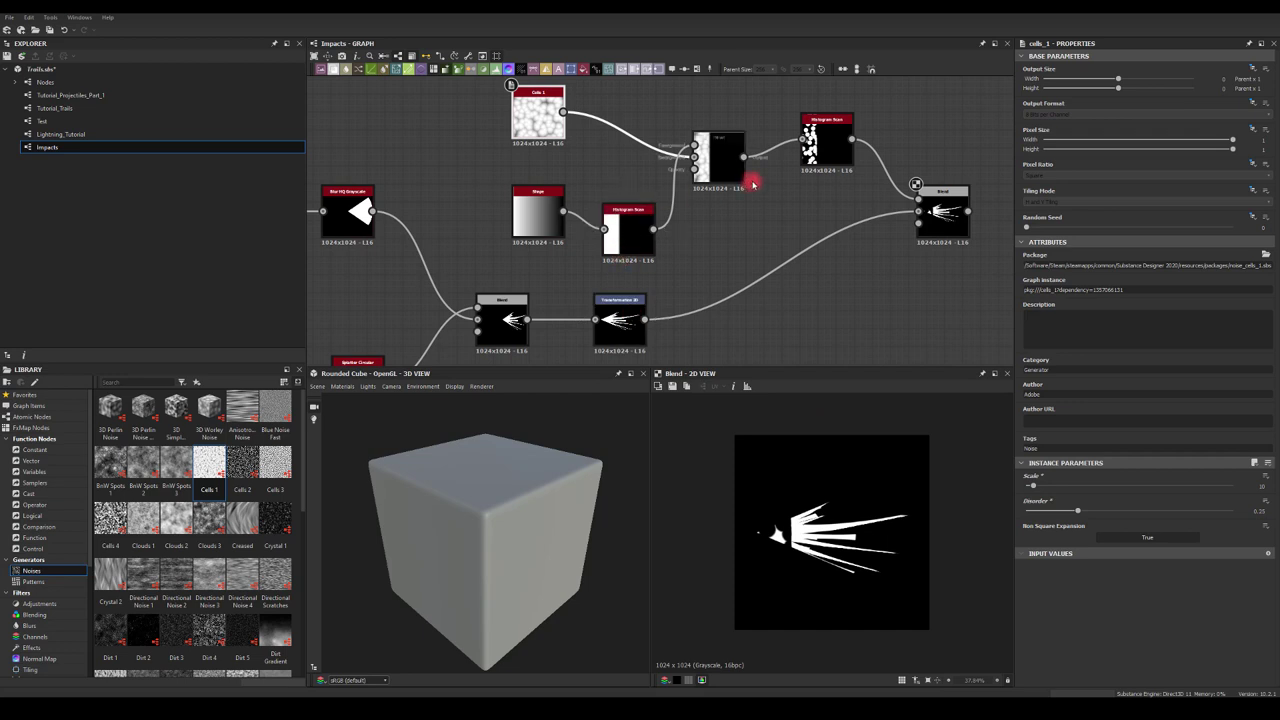
middle_click_drag(752, 200, 758, 300)
left_click_drag(740, 238, 740, 186)
left_click_drag(812, 238, 878, 205)
middle_click_drag(737, 269, 749, 209)
left_click_drag(681, 265, 754, 252)
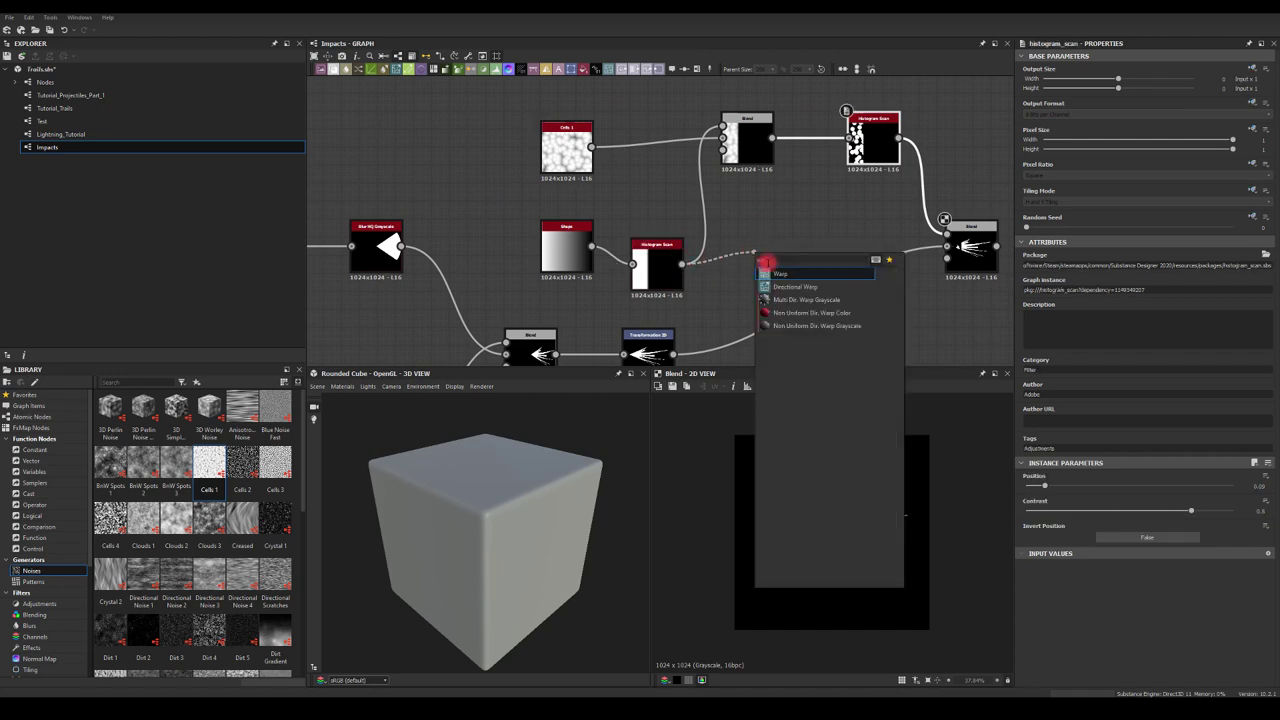
Step: Add a Warp after the Histogram Scan, driven by a new Perlin Noise, with tiling turned off
left_click(780, 278)
middle_click_drag(732, 321, 754, 274)
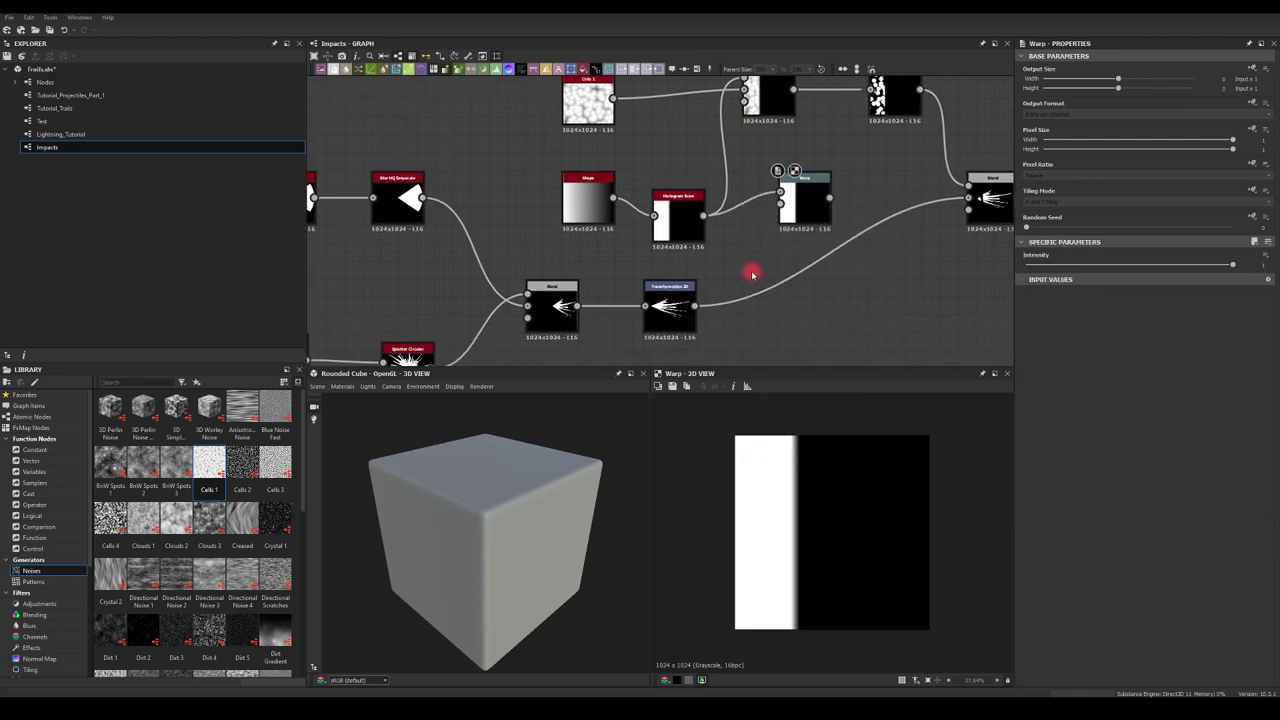
key("space")
type("perm")
left_click(766, 305)
left_click_drag(776, 266, 781, 197)
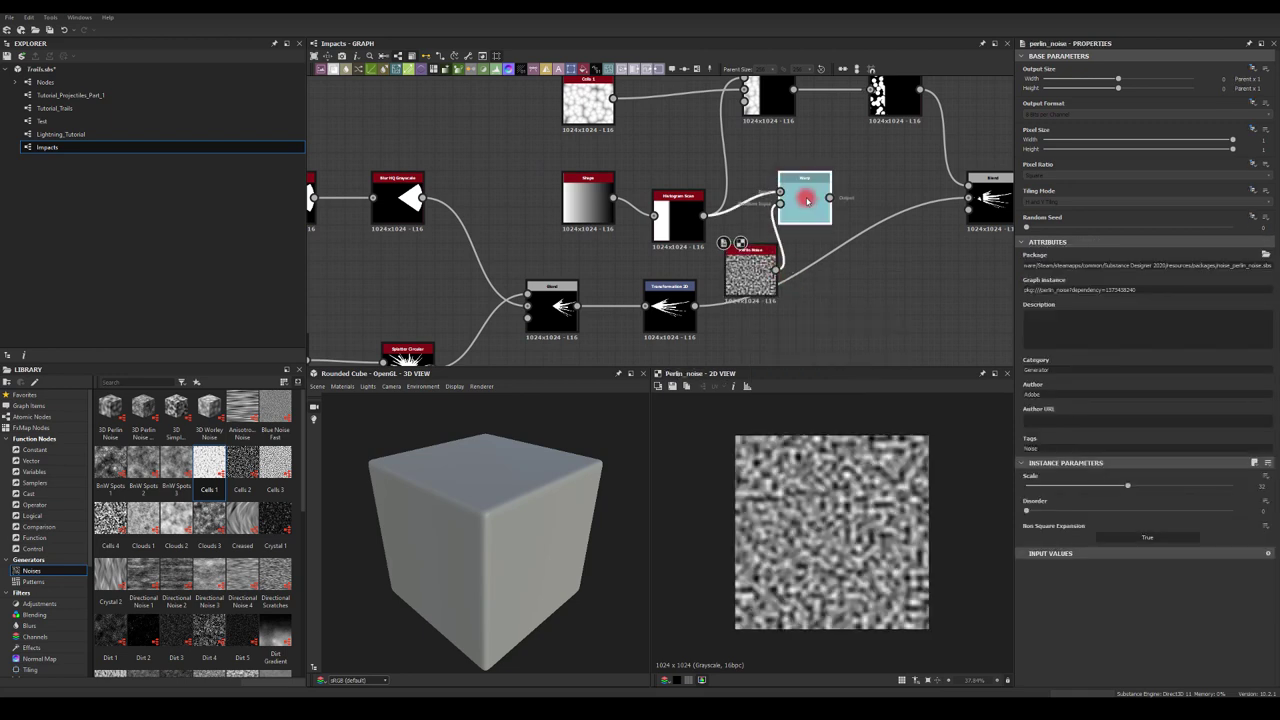
double_click(836, 177)
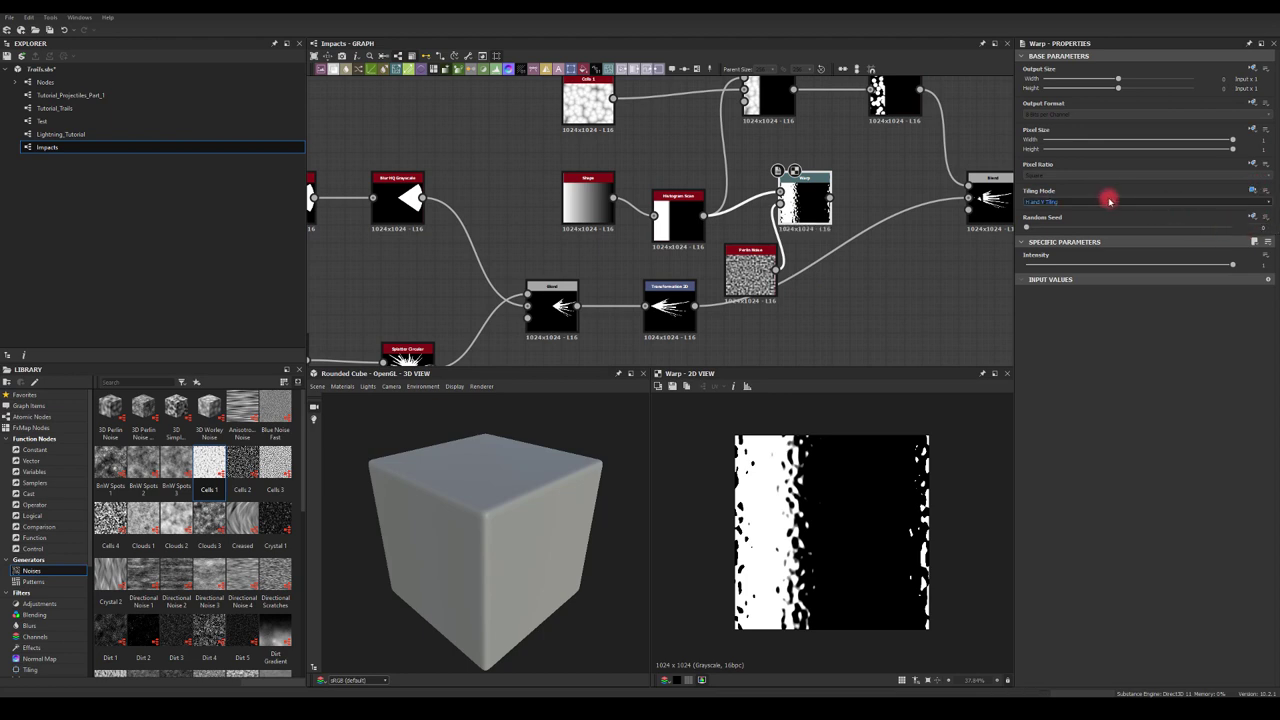
left_click(1038, 204)
left_click(1040, 207)
Step: Lower the Perlin Noise scale and reduce the Warp intensity to about 2.8
middle_click_drag(874, 191, 849, 194)
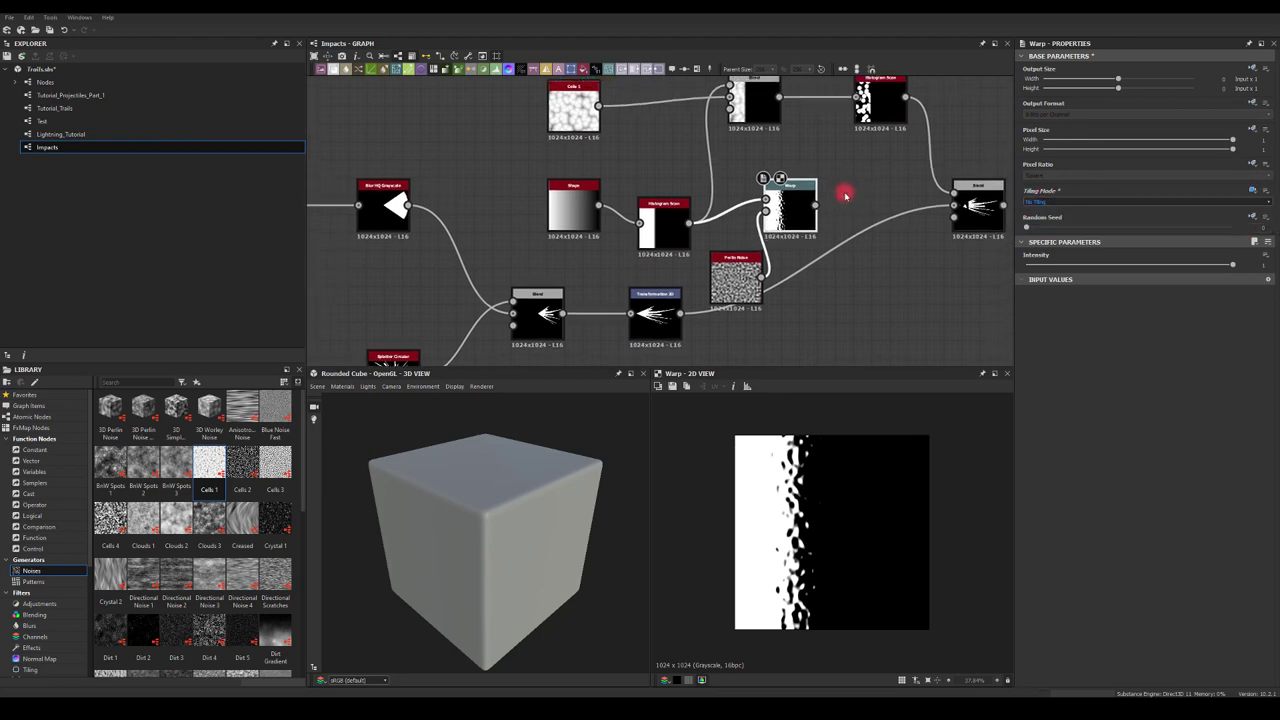
left_click(735, 281)
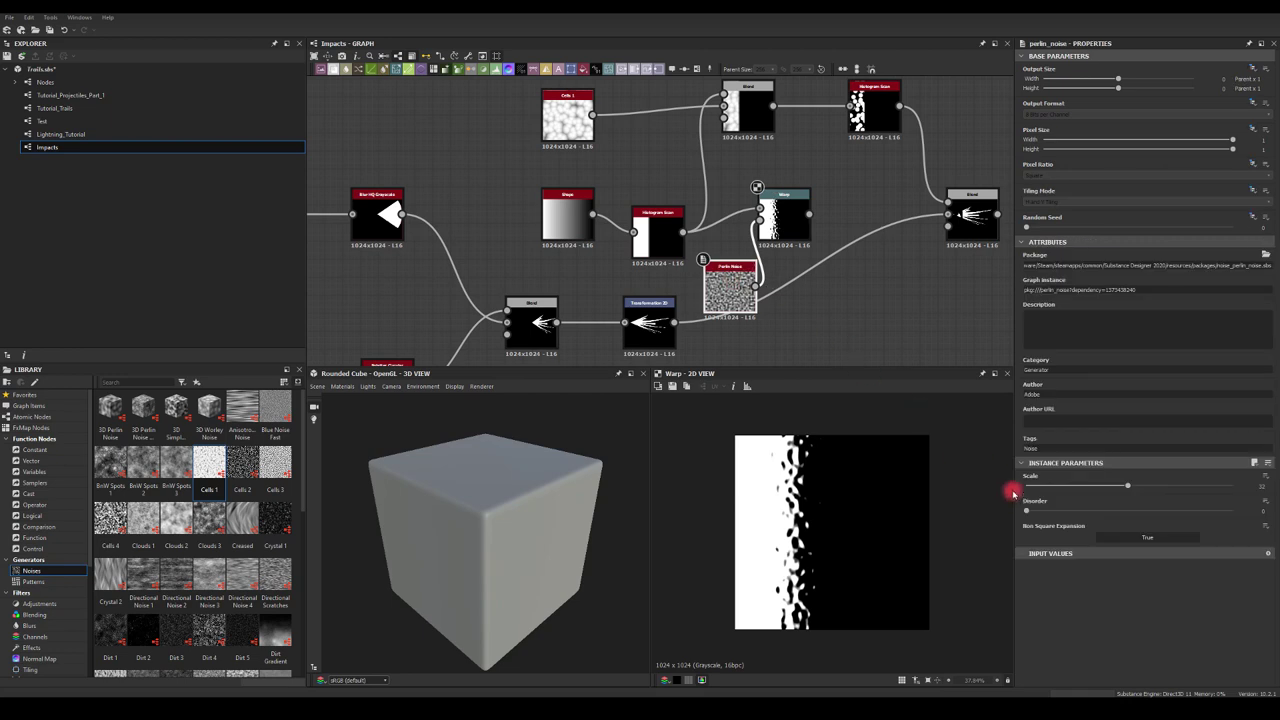
left_click_drag(1121, 486, 1071, 479)
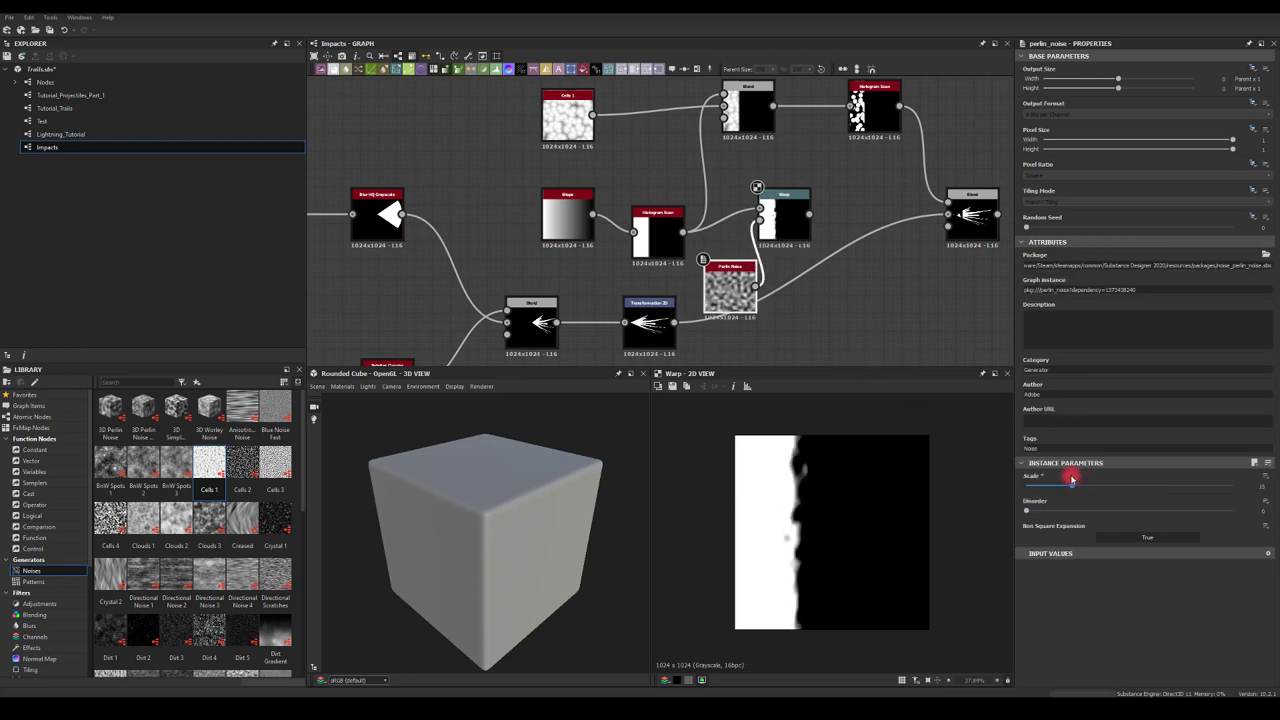
left_click(786, 220)
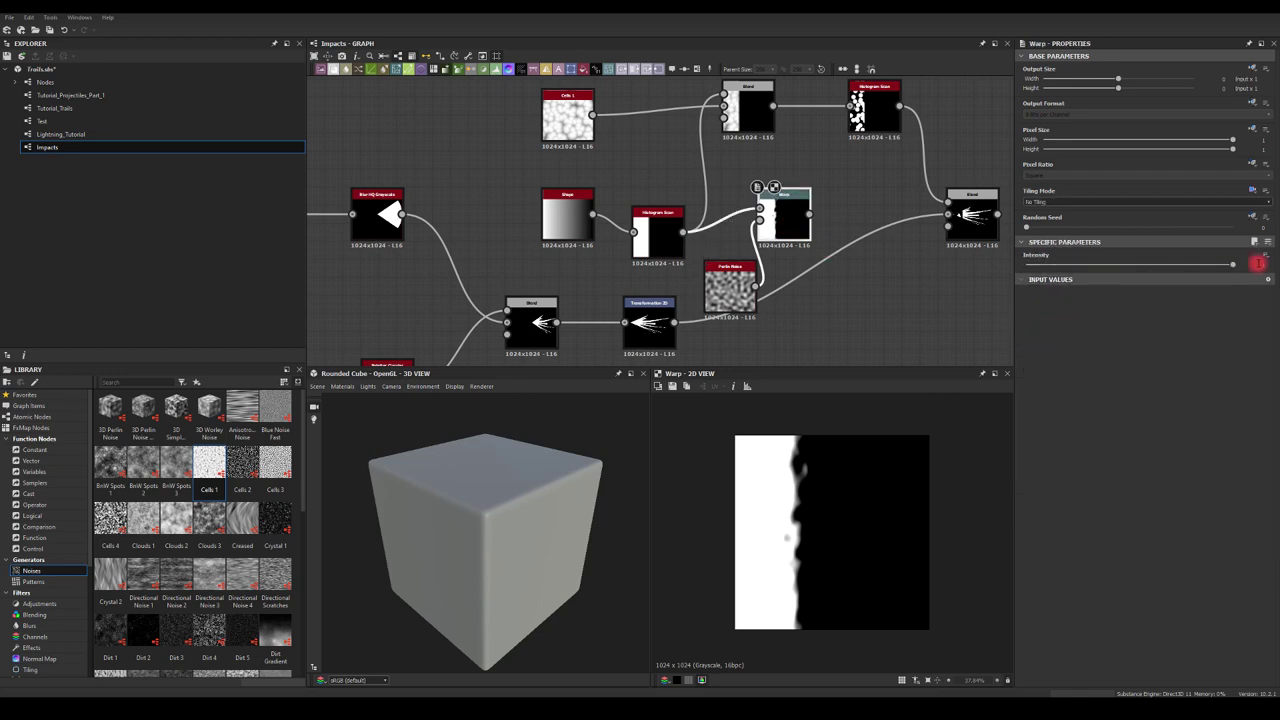
left_click_drag(1259, 264, 1039, 270)
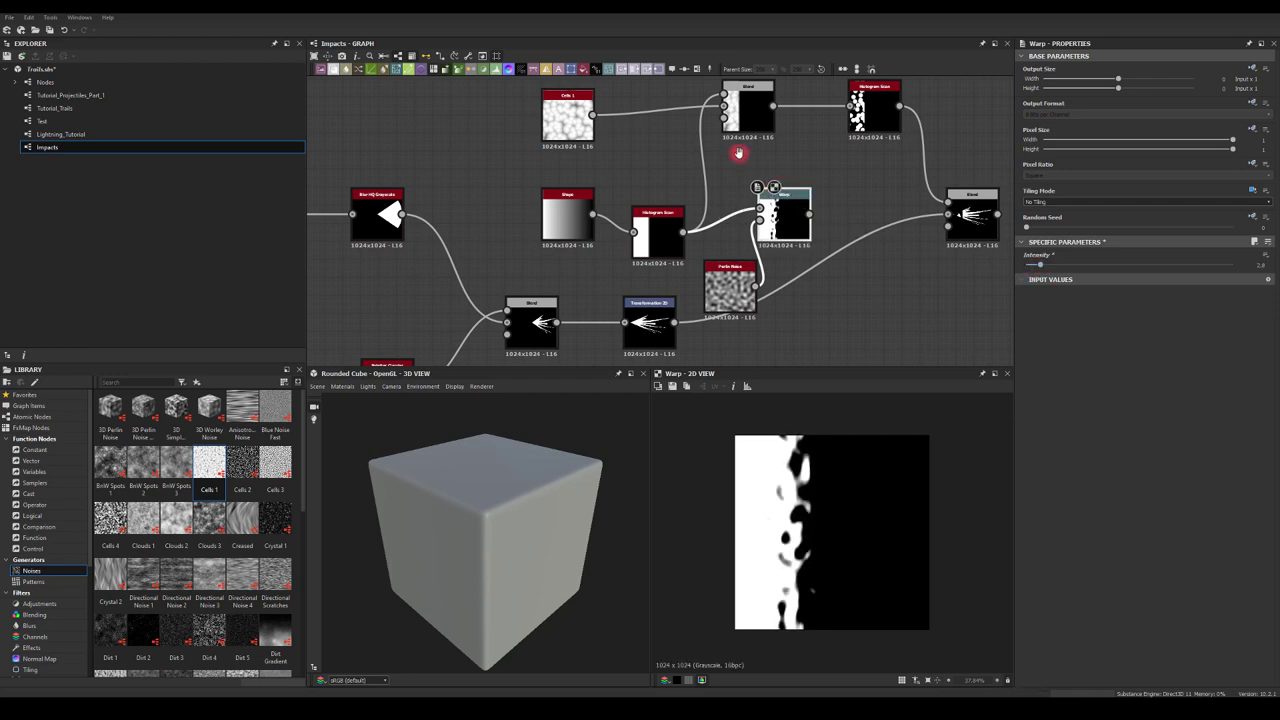
scroll(739, 152, "down", 1)
middle_click_drag(739, 152, 815, 177)
scroll(830, 190, "down", 1)
left_click_drag(855, 207, 995, 220)
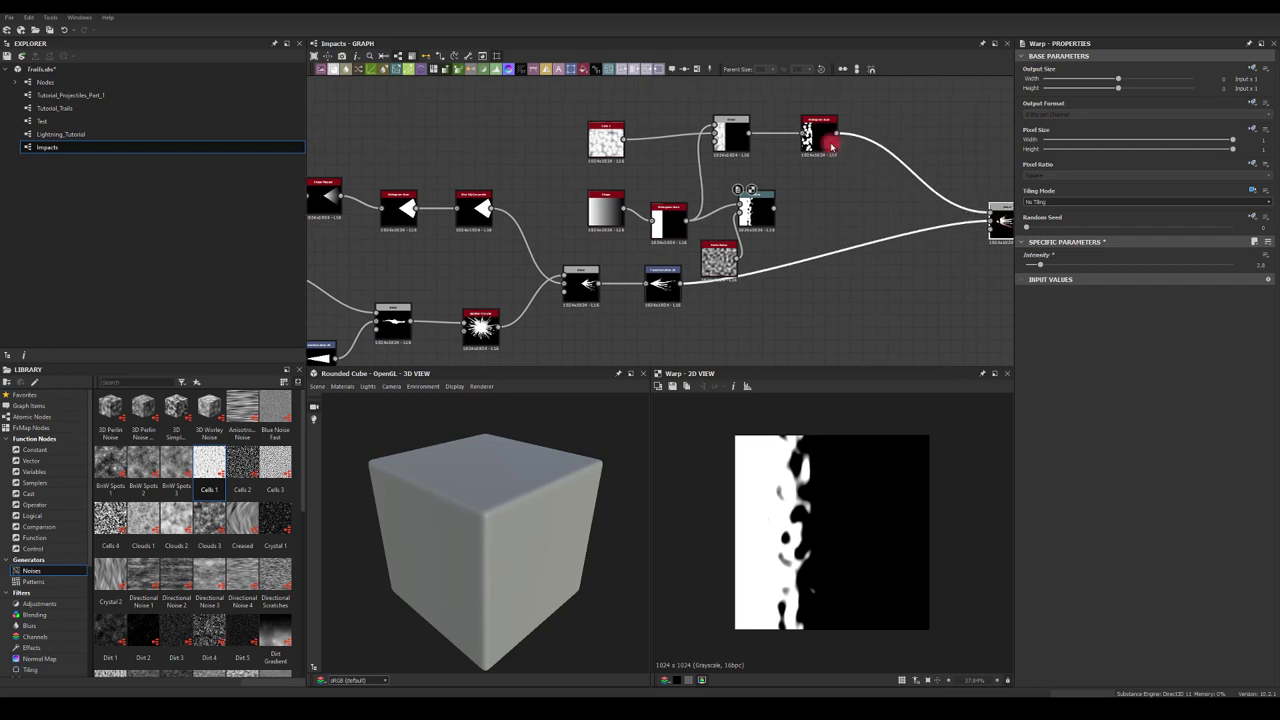
Step: Spread out the Blend, Histogram Scan, Warp and Perlin Noise nodes and preview the final Blend
left_click_drag(808, 143, 916, 166)
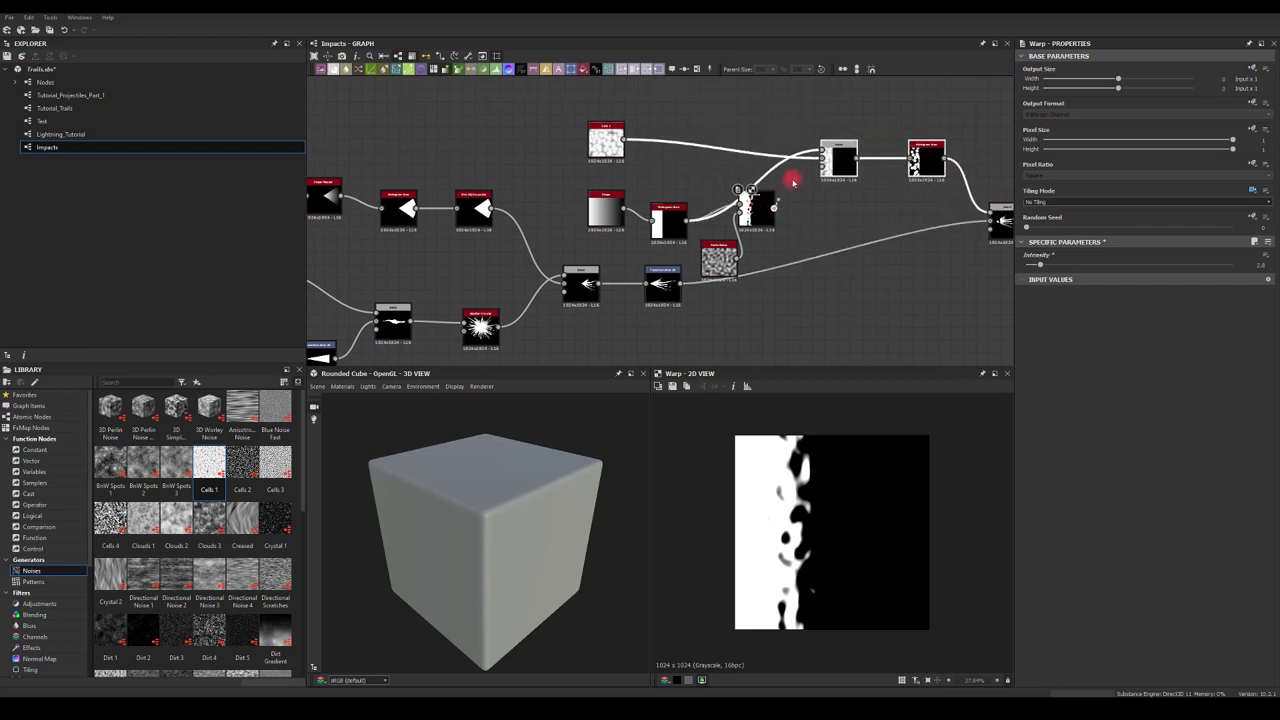
left_click_drag(757, 212, 755, 188)
left_click_drag(729, 256, 725, 243)
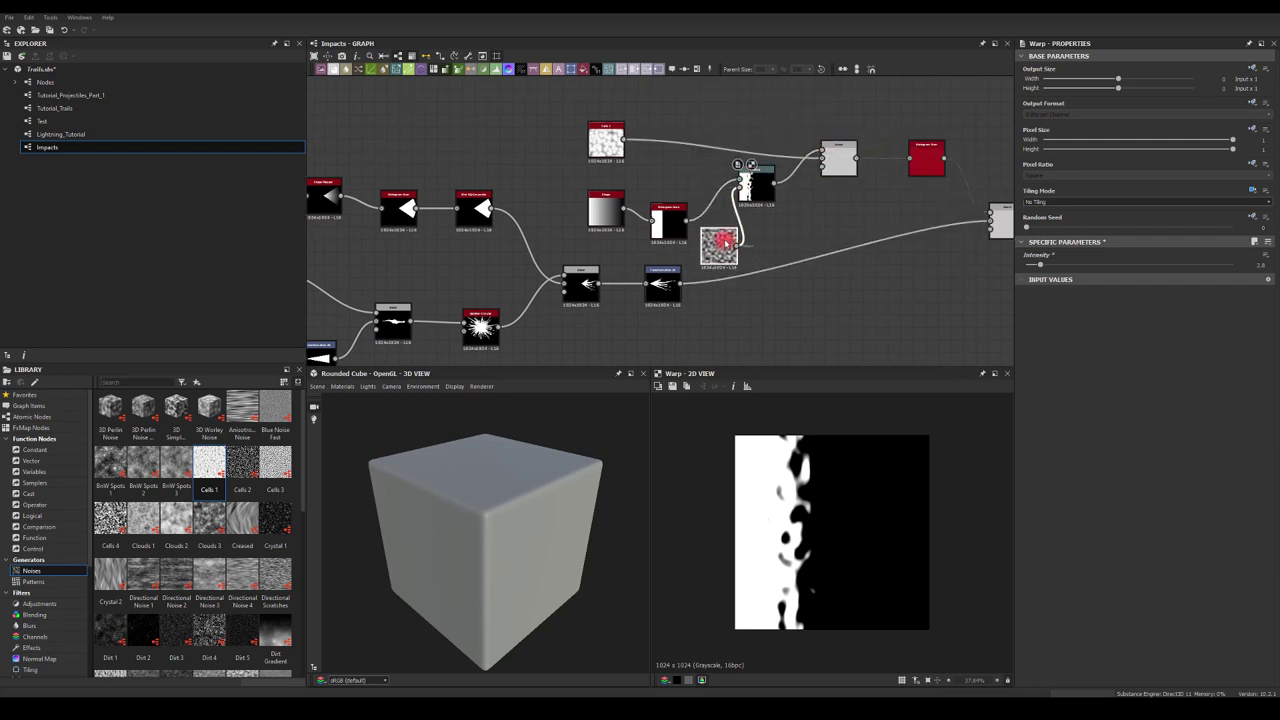
left_click(997, 218)
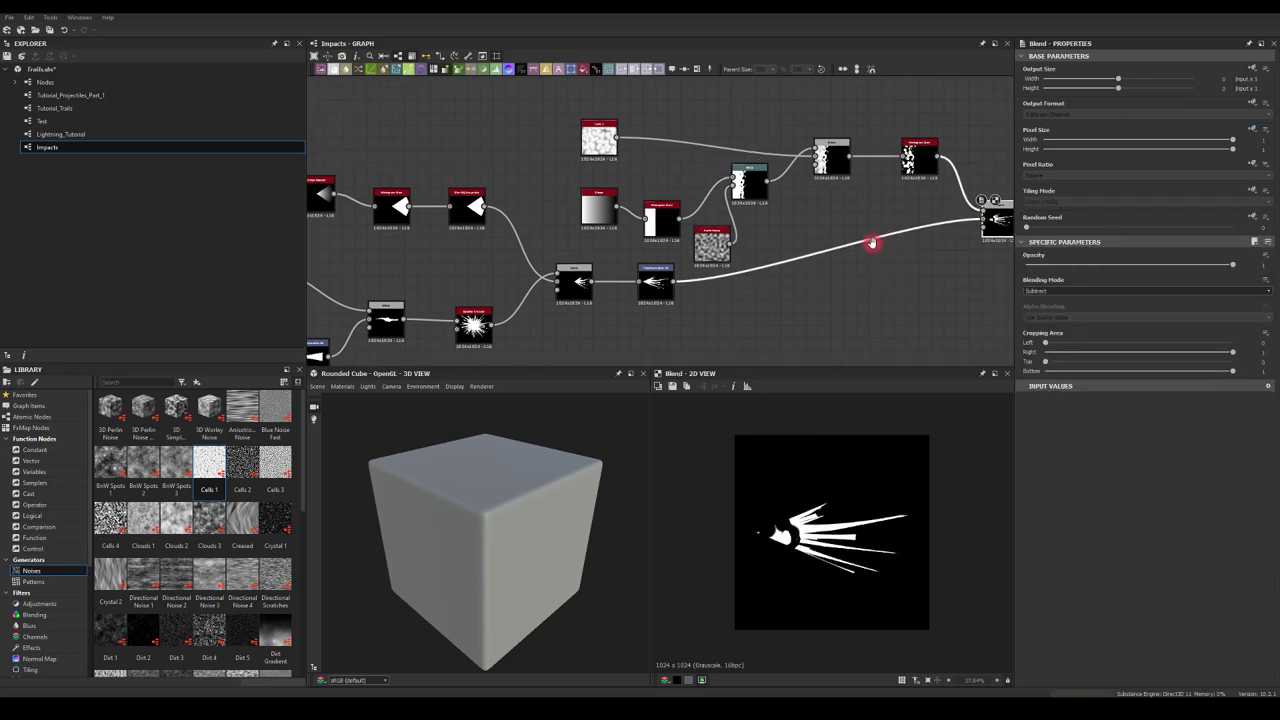
Step: Set the Cells 1 Scale to about 7 and Disorder to about 0.17
left_click(536, 142)
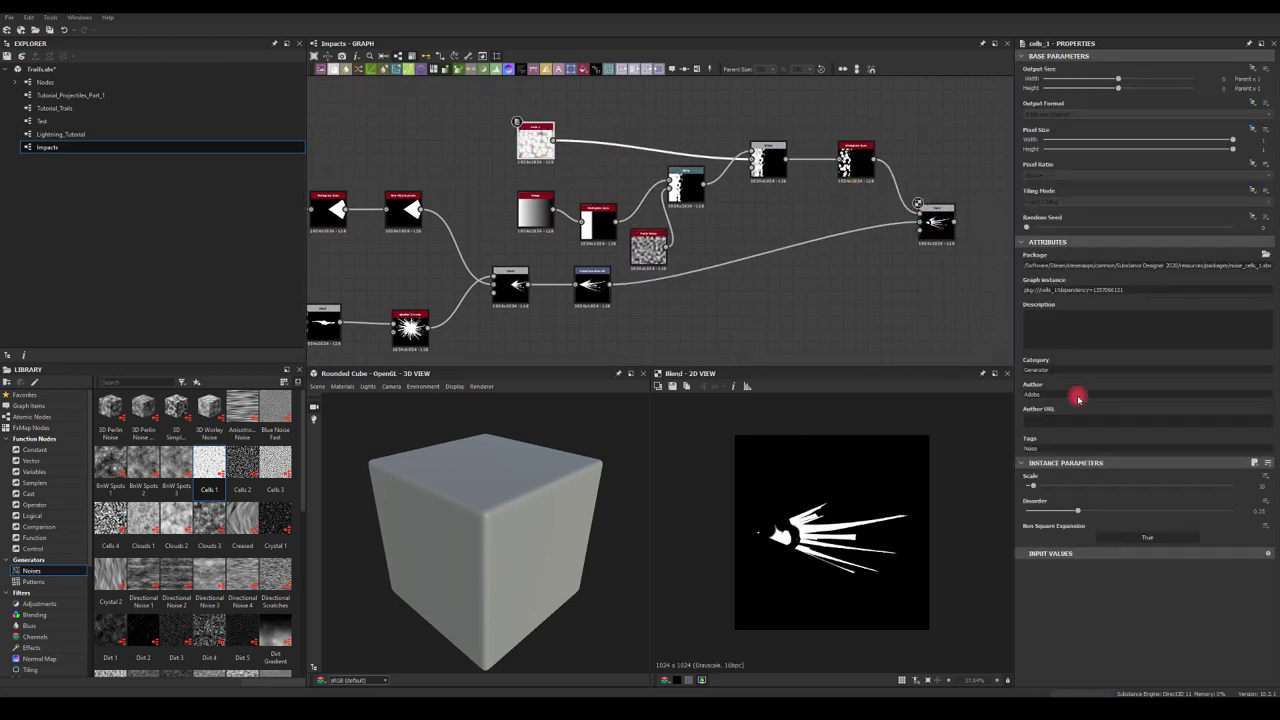
left_click_drag(1034, 486, 1059, 511)
middle_click_drag(830, 185, 810, 244)
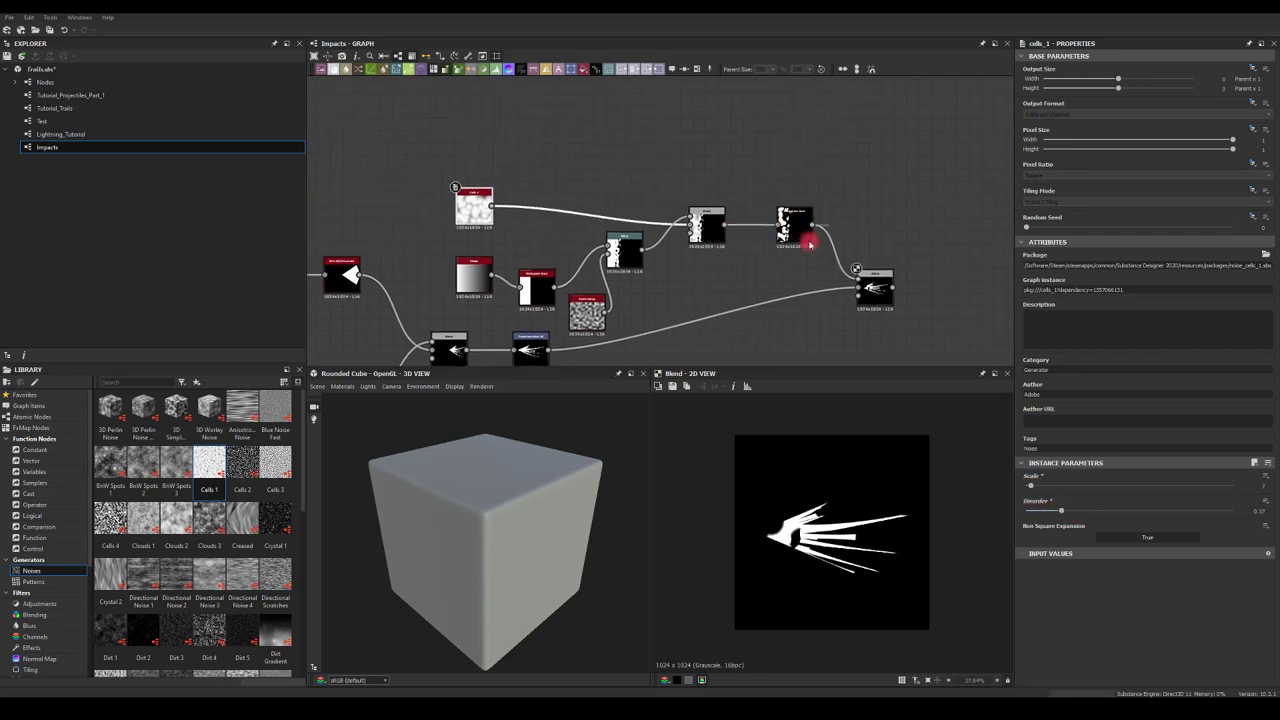
Step: Add a Transformation 2D after the Histogram Scan with Stretch Width at 200%
left_click_drag(863, 200, 863, 200)
type("transf")
left_click(877, 210)
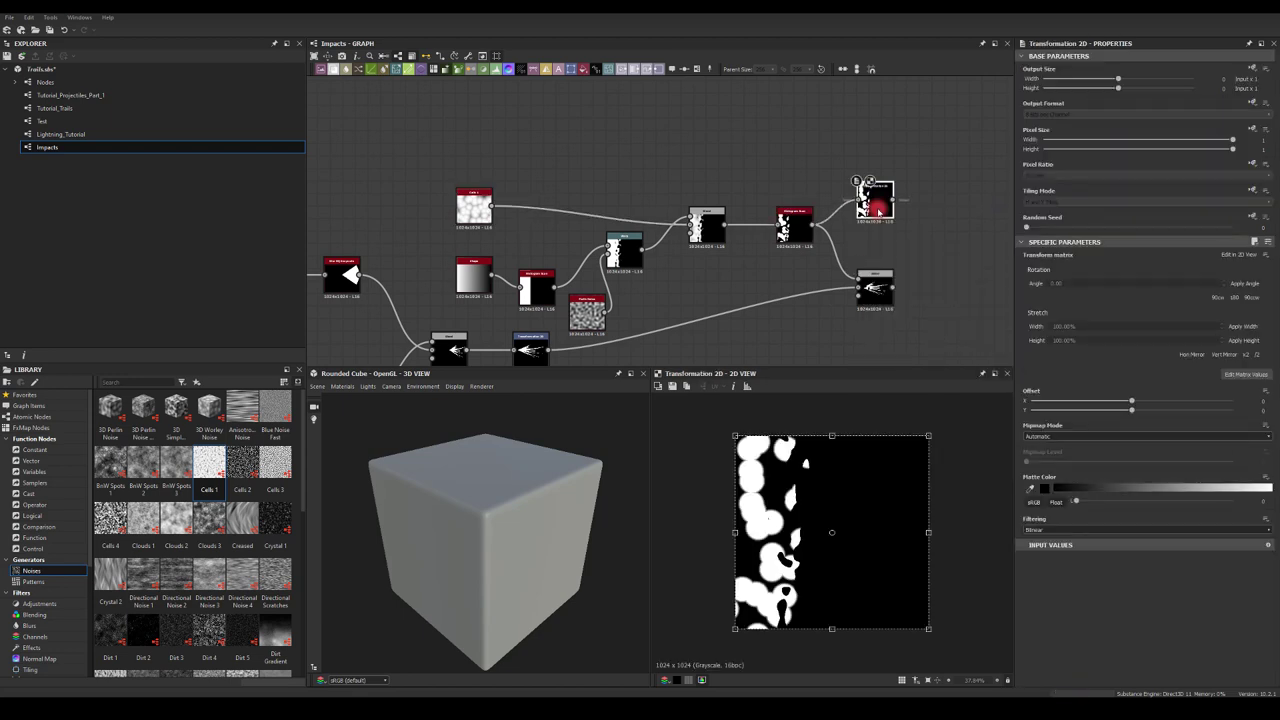
left_click_drag(1063, 326, 966, 323)
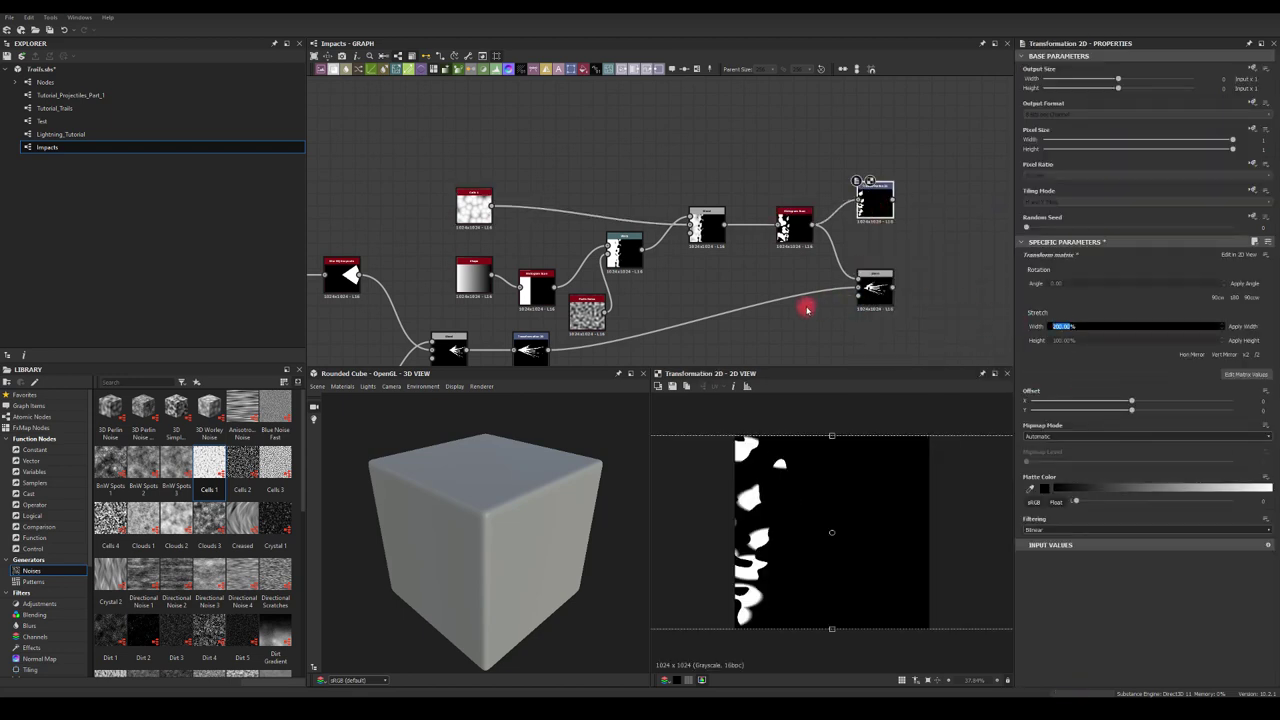
Step: Wire the Transformation 2D outputs into the final Blend's inputs and preview the result
middle_click_drag(809, 300, 777, 271)
left_click_drag(777, 271, 851, 228)
left_click_drag(798, 176, 852, 241)
left_click_drag(798, 175, 849, 241)
left_click_drag(457, 325, 852, 250)
double_click(869, 249)
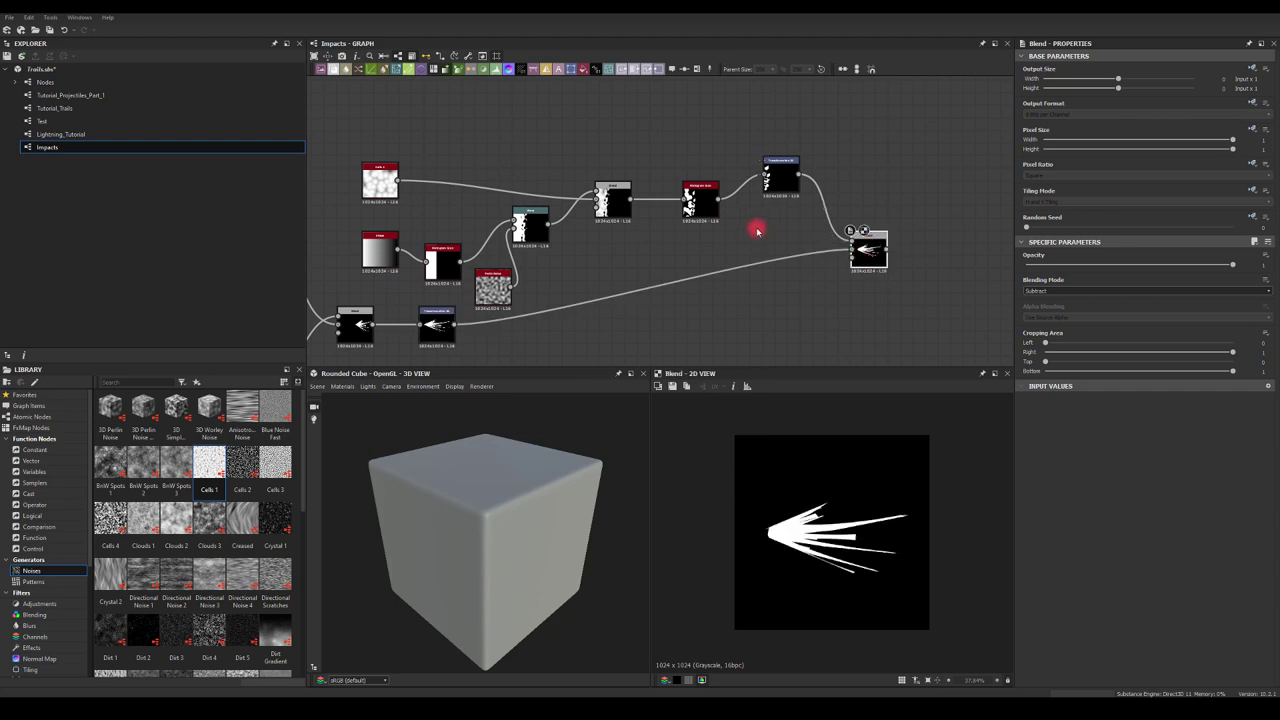
middle_click_drag(695, 218, 737, 206)
Step: Retune the Histogram Scan Position and the Cells 1 Scale and Disorder
left_click(486, 249)
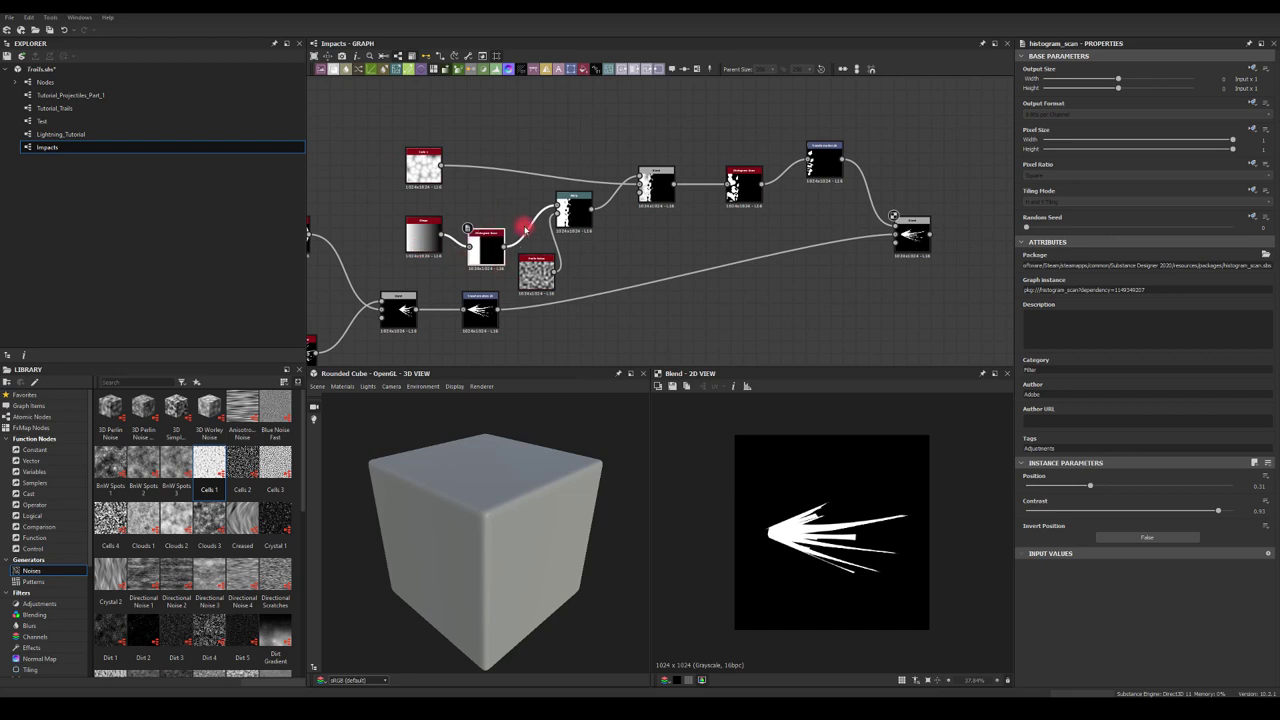
left_click_drag(1091, 487, 1110, 487)
left_click(422, 166)
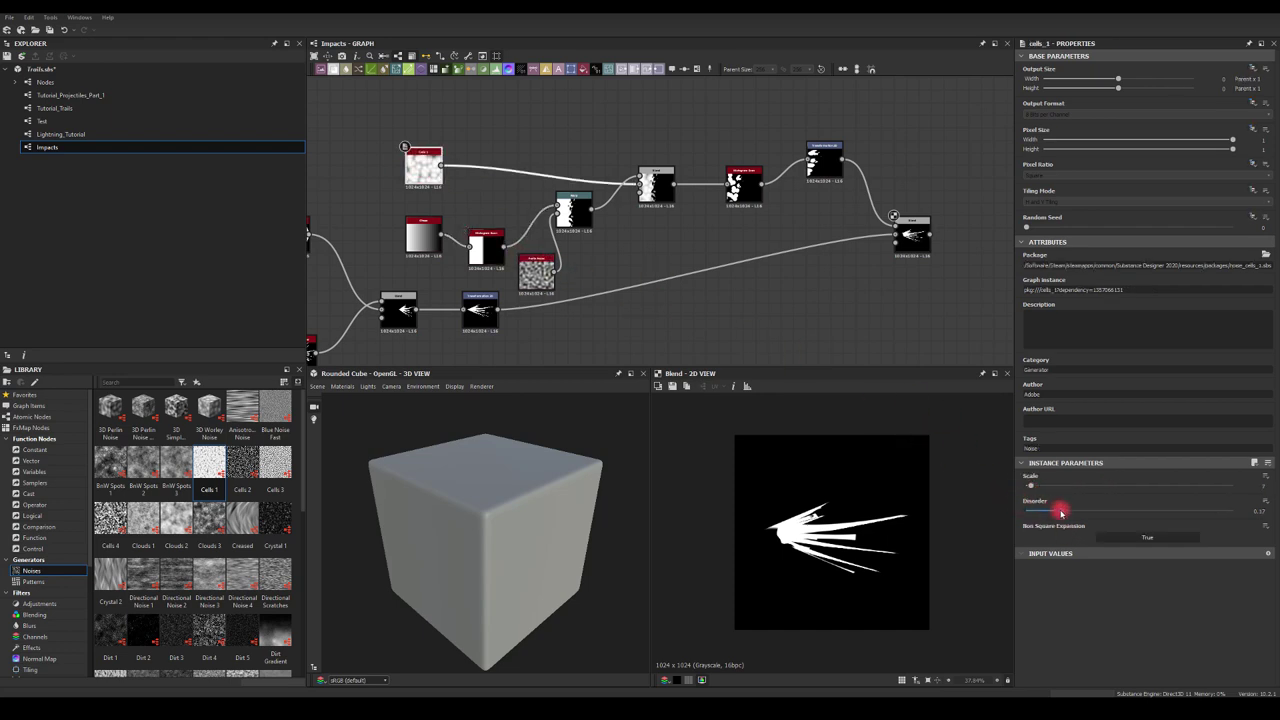
left_click_drag(1062, 512, 1147, 511)
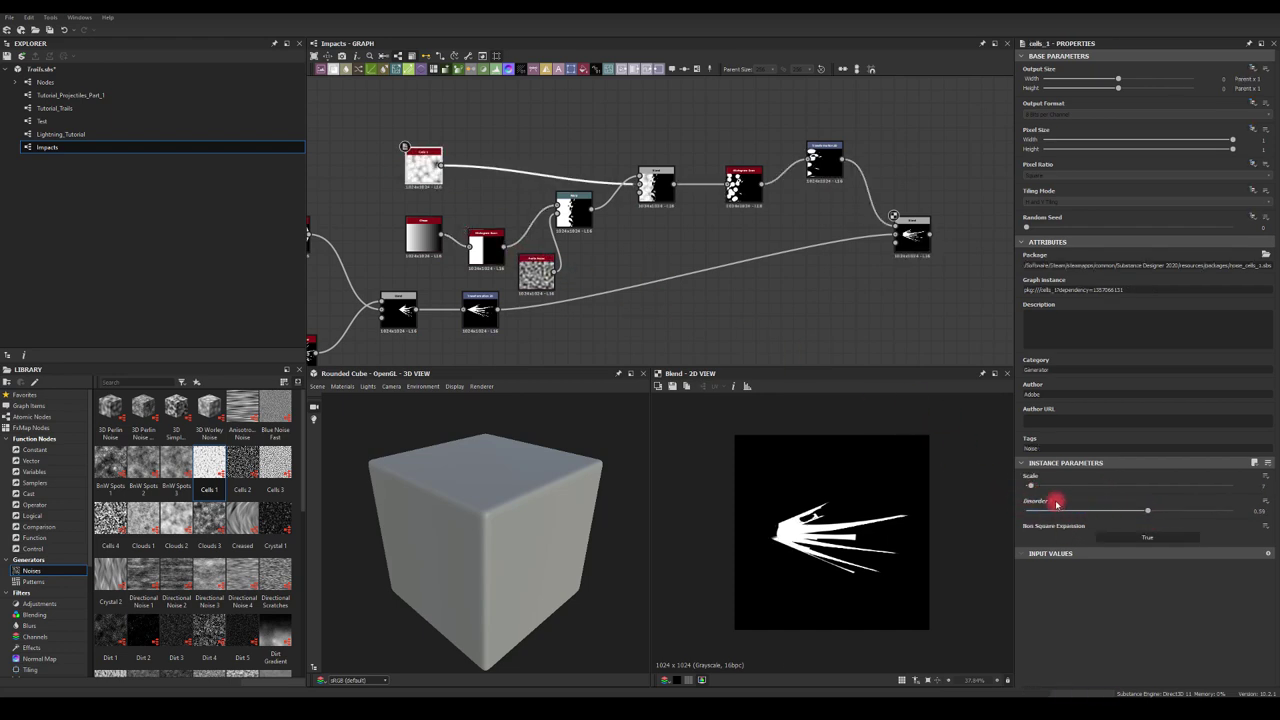
left_click_drag(1030, 488, 1037, 487)
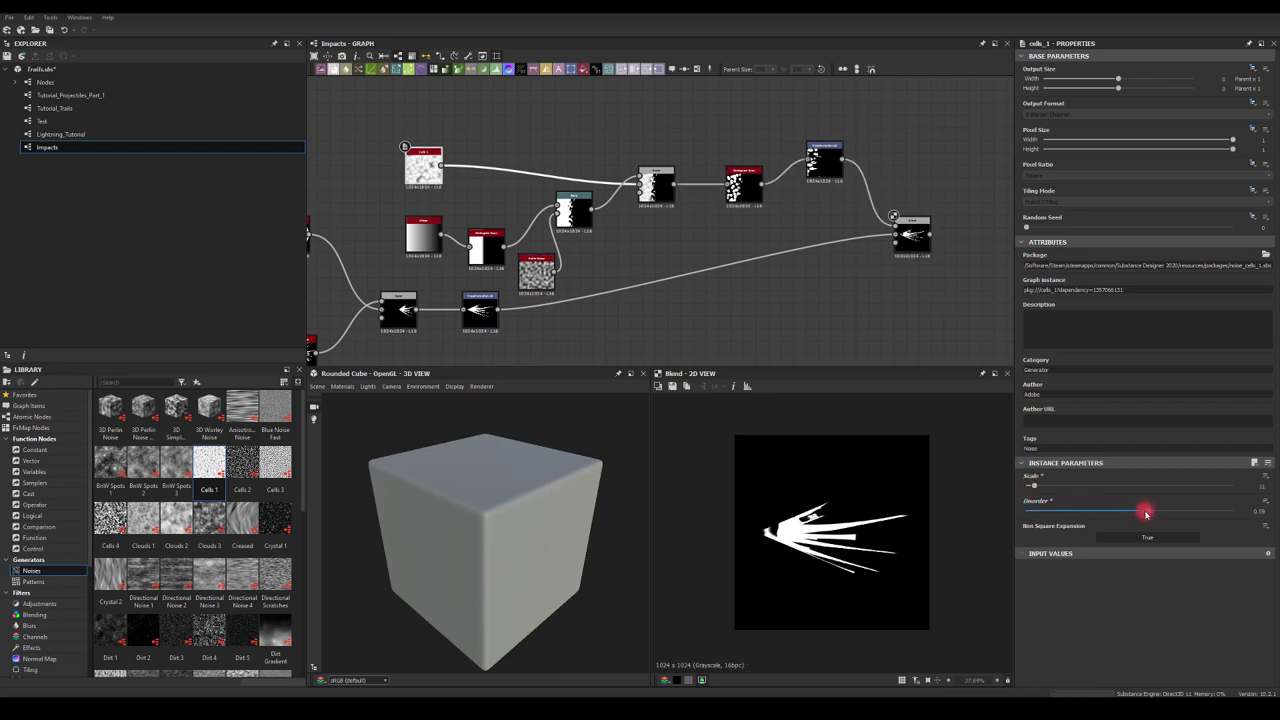
left_click_drag(1146, 512, 1078, 510)
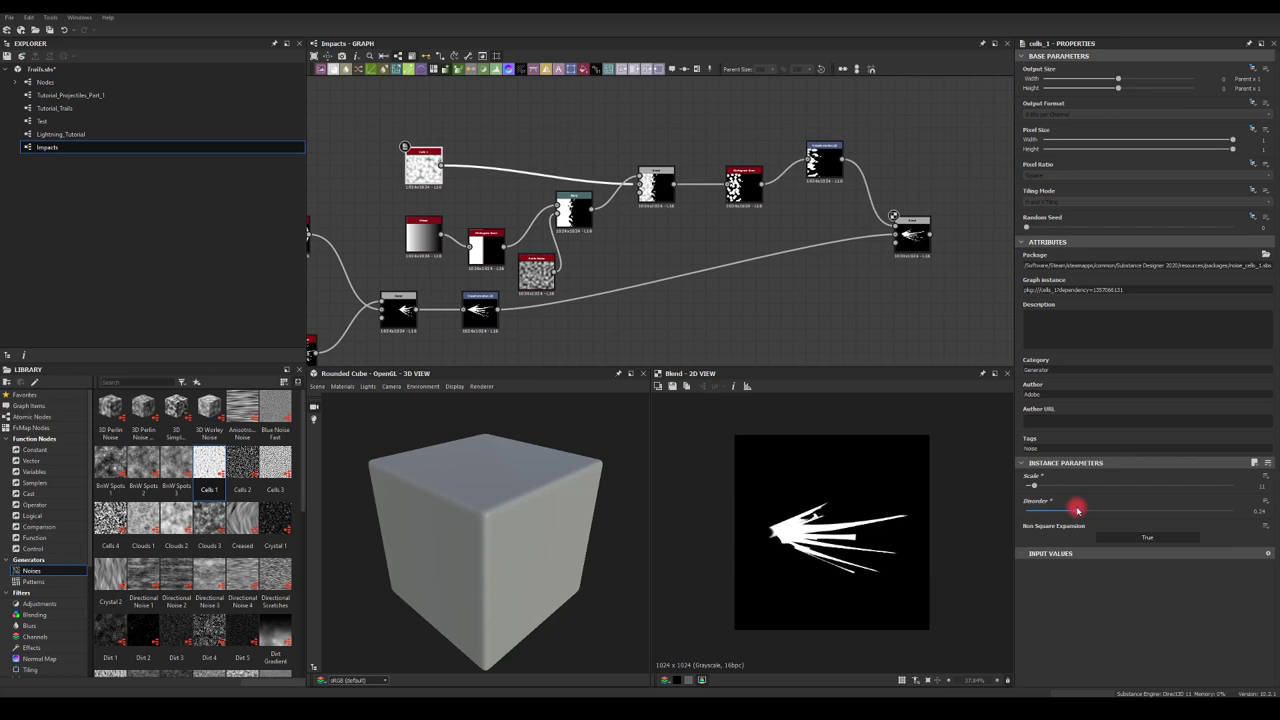
left_click(746, 192)
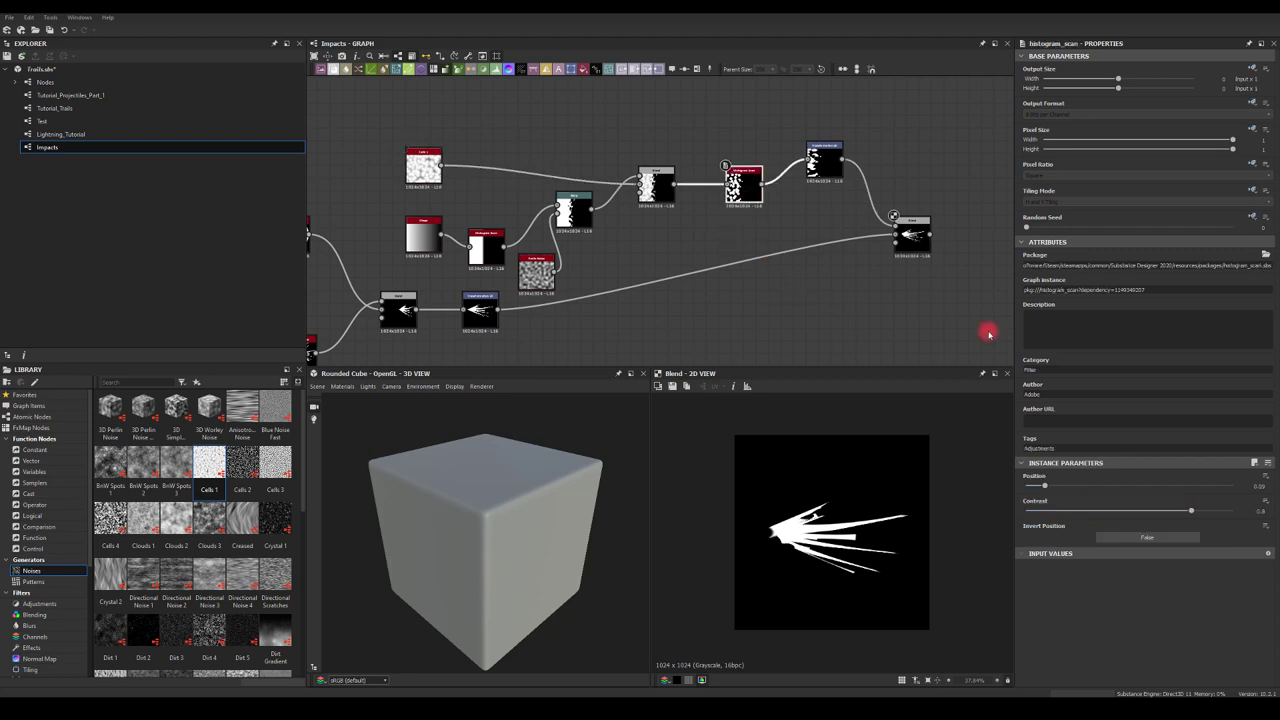
mouse_move(1048, 486)
left_mouse_down()
mouse_move(1080, 485)
mouse_move(1043, 484)
left_mouse_up()
Step: Check the Blend nodes and raise the Histogram Scan Position to about 0.44
left_click(652, 188)
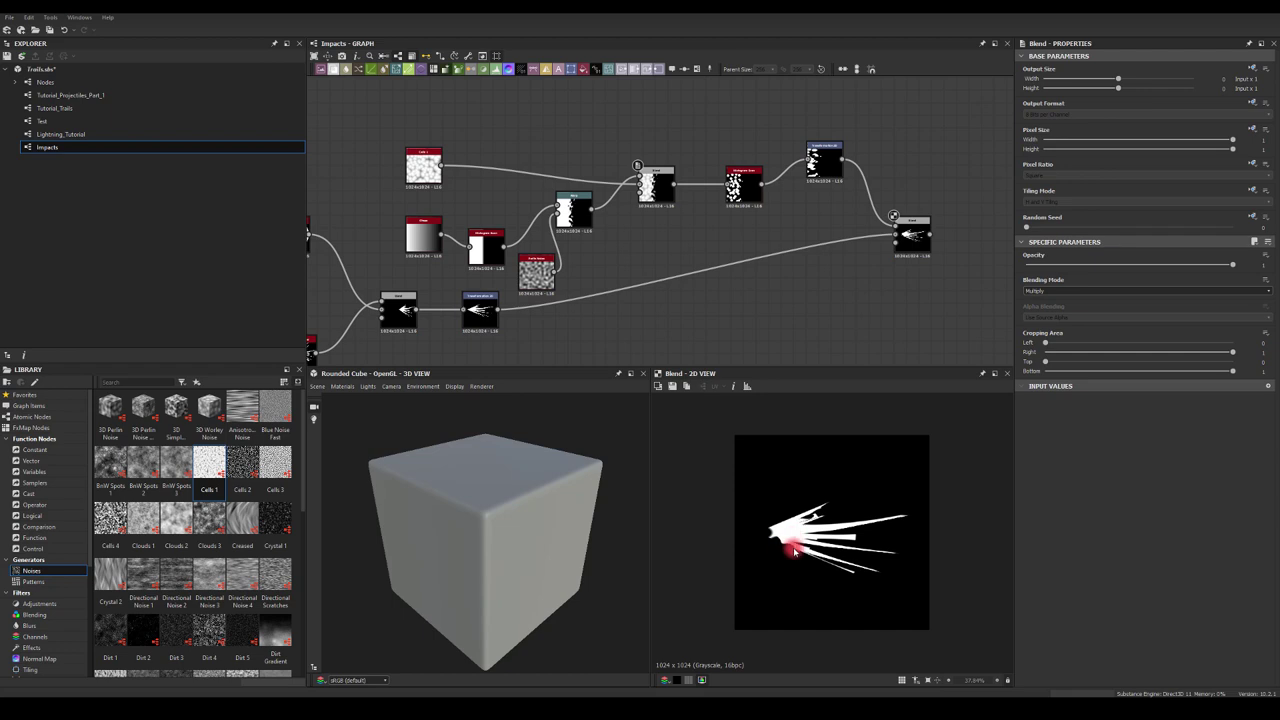
left_click(565, 192)
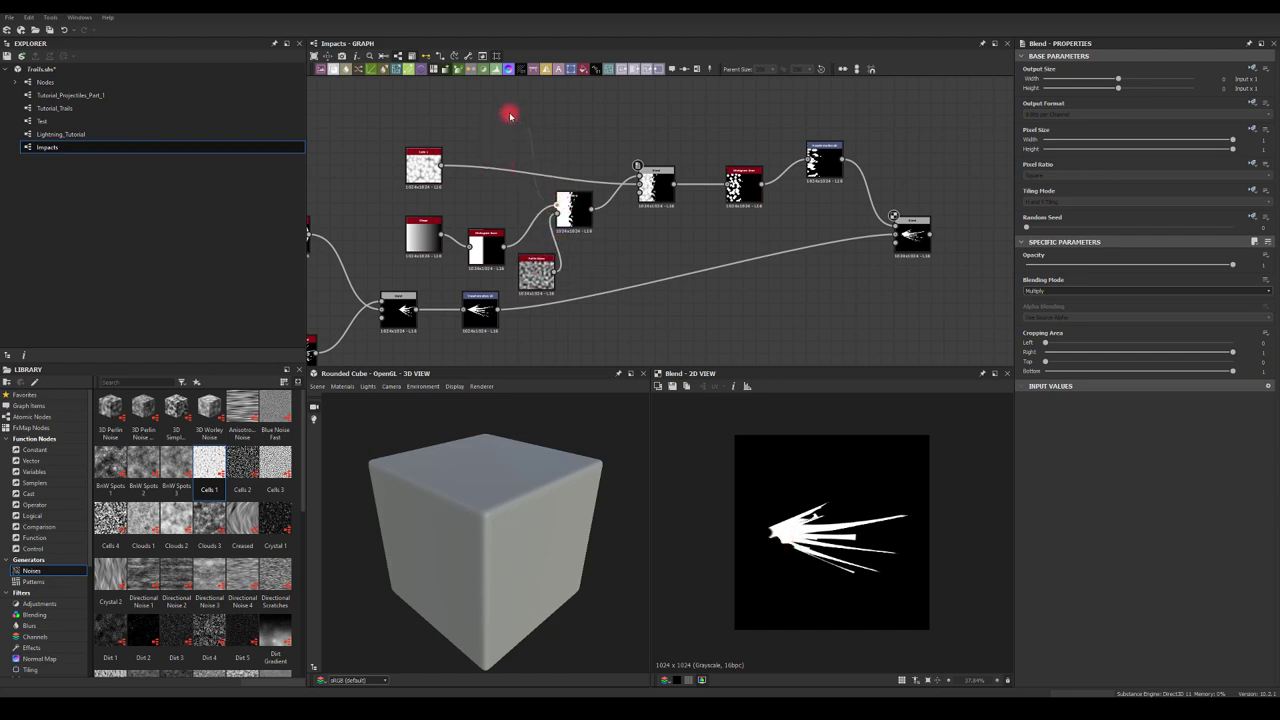
left_click(475, 248)
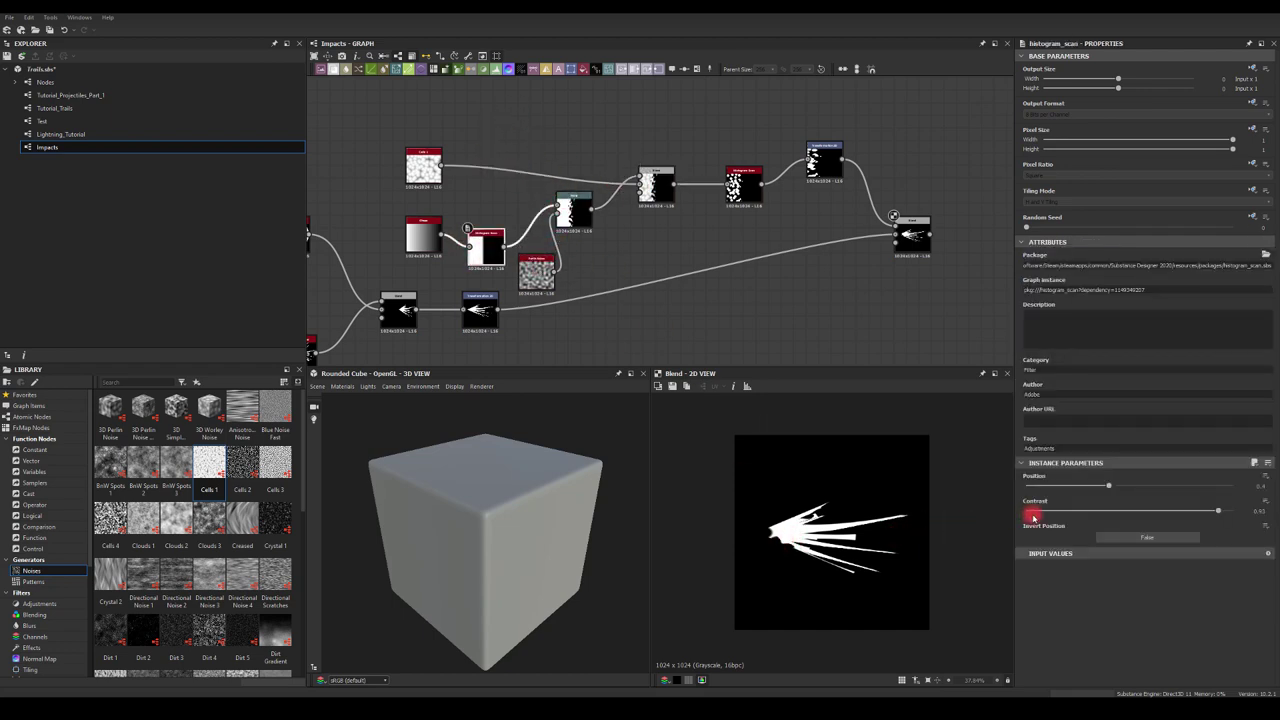
mouse_move(1107, 486)
left_mouse_down()
mouse_move(1129, 485)
mouse_move(1119, 481)
left_mouse_up()
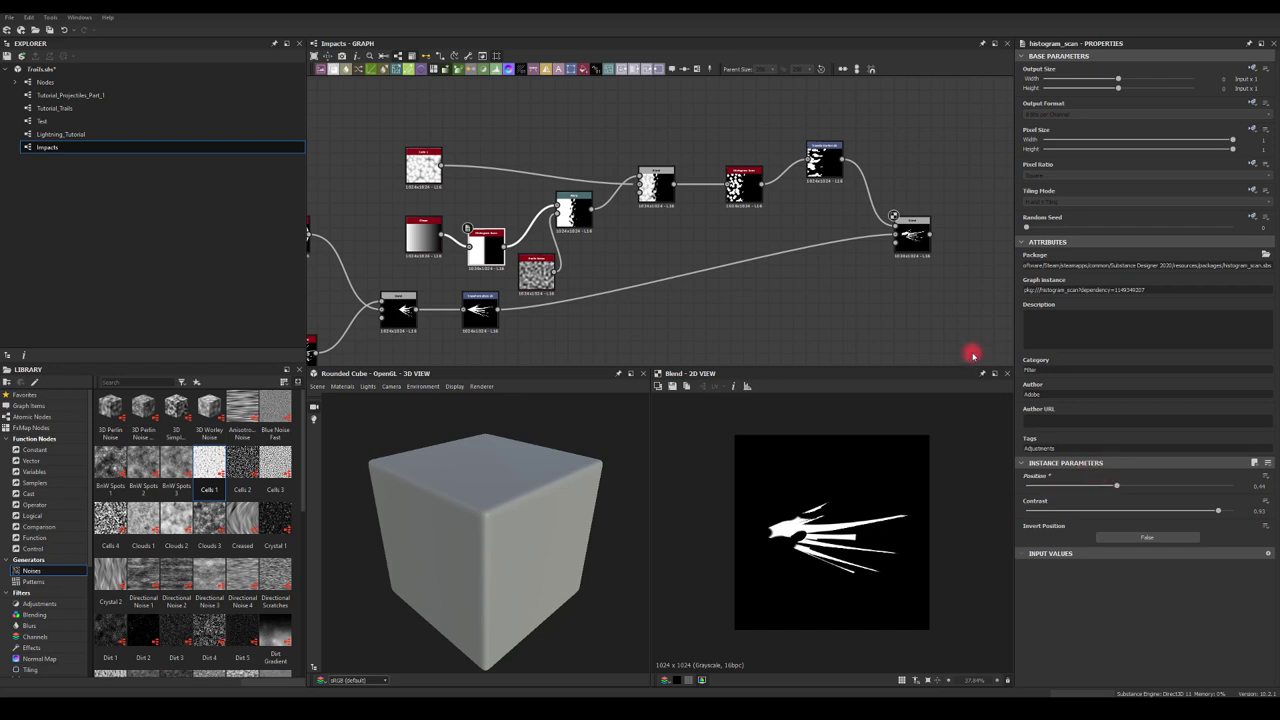
Step: Rearrange the graph around the final Blend and drag a new link from its output
middle_click_drag(895, 310, 739, 295)
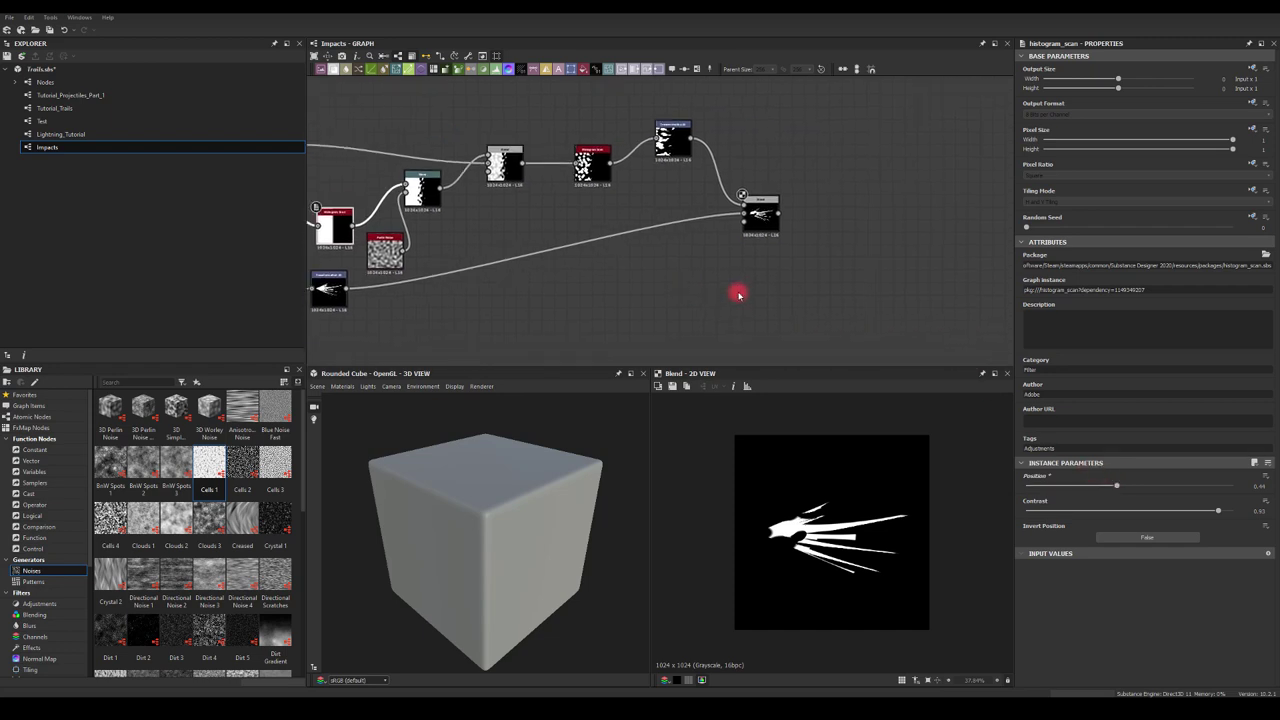
middle_click_drag(932, 207, 864, 210)
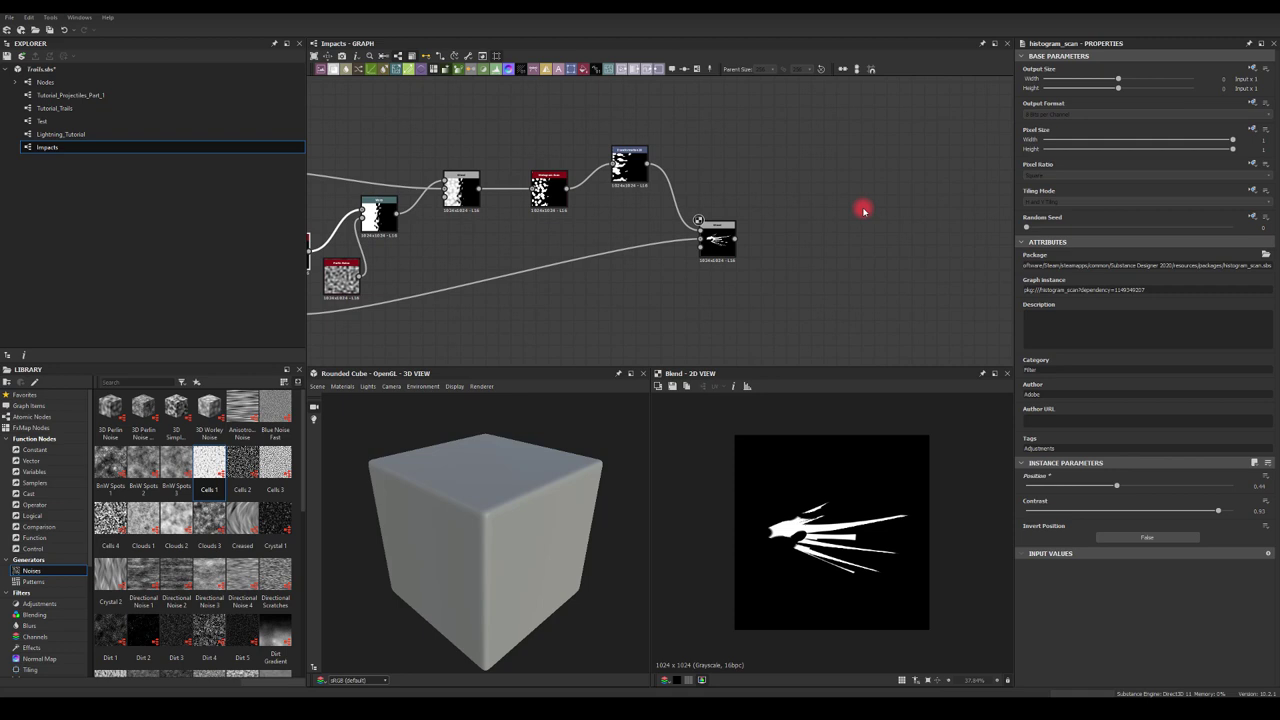
left_click_drag(737, 243, 737, 313)
middle_click_drag(760, 201, 689, 140)
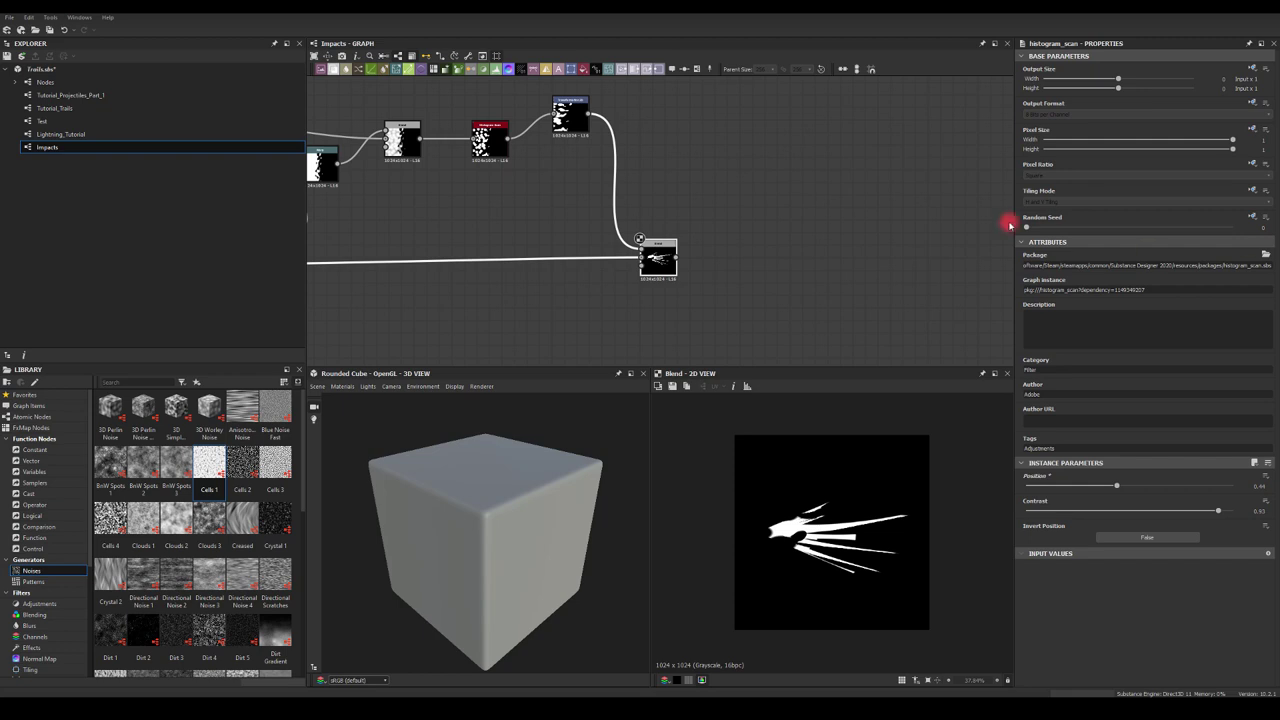
left_click_drag(676, 257, 725, 245)
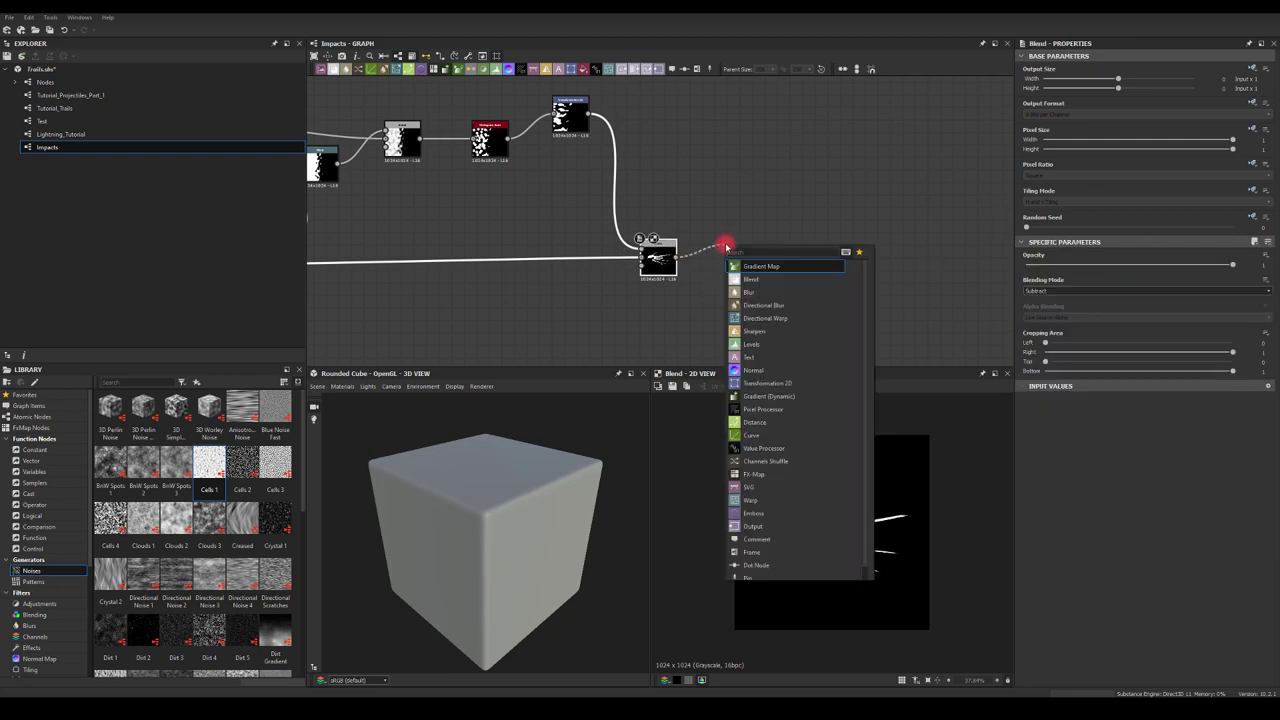
Step: Add a Warp after the Blend, driven by a new Cells 1 noise, at intensity about 0.04
type("warp")
key("Return")
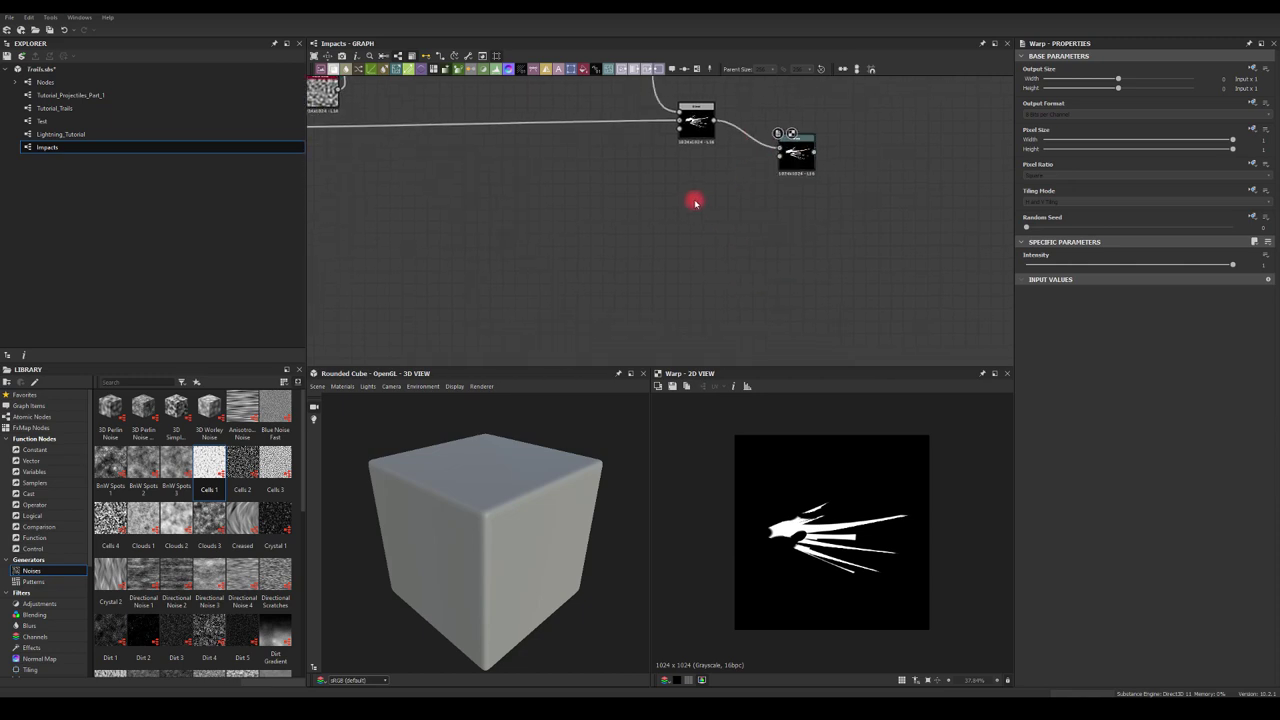
key("space")
type("cells")
key("Return")
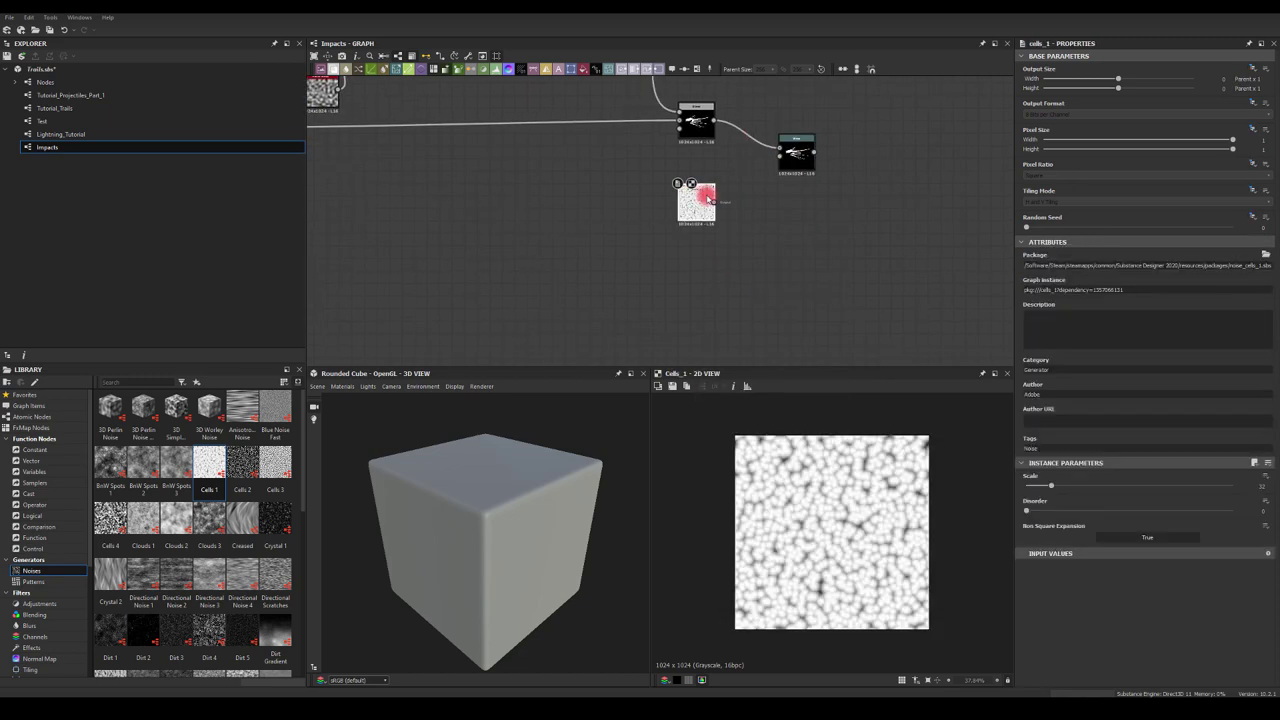
left_click_drag(709, 197, 779, 161)
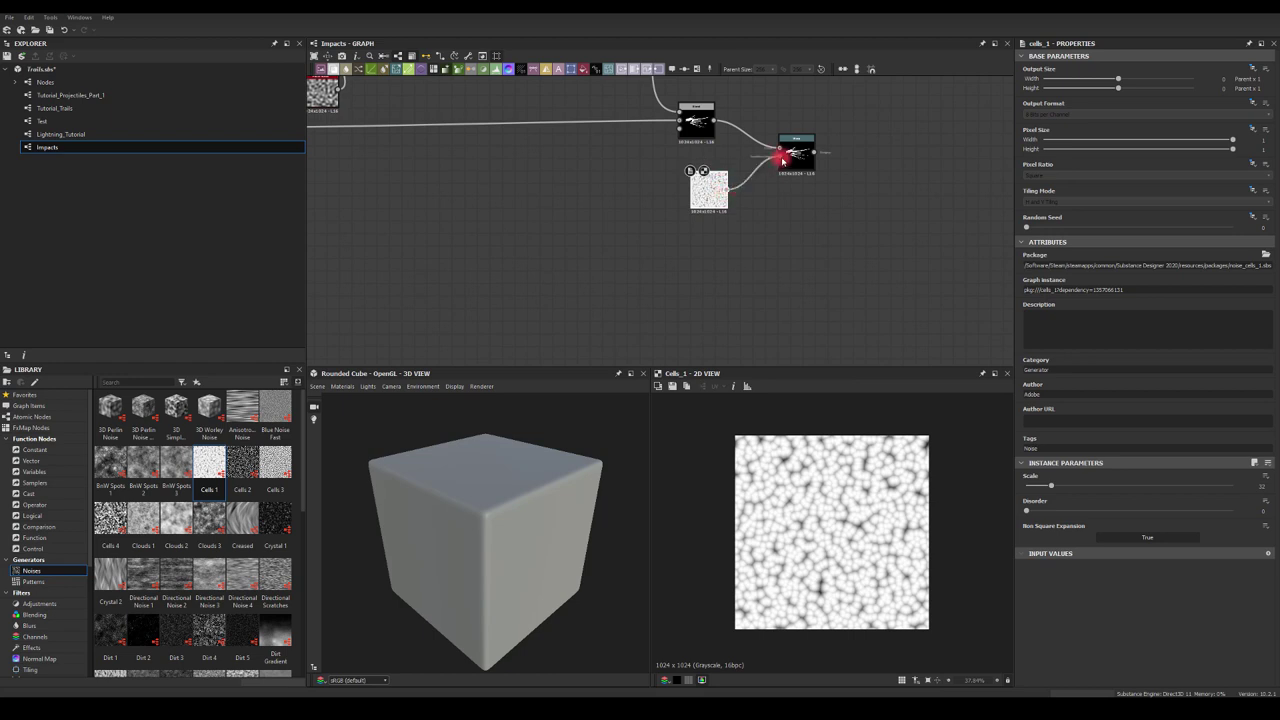
double_click(786, 148)
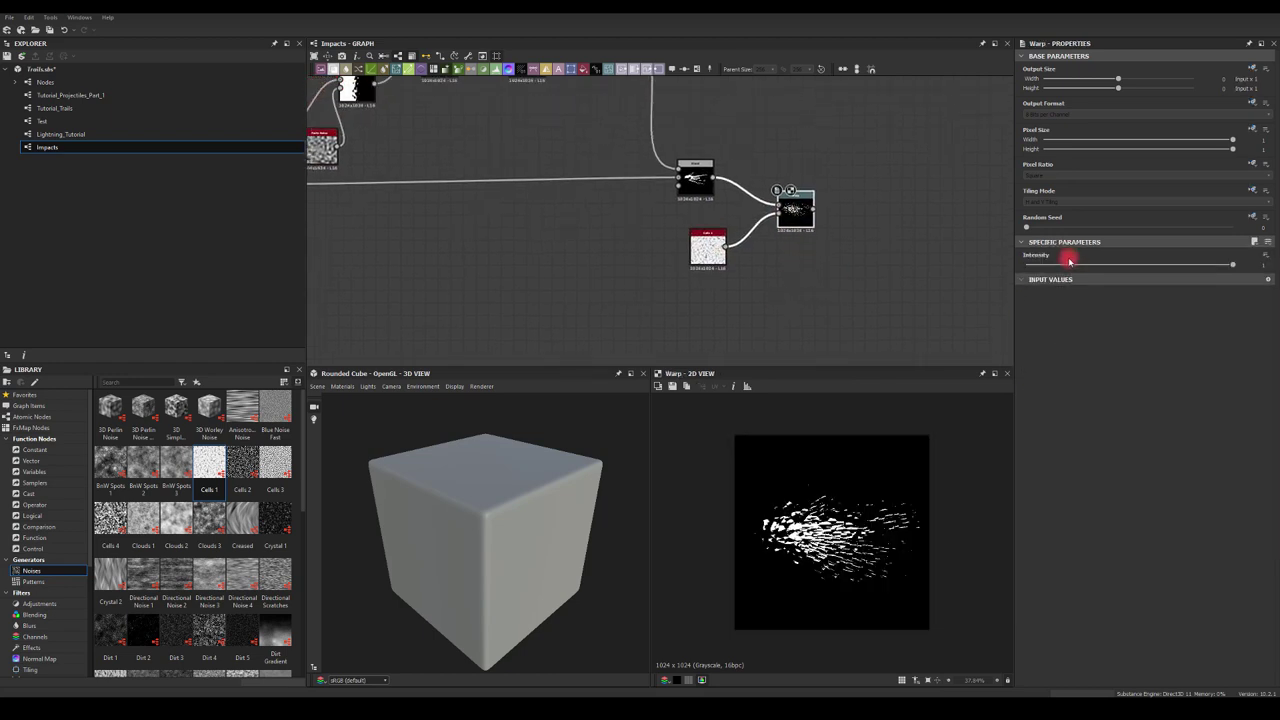
mouse_move(1069, 260)
left_mouse_down()
mouse_move(1022, 258)
mouse_move(1036, 264)
left_mouse_up()
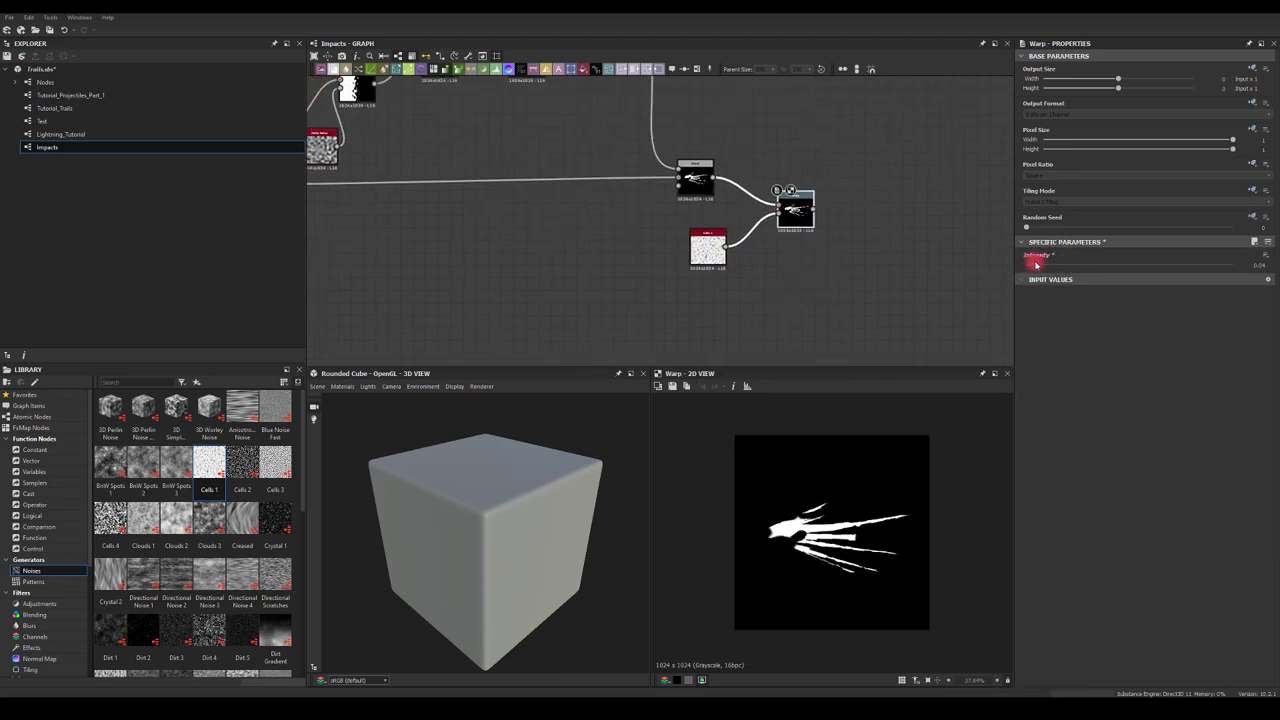
Step: Lower the Cells 1 Scale to about 10 and raise the Warp intensity to about 0.15
left_click(716, 272)
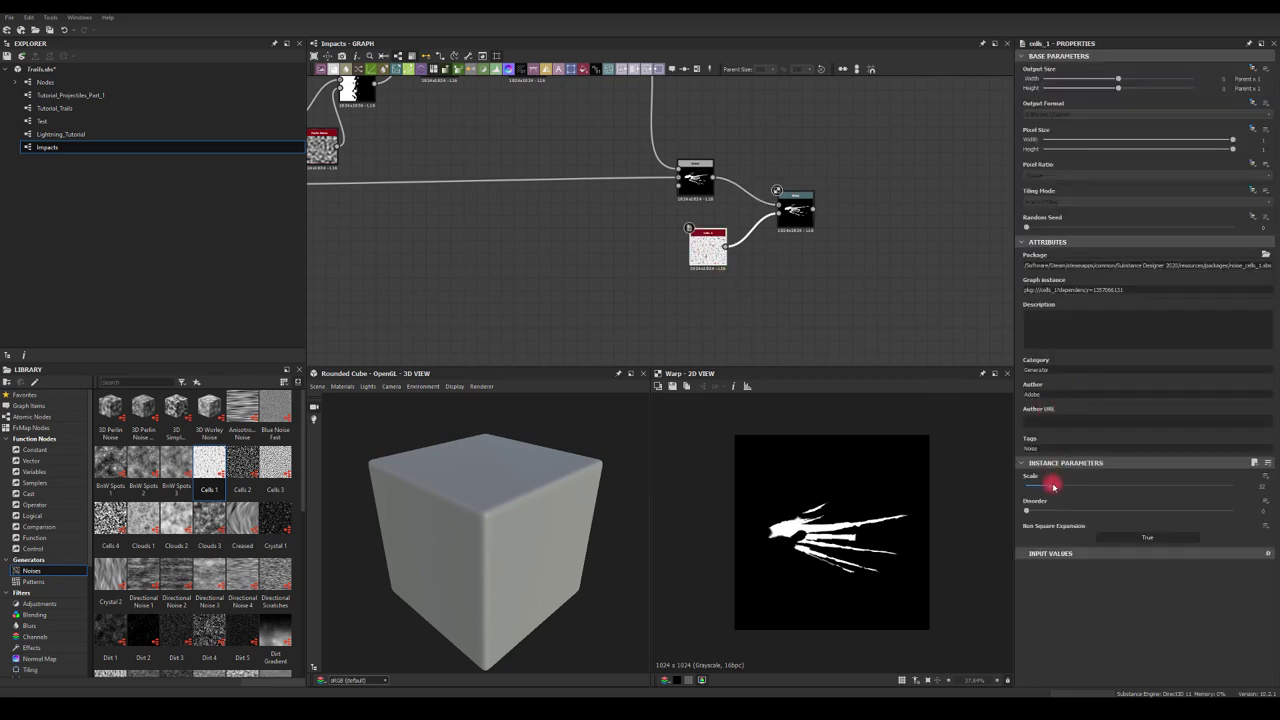
mouse_move(1053, 486)
left_mouse_down()
mouse_move(1035, 490)
mouse_move(1043, 512)
mouse_move(1029, 488)
left_mouse_up()
left_click(797, 210)
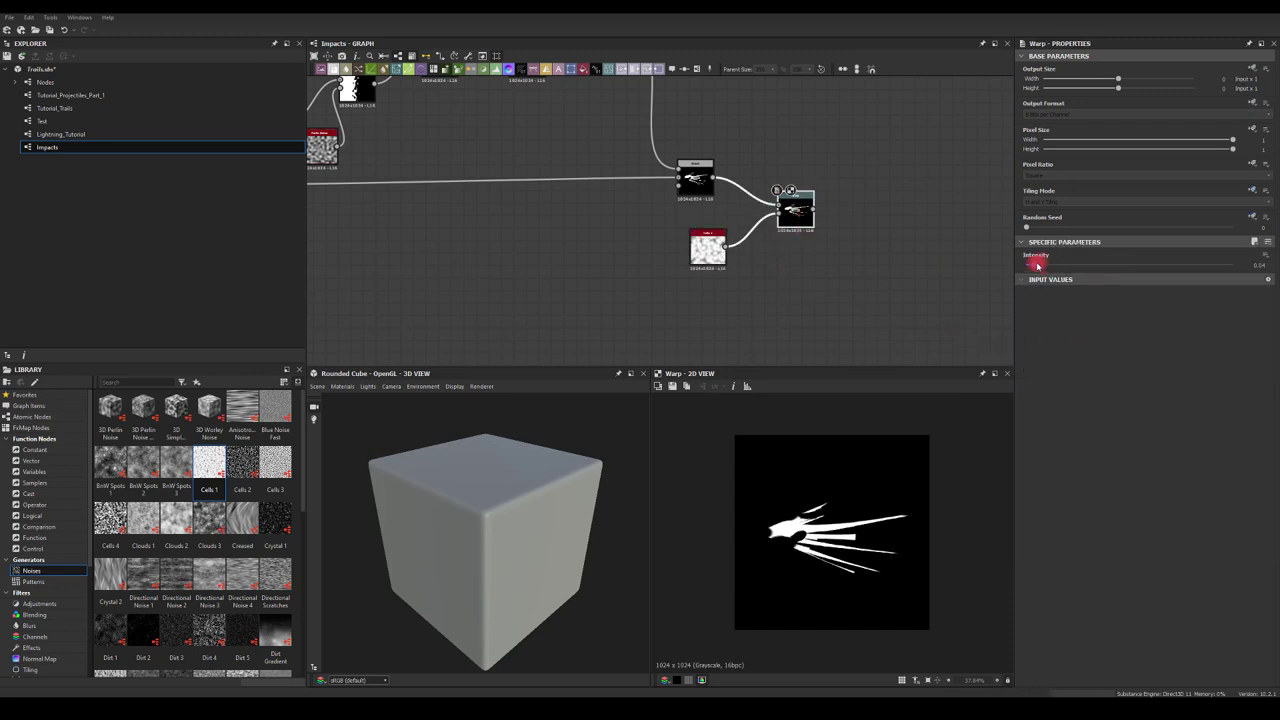
left_click_drag(1037, 265, 1054, 266)
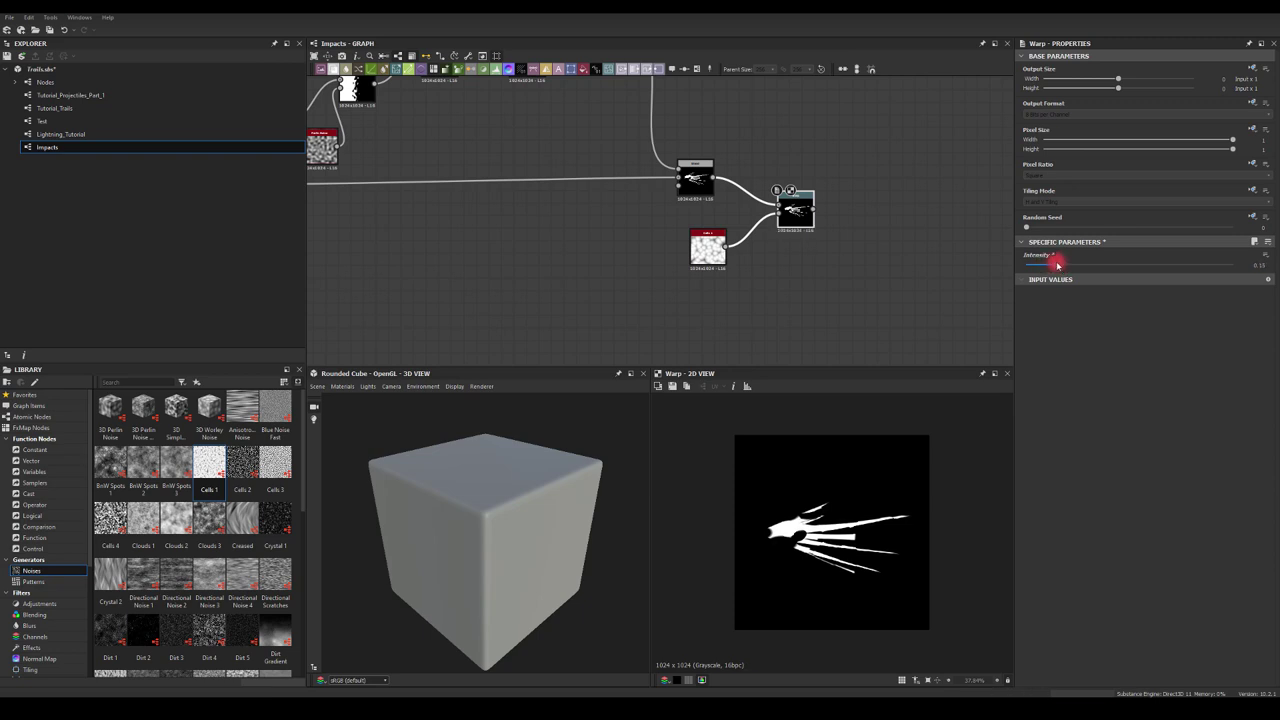
Step: Connect a Multi Dir. Warp Grayscale to the Warp output, found by searching 'multi dir'
middle_click_drag(826, 150, 783, 134)
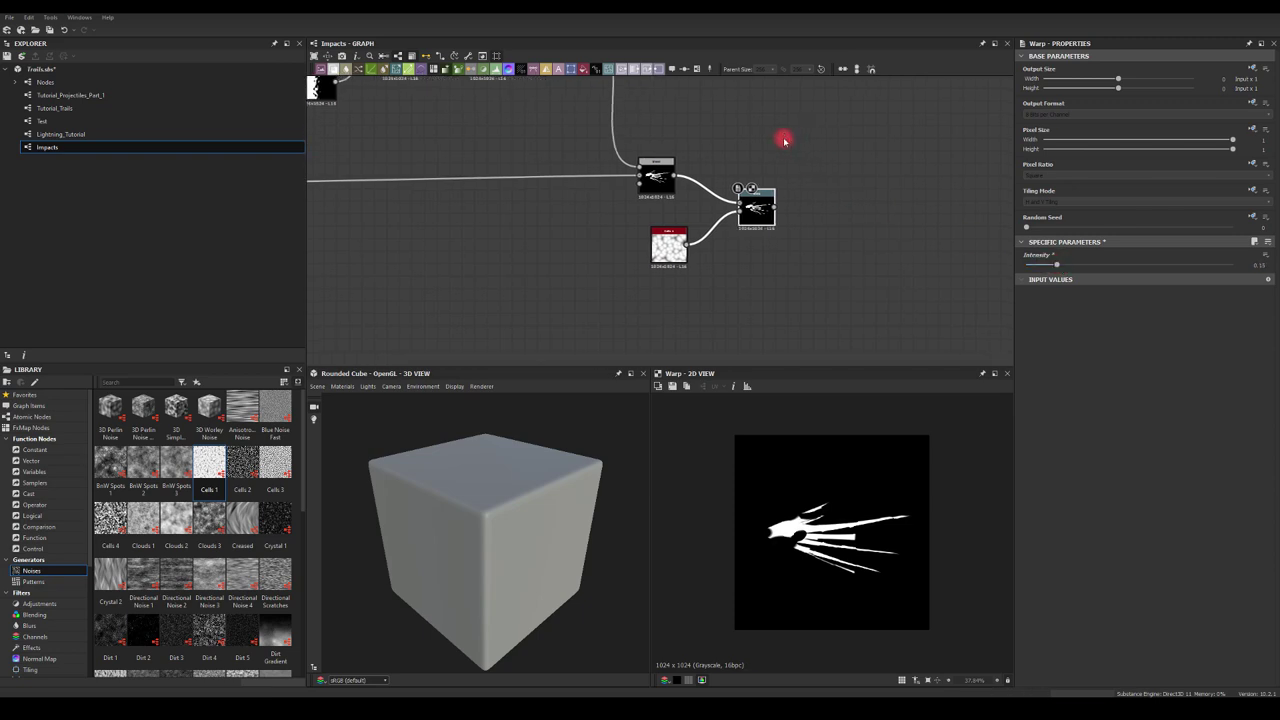
left_click(760, 205)
left_click_drag(777, 208, 835, 213)
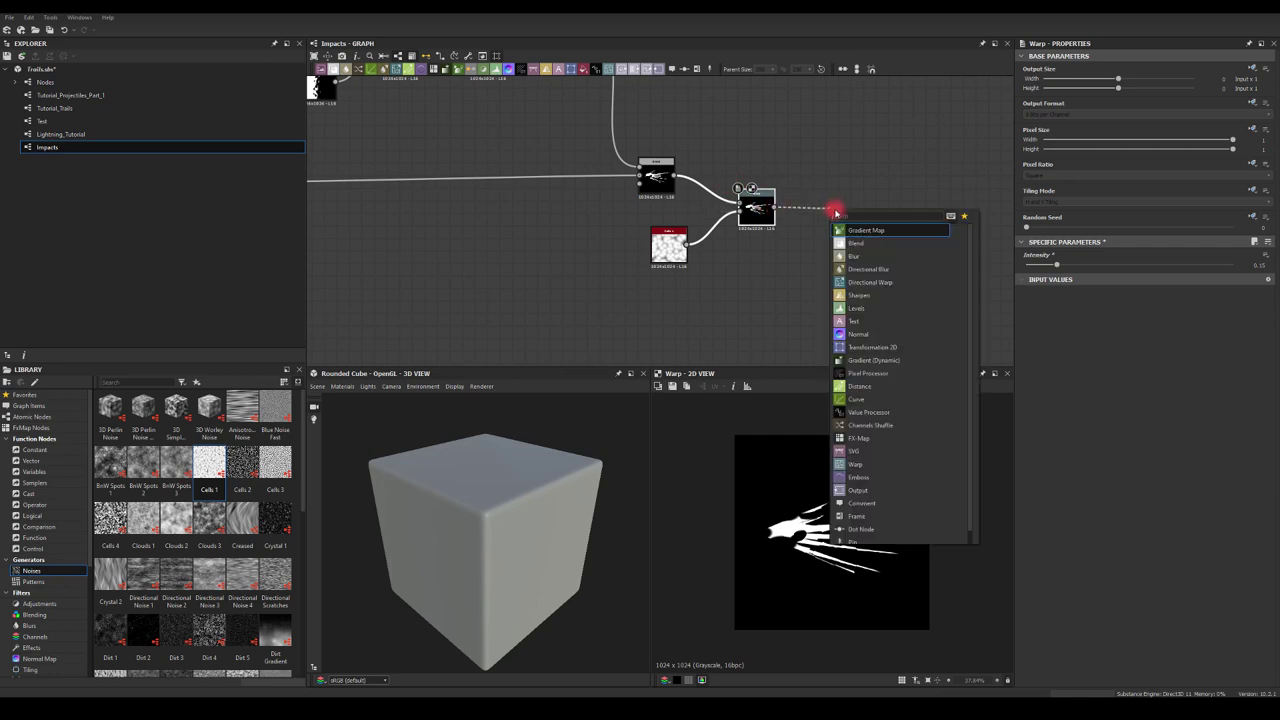
type("multi w")
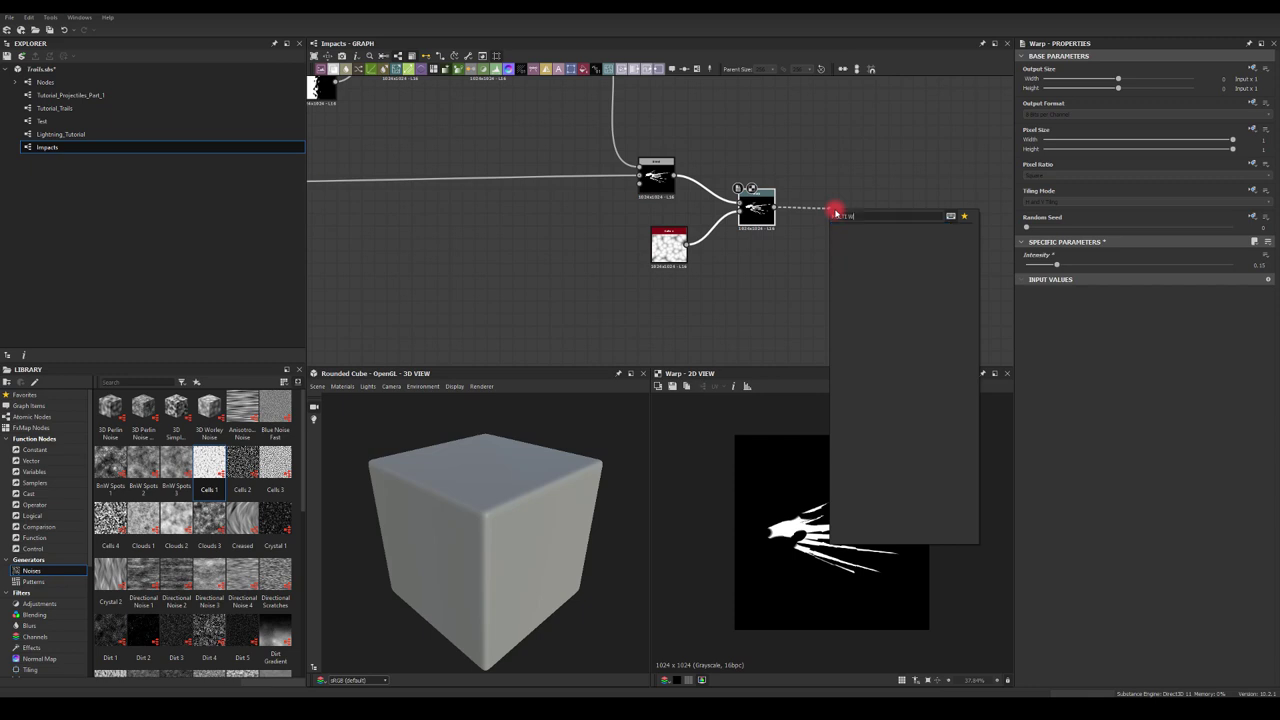
key("BackSpace")
key("BackSpace")
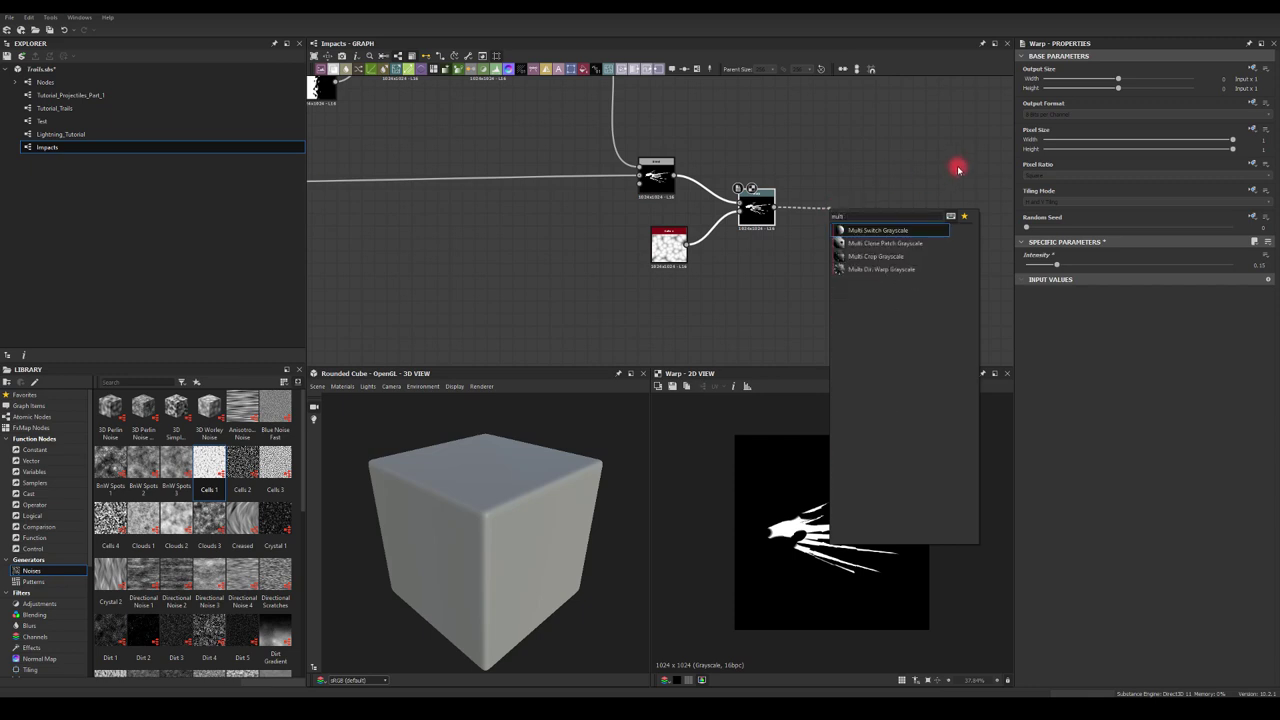
type("dir")
left_click(875, 231)
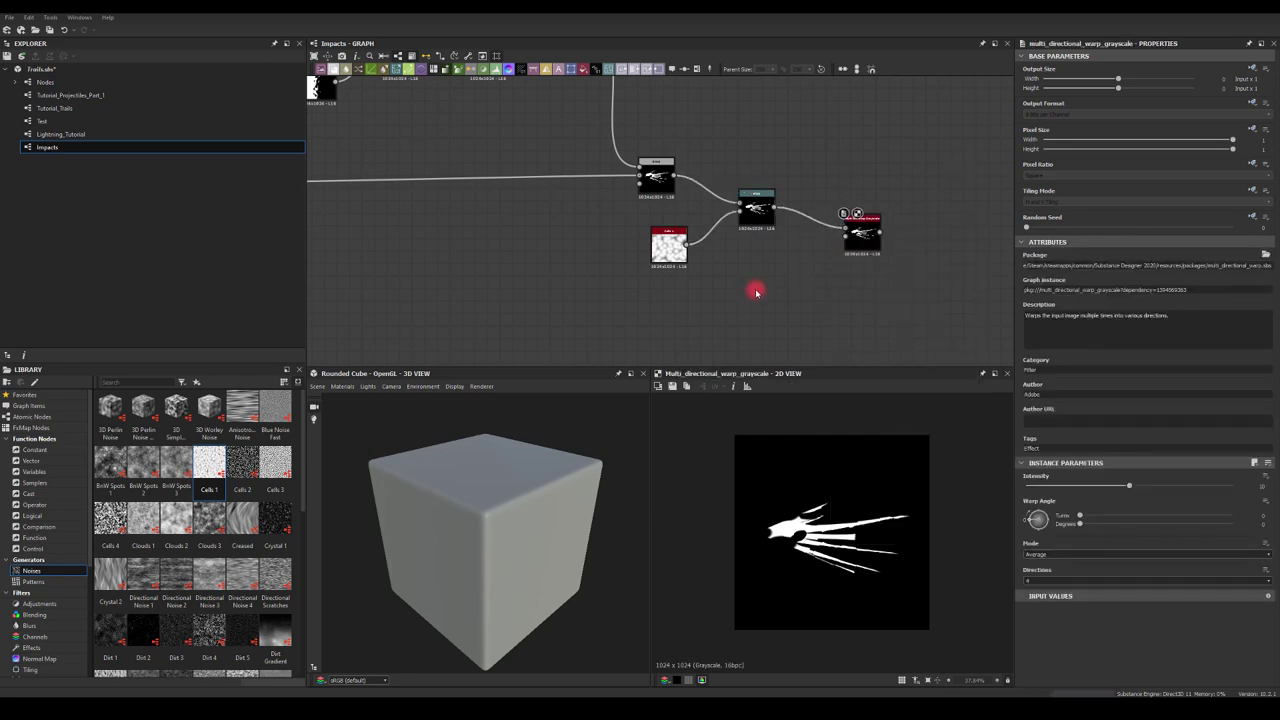
key("space")
Step: Feed a Perlin Noise through a Transformation 2D into the multi-directional warp input
type("perl")
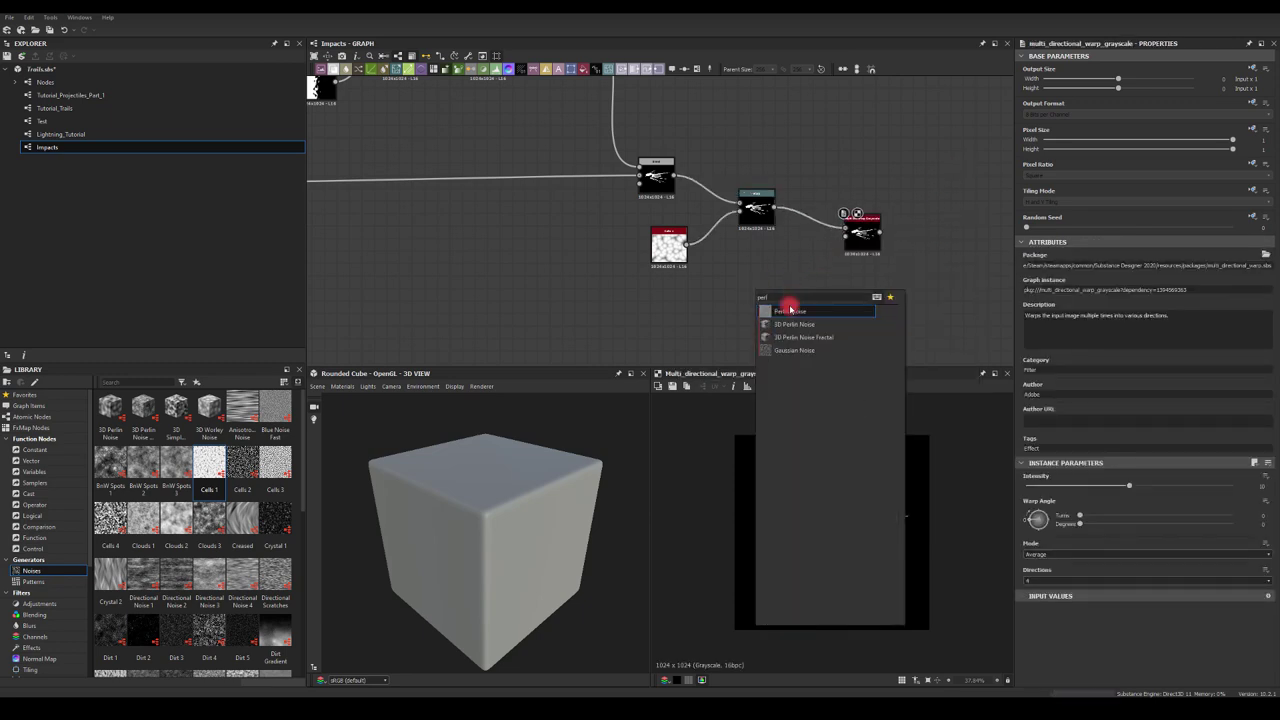
left_click(790, 311)
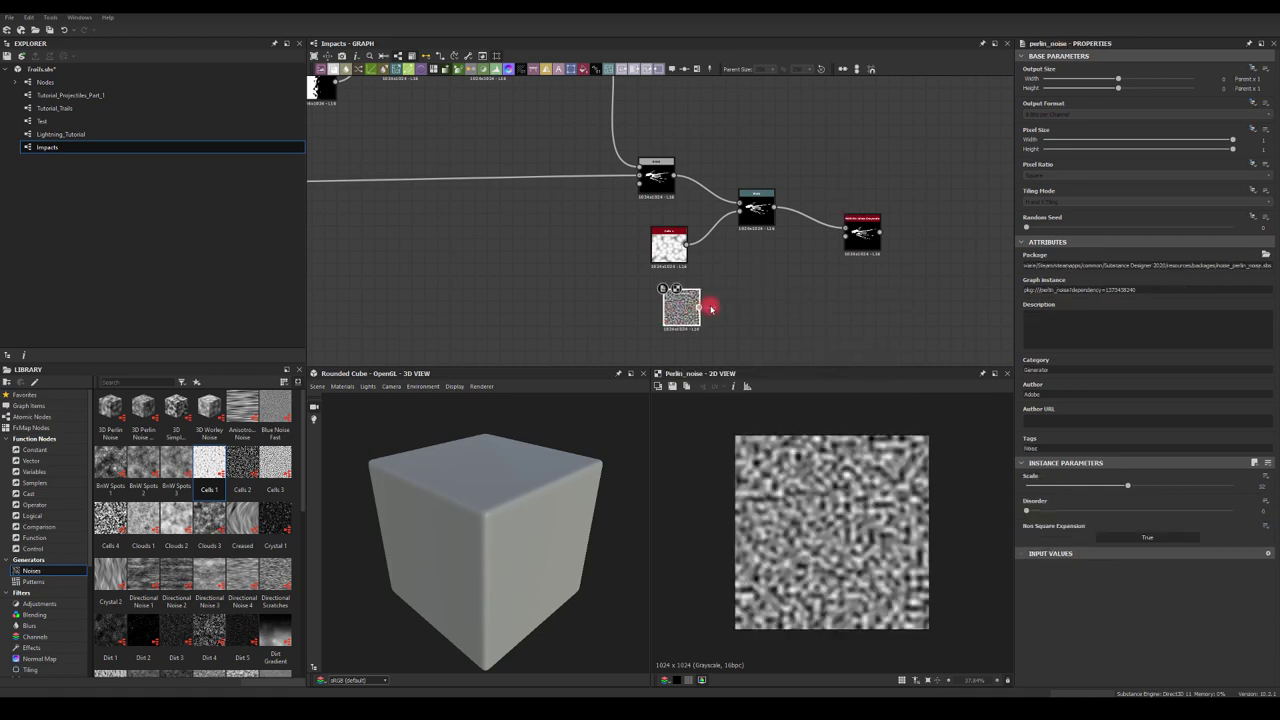
left_click_drag(702, 308, 846, 234)
type("trans")
left_click(766, 330)
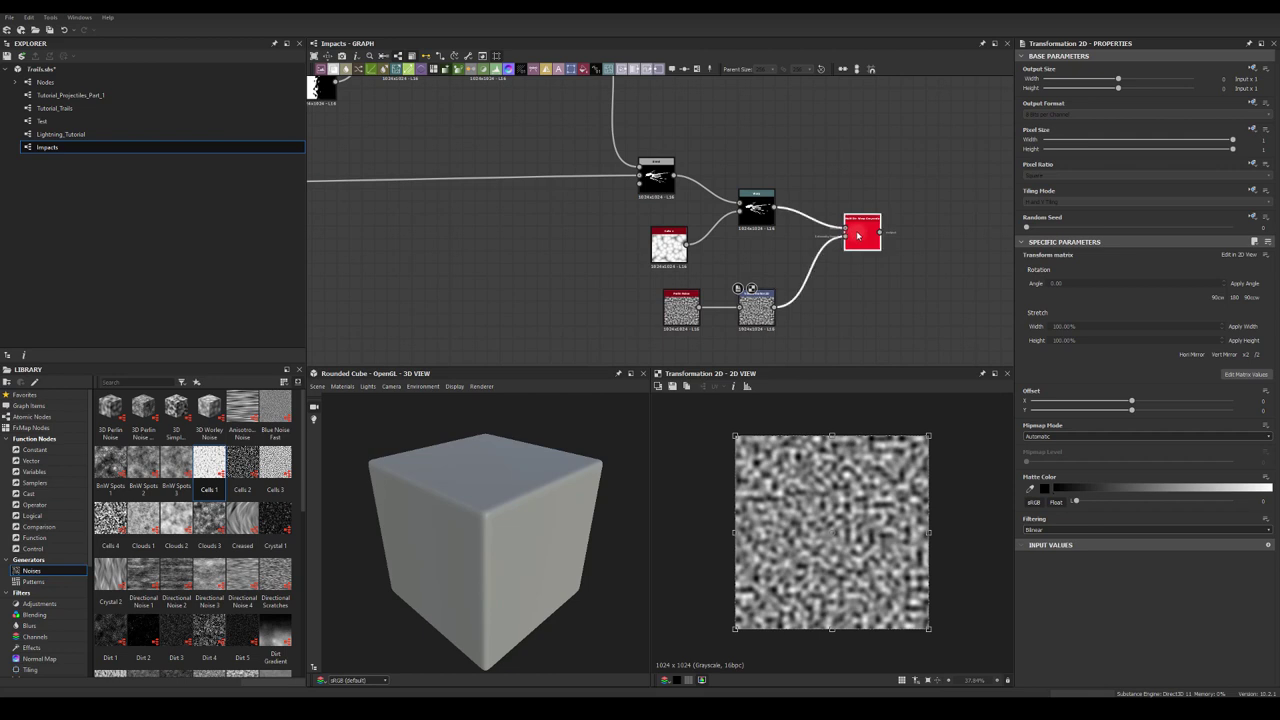
left_click(853, 241)
middle_click_drag(848, 332, 851, 296)
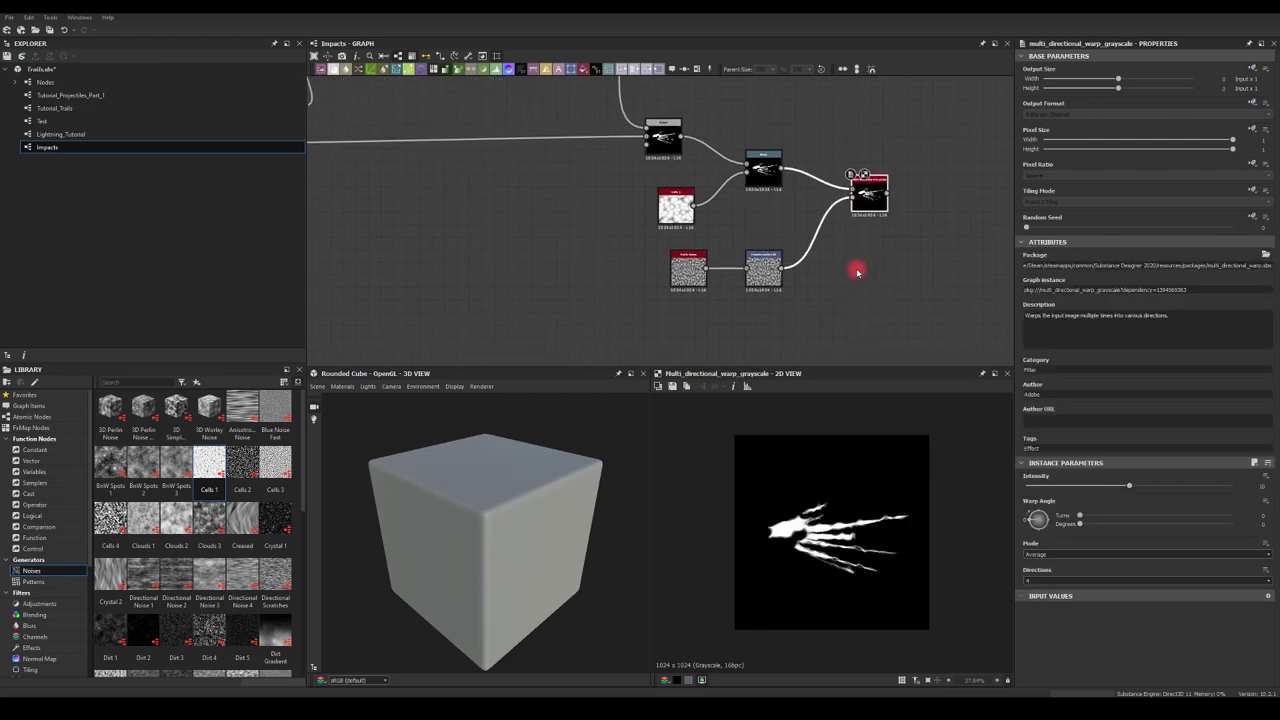
Step: Set the warp Mode to Chain, adjust Intensity, and stretch the Transformation 2D width to 300%
left_click(1040, 554)
left_click(1037, 581)
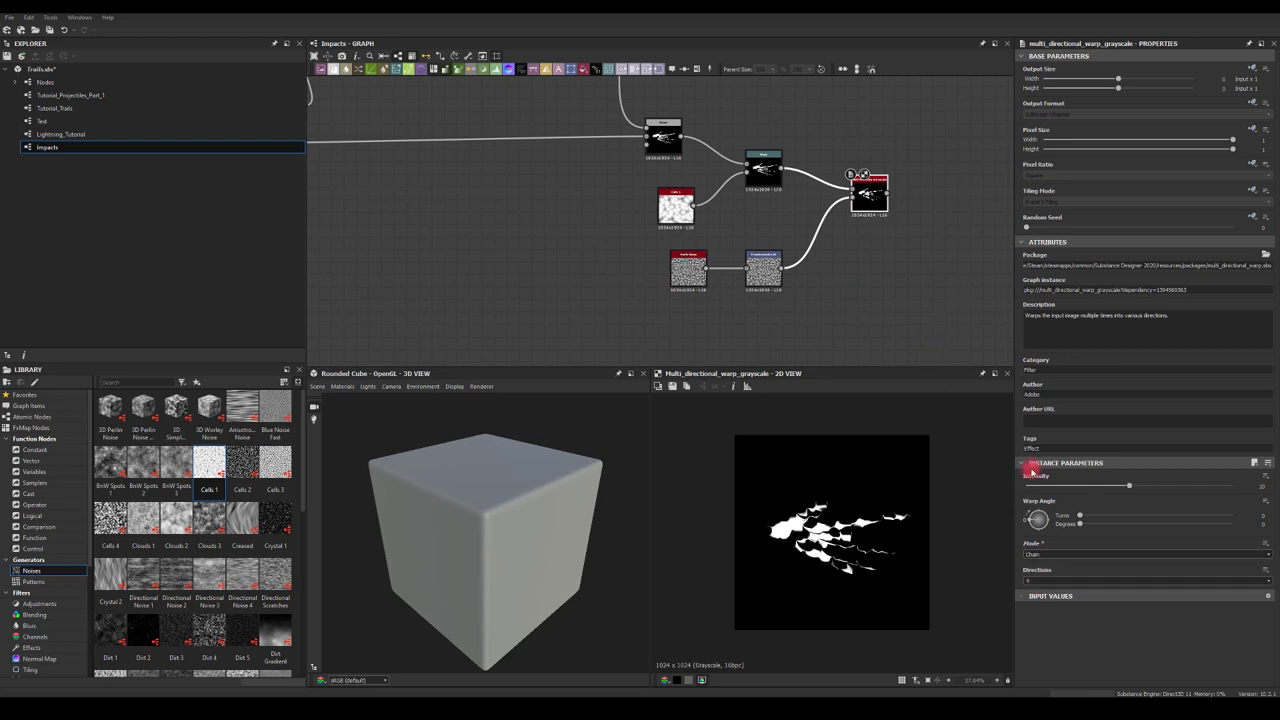
left_click_drag(1046, 489, 1067, 487)
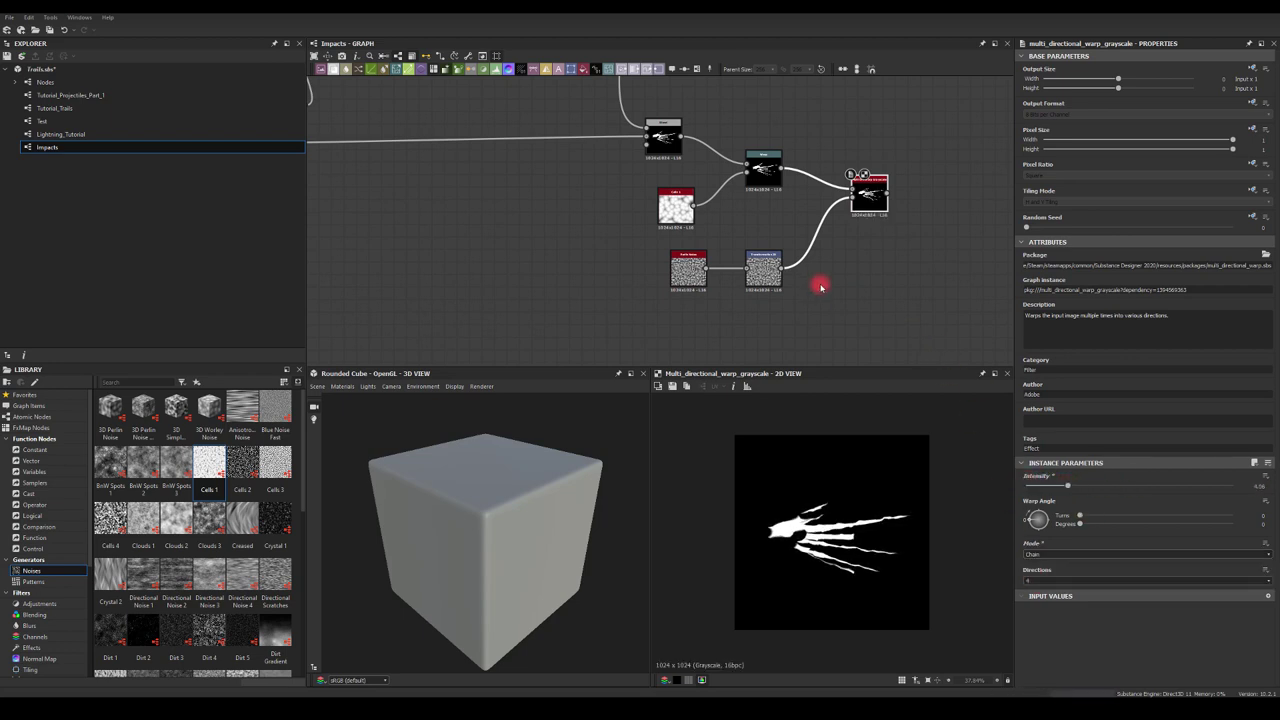
left_click(763, 268)
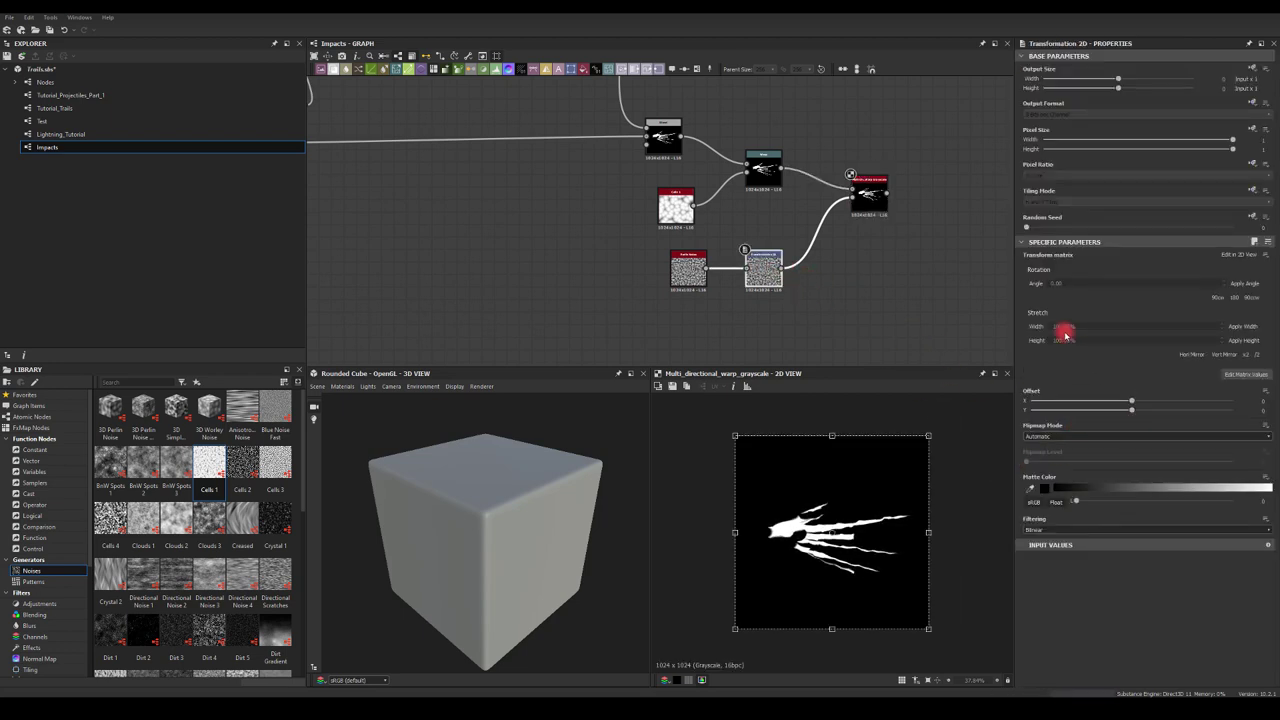
type("300")
key("Return")
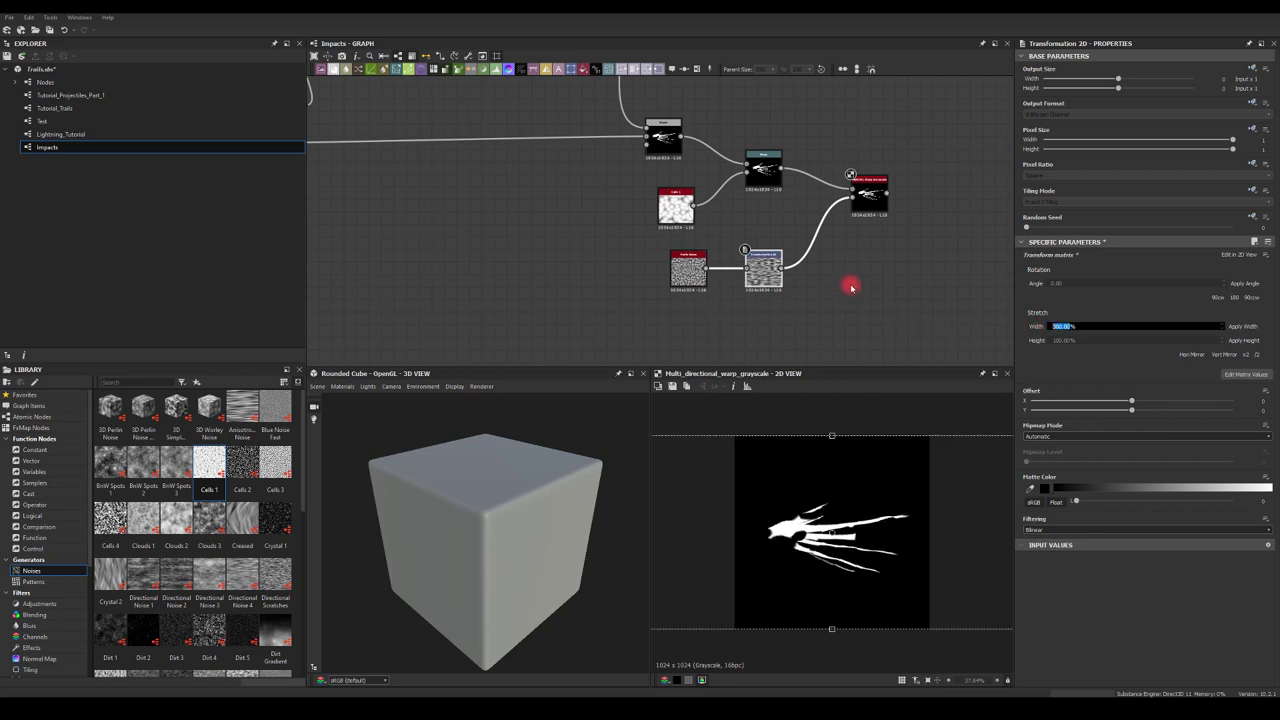
Step: Tune the Perlin Noise scale and set the warp Intensity to about 15.27
left_click(683, 266)
left_click_drag(1071, 486, 1190, 487)
left_click(868, 196)
left_click(762, 270)
left_click(676, 270)
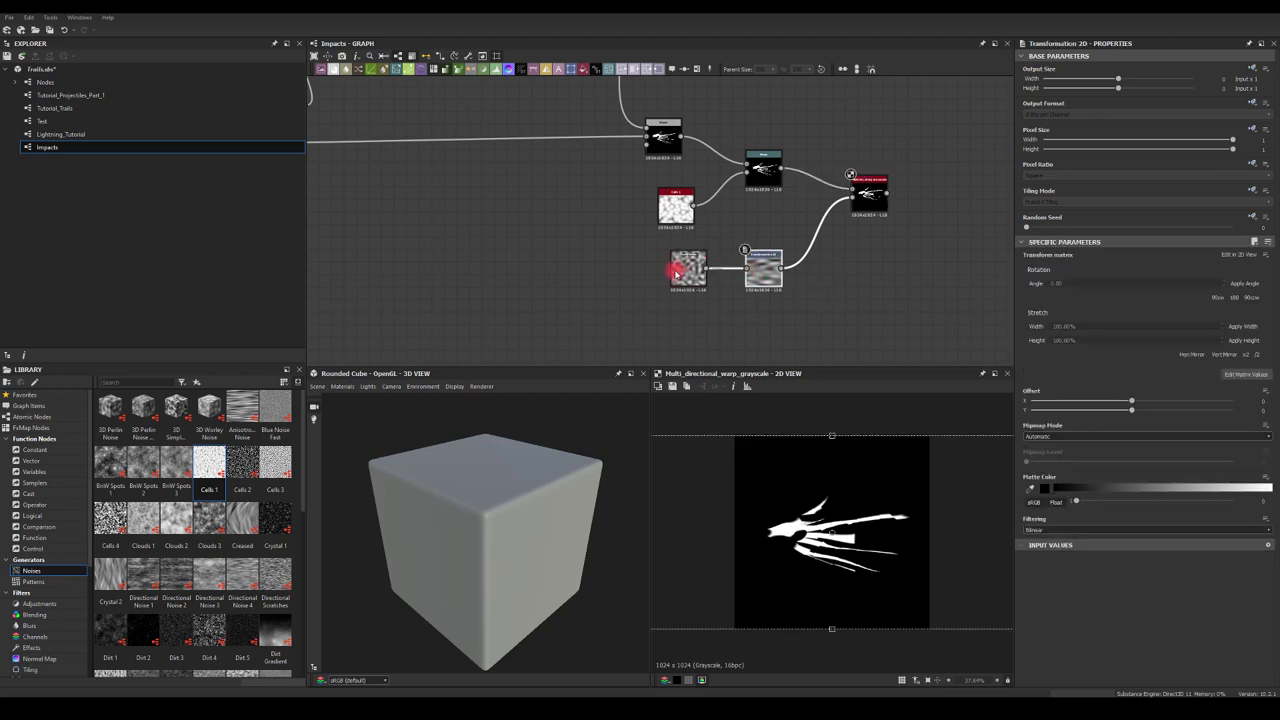
mouse_move(1060, 487)
left_mouse_down()
mouse_move(1100, 486)
mouse_move(1049, 484)
mouse_move(1063, 483)
left_mouse_up()
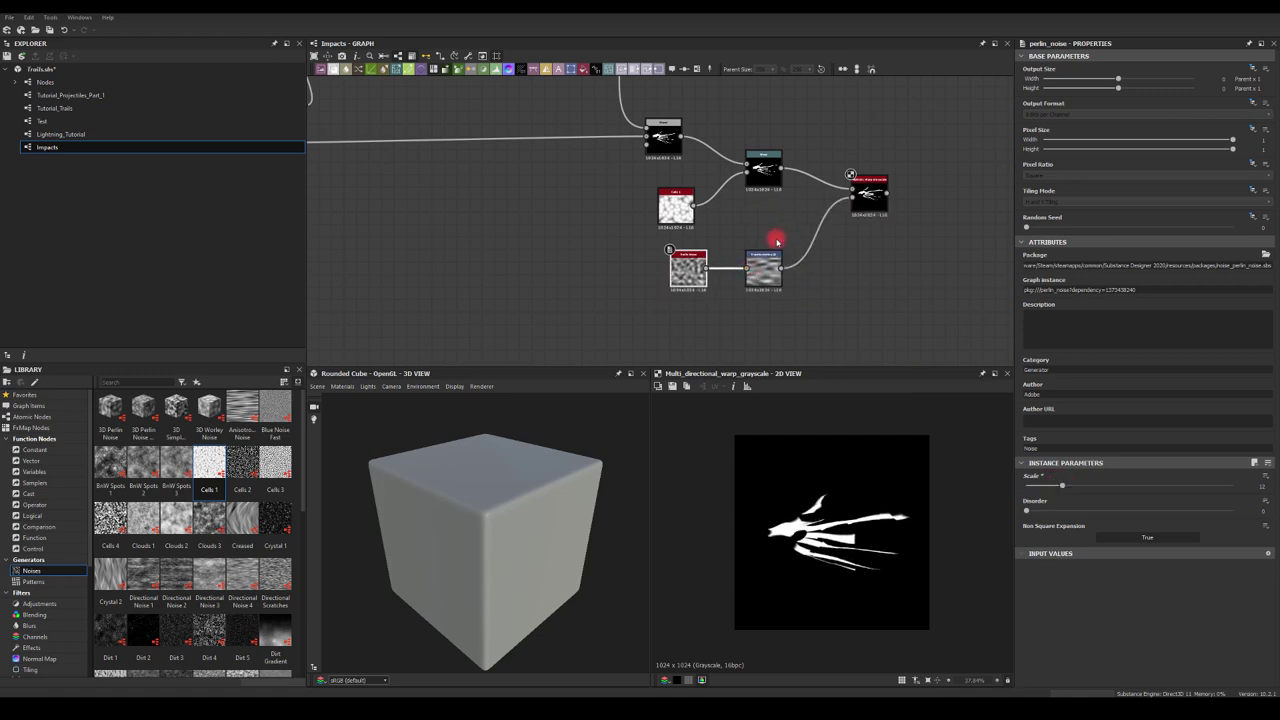
left_click(862, 191)
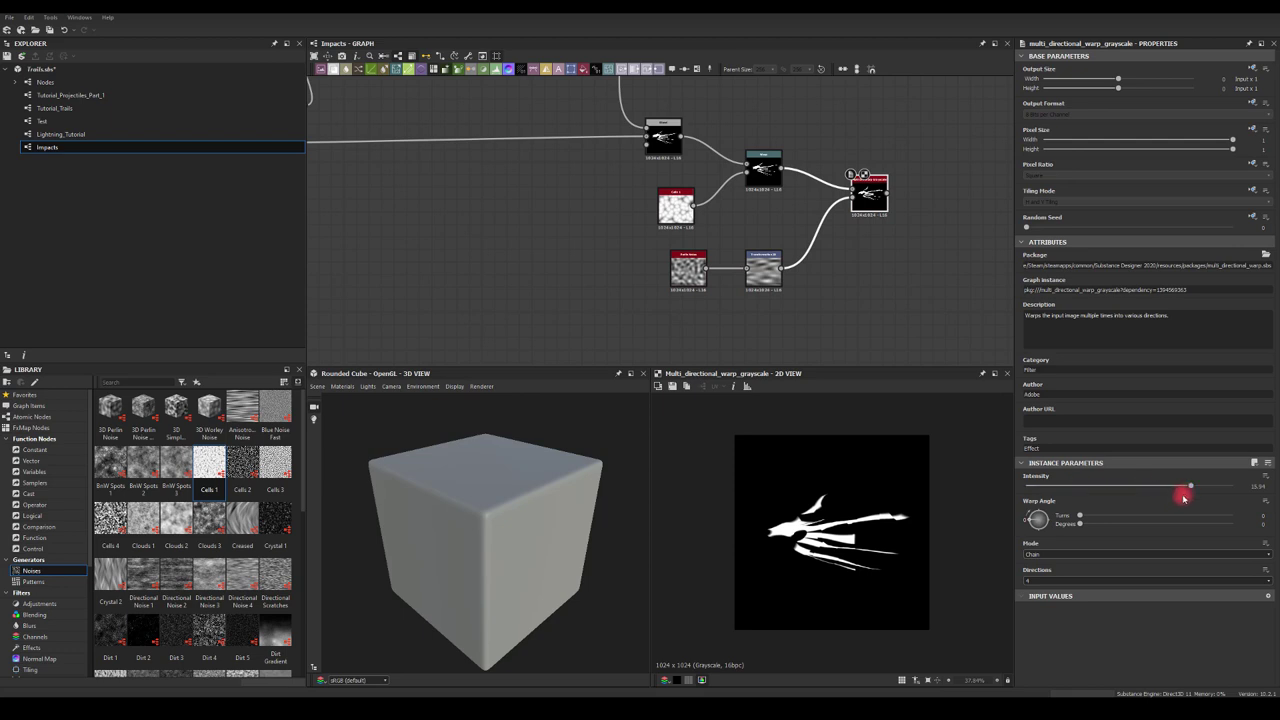
mouse_move(1192, 488)
left_mouse_down()
mouse_move(1231, 489)
mouse_move(1066, 480)
mouse_move(1183, 485)
left_mouse_up()
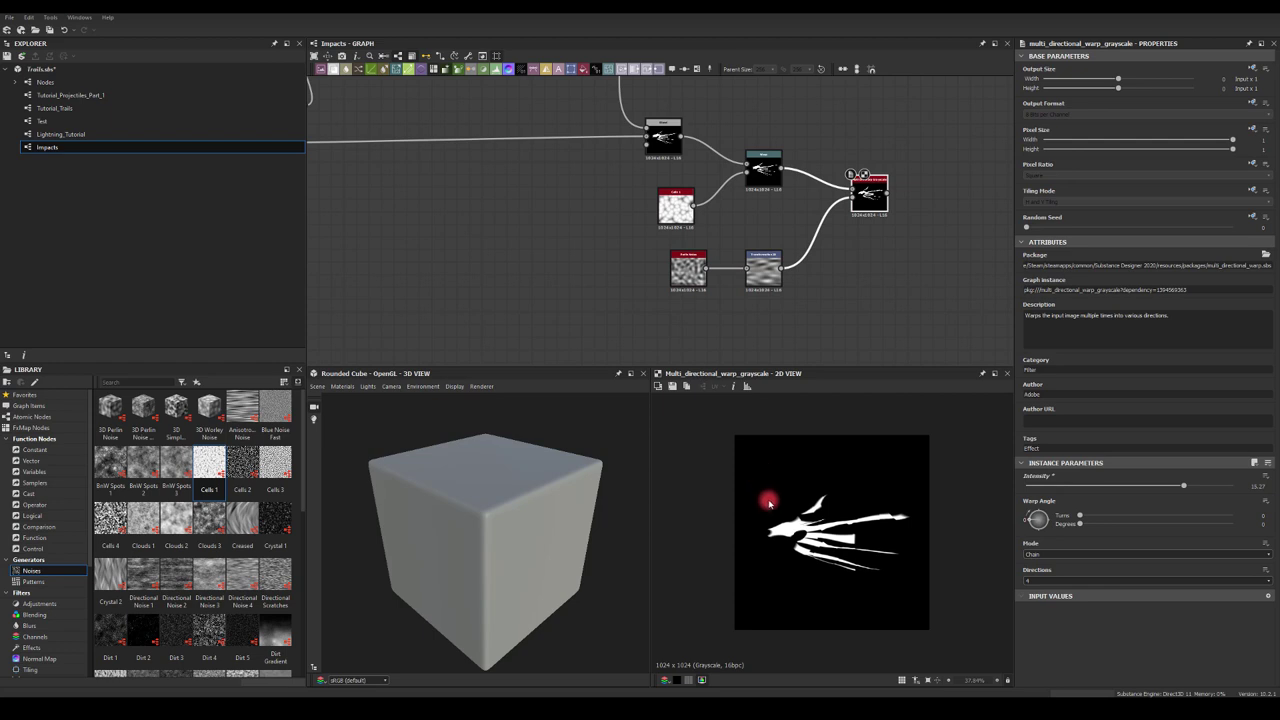
middle_click_drag(933, 283, 813, 270)
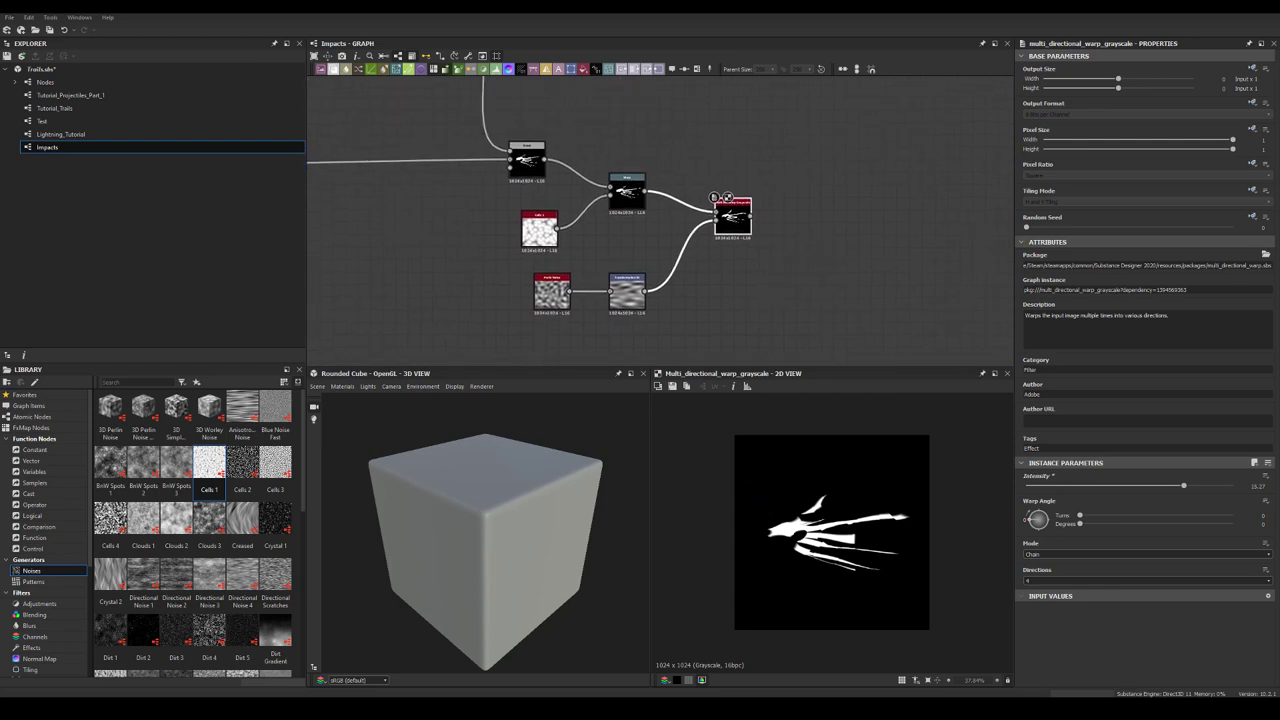
Step: Chain a Blur HQ Grayscale and then a Directional Blur after the warp output
left_click_drag(751, 216, 906, 163)
type("blur")
left_click(813, 251)
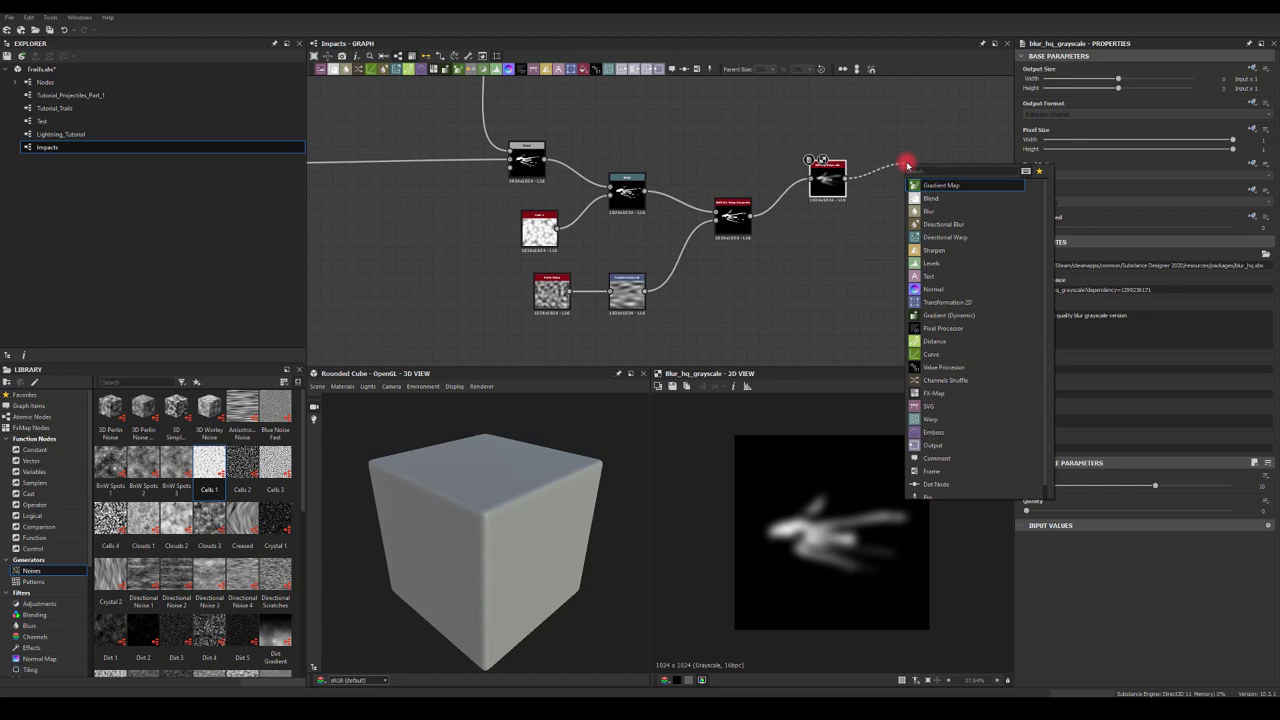
type("dir")
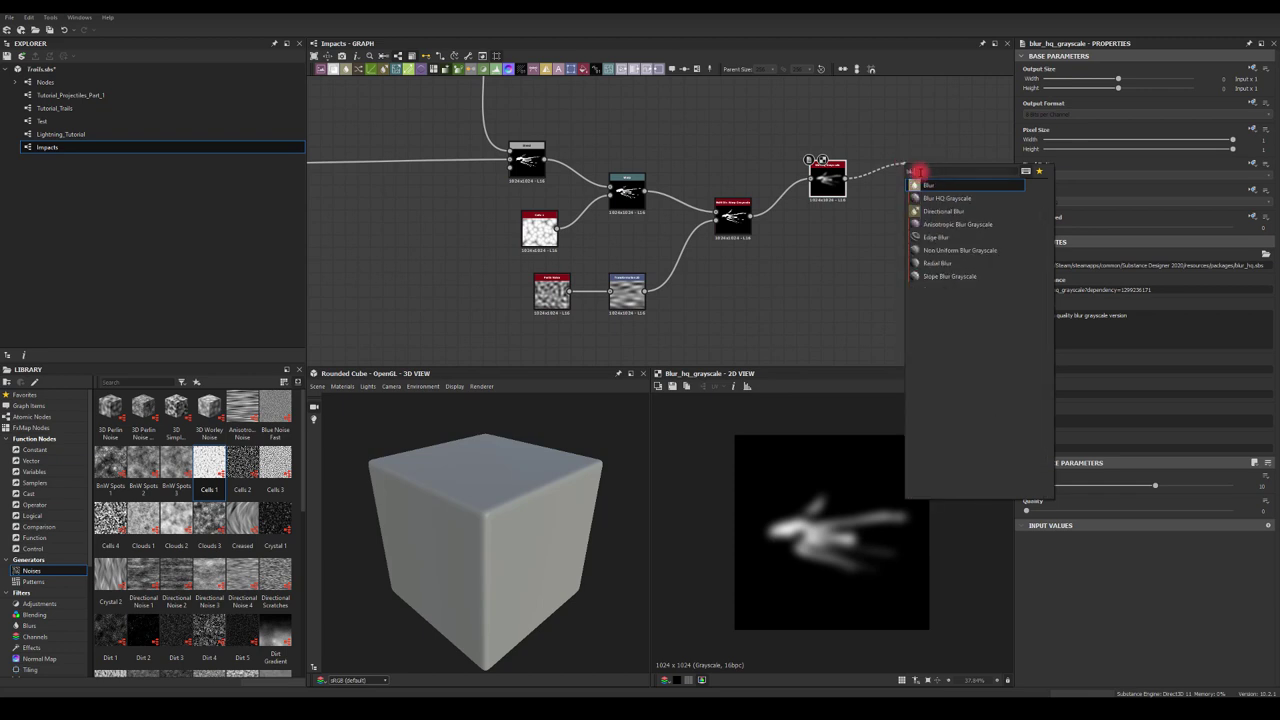
left_click(915, 210)
left_click_drag(917, 195, 892, 210)
Step: Raise Directional Blur Intensity to about 17.6 and set Blur HQ Intensity to about 2.86
left_click_drag(1131, 268, 1212, 270)
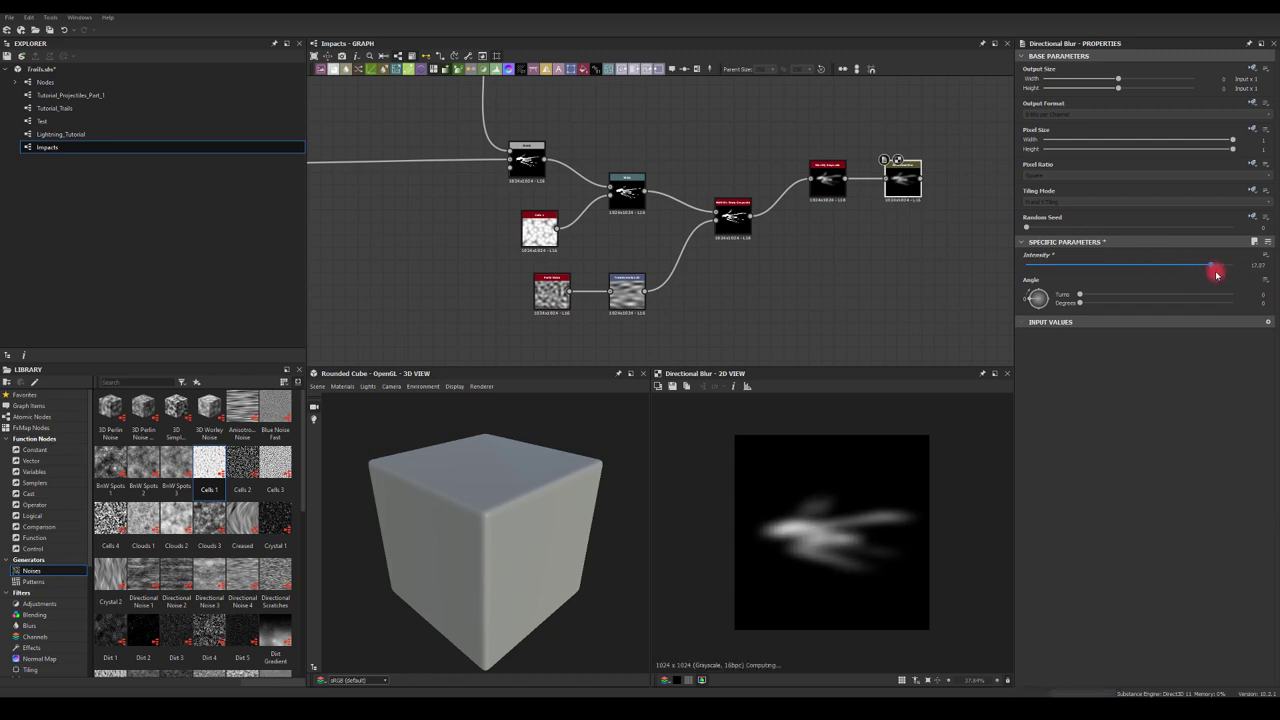
left_click(840, 185)
left_click_drag(1157, 486, 1063, 490)
middle_click_drag(821, 206, 707, 238)
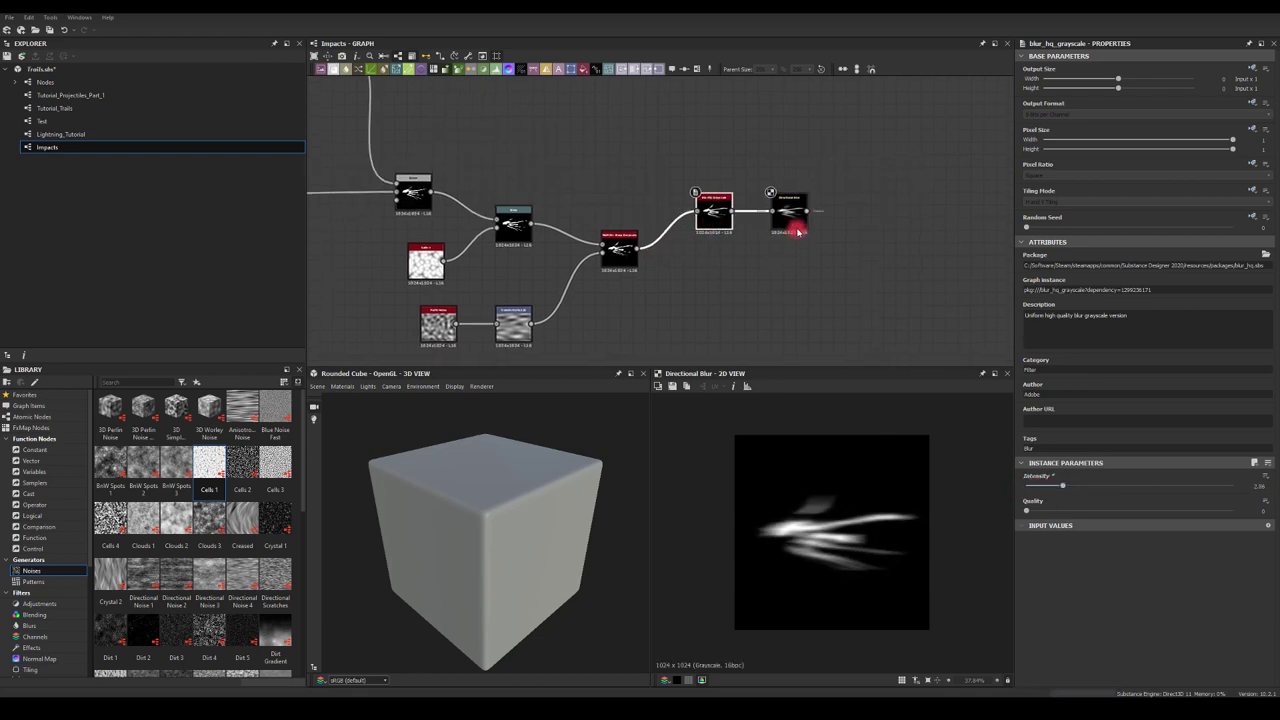
Step: Add a Blend fed by the Directional Blur and the sharp warp output, set to Max (Lighten)
left_click_drag(637, 252, 868, 305)
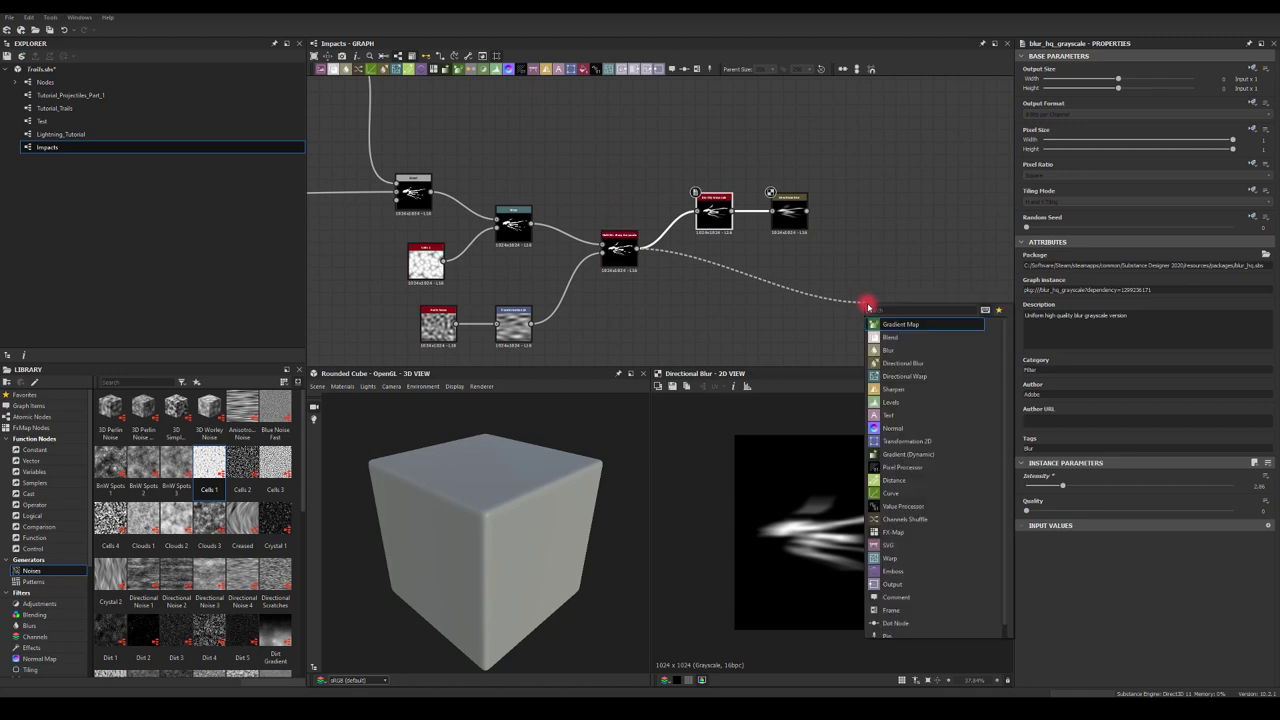
type("blu")
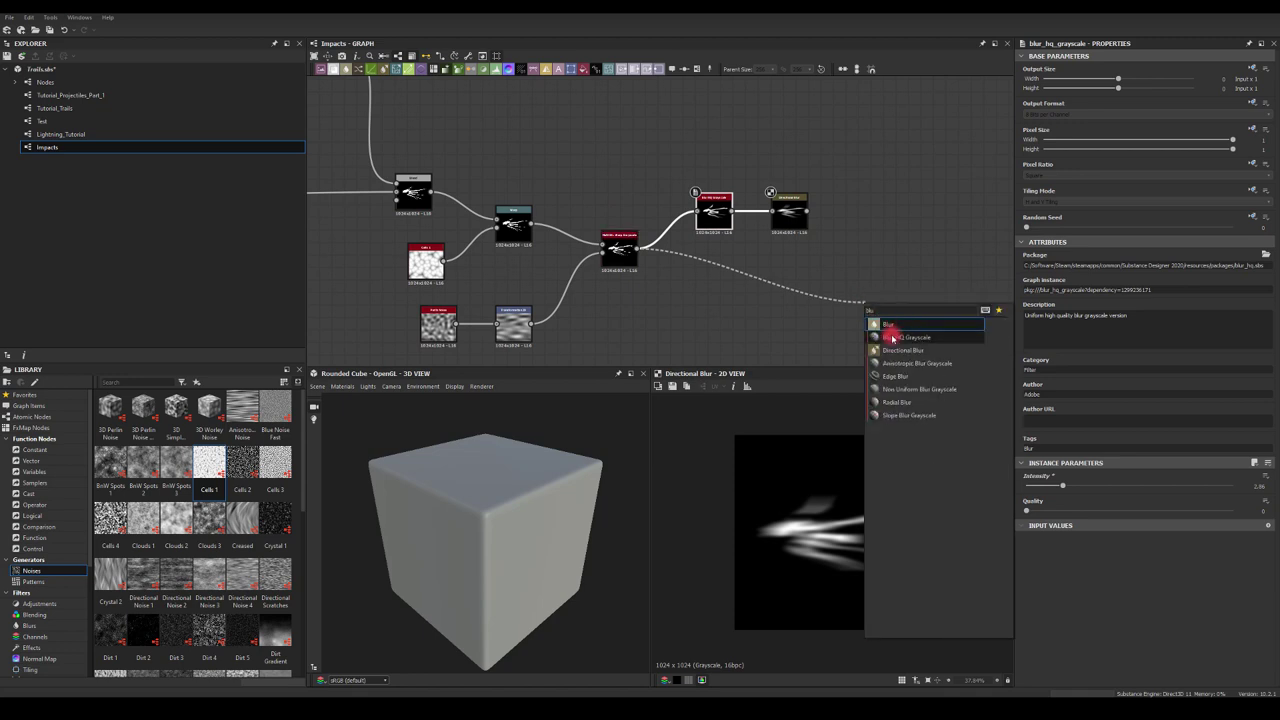
key("BackSpace")
type("e")
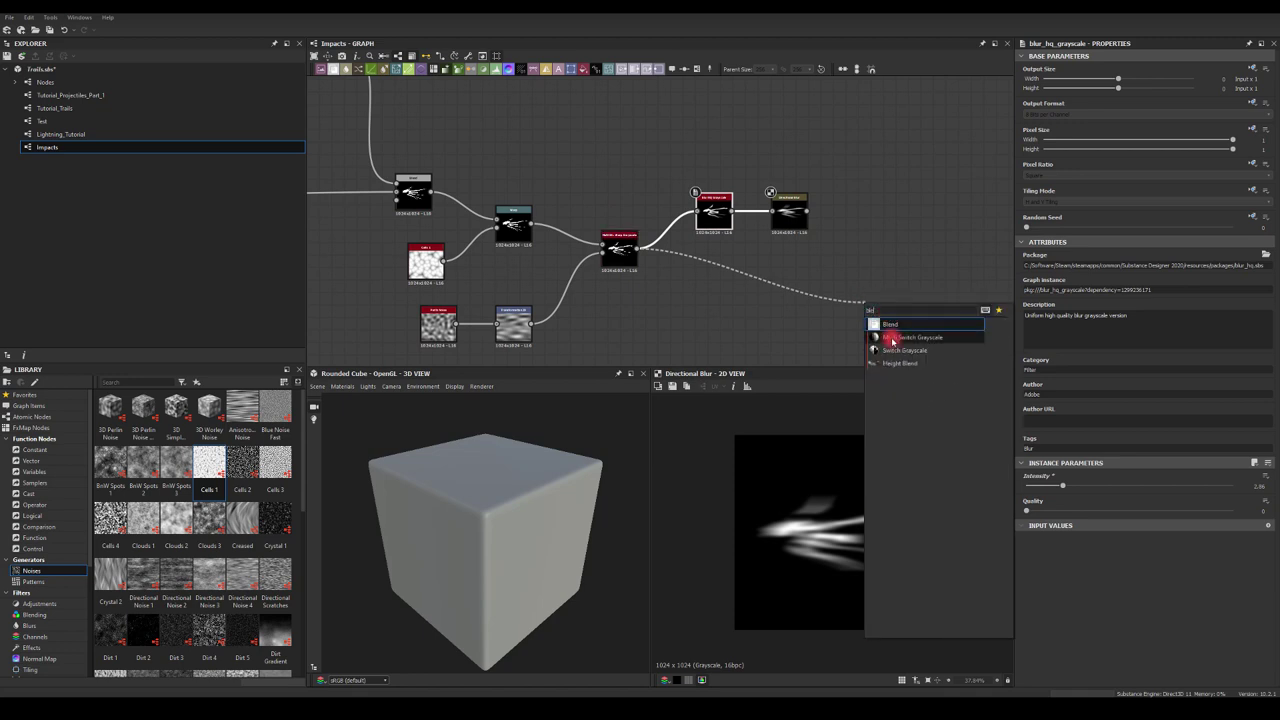
left_click(890, 324)
mouse_move(806, 211)
left_mouse_down()
mouse_move(838, 257)
mouse_move(876, 257)
left_mouse_up()
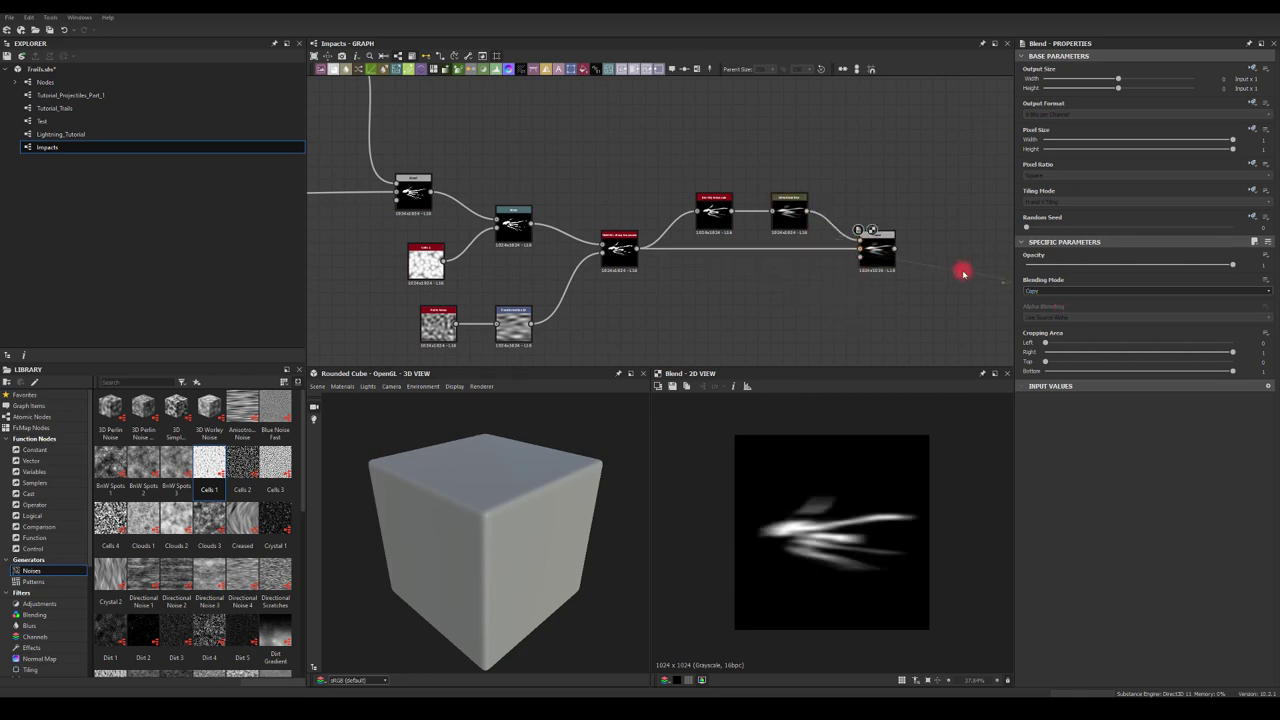
left_click(872, 250)
left_click(1040, 290)
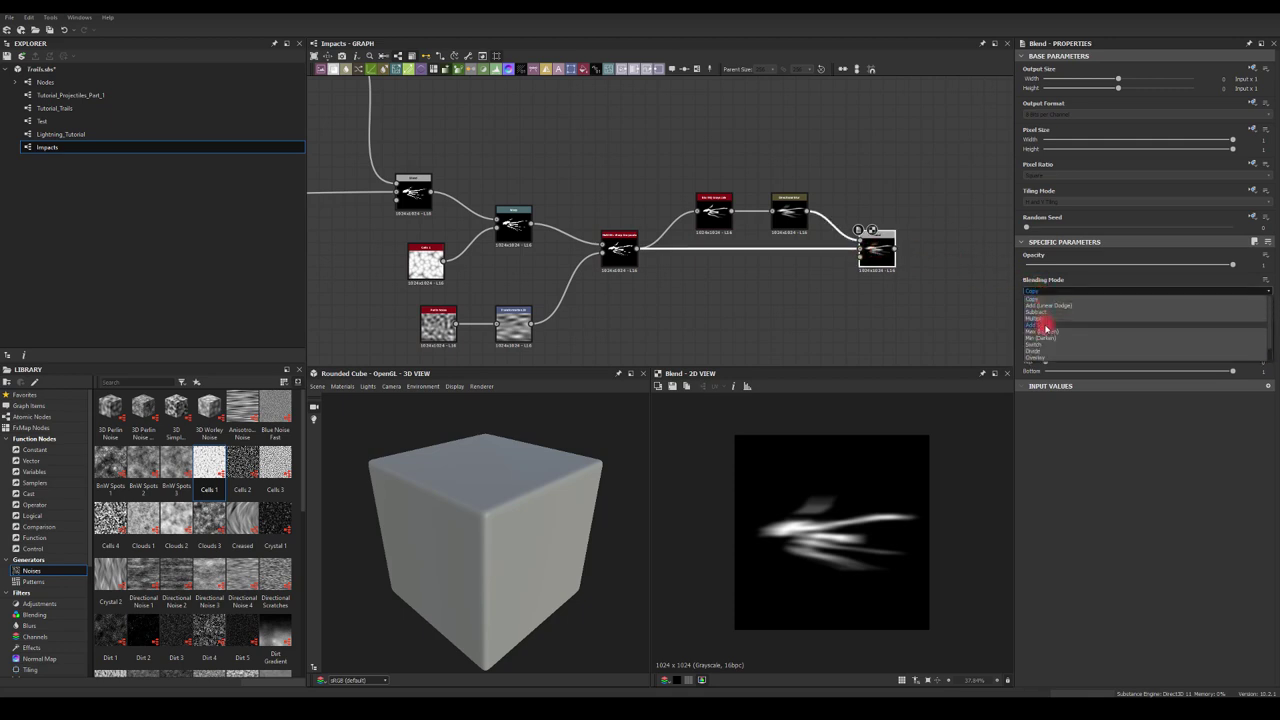
left_click(1043, 333)
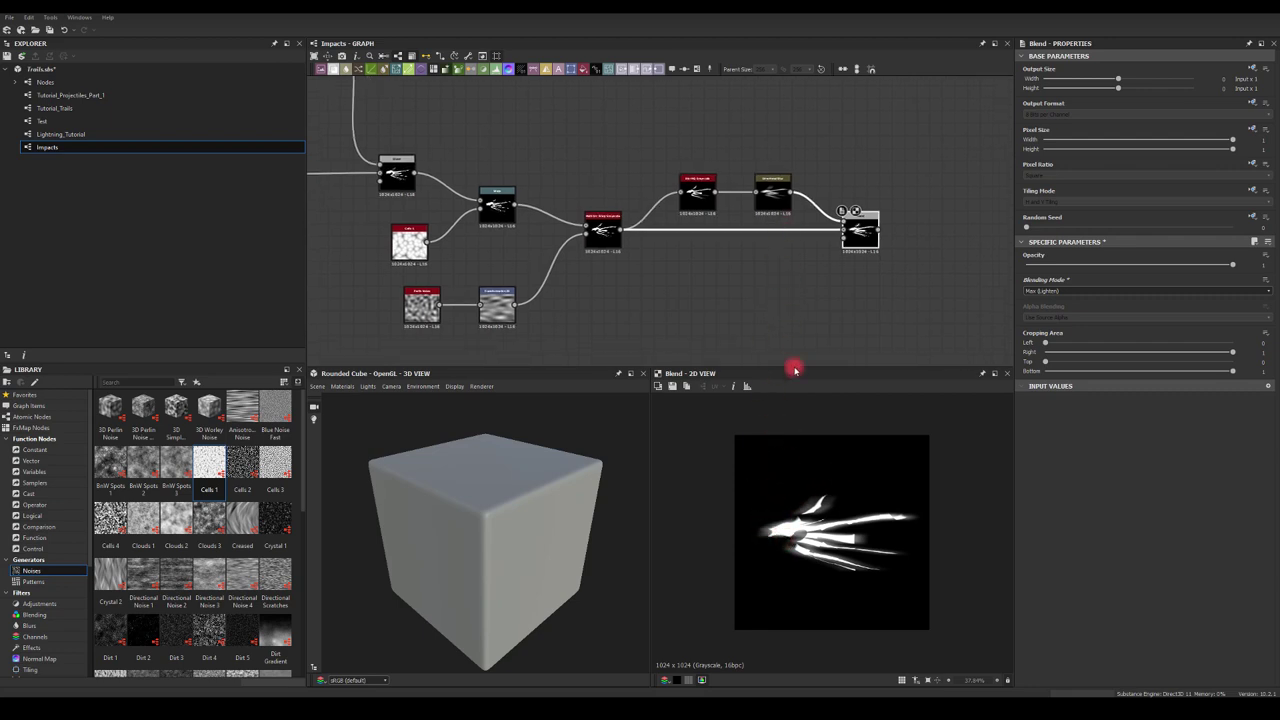
Step: Insert a Transformation 2D into the Blend input, offsetting it about -0.06 on X
left_click_drag(833, 233, 845, 170)
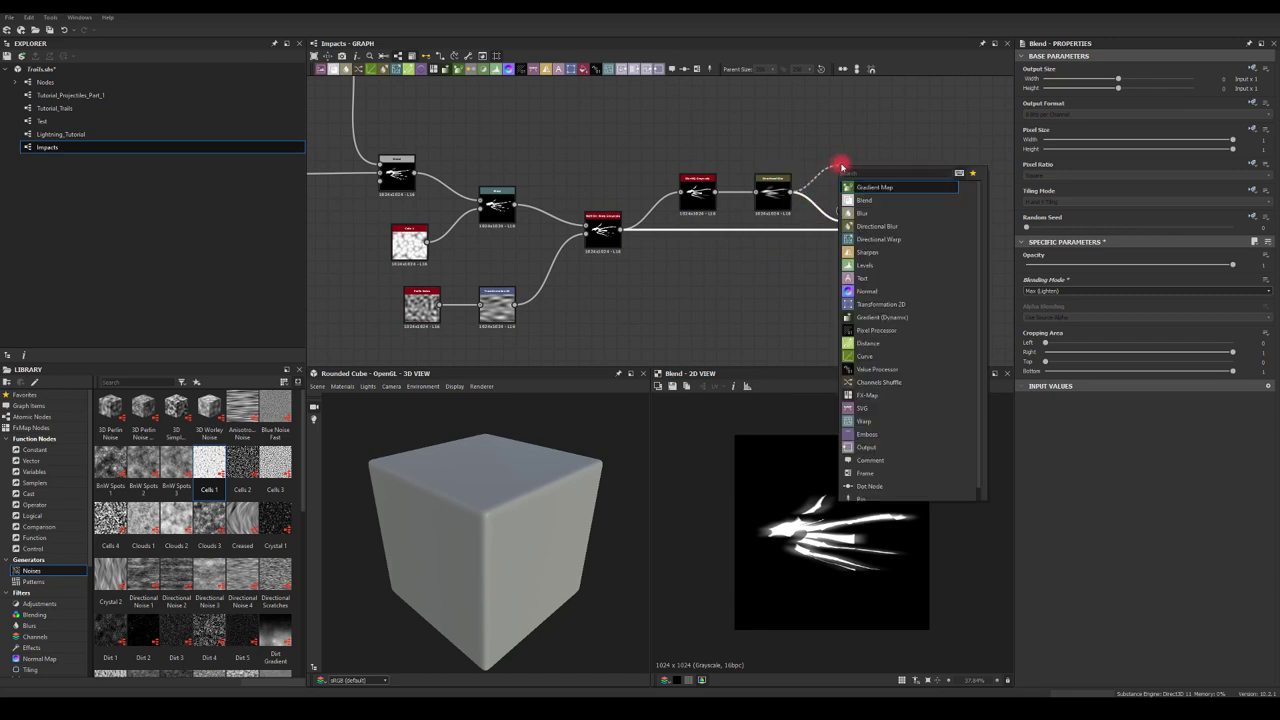
left_click(858, 187)
left_click_drag(856, 222, 940, 212)
left_click(943, 214)
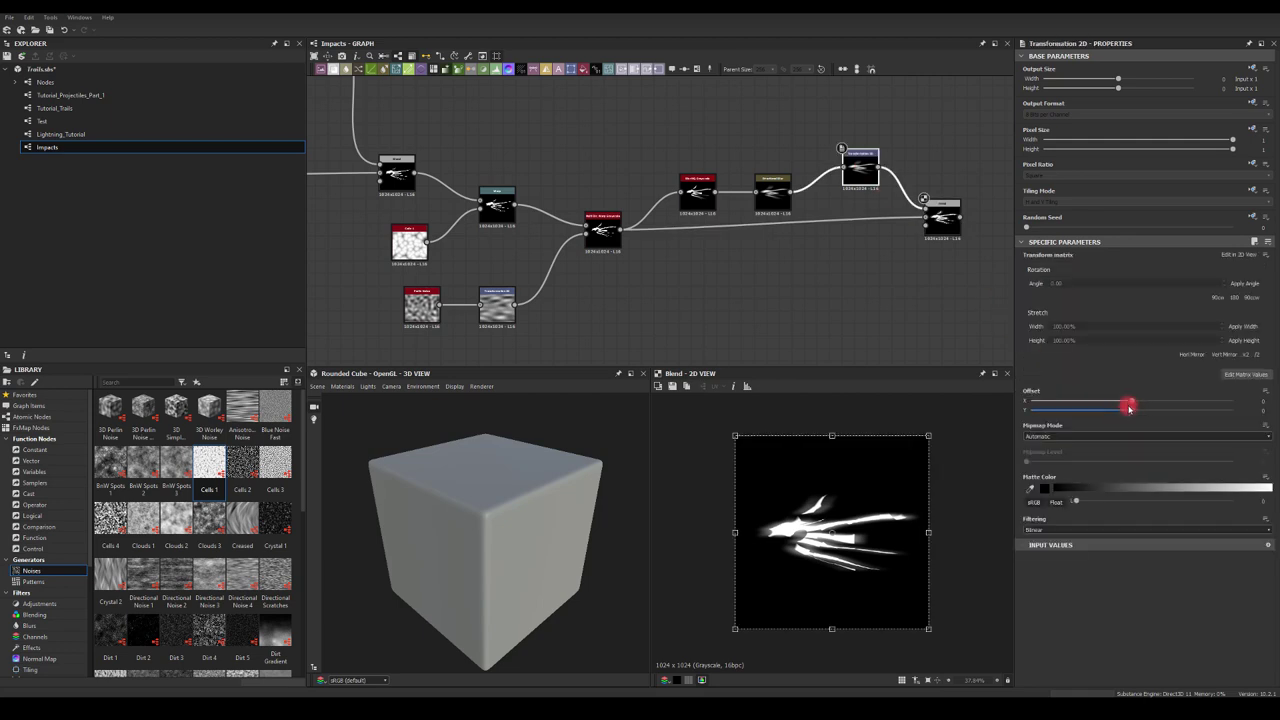
left_click_drag(1129, 403, 1120, 399)
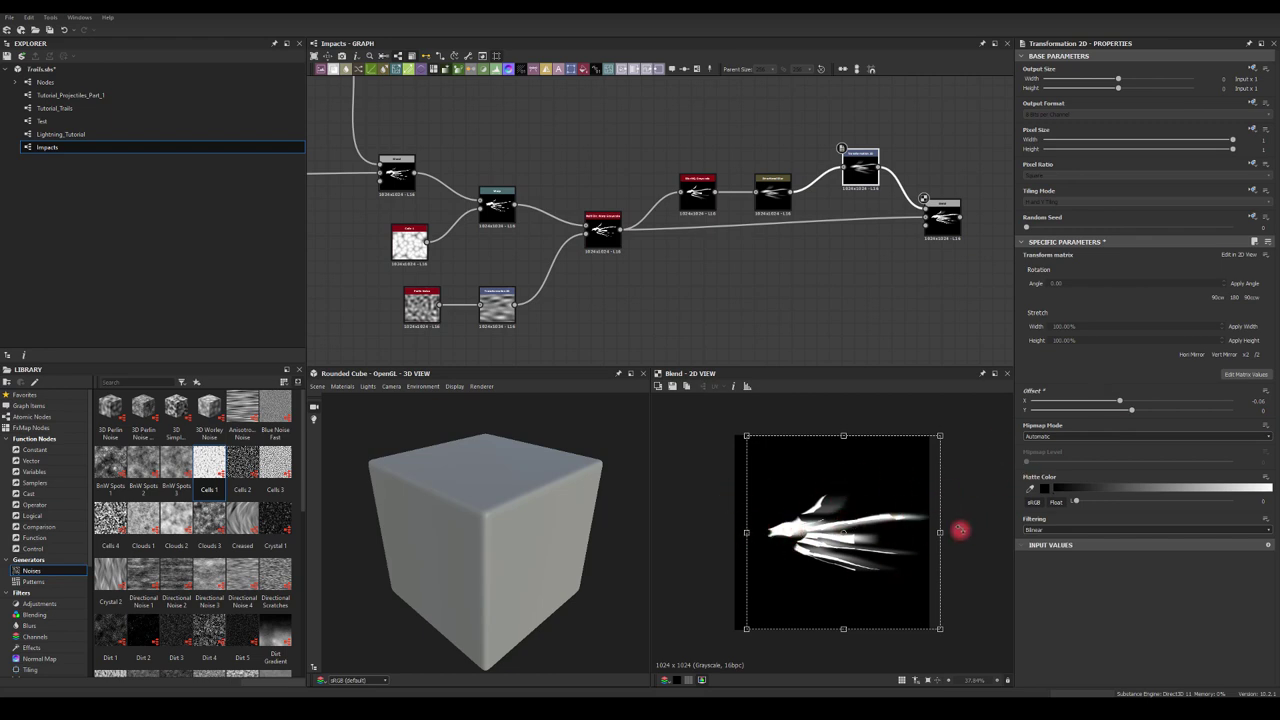
middle_click_drag(863, 242, 696, 264)
Step: Add a Transformation 2D after the Blend with Offset X 0.09
left_click_drag(797, 240, 845, 238)
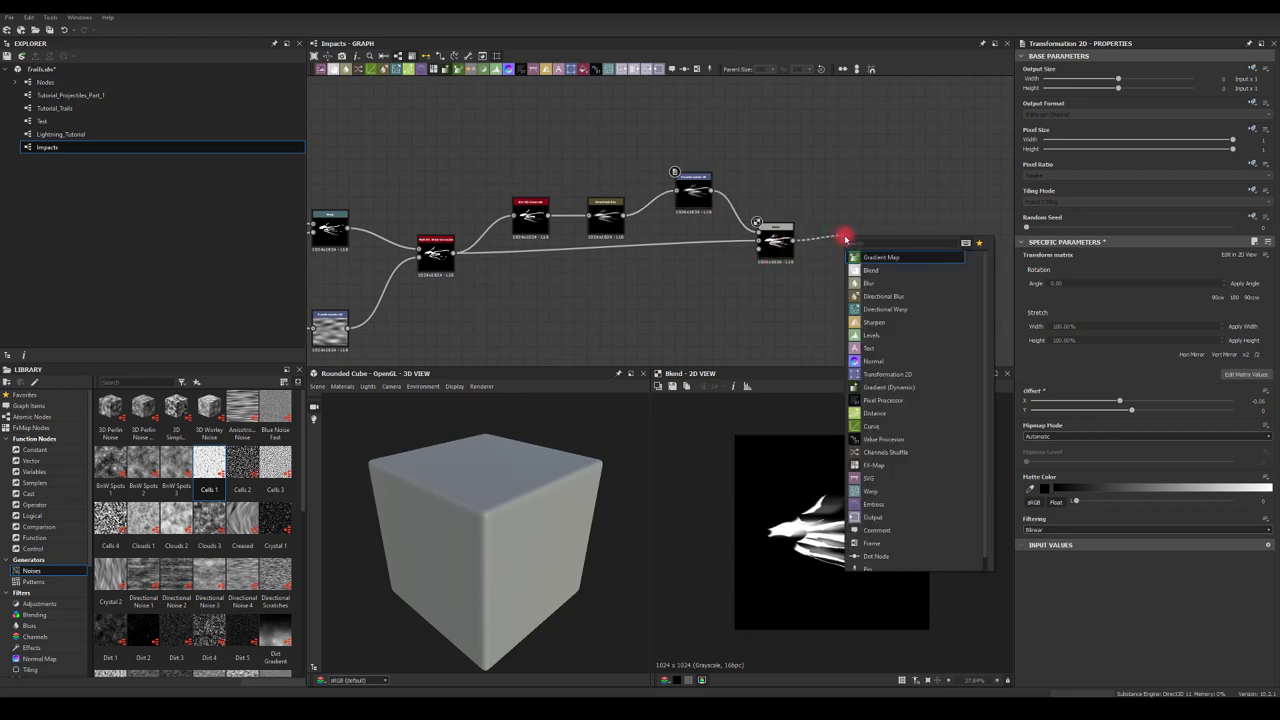
type("trans")
left_click(857, 258)
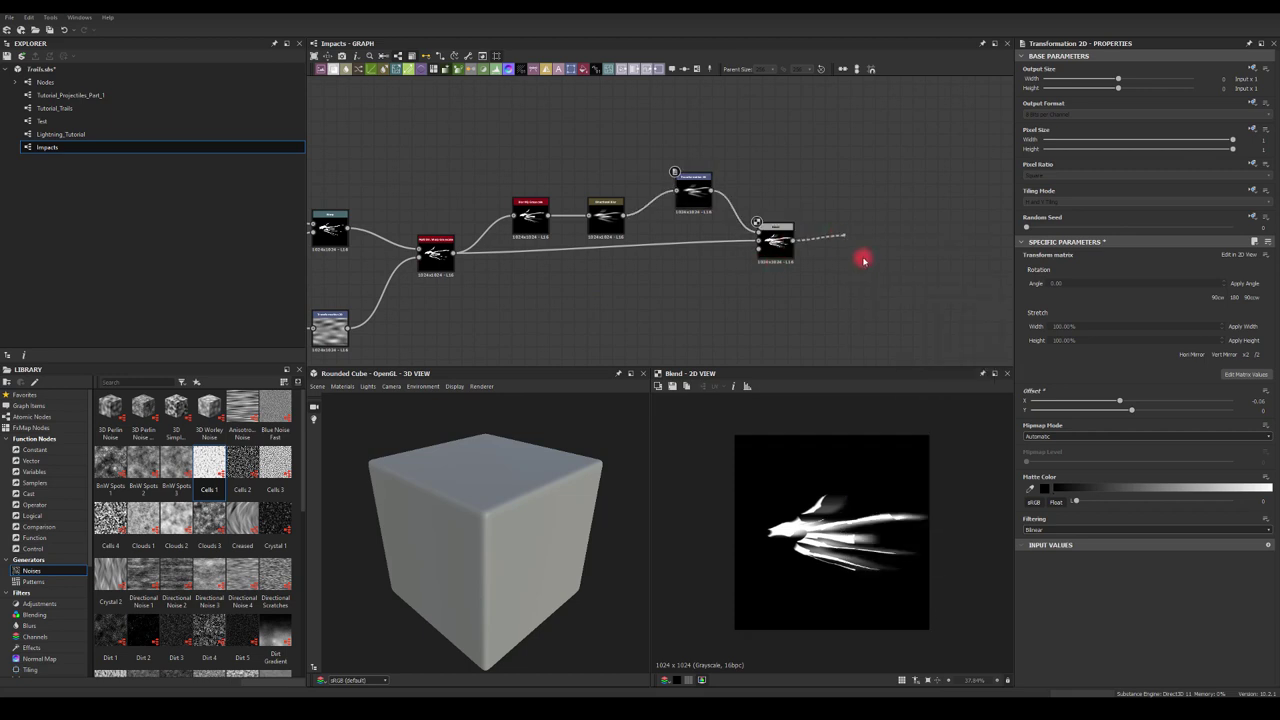
left_click_drag(1133, 401, 1150, 396)
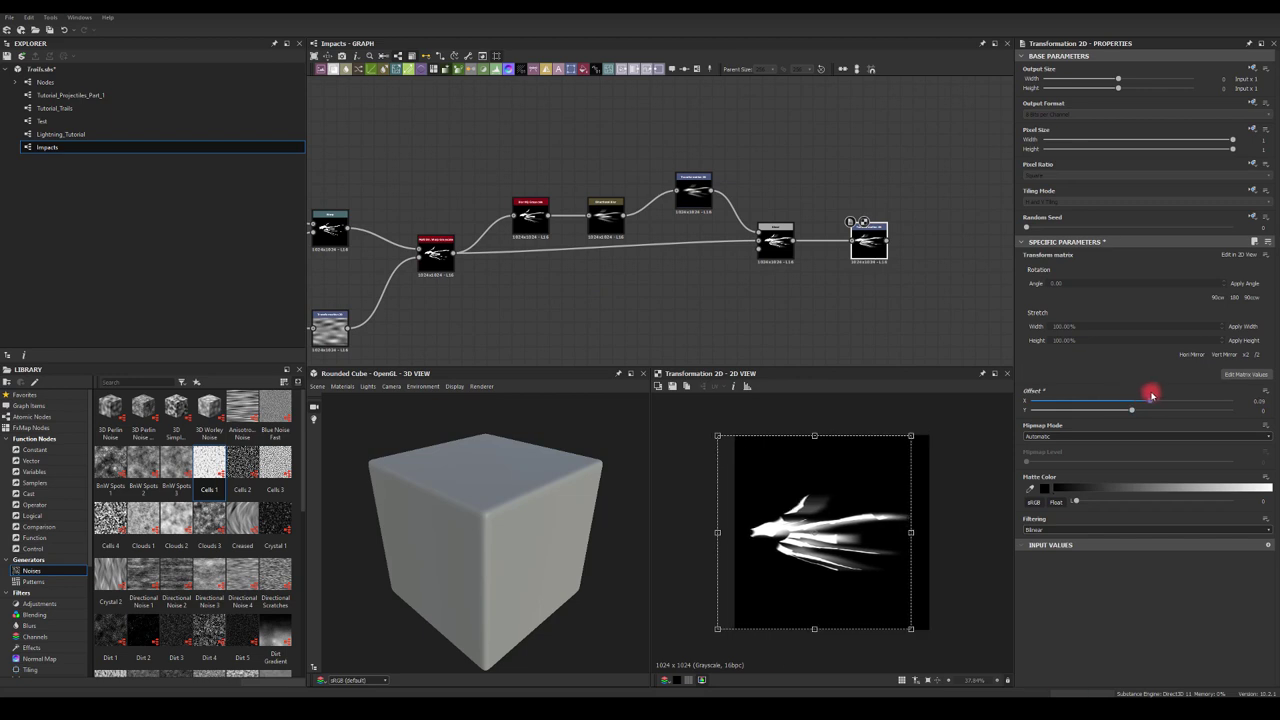
Step: Follow it with a Blur HQ Grayscale at Intensity 2.16 and Quality 1
left_click_drag(886, 240, 947, 237)
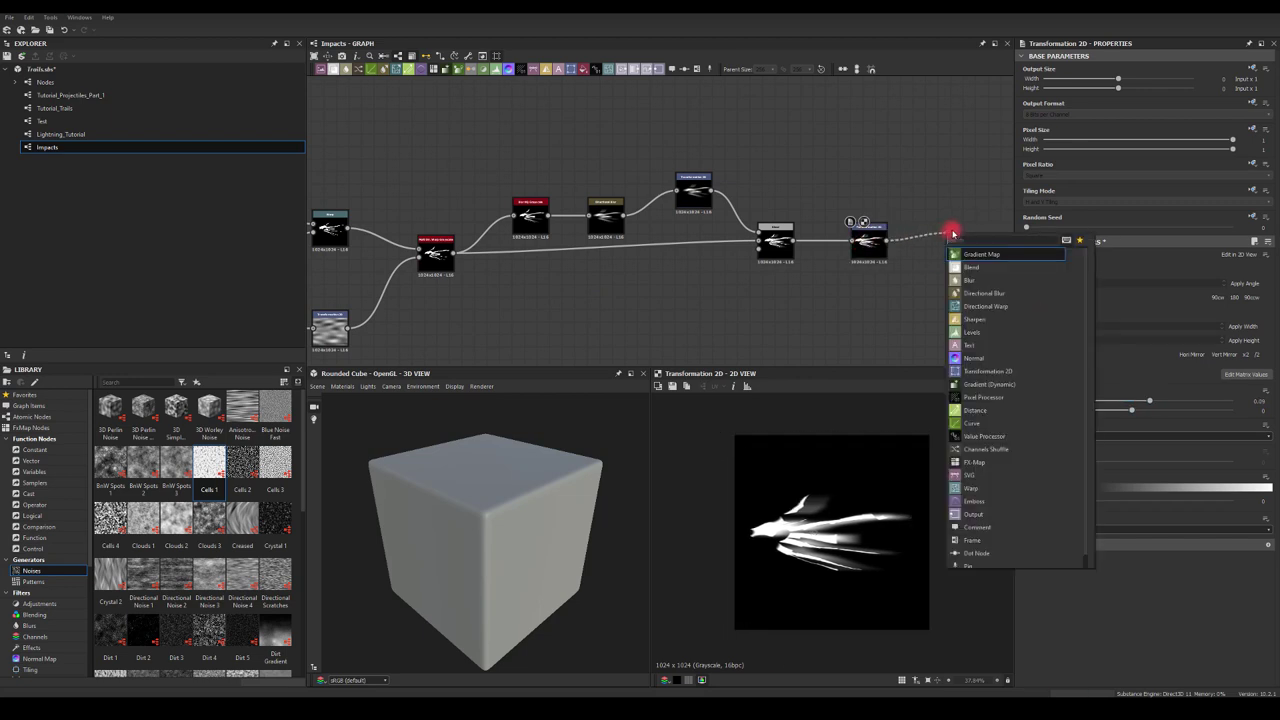
type("bl")
left_click(971, 281)
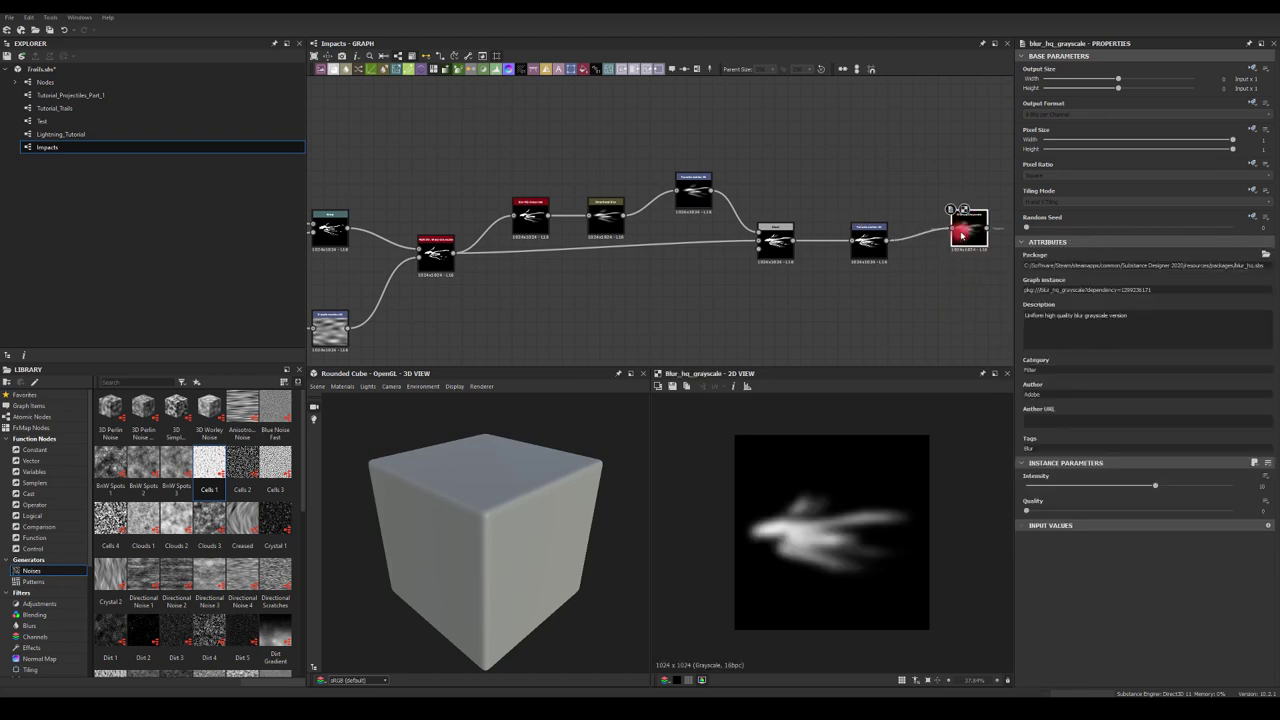
mouse_move(1058, 486)
left_mouse_down()
mouse_move(1020, 488)
mouse_move(1039, 488)
left_mouse_up()
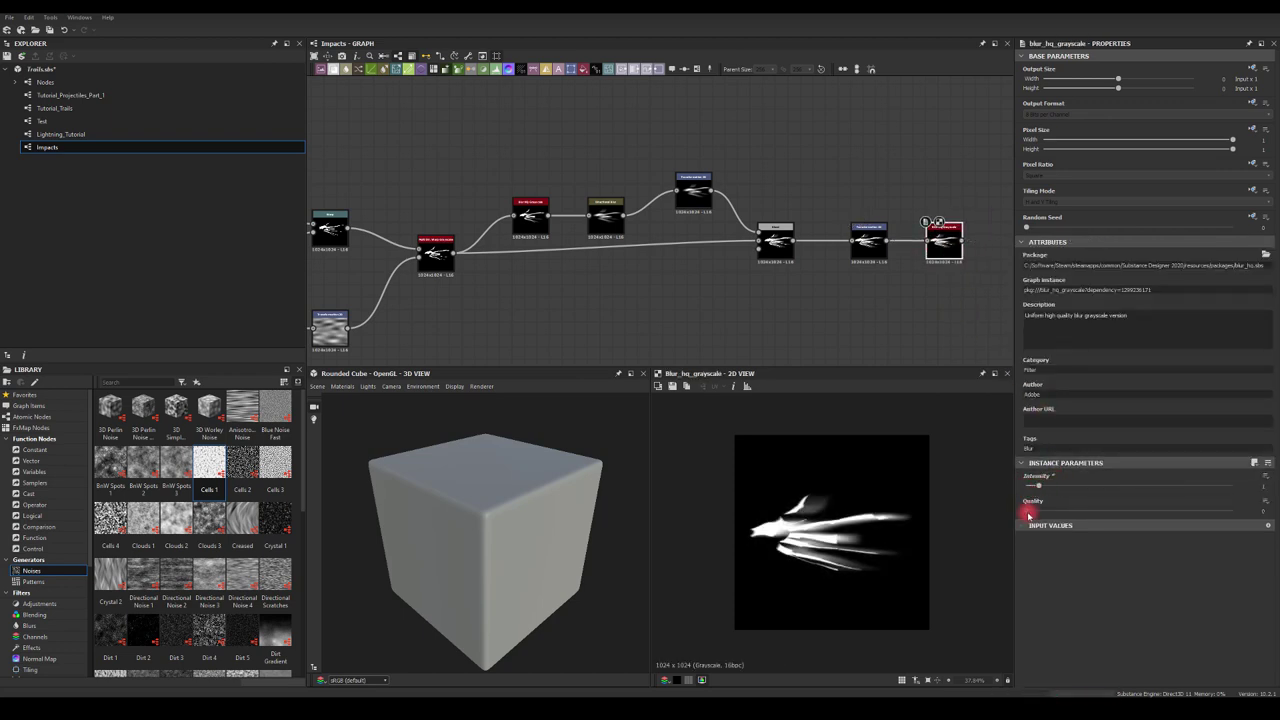
left_click(1223, 513)
middle_click_drag(864, 339, 849, 310)
middle_click_drag(927, 330, 741, 350)
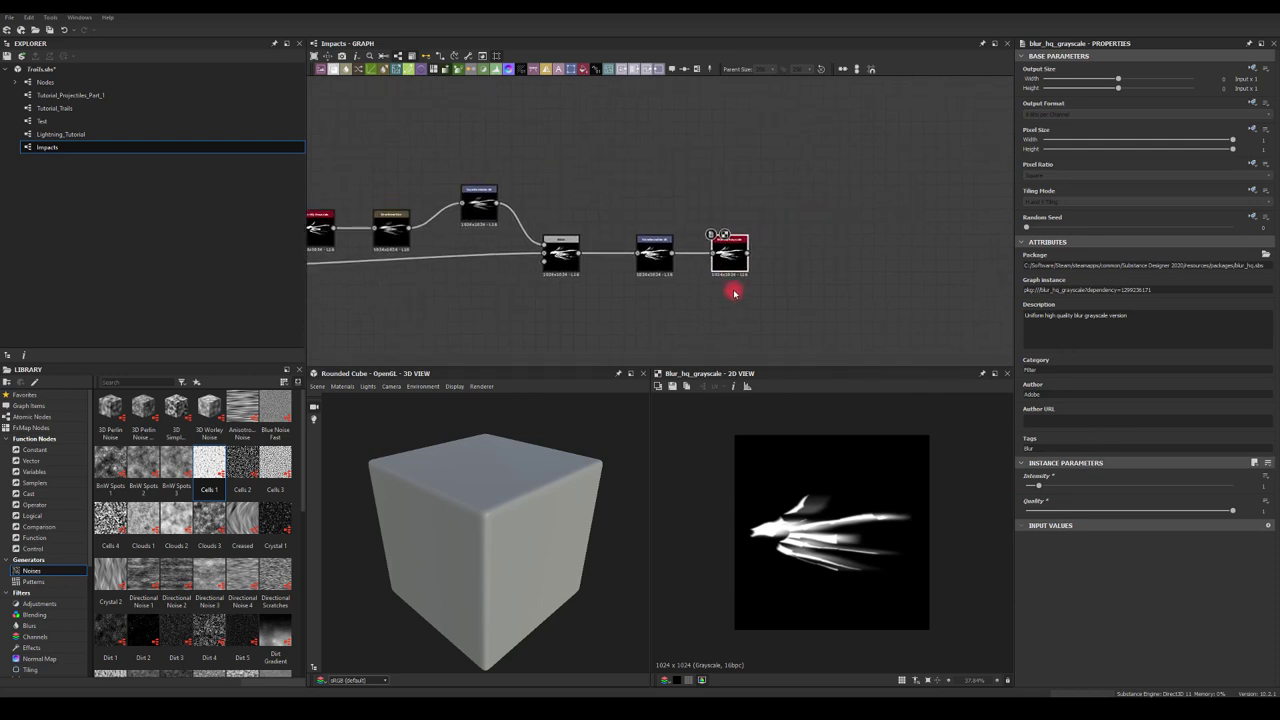
Step: Add a final Transformation 2D with Angle 90 so the spikes point upward
left_click_drag(748, 251, 825, 247)
type("trans")
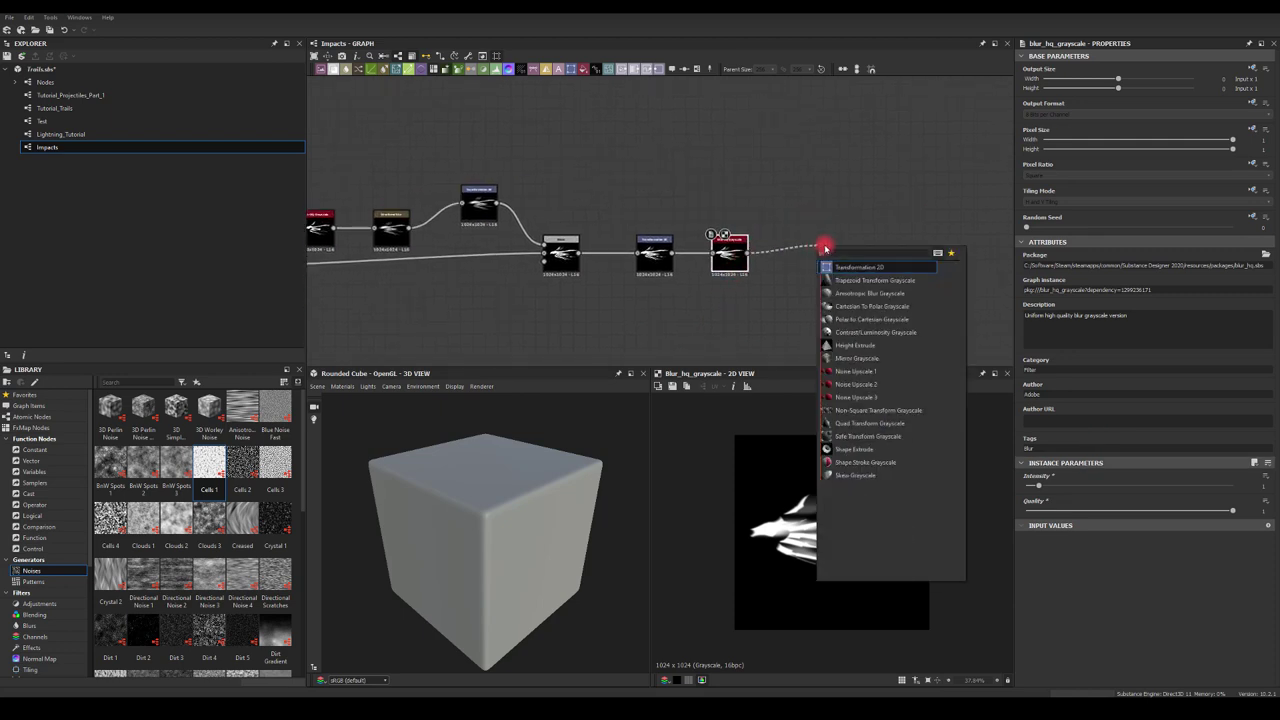
left_click(838, 271)
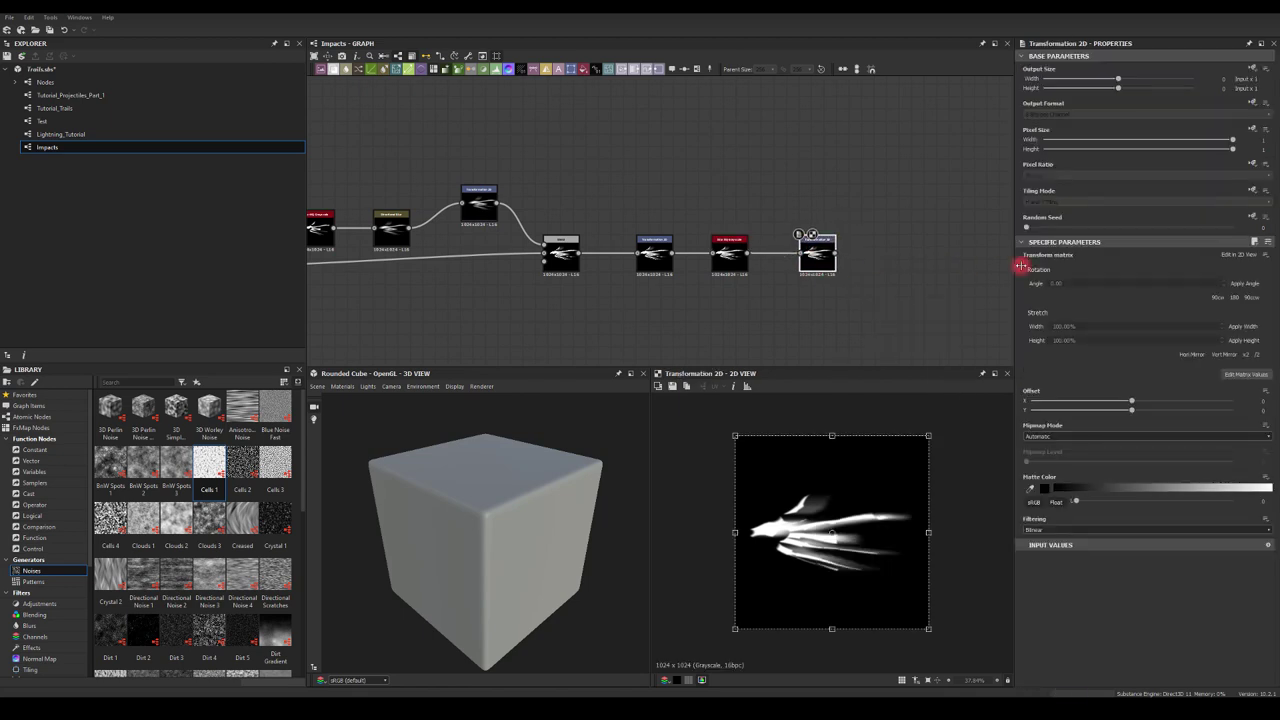
left_click_drag(1092, 284, 1046, 283)
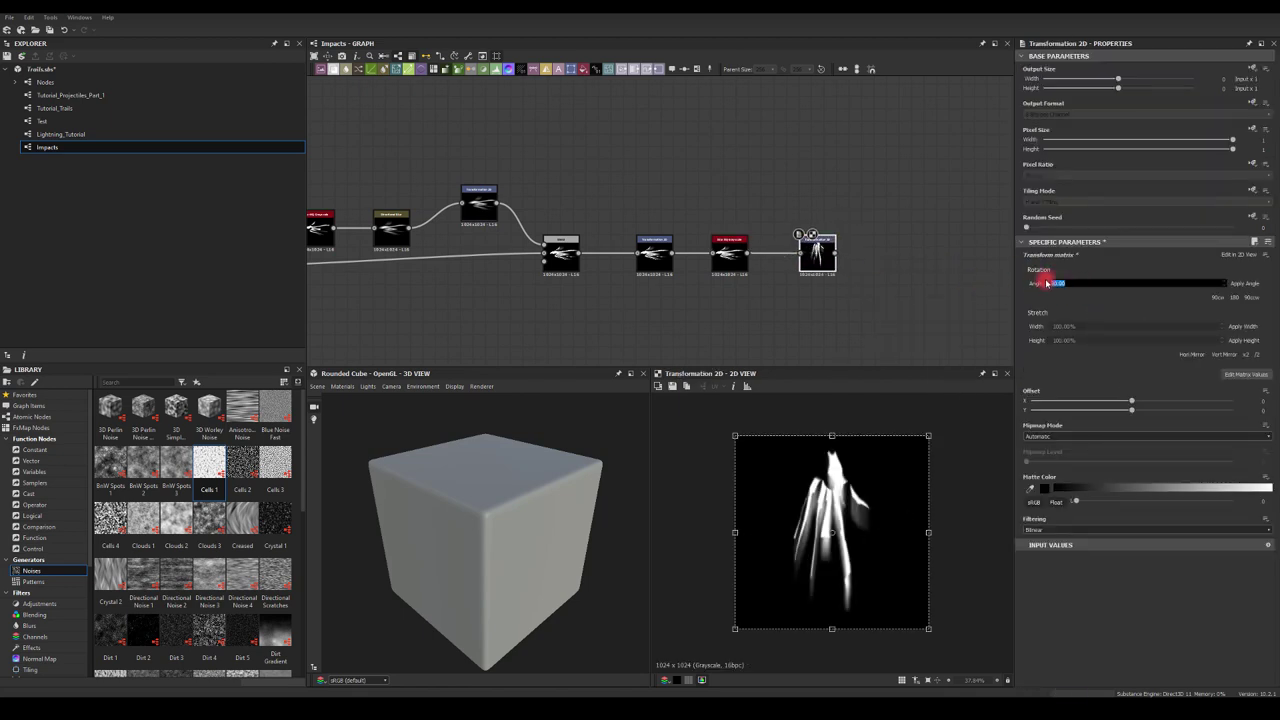
middle_click_drag(860, 224, 838, 219)
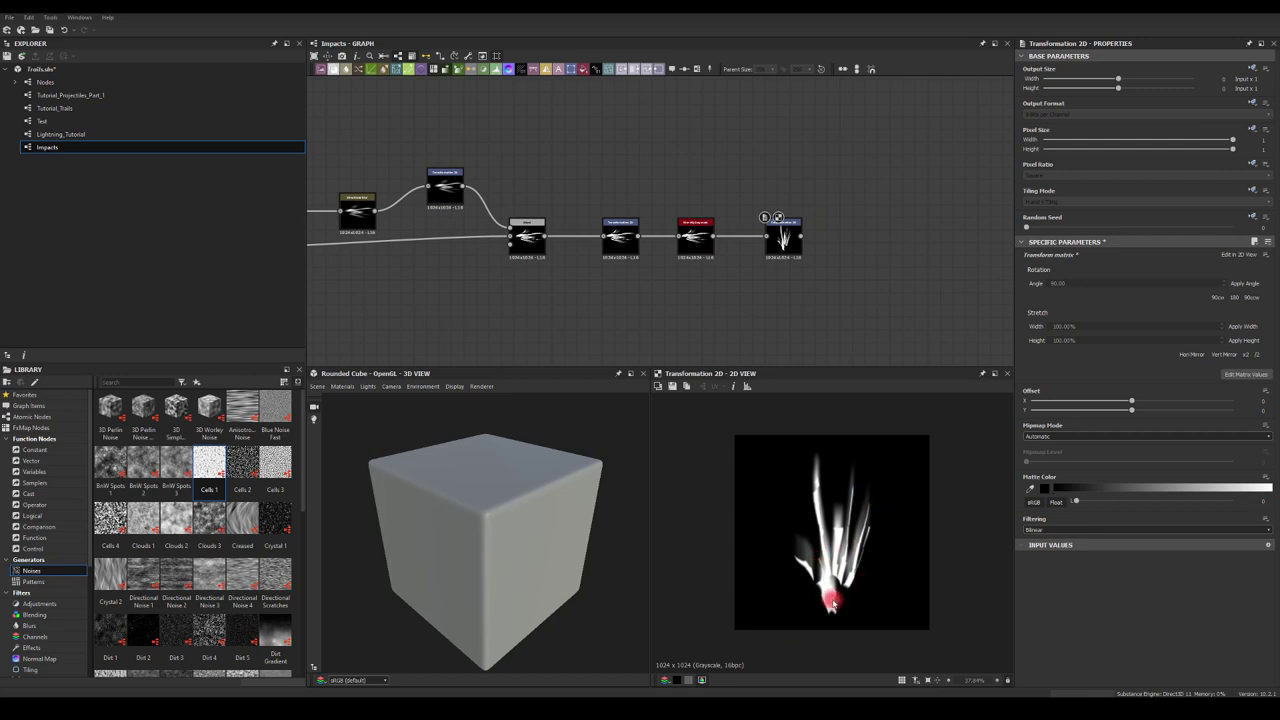
middle_click_drag(860, 311, 817, 263)
scroll(793, 233, "up", 2)
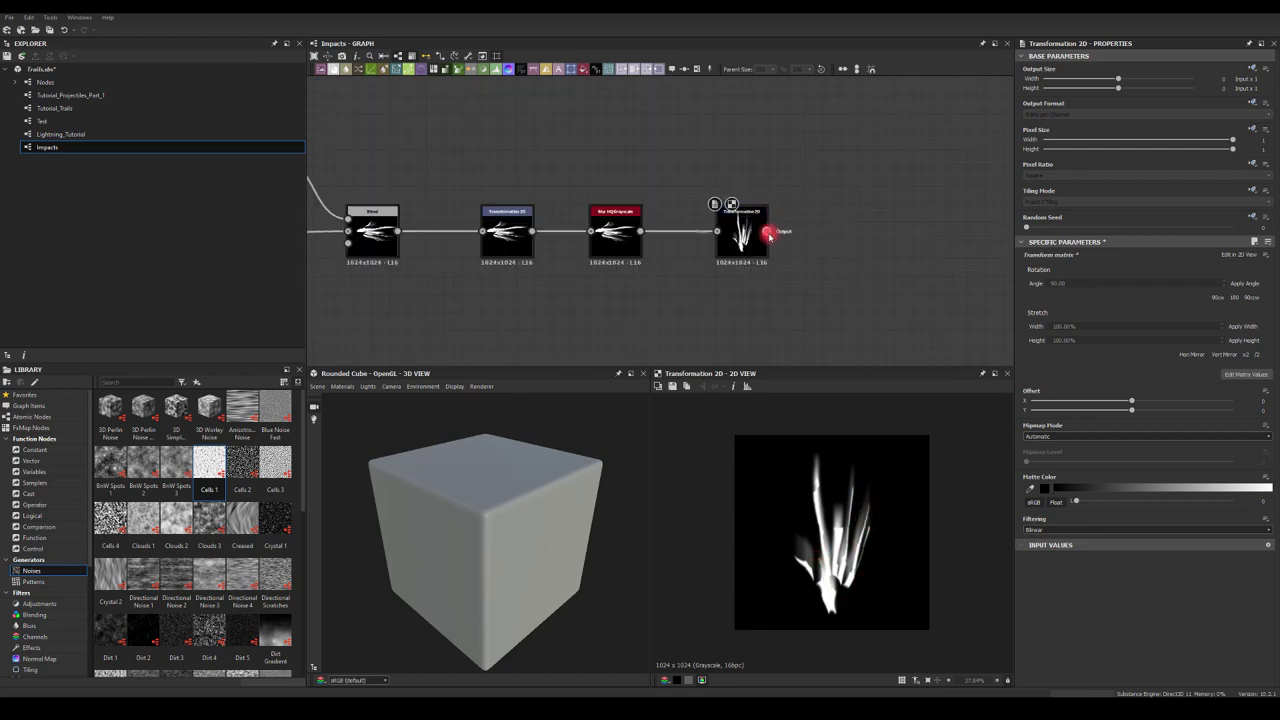
left_click_drag(766, 231, 832, 232)
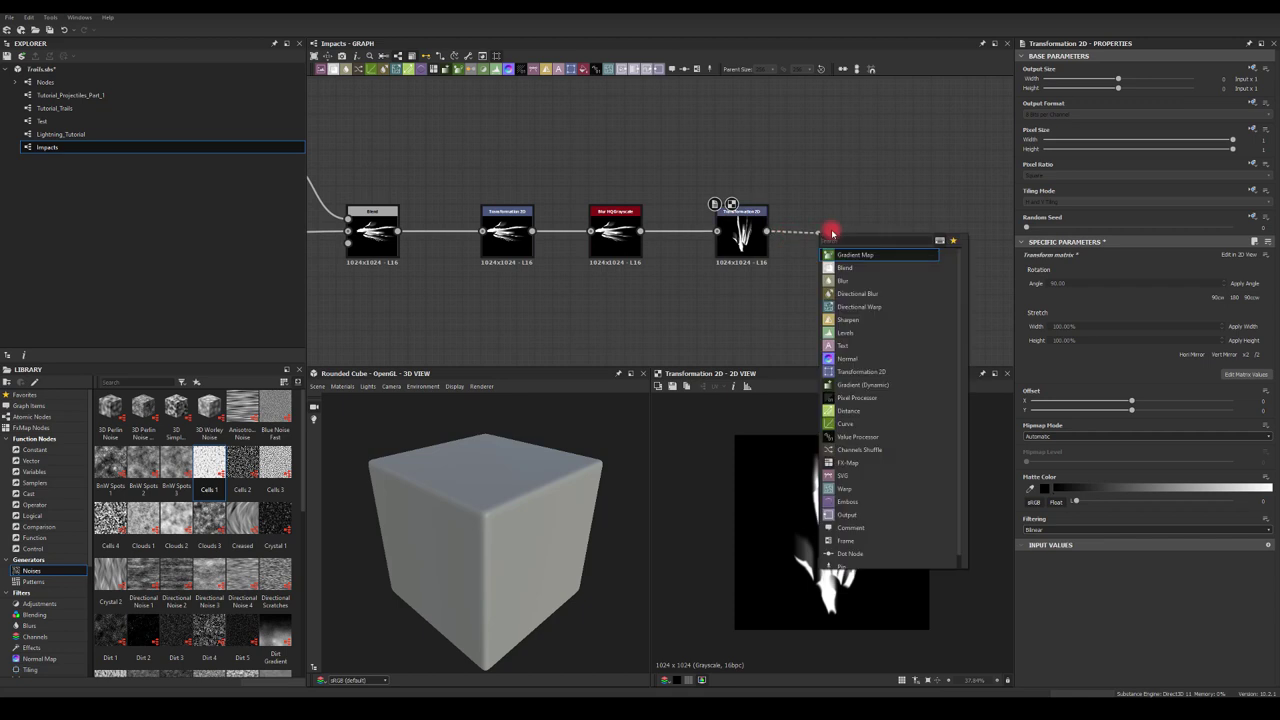
Step: Add a Gradient Map with an orange key near 0.8 and a red key near 0.52
left_click(844, 254)
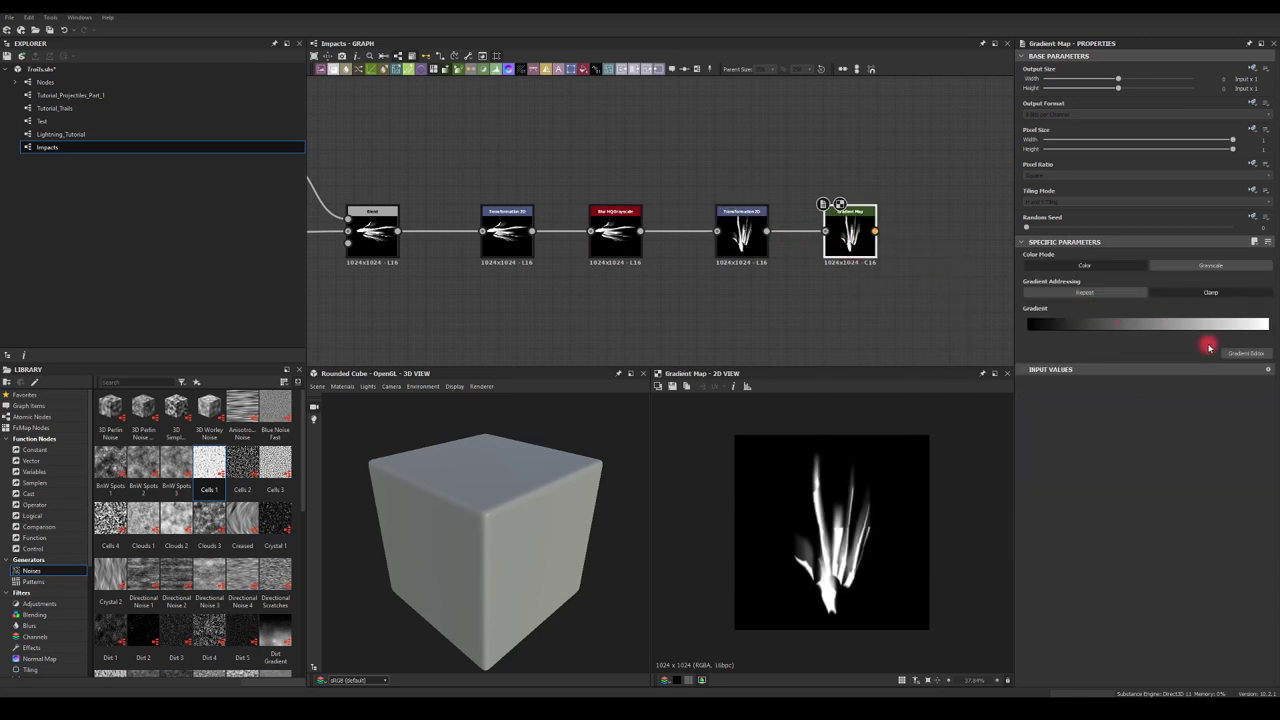
left_click(1240, 353)
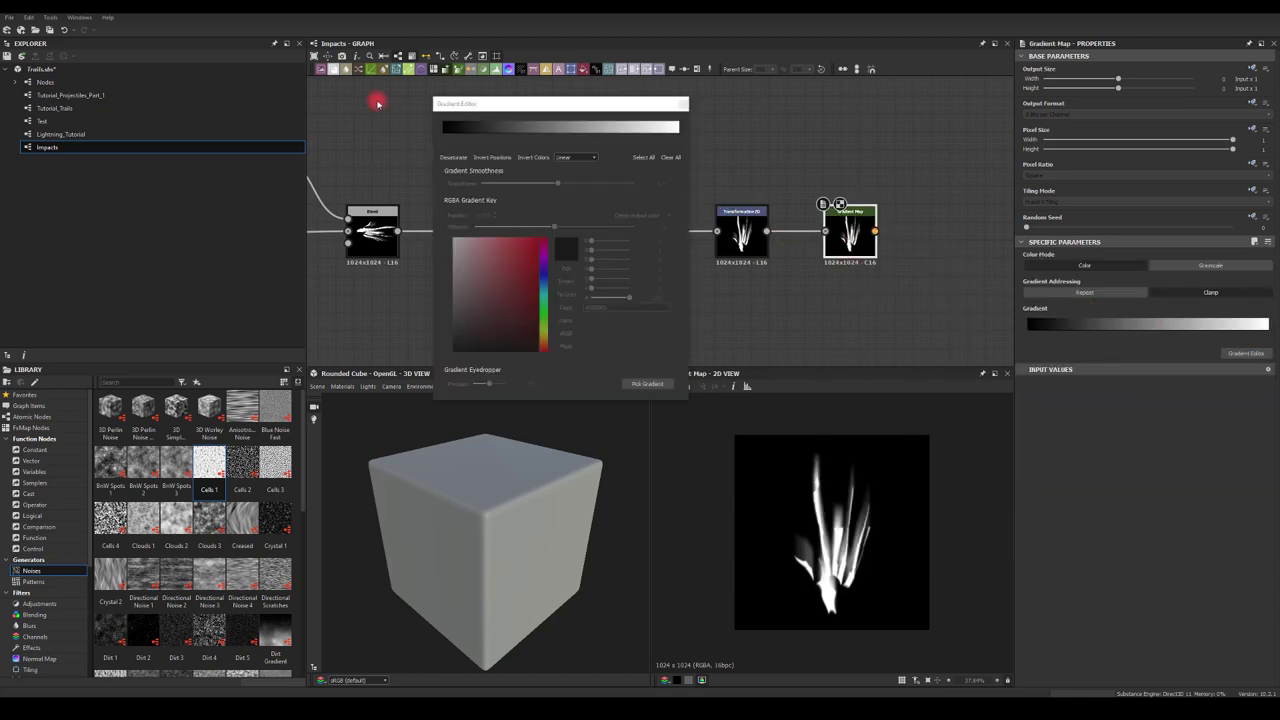
left_click(633, 132)
left_click_drag(530, 260, 567, 216)
left_click_drag(543, 343, 544, 340)
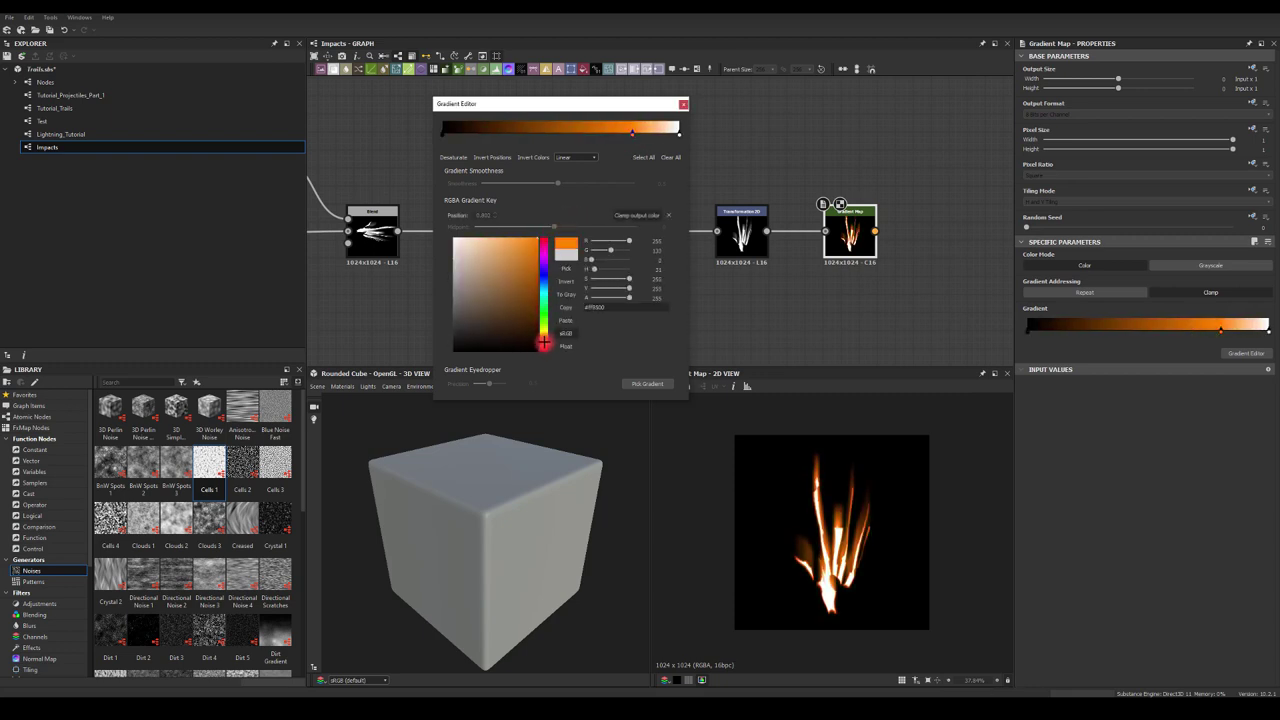
left_click(529, 134)
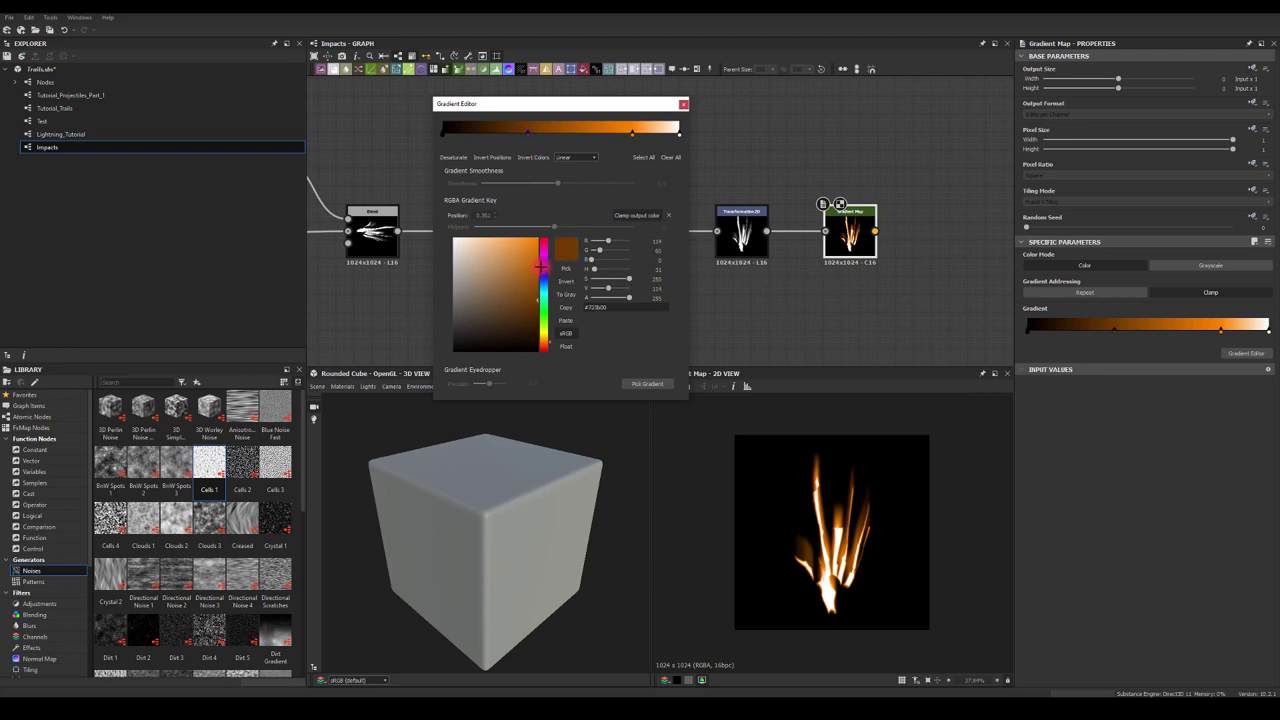
left_click_drag(544, 341, 547, 354)
left_click_drag(529, 272, 559, 224)
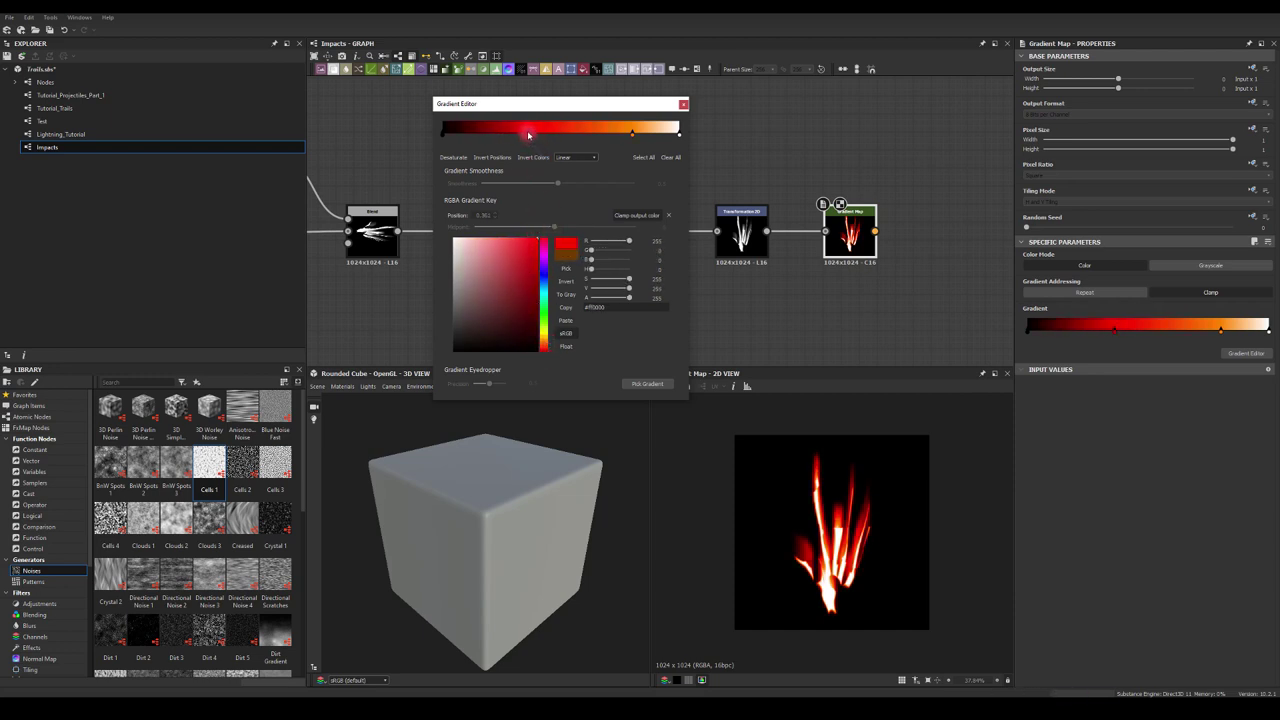
left_click_drag(529, 134, 565, 137)
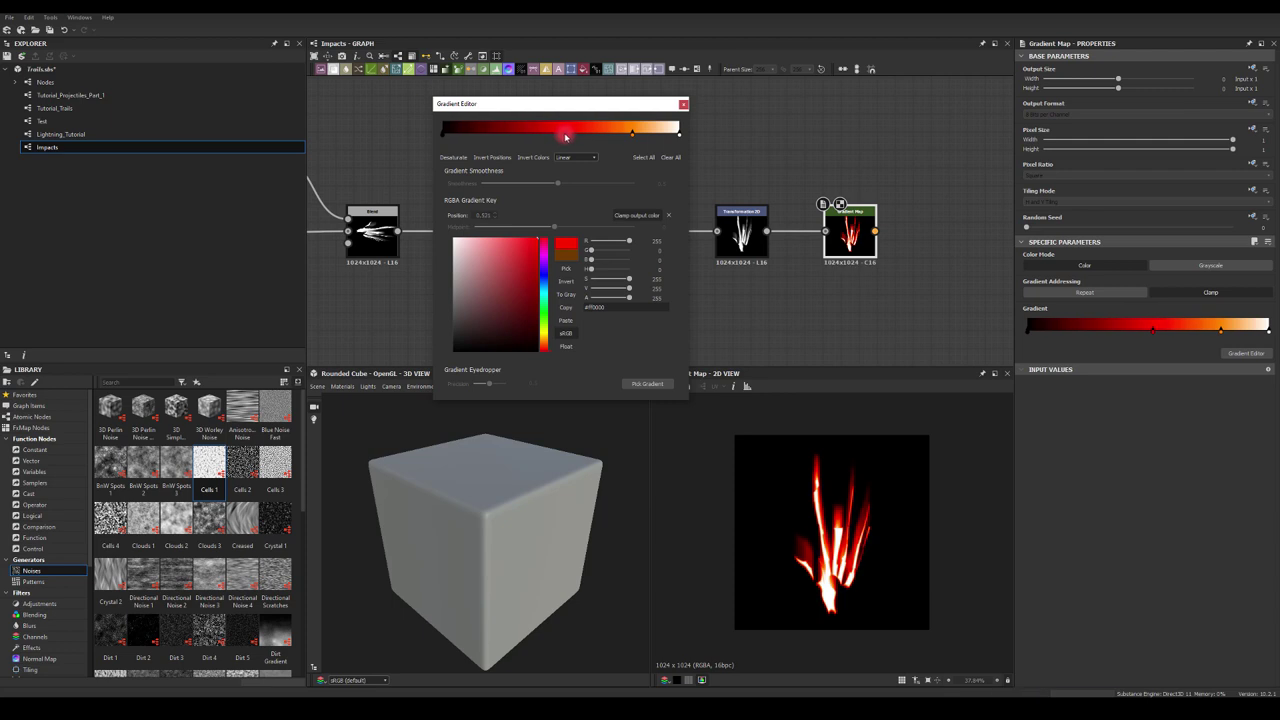
left_click(684, 104)
scroll(720, 314, "down", 1)
scroll(846, 443, "down", 1)
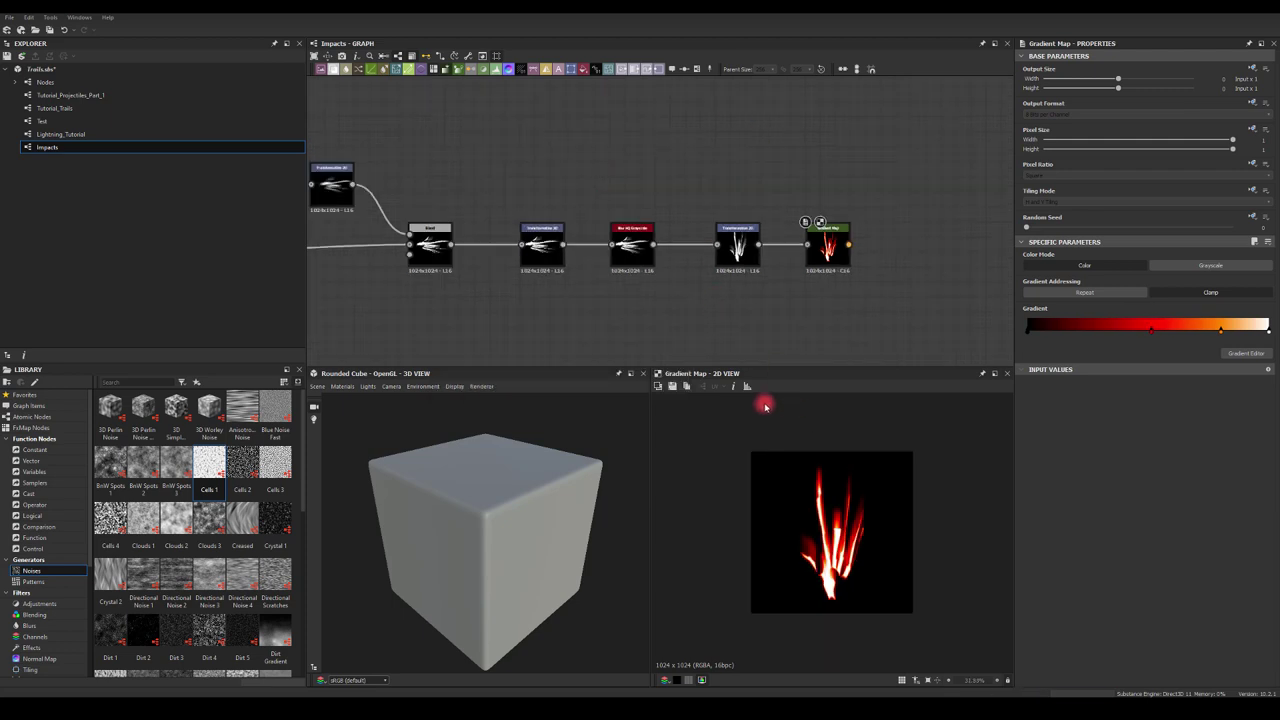
Step: Set Polygon 1's triangle Size Y to 0.46 and Explode to 0.05
middle_click_drag(815, 335, 825, 264)
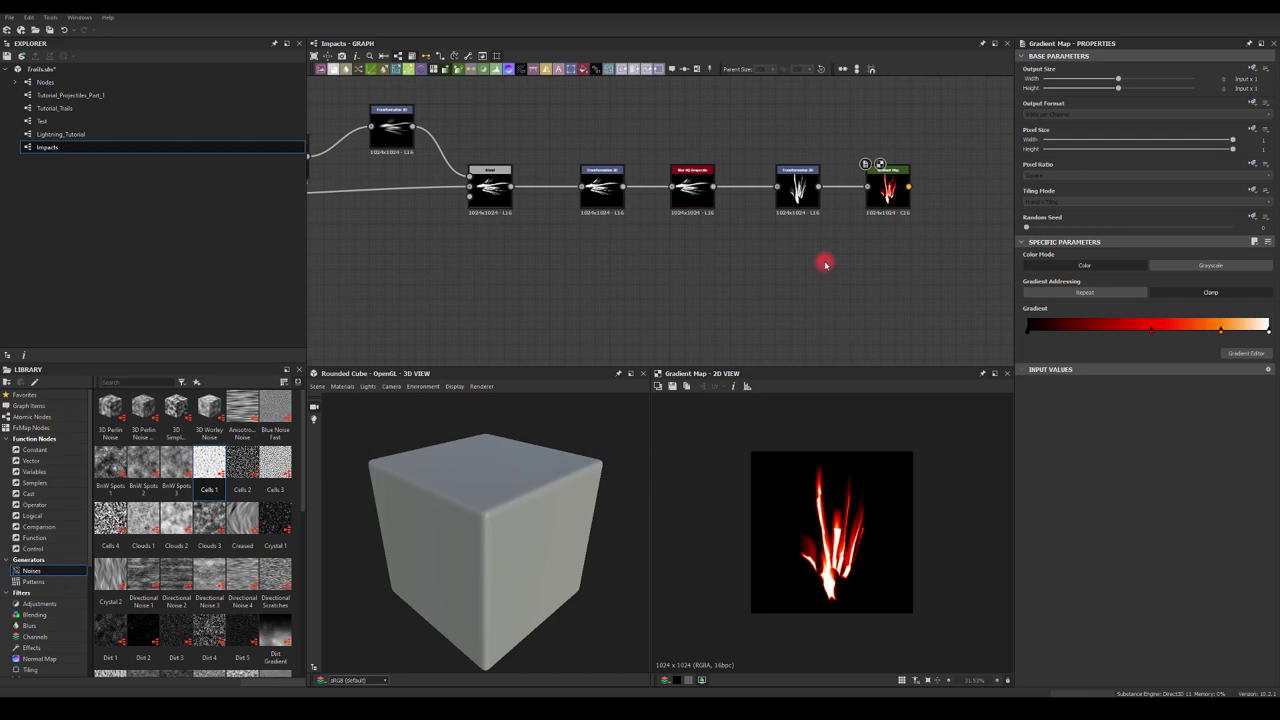
middle_click_drag(557, 304, 686, 266)
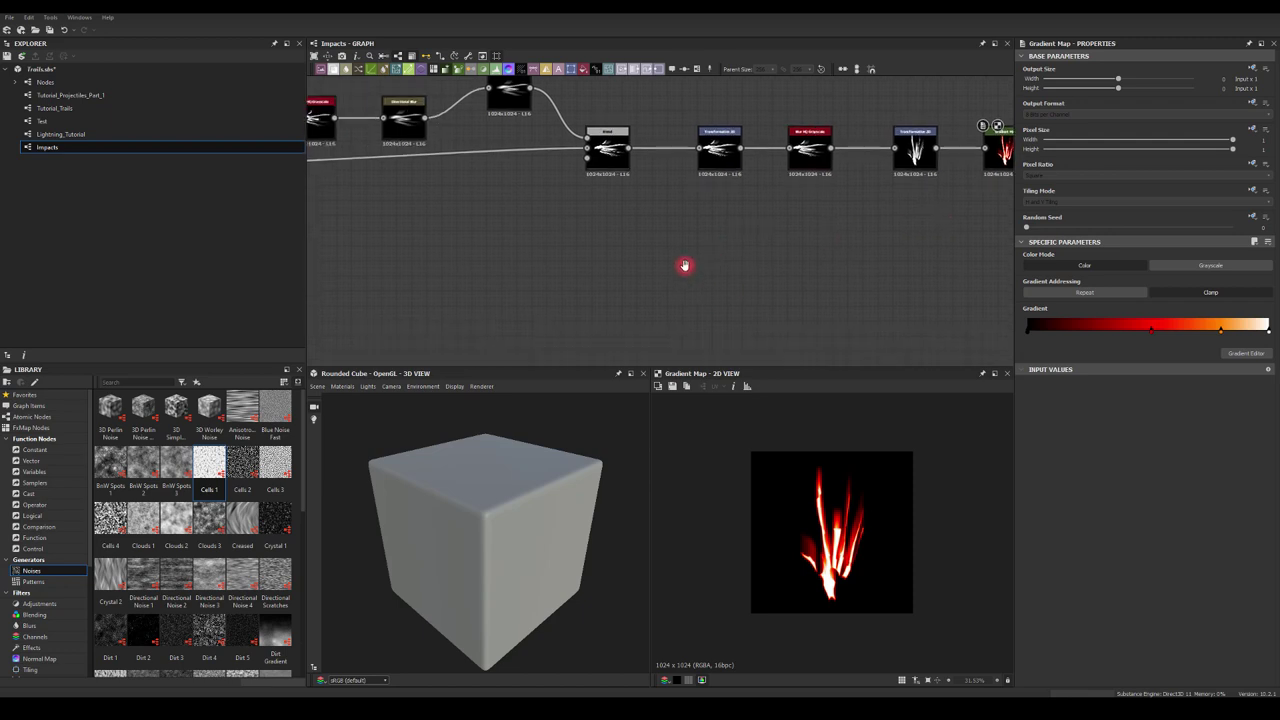
mouse_move(530, 288)
middle_mouse_down()
mouse_move(745, 257)
mouse_move(417, 257)
mouse_move(520, 266)
middle_mouse_up()
scroll(745, 257, "down", 2)
mouse_move(846, 303)
middle_mouse_down()
mouse_move(669, 289)
mouse_move(830, 295)
middle_mouse_up()
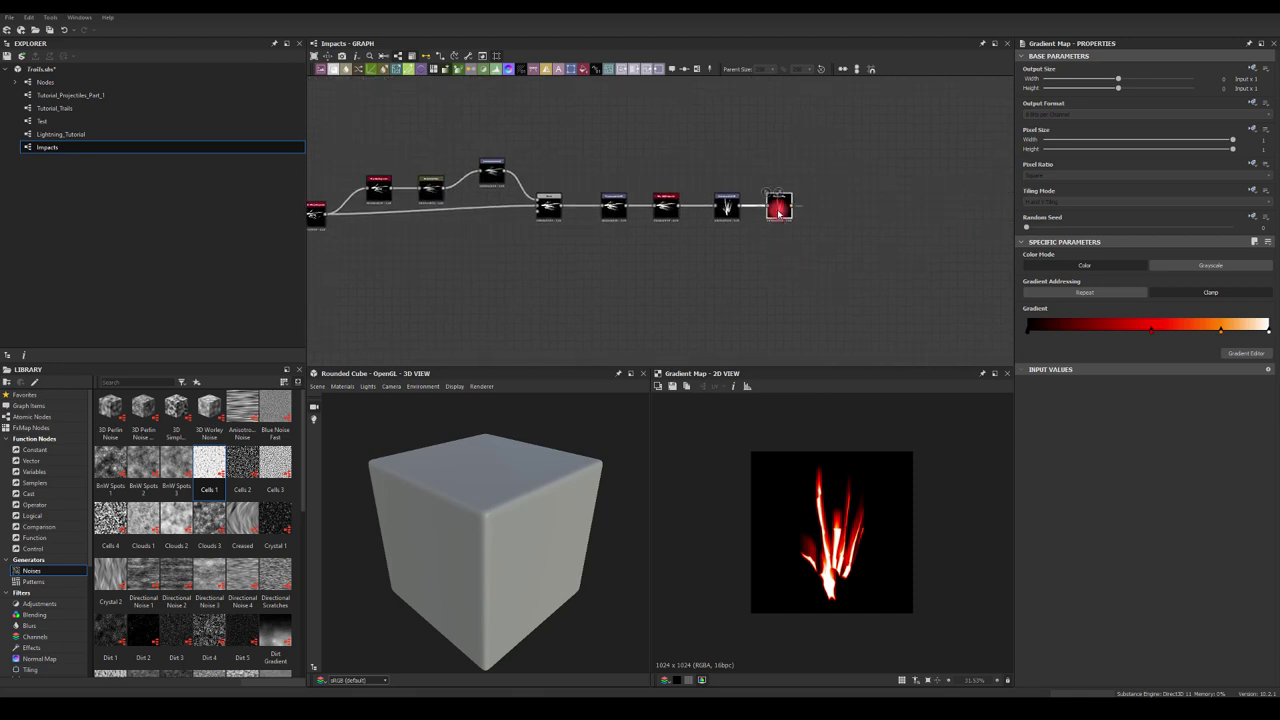
middle_click_drag(589, 289, 566, 258)
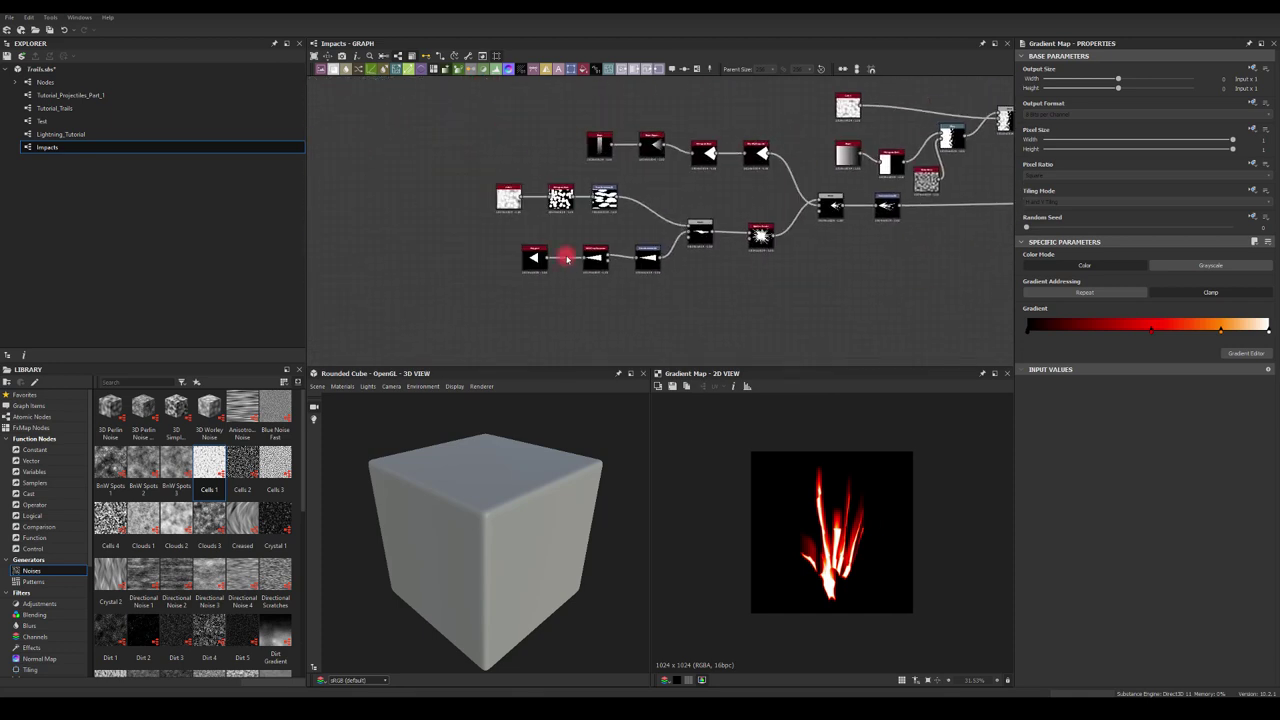
scroll(503, 252, "up", 4)
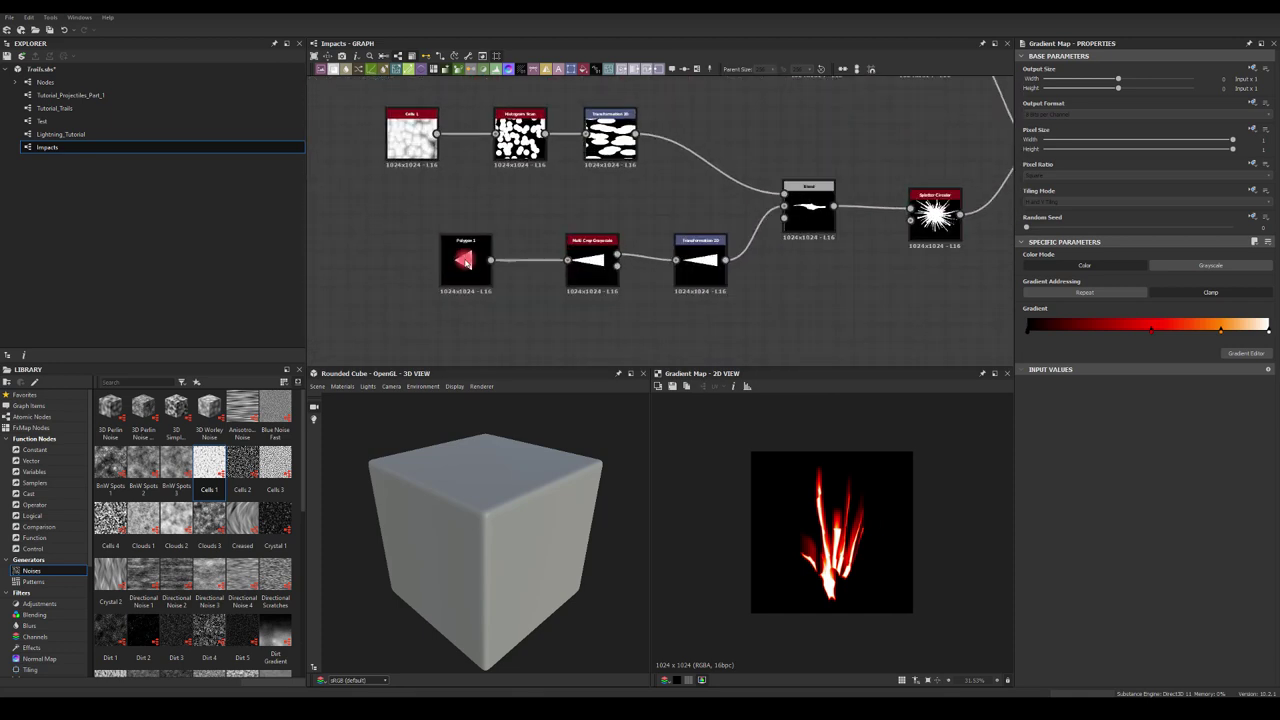
left_click(458, 264)
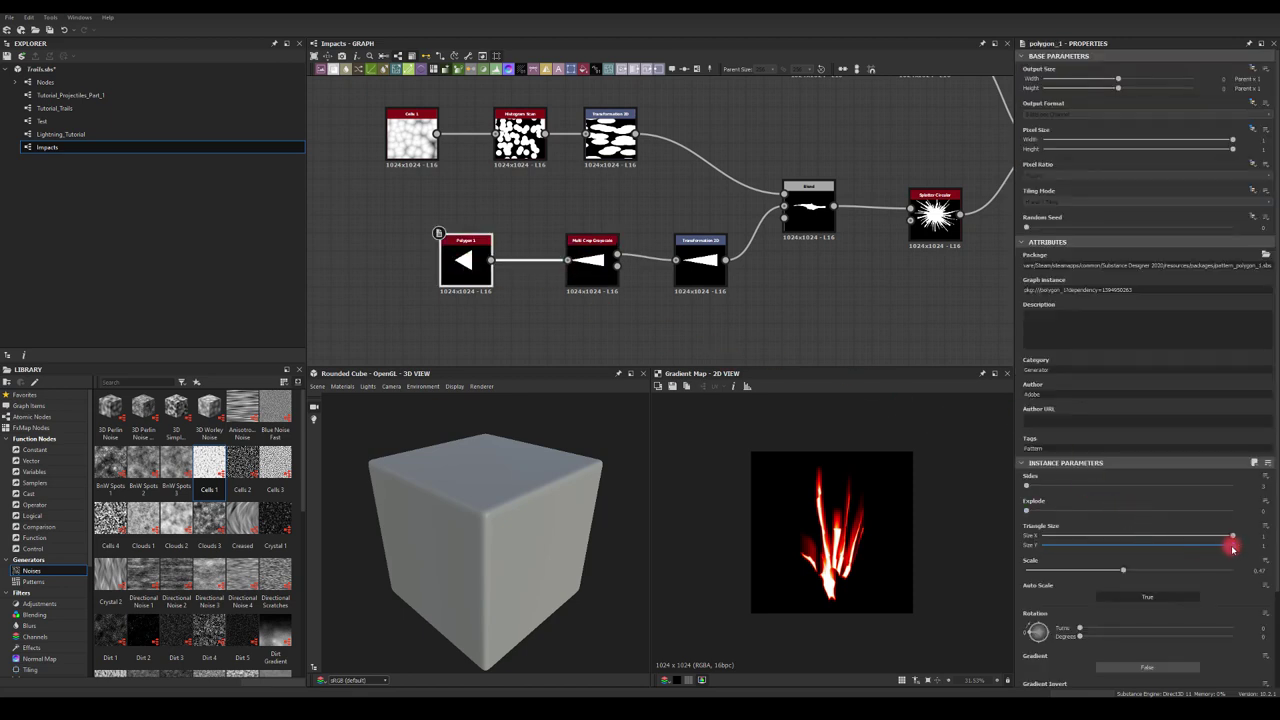
mouse_move(1232, 548)
left_mouse_down()
mouse_move(1133, 547)
mouse_move(1238, 546)
left_mouse_up()
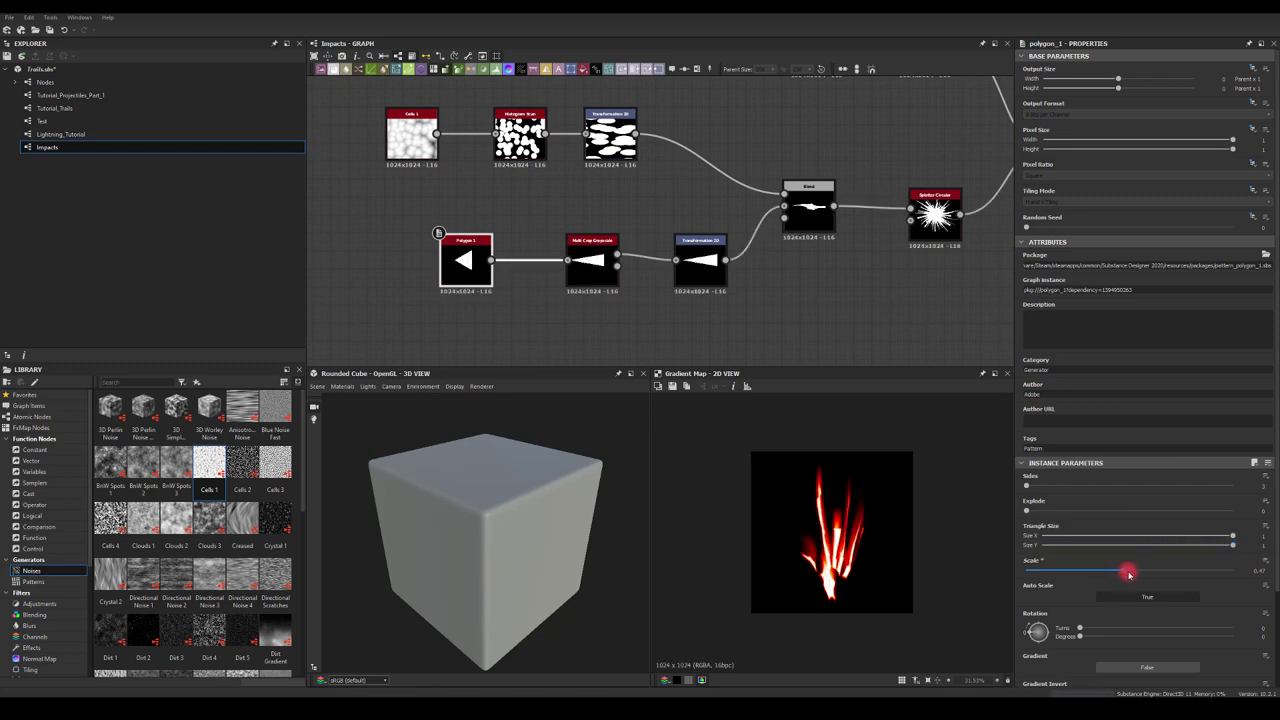
mouse_move(1129, 573)
left_mouse_down()
mouse_move(1143, 571)
mouse_move(1123, 571)
left_mouse_up()
mouse_move(1232, 538)
left_mouse_down()
mouse_move(1148, 535)
mouse_move(1232, 535)
left_mouse_up()
mouse_move(1029, 512)
left_mouse_down()
mouse_move(1044, 512)
mouse_move(1021, 511)
left_mouse_up()
Step: Adjust the Multi Crop Grayscale Input Size to about 4027 by 1400
left_click(592, 258)
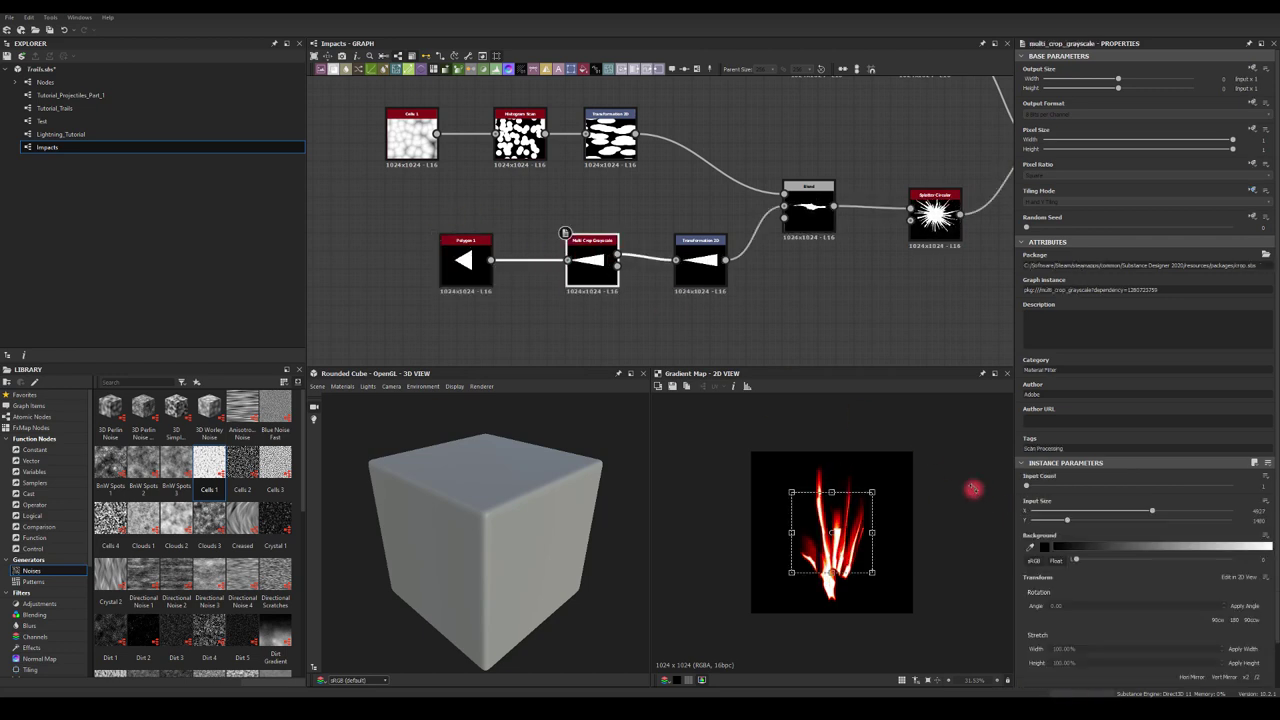
mouse_move(1066, 520)
left_mouse_down()
mouse_move(1106, 522)
mouse_move(1034, 523)
mouse_move(1080, 526)
mouse_move(1066, 521)
left_mouse_up()
middle_click_drag(893, 285, 799, 305)
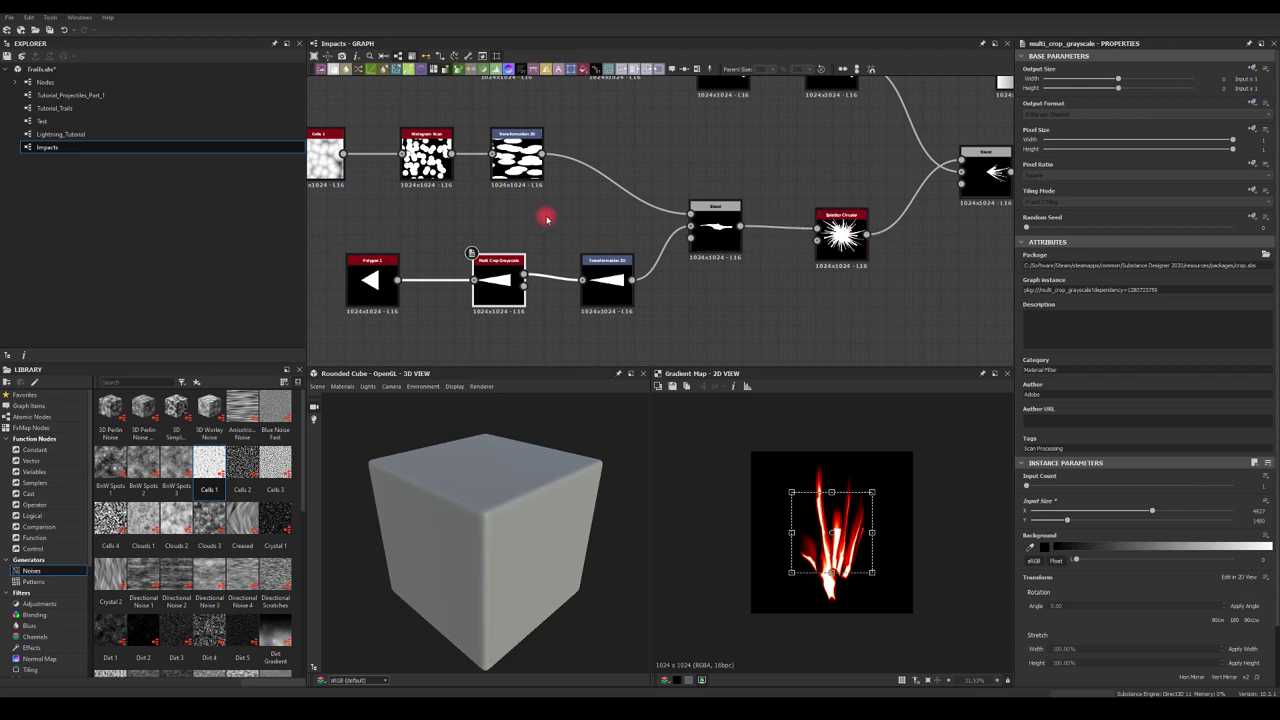
middle_click_drag(330, 152, 366, 158)
Step: Raise Cells 1 Disorder to about 0.46, then bring up the Splatter Circular settings
left_click(340, 157)
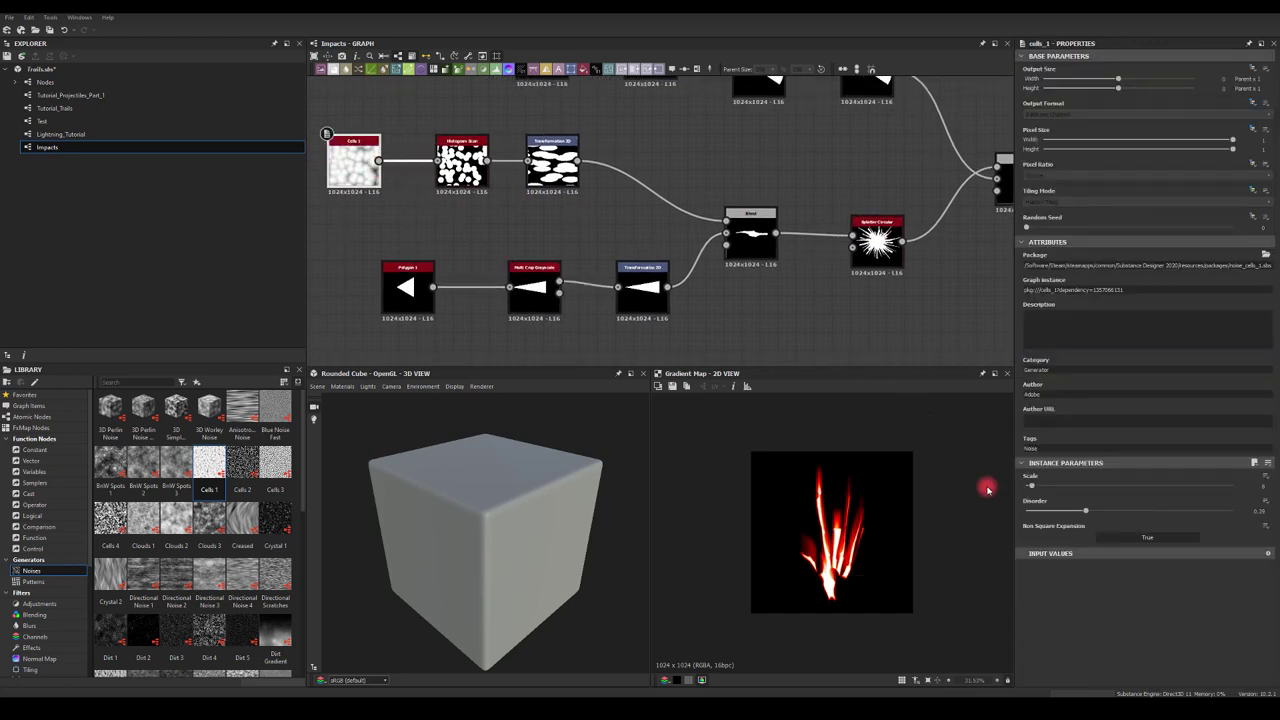
mouse_move(1090, 511)
left_mouse_down()
mouse_move(1123, 516)
mouse_move(1051, 517)
mouse_move(1130, 513)
mouse_move(1080, 513)
left_mouse_up()
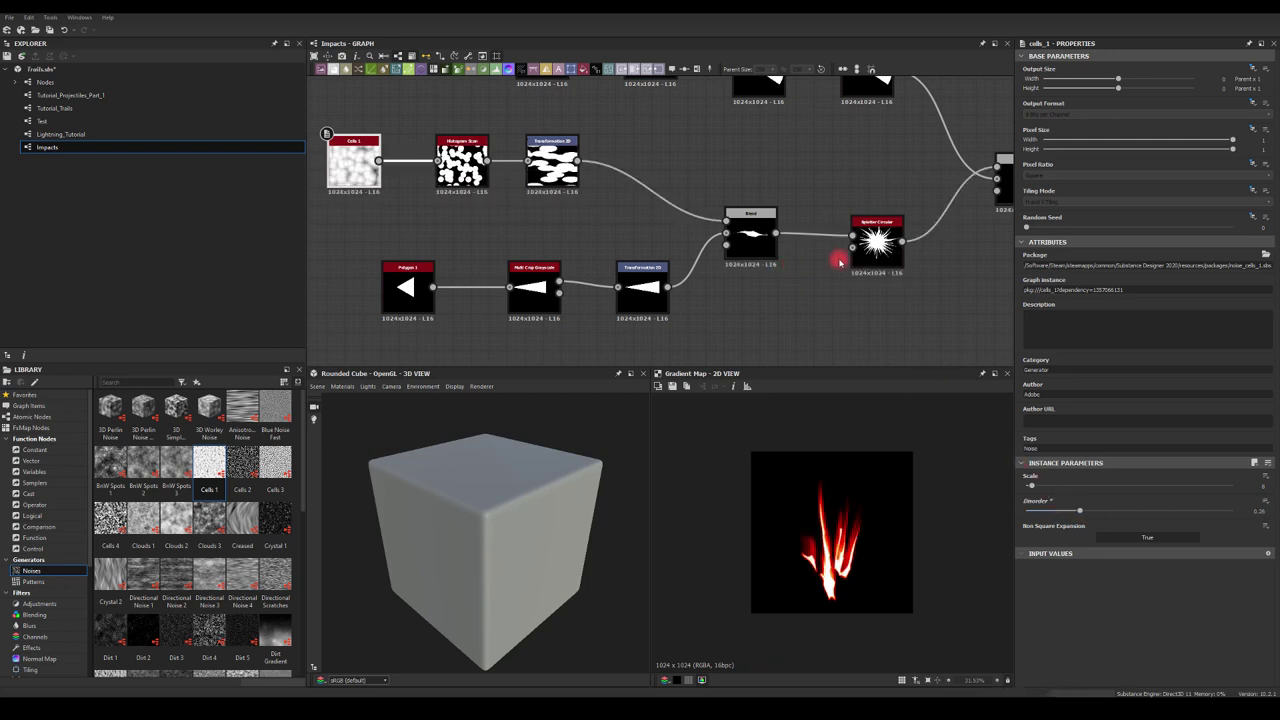
left_click(870, 232)
middle_click_drag(881, 319, 805, 311)
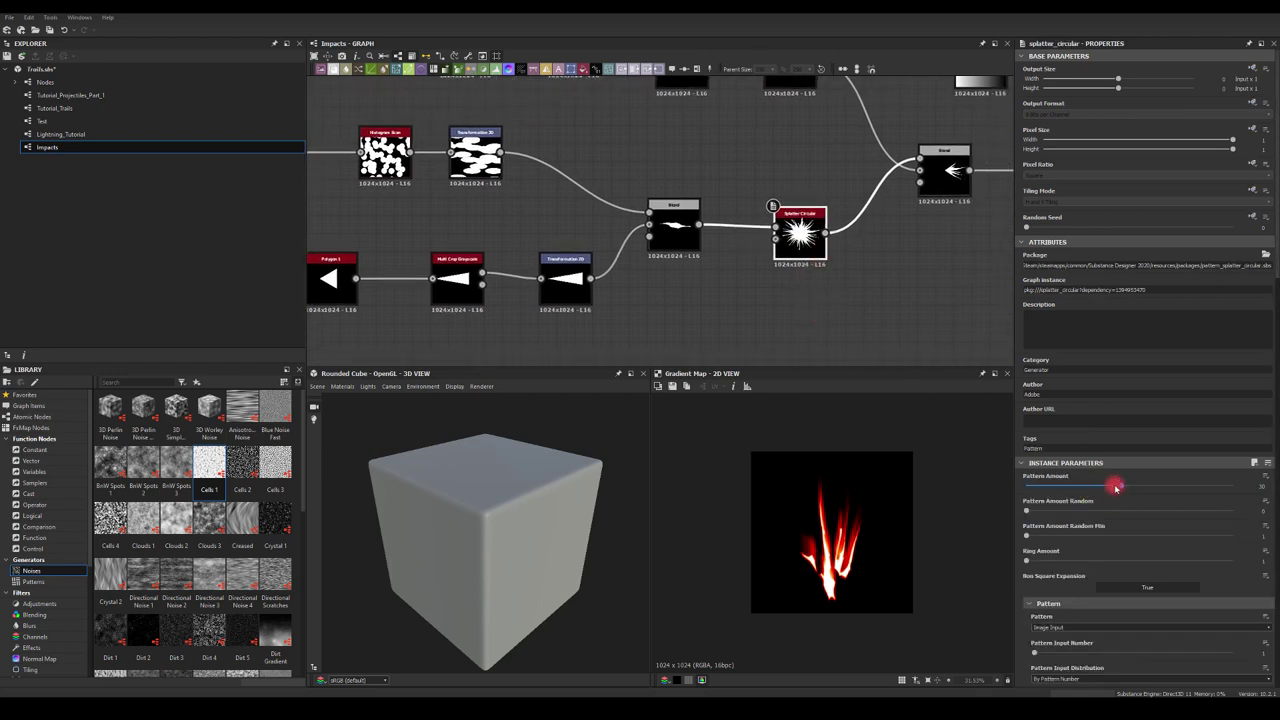
Step: Increase Splatter Circular Pattern Amount and adjust Radius, Angle Random and Spiral Factor
mouse_move(1124, 487)
left_mouse_down()
mouse_move(1241, 497)
mouse_move(1049, 491)
mouse_move(1151, 486)
left_mouse_up()
scroll(1060, 527, "down", 3)
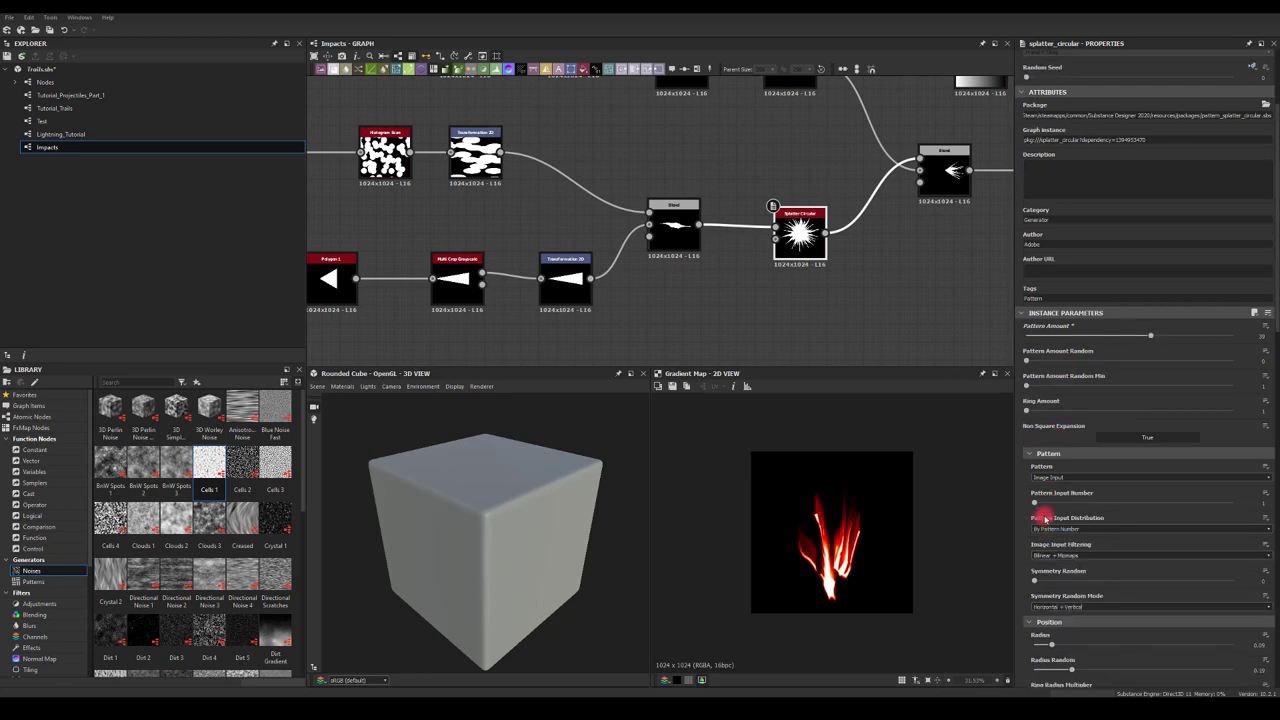
scroll(1046, 510, "down", 4)
left_click_drag(1051, 465, 1027, 487)
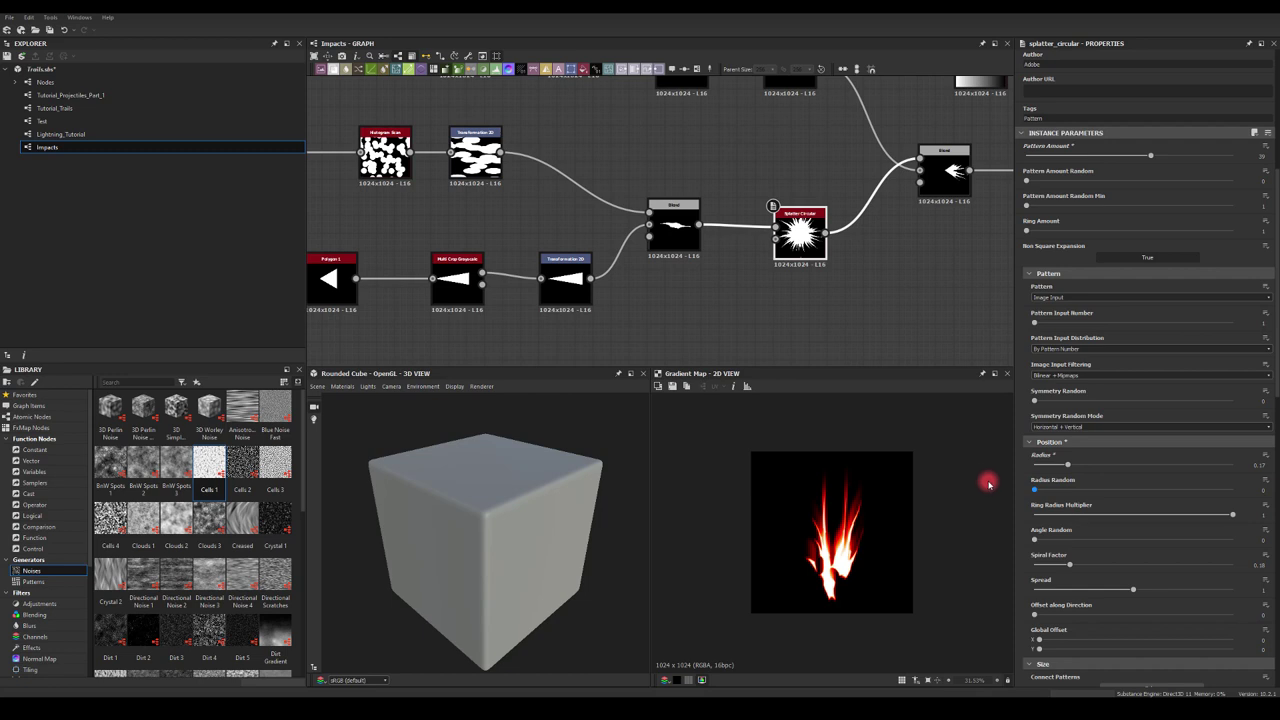
left_click_drag(1037, 541, 1212, 540)
left_click_drag(1119, 540, 1214, 540)
left_click_drag(1069, 565, 1113, 582)
Step: Change the splatter Spread, narrow Size Y and add Size Random
scroll(1045, 575, "down", 3)
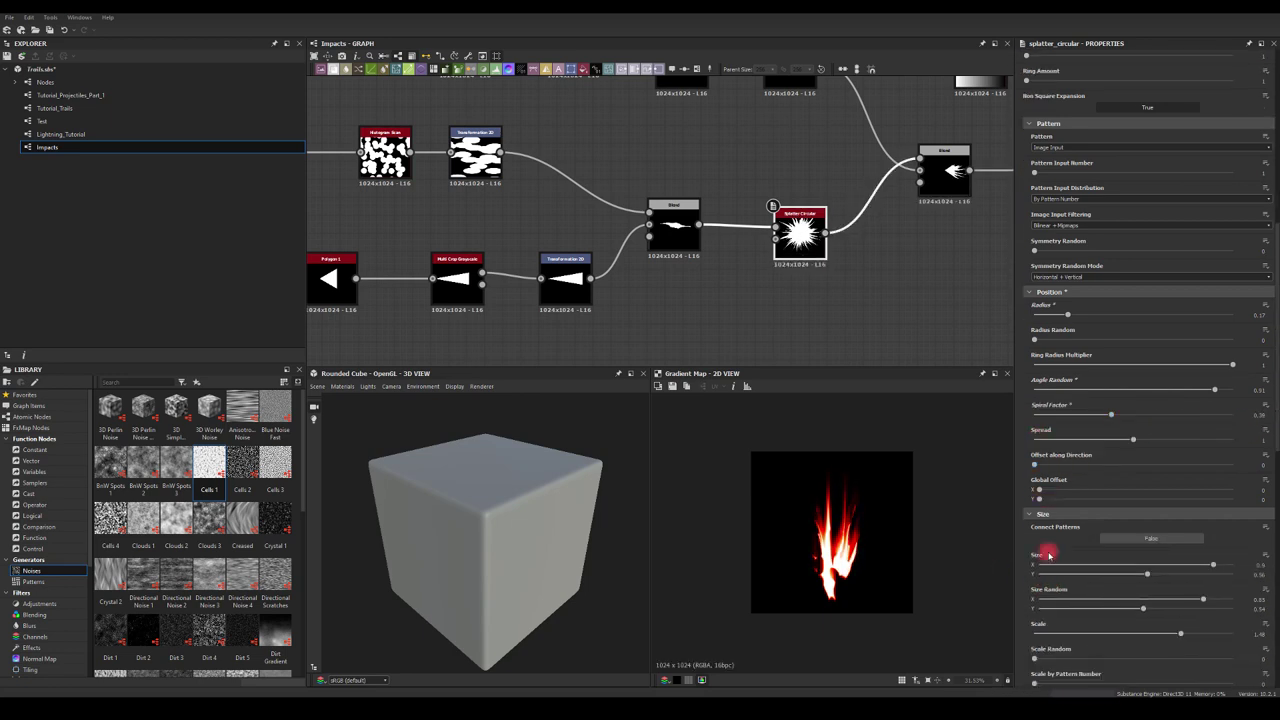
left_click_drag(1131, 441, 1163, 445)
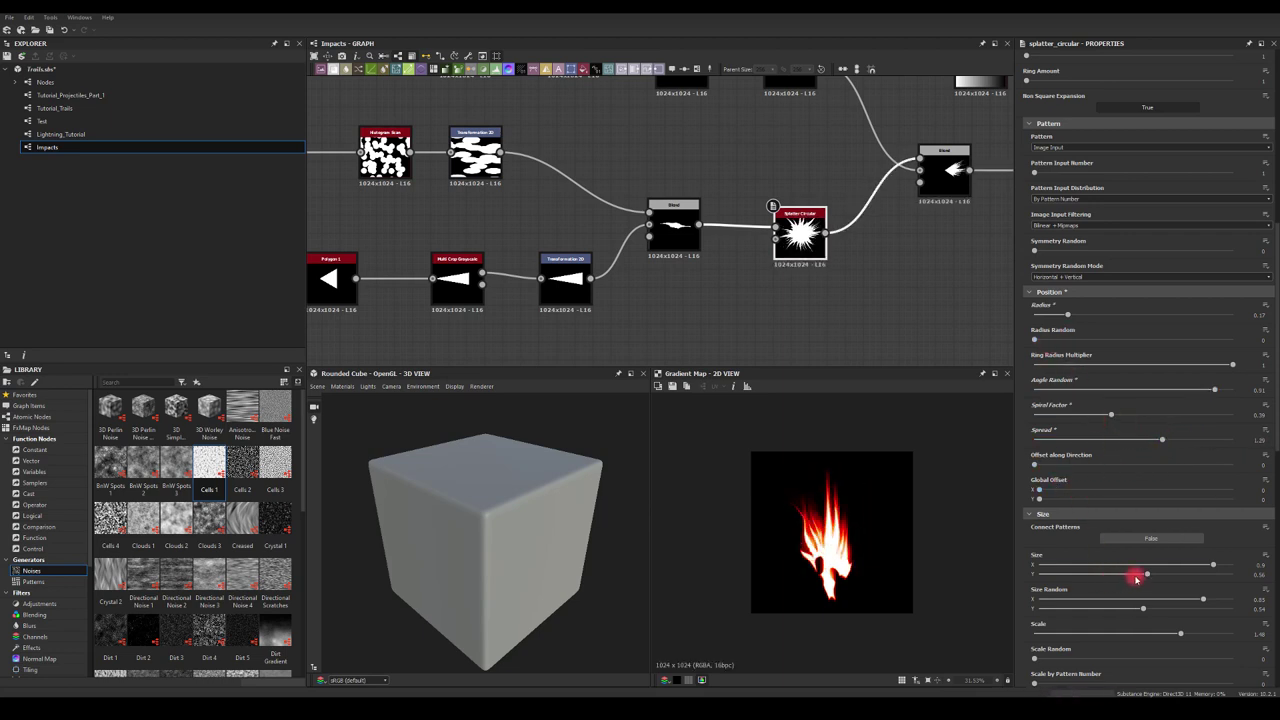
left_click_drag(1143, 575, 1076, 576)
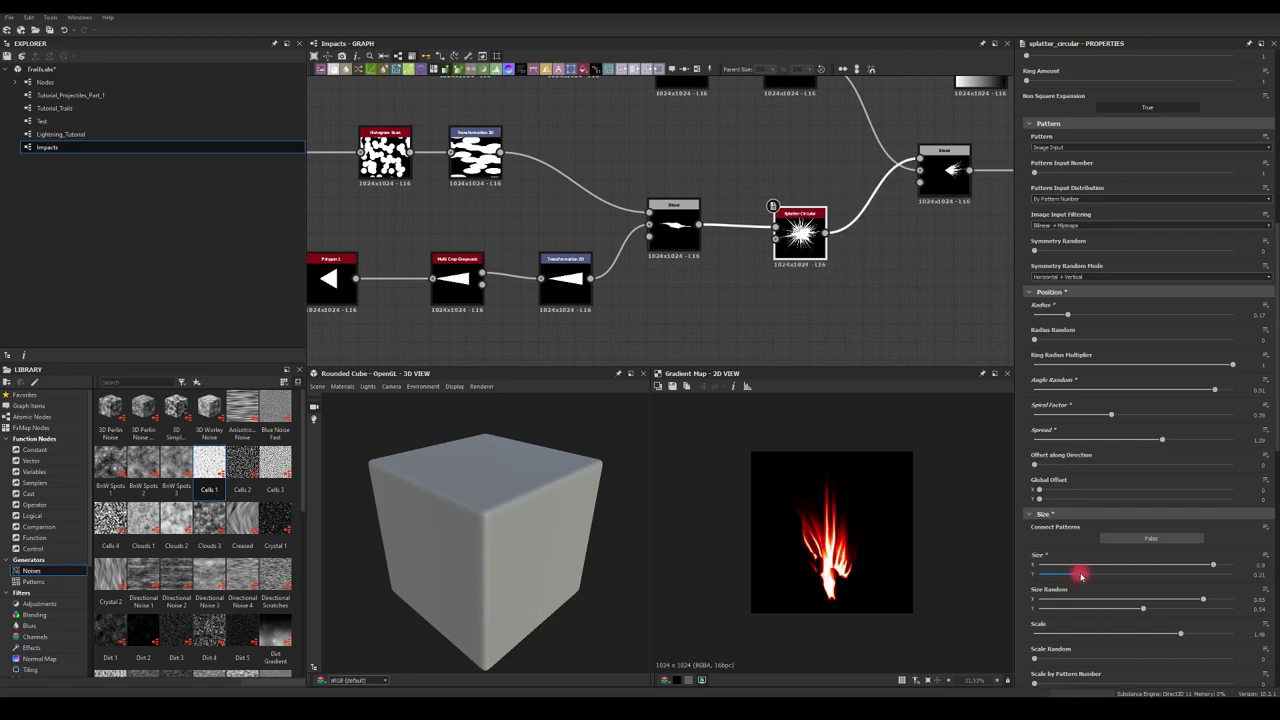
left_click_drag(1136, 605, 1213, 603)
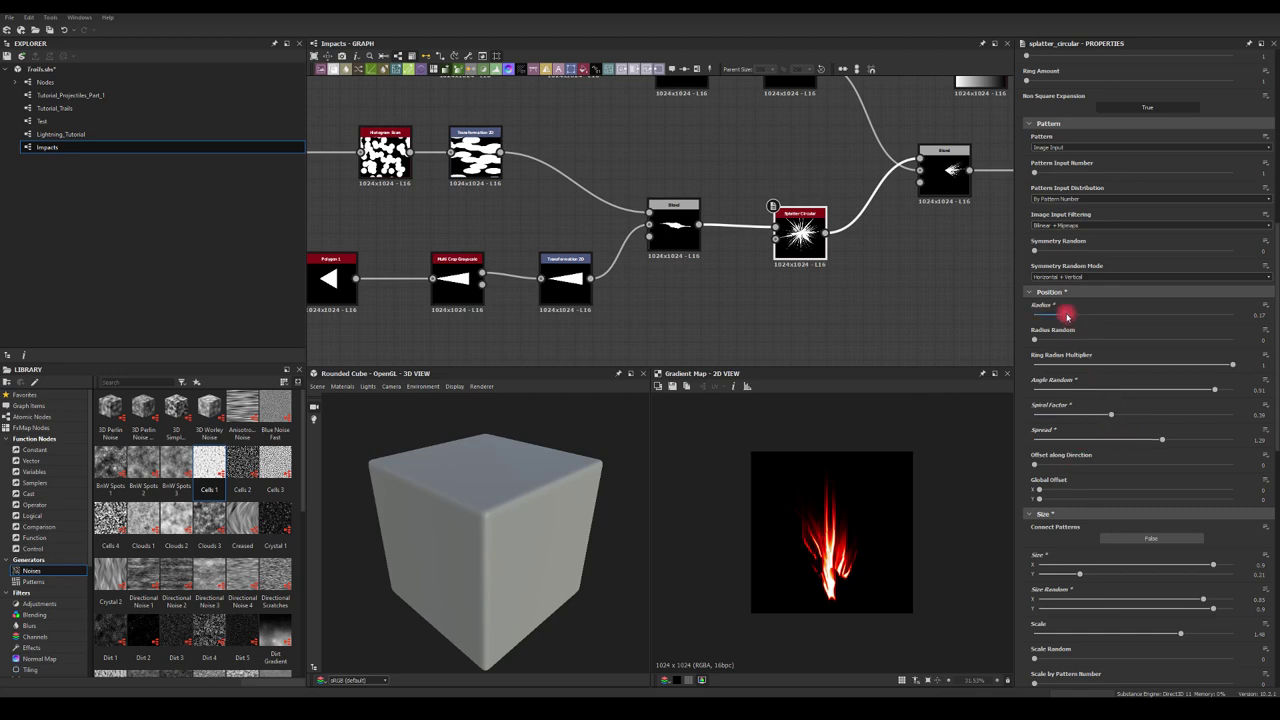
mouse_move(1037, 341)
left_mouse_down()
mouse_move(1114, 346)
mouse_move(1034, 341)
left_mouse_up()
mouse_move(1080, 575)
left_mouse_down()
mouse_move(1117, 571)
mouse_move(1105, 574)
left_mouse_up()
Step: Widen the upstream Shape node's gradient by increasing its Size
middle_click_drag(909, 275, 745, 320)
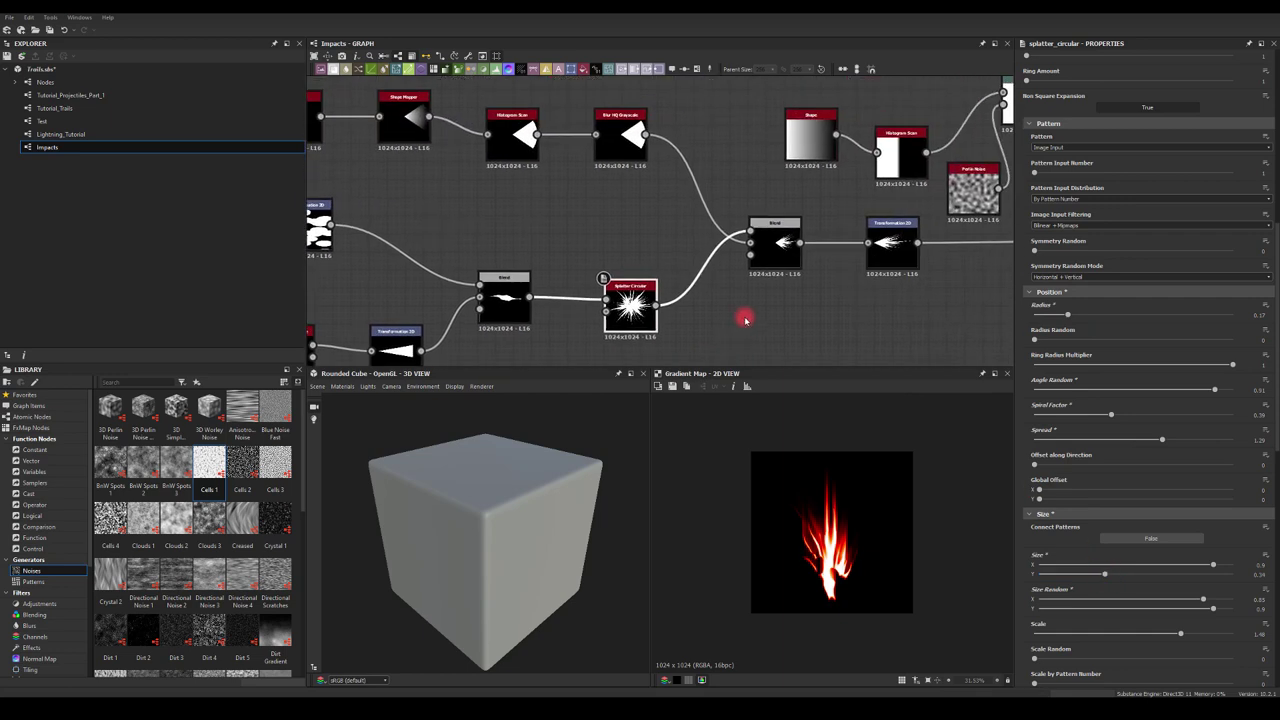
middle_click_drag(548, 212, 720, 280)
left_click(424, 182)
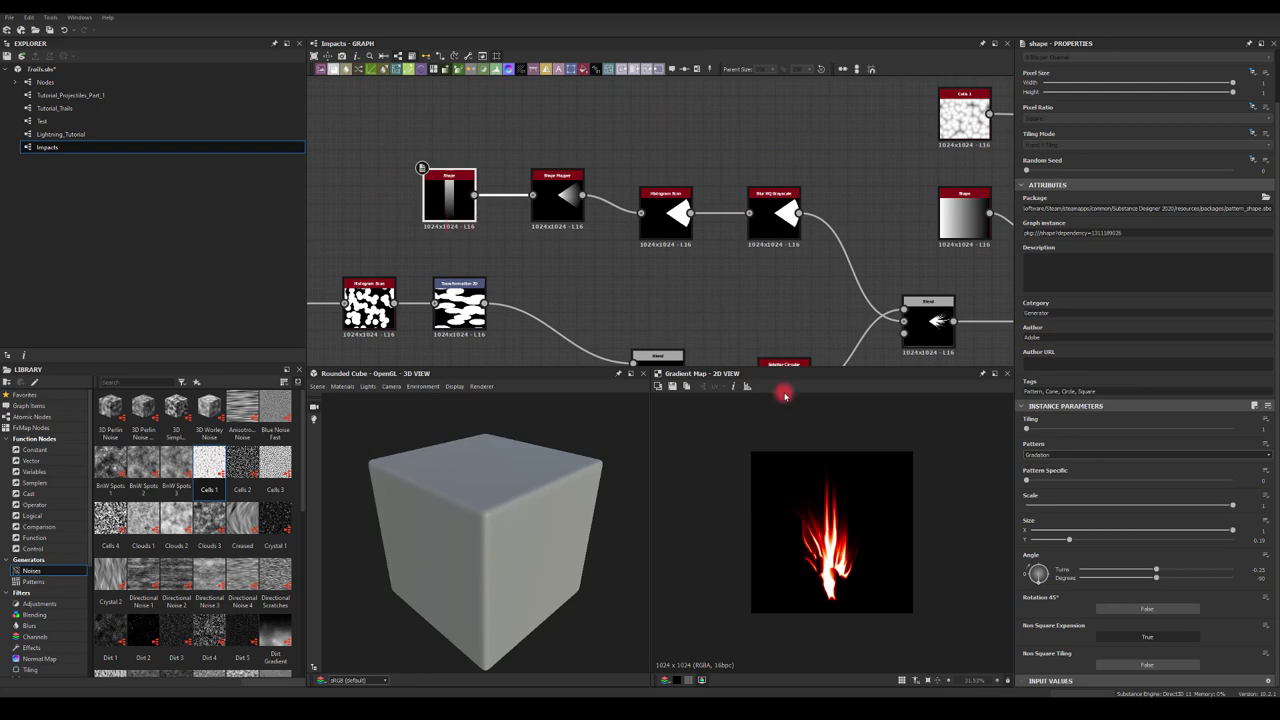
left_click(1049, 520)
mouse_move(1069, 545)
left_mouse_down()
mouse_move(1112, 536)
mouse_move(1046, 534)
mouse_move(1090, 535)
mouse_move(1070, 537)
left_mouse_up()
Step: Lower Cells 1 Disorder to about 0.39
middle_click_drag(784, 268, 606, 163)
scroll(663, 257, "down", 2)
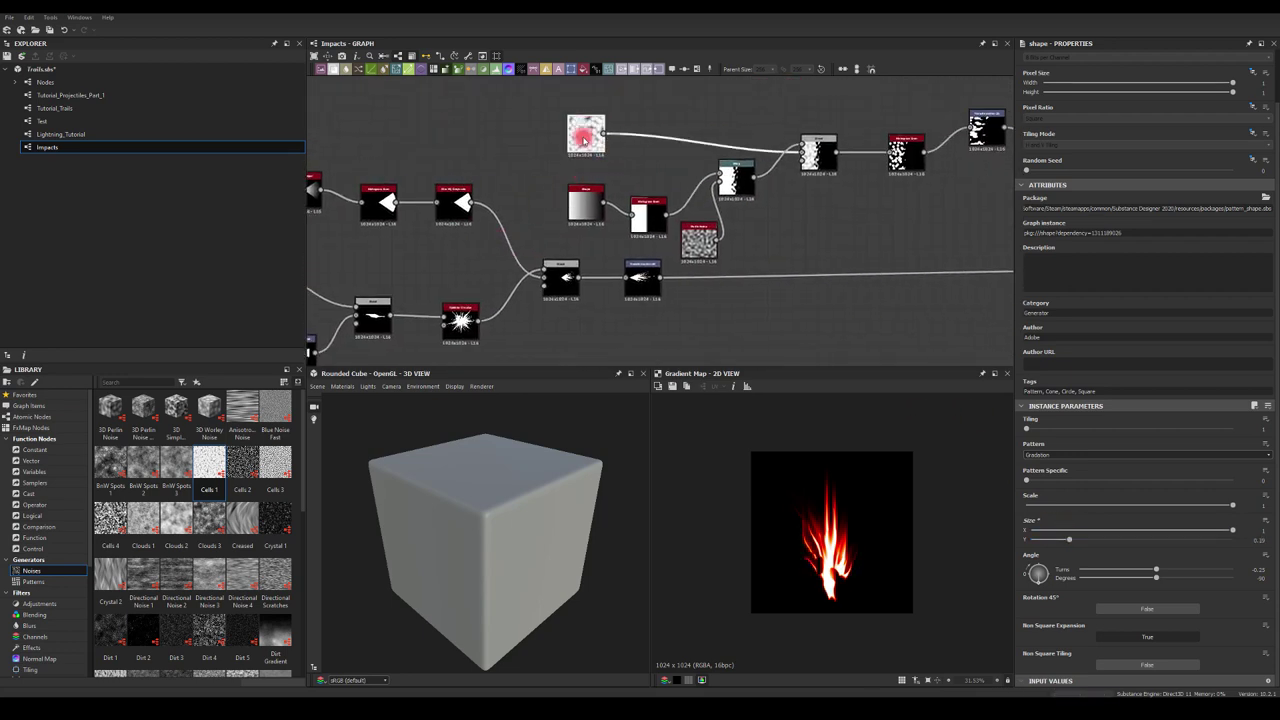
left_click(585, 140)
left_click(1073, 513)
left_click_drag(1114, 514, 1082, 511)
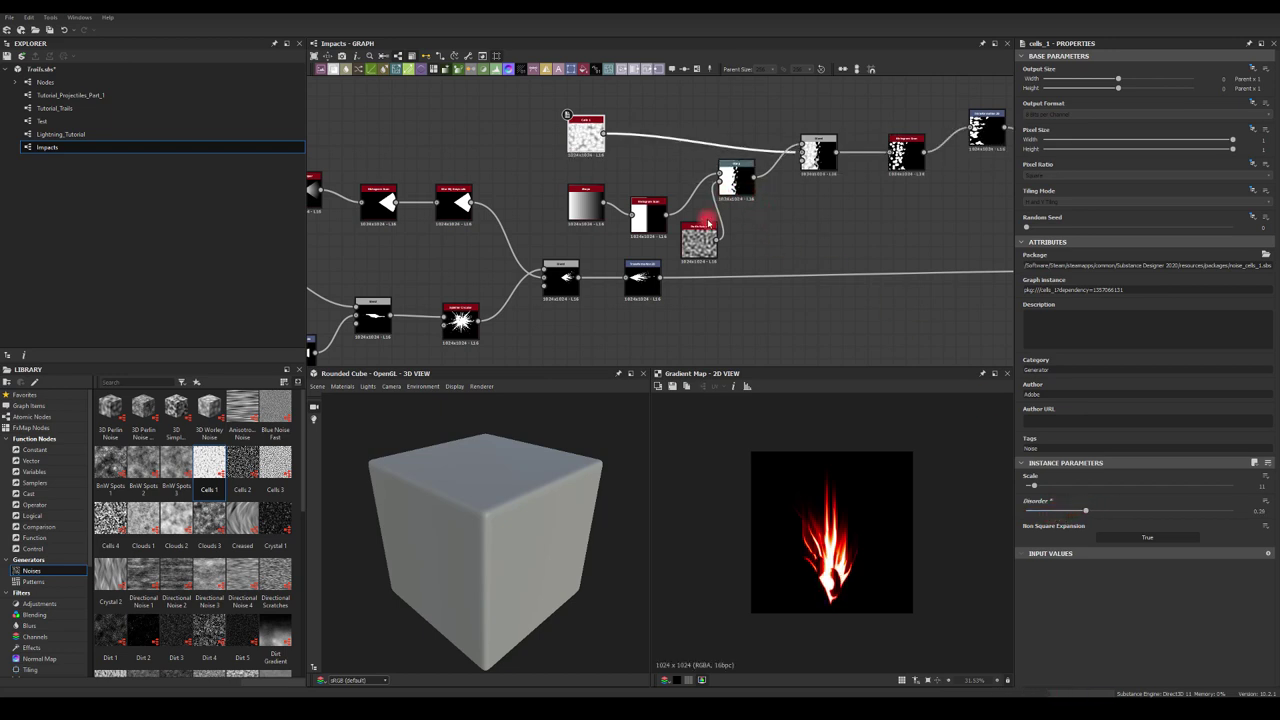
Step: Raise Warp Intensity to about 5.37 and Histogram Scan Position to about 0.49
left_click(736, 178)
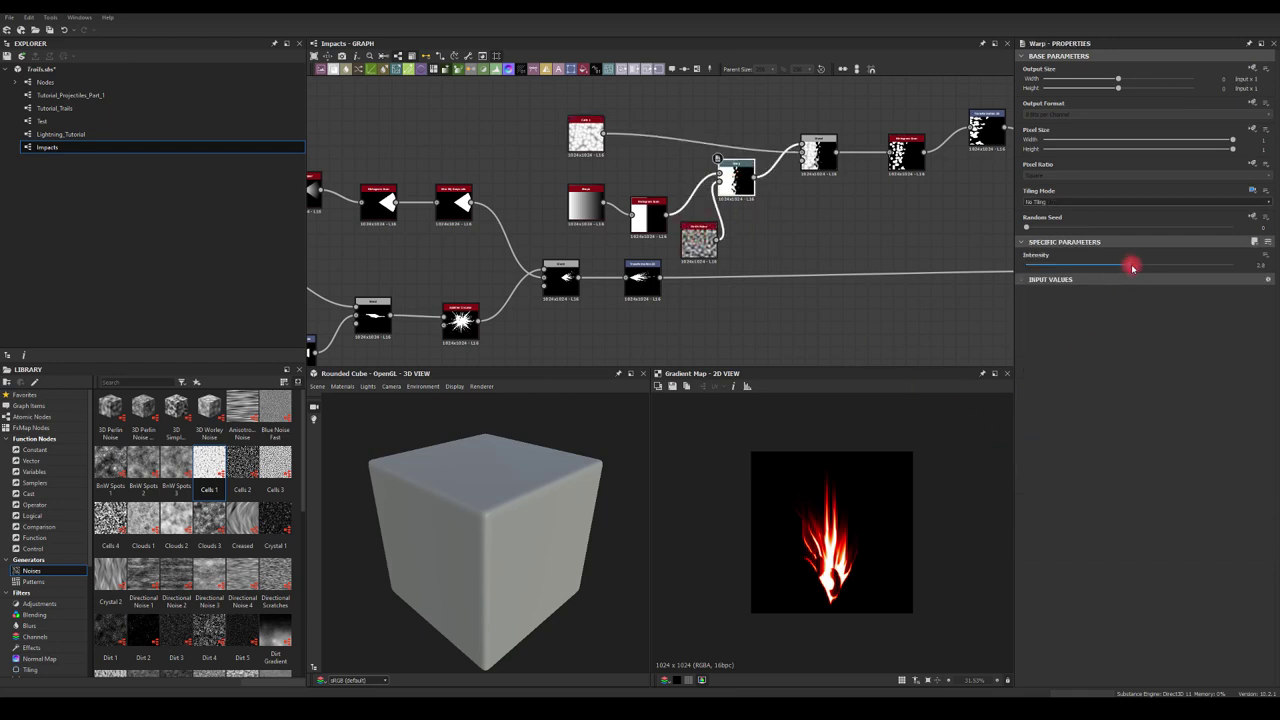
mouse_move(1163, 265)
left_mouse_down()
mouse_move(1240, 260)
mouse_move(1086, 266)
mouse_move(1152, 264)
left_mouse_up()
left_click(647, 214)
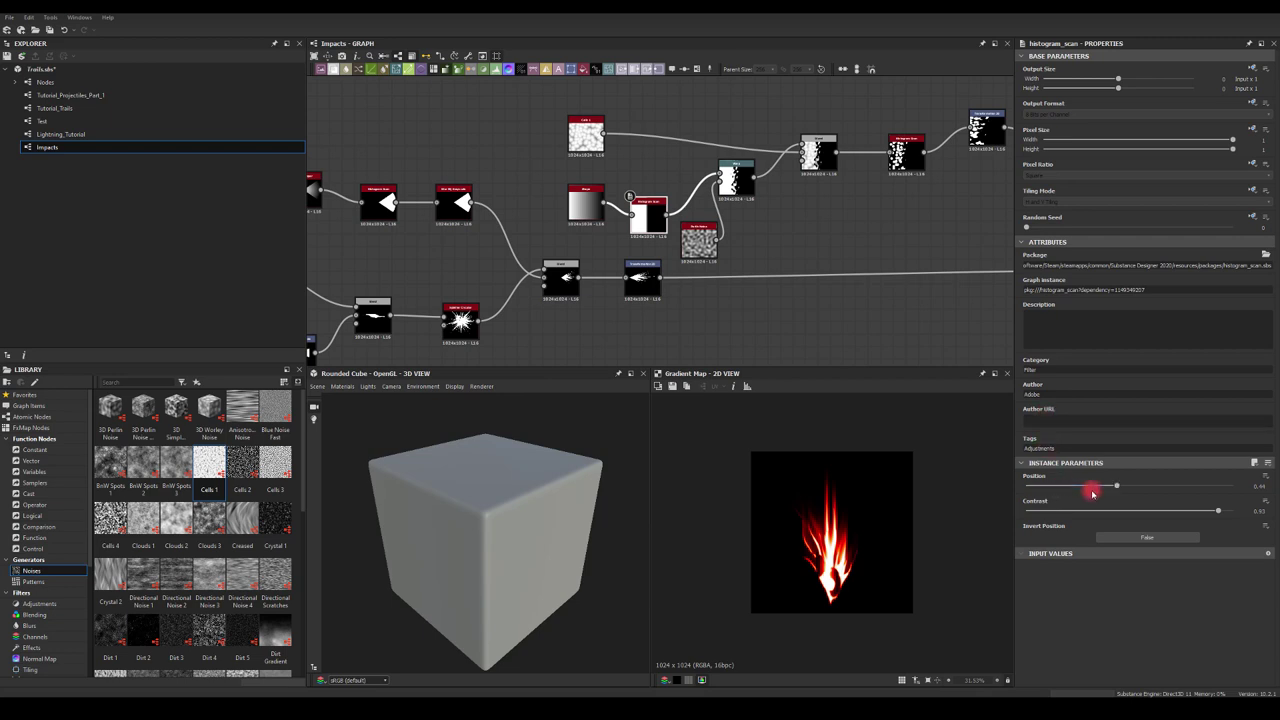
left_click_drag(1093, 493, 1118, 481)
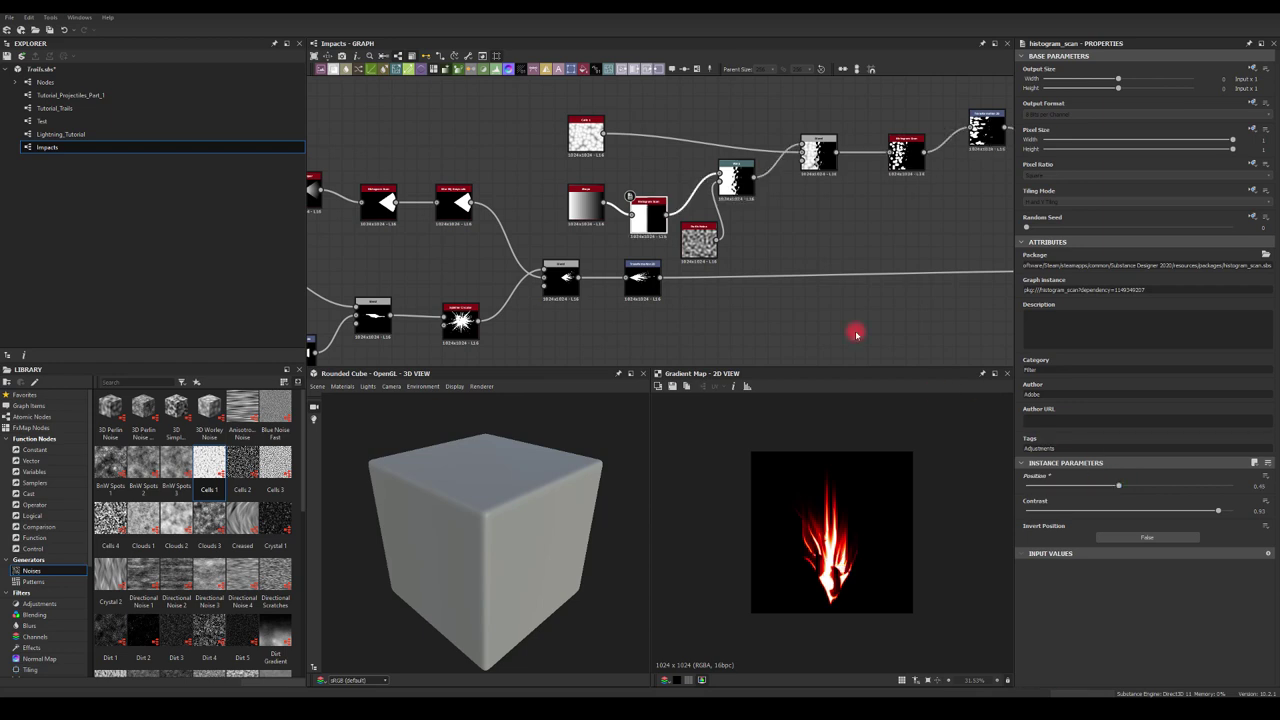
middle_click_drag(867, 225, 670, 228)
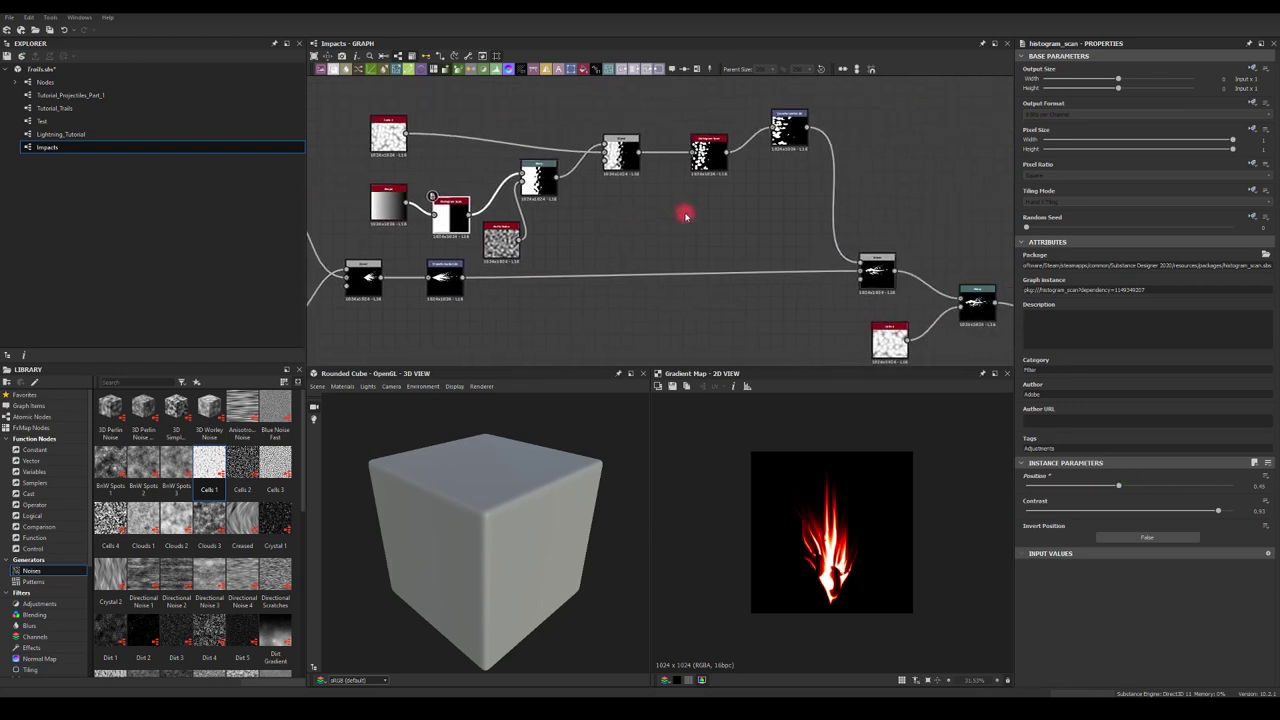
Step: Inspect the Blend node and the Gradient Map colour settings along the node chain
middle_click_drag(784, 193, 600, 191)
left_click(663, 238)
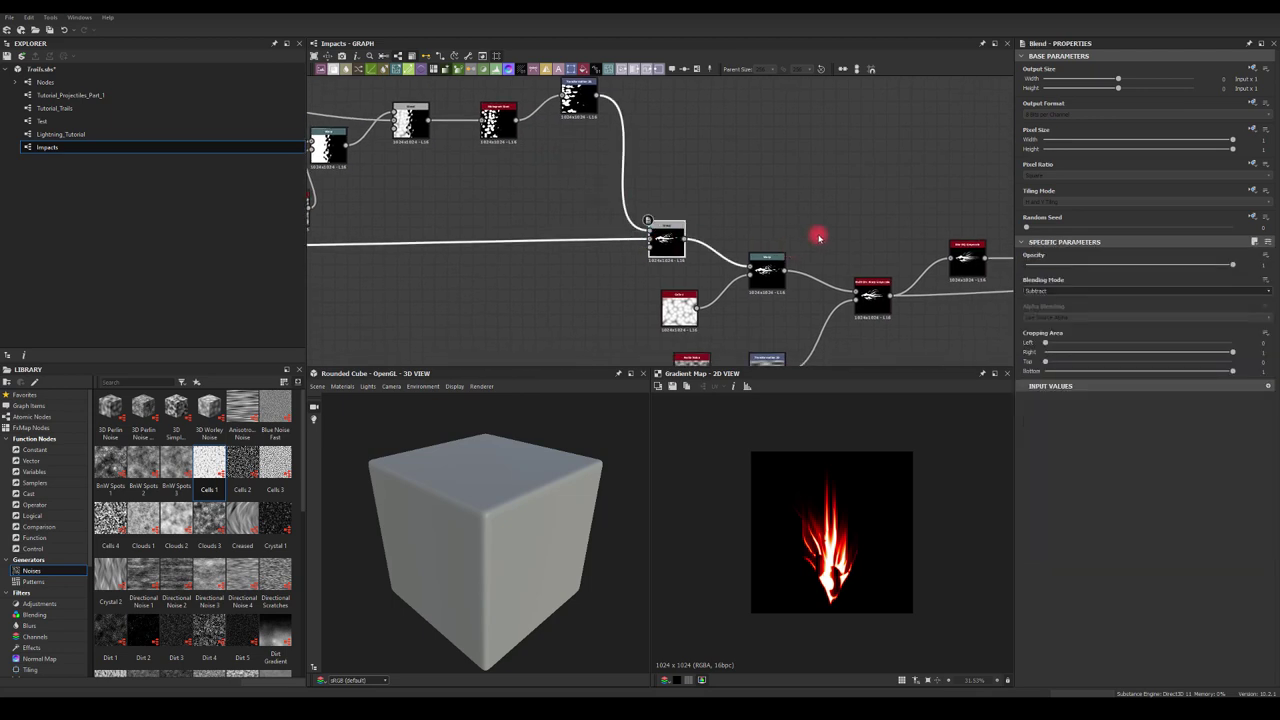
middle_click_drag(891, 217, 649, 134)
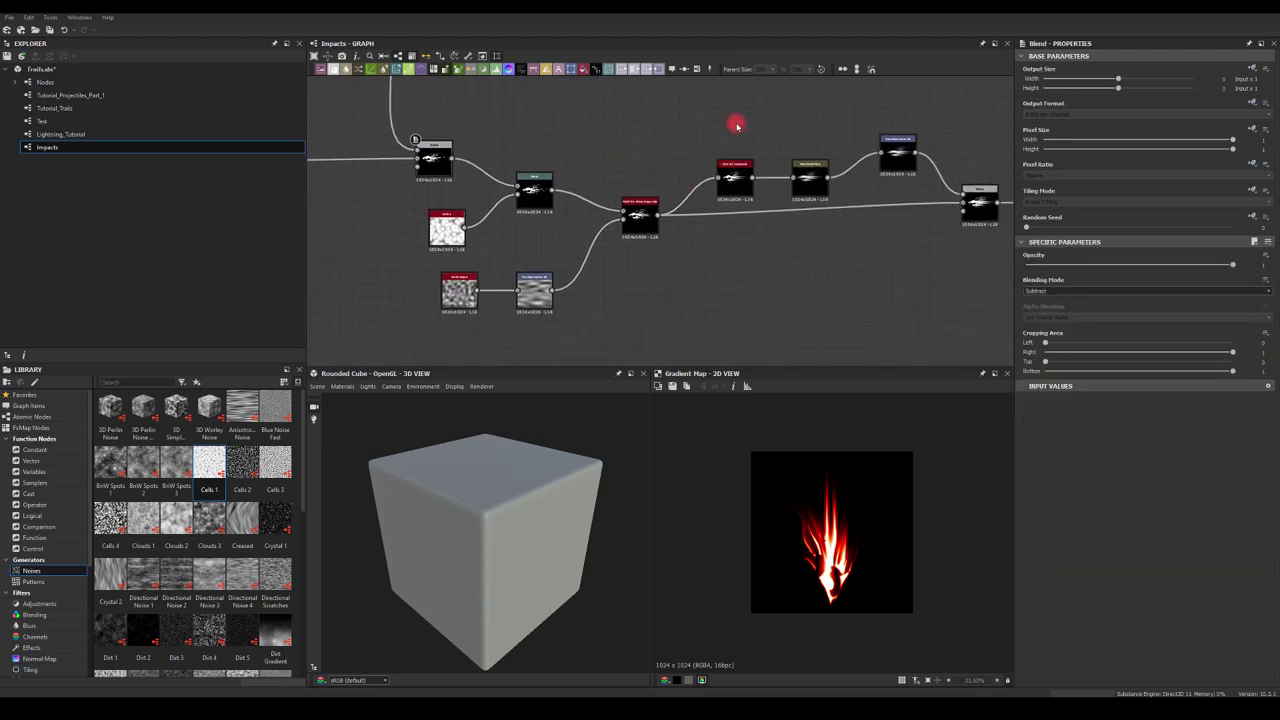
middle_click_drag(736, 125, 693, 288)
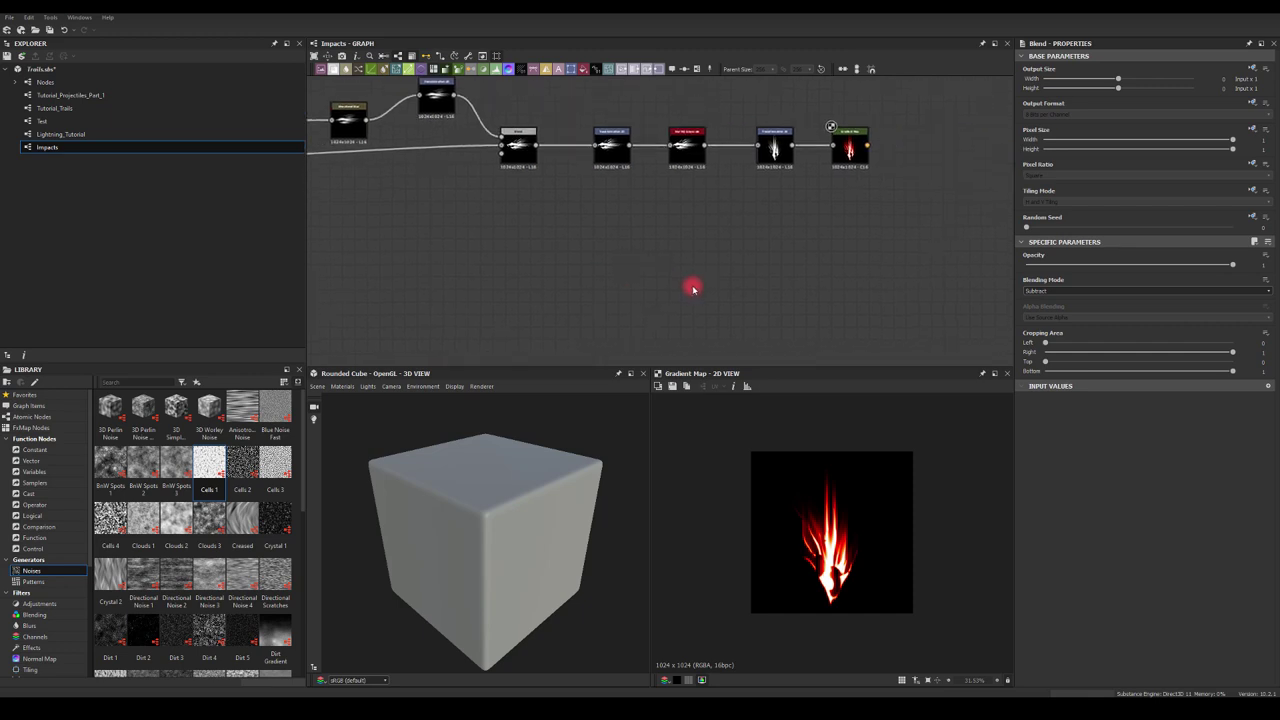
left_click(848, 145)
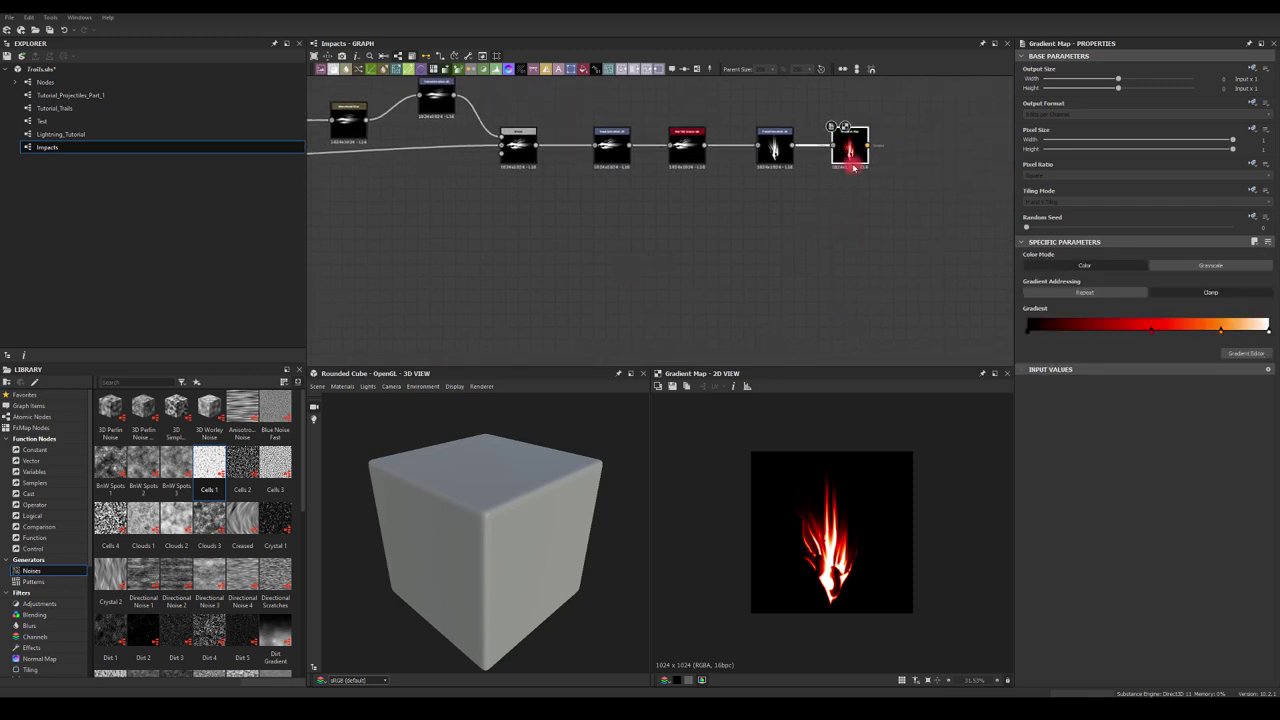
Step: Raise the Splatter Circular Pattern Amount to about 32 for more flame streaks
middle_click_drag(693, 274, 607, 215)
left_click(607, 215)
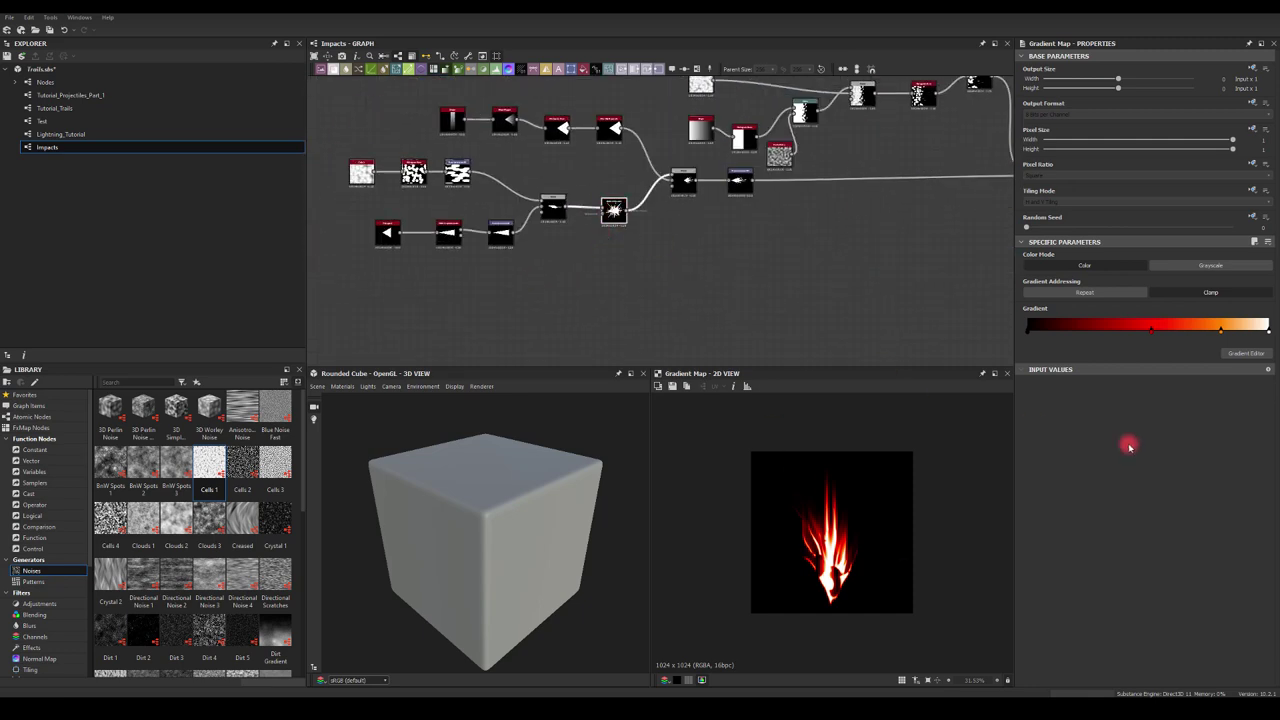
mouse_move(1120, 487)
left_mouse_down()
mouse_move(1060, 489)
mouse_move(1160, 487)
left_mouse_up()
Step: Push the Splatter Circular Pattern Amount higher for a denser red flame burst
middle_click_drag(880, 291, 733, 290)
middle_click_drag(863, 314, 749, 257)
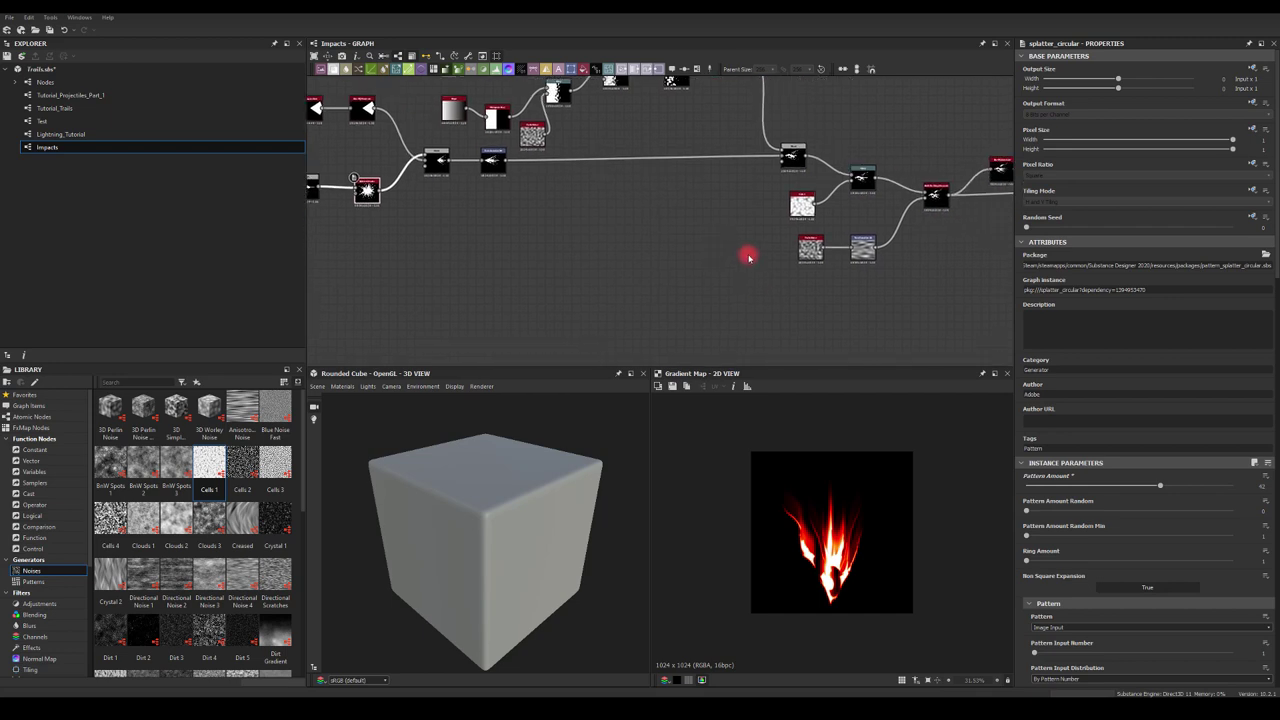
middle_click_drag(897, 131, 575, 226)
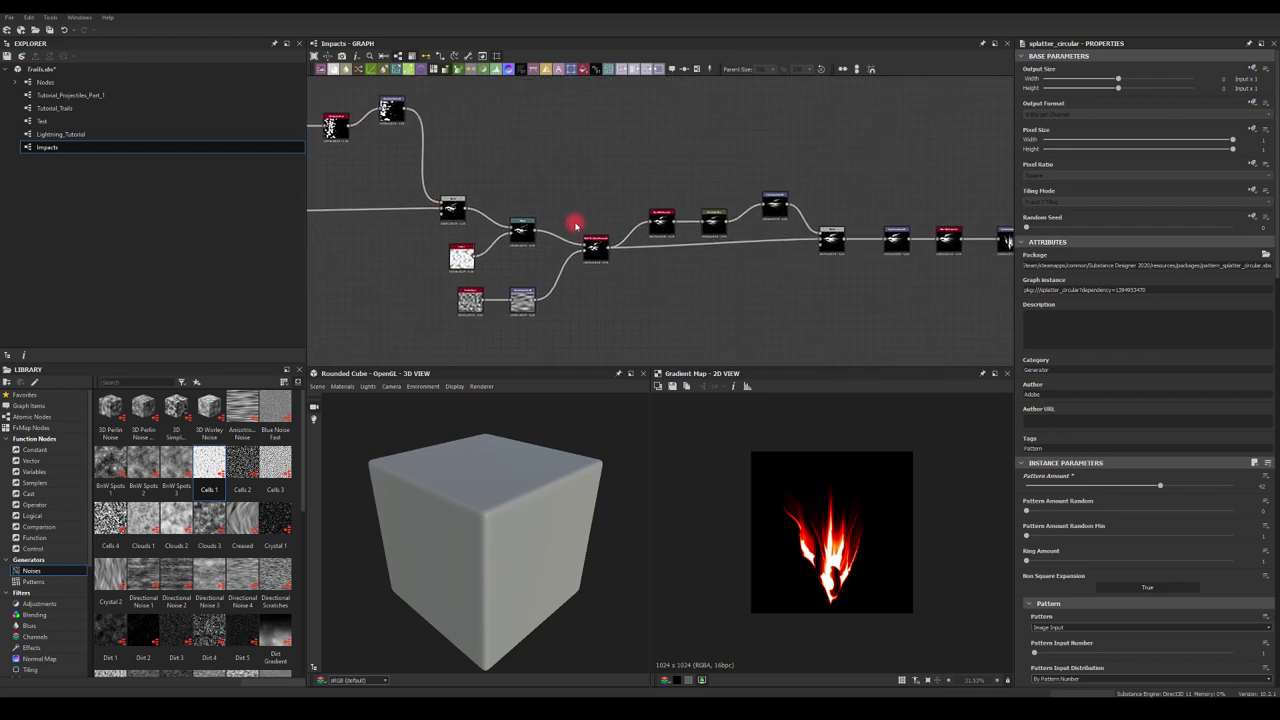
middle_click_drag(890, 179, 594, 151)
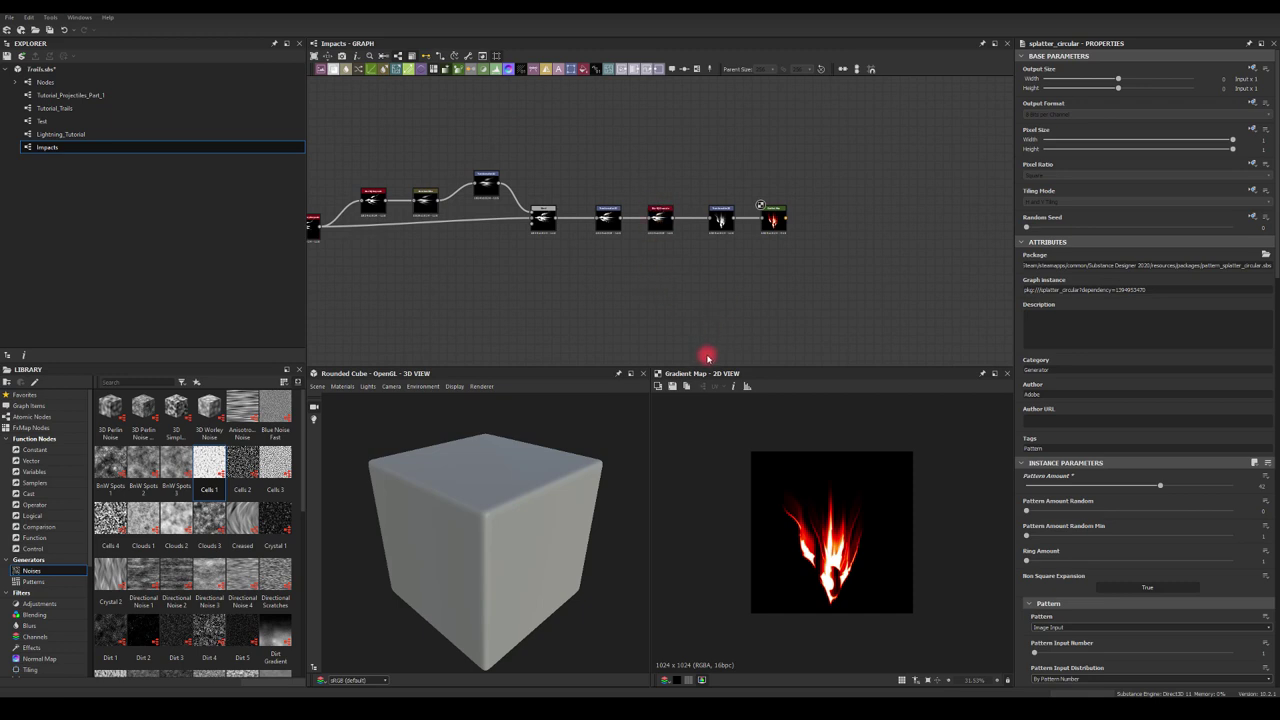
left_click_drag(1125, 487, 1180, 487)
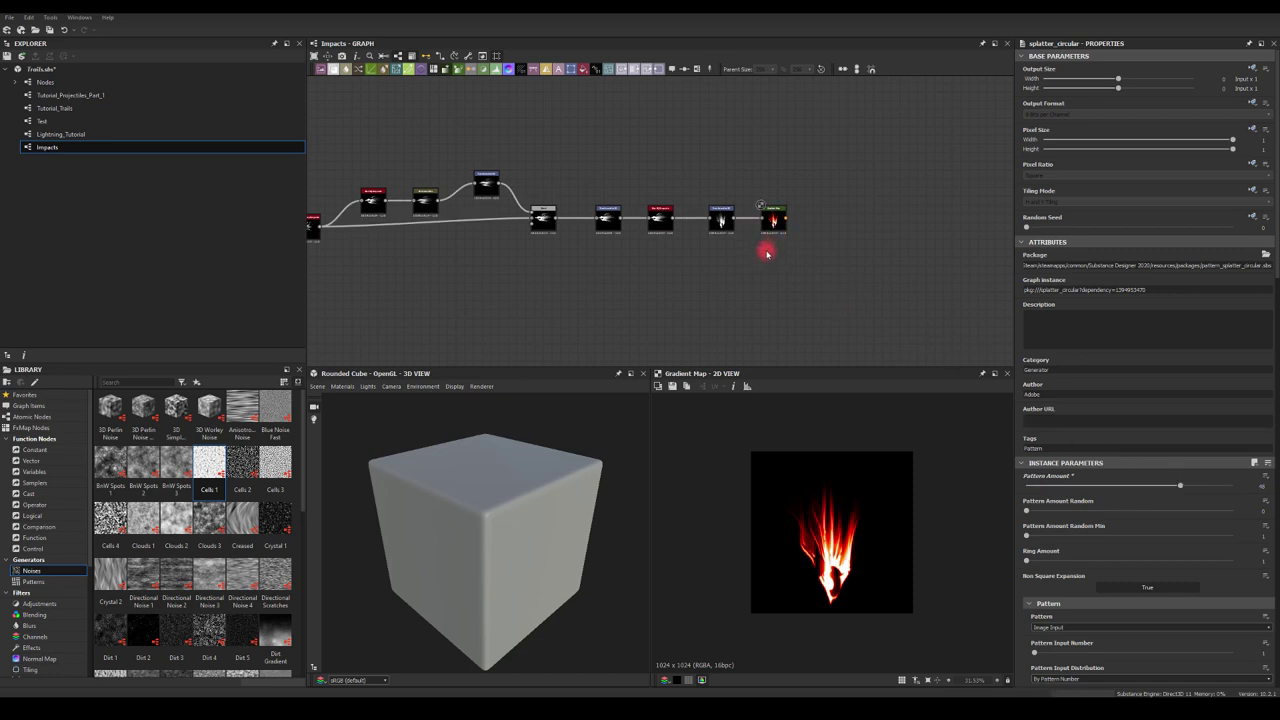
middle_click_drag(766, 251, 803, 263)
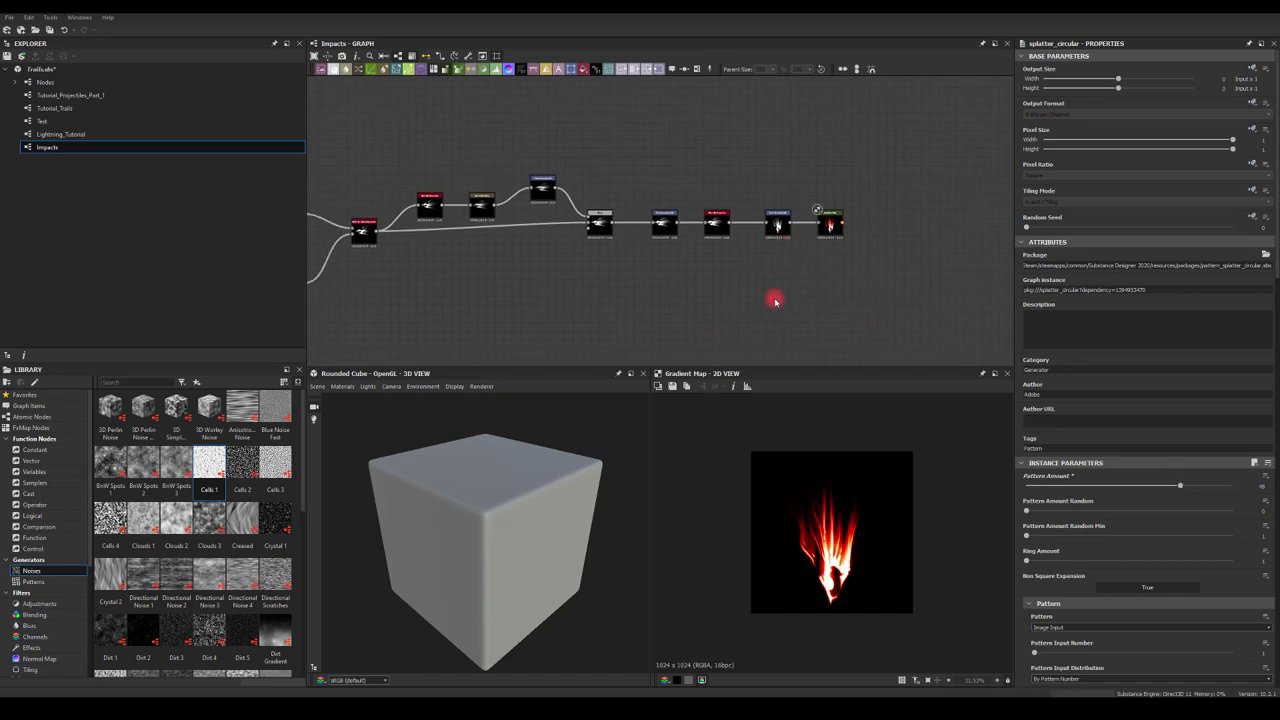